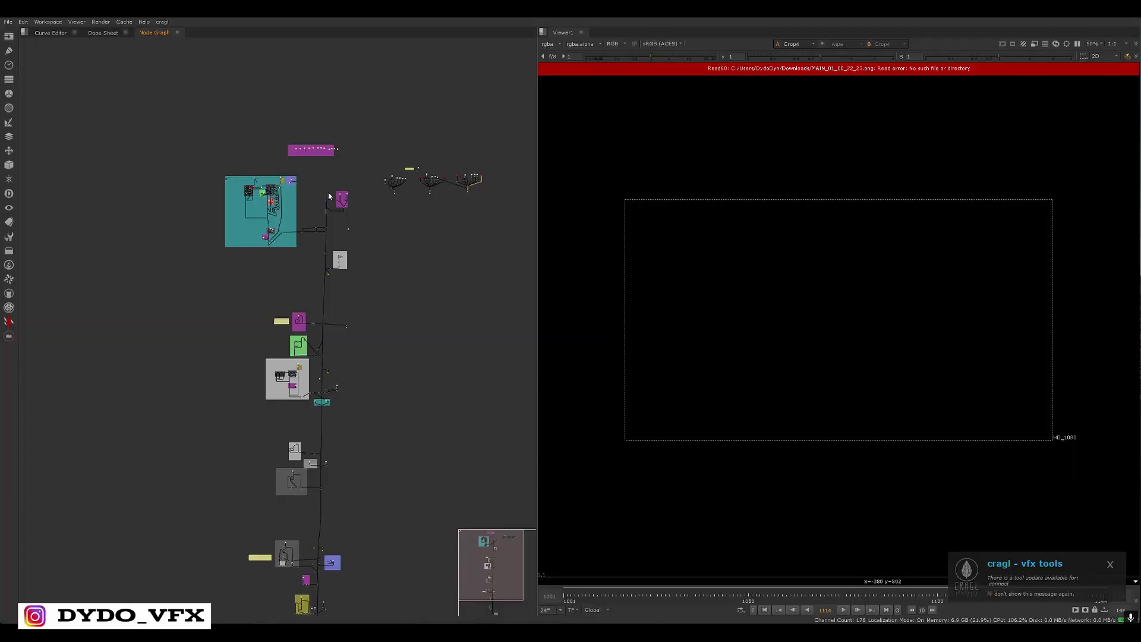
Survey the overall layout of the existing compositing node graph and select its nodes
{"action": "scroll", "coordinate": [327, 194], "scroll_direction": "up", "scroll_amount": 3}
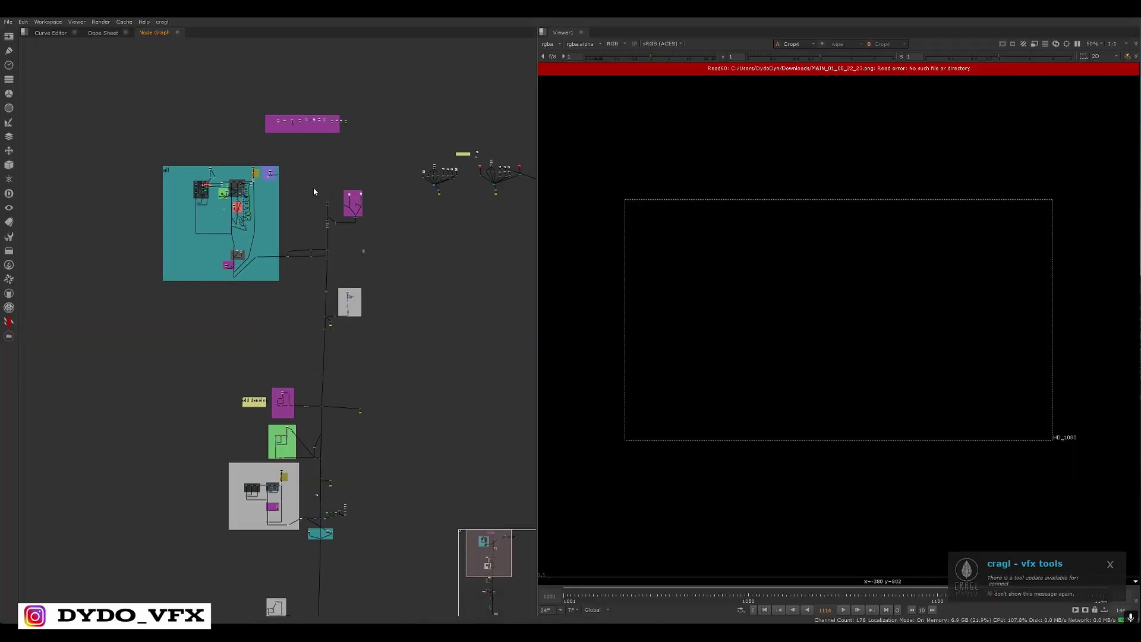
{"action": "scroll", "coordinate": [316, 214], "scroll_direction": "down", "scroll_amount": 3}
{"action": "middle_click_drag", "start_coordinate": [337, 366], "coordinate": [315, 222]}
{"action": "scroll", "coordinate": [316, 232], "scroll_direction": "down", "scroll_amount": 4}
{"action": "left_click_drag", "start_coordinate": [179, 98], "coordinate": [388, 379]}
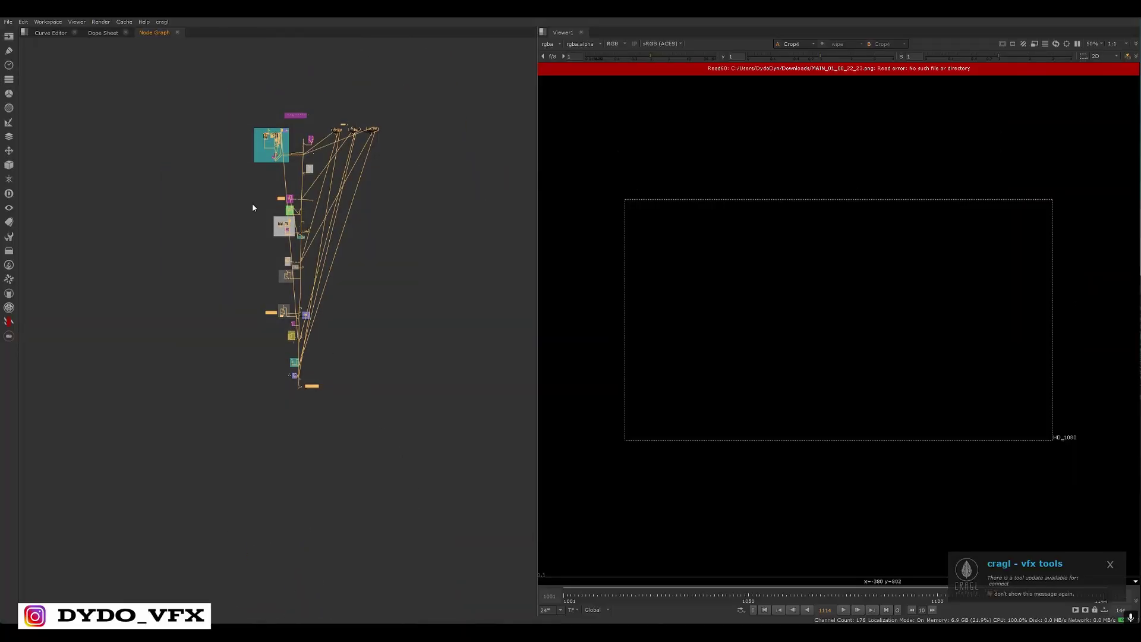
{"action": "scroll", "coordinate": [348, 299], "scroll_direction": "up", "scroll_amount": 10}
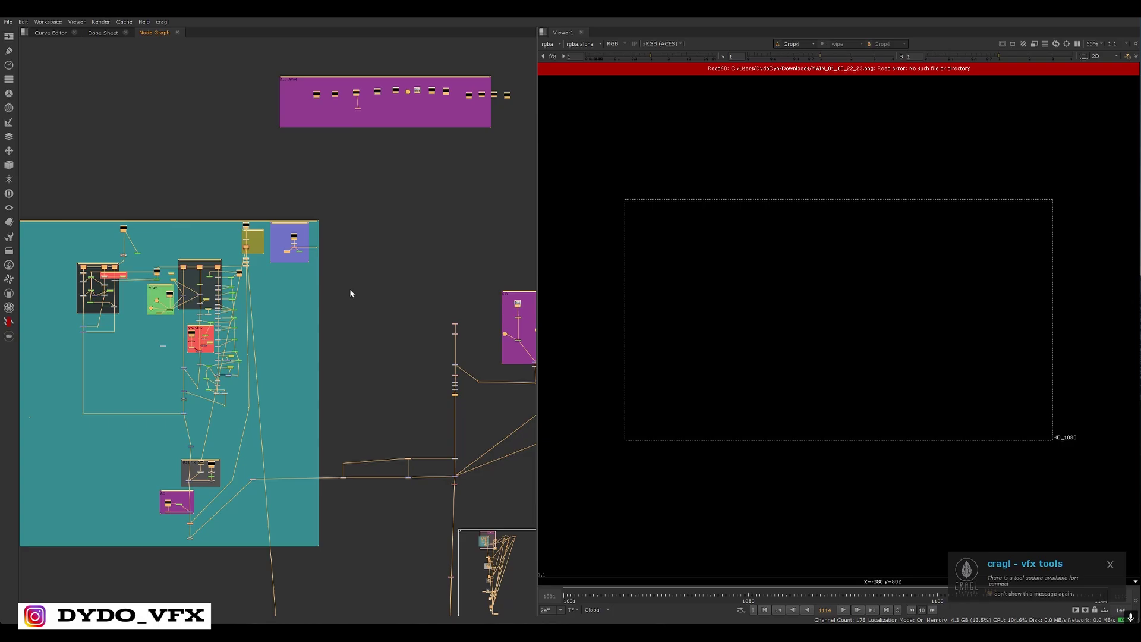
View the Diffuse_Color, Diffuse_Direct and Diffuse_Indirect shuffle outputs one after another in the viewer
{"action": "scroll", "coordinate": [357, 291], "scroll_direction": "up", "scroll_amount": 10}
{"action": "left_click", "coordinate": [330, 297]}
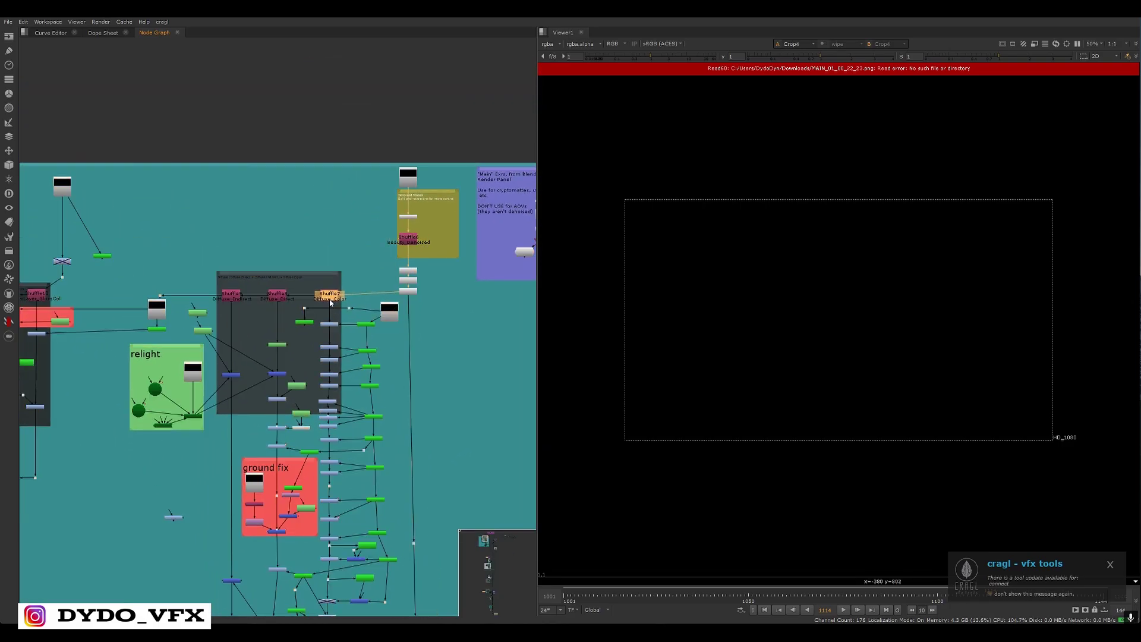
{"action": "key", "text": "1"}
{"action": "scroll", "coordinate": [312, 317], "scroll_direction": "up", "scroll_amount": 5}
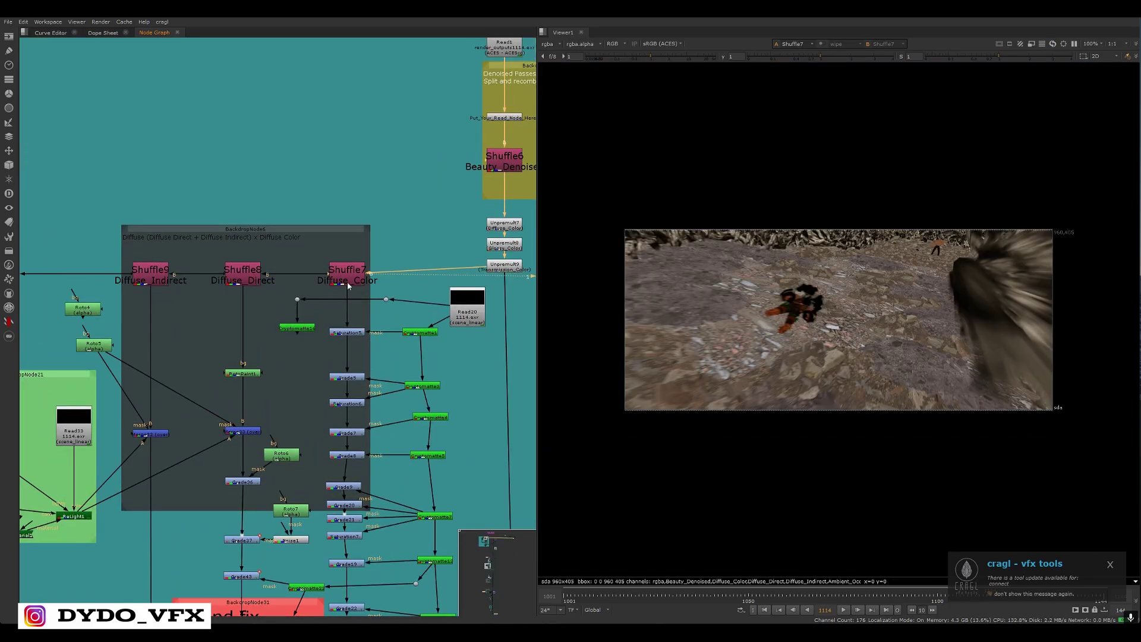
{"action": "left_click", "coordinate": [348, 284]}
{"action": "left_click", "coordinate": [243, 279]}
{"action": "key", "text": "1"}
{"action": "middle_click_drag", "start_coordinate": [243, 309], "coordinate": [470, 324]}
{"action": "left_click", "coordinate": [272, 284]}
{"action": "key", "text": "1"}
{"action": "left_click", "coordinate": [376, 326]}
View the ViewLayer glossy color, direct and indirect shuffle outputs one after another in the viewer
{"action": "scroll", "coordinate": [321, 312], "scroll_direction": "down", "scroll_amount": 3}
{"action": "middle_click_drag", "start_coordinate": [77, 293], "coordinate": [233, 291]}
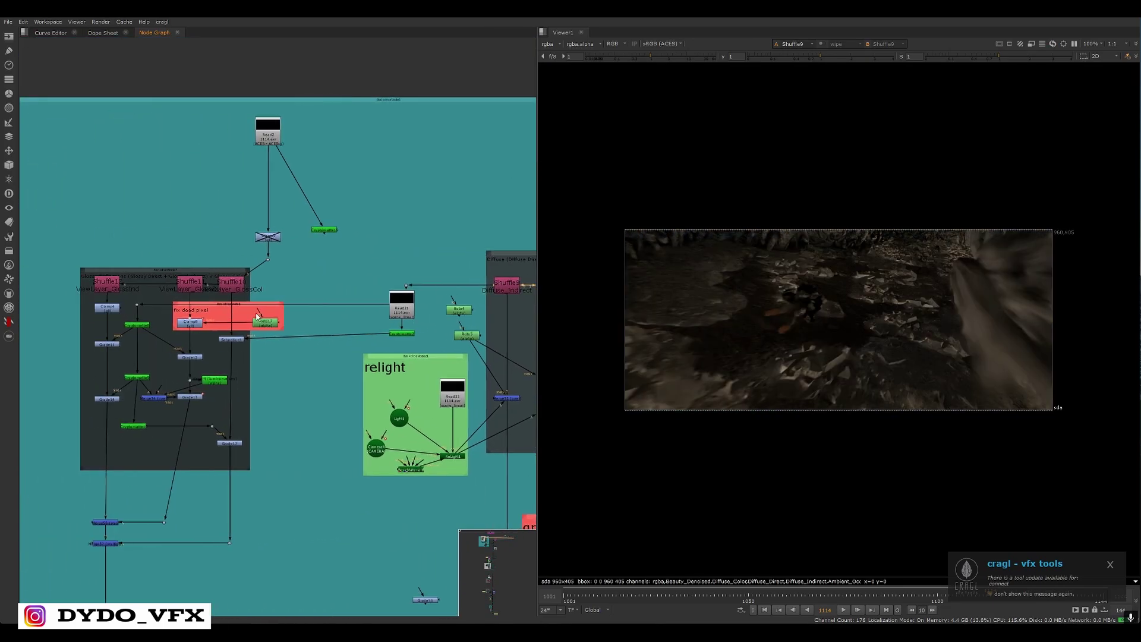
{"action": "left_click", "coordinate": [234, 292]}
{"action": "key", "text": "1"}
{"action": "left_click", "coordinate": [189, 283]}
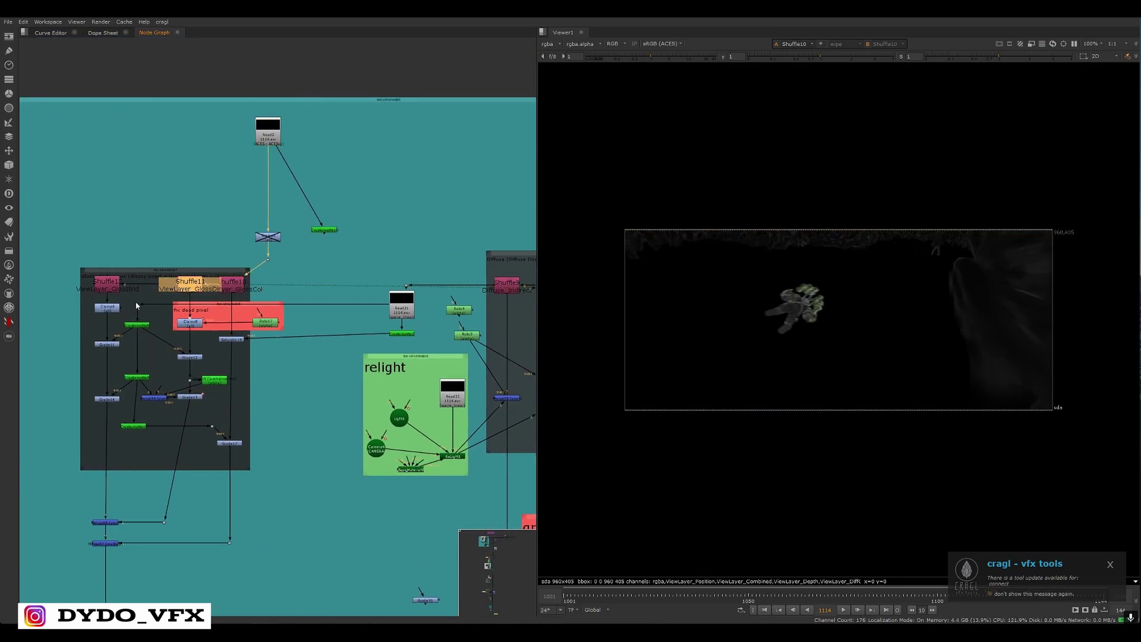
{"action": "left_click", "coordinate": [116, 288]}
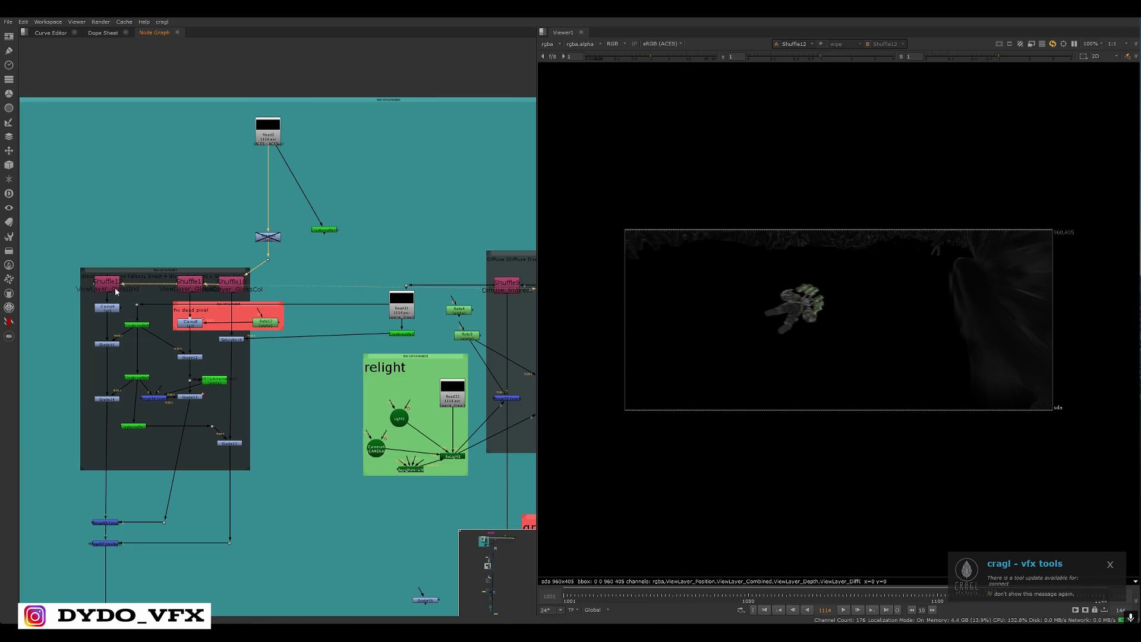
{"action": "key", "text": "1"}
{"action": "scroll", "coordinate": [281, 333], "scroll_direction": "down", "scroll_amount": 3}
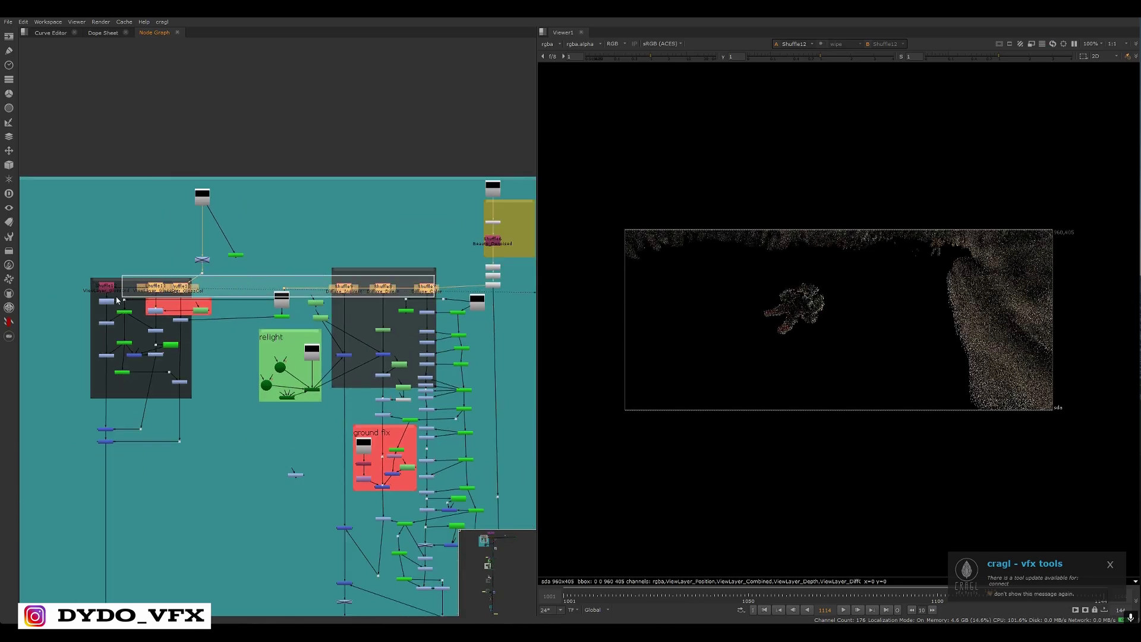
Insert the saved Blender CG compositing template toolset in an empty area of the node graph, away from the existing nodes
{"action": "scroll", "coordinate": [380, 300], "scroll_direction": "down", "scroll_amount": 5}
{"action": "middle_click_drag", "start_coordinate": [462, 310], "coordinate": [186, 367]}
{"action": "middle_click_drag", "start_coordinate": [404, 291], "coordinate": [111, 363]}
{"action": "middle_click_drag", "start_coordinate": [294, 351], "coordinate": [72, 383]}
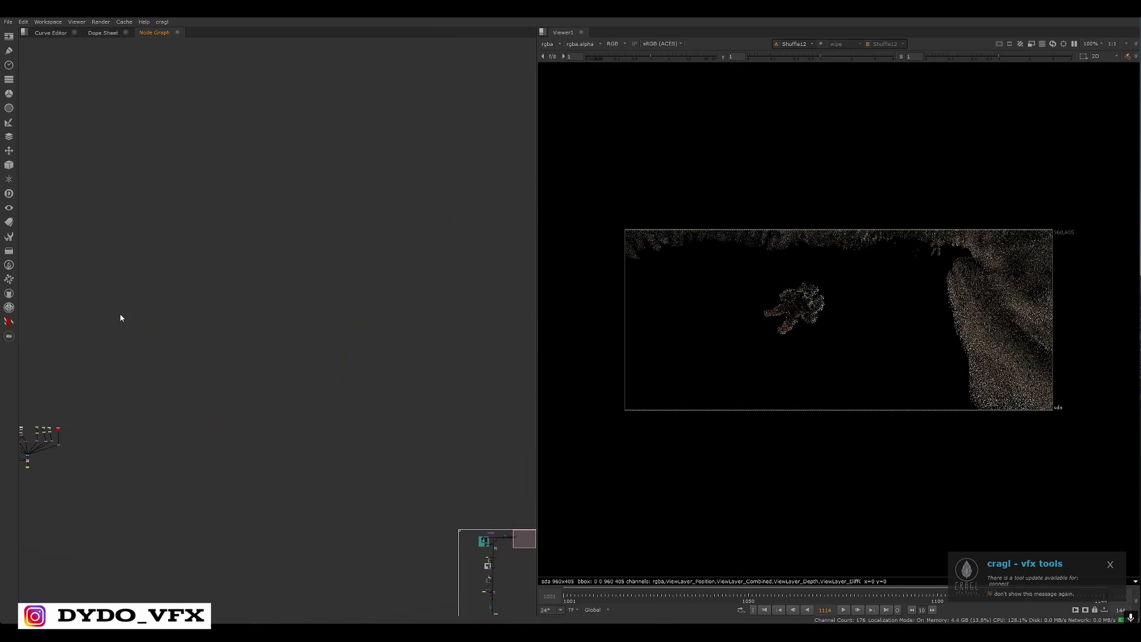
{"action": "left_click", "coordinate": [9, 236]}
{"action": "left_click", "coordinate": [74, 288]}
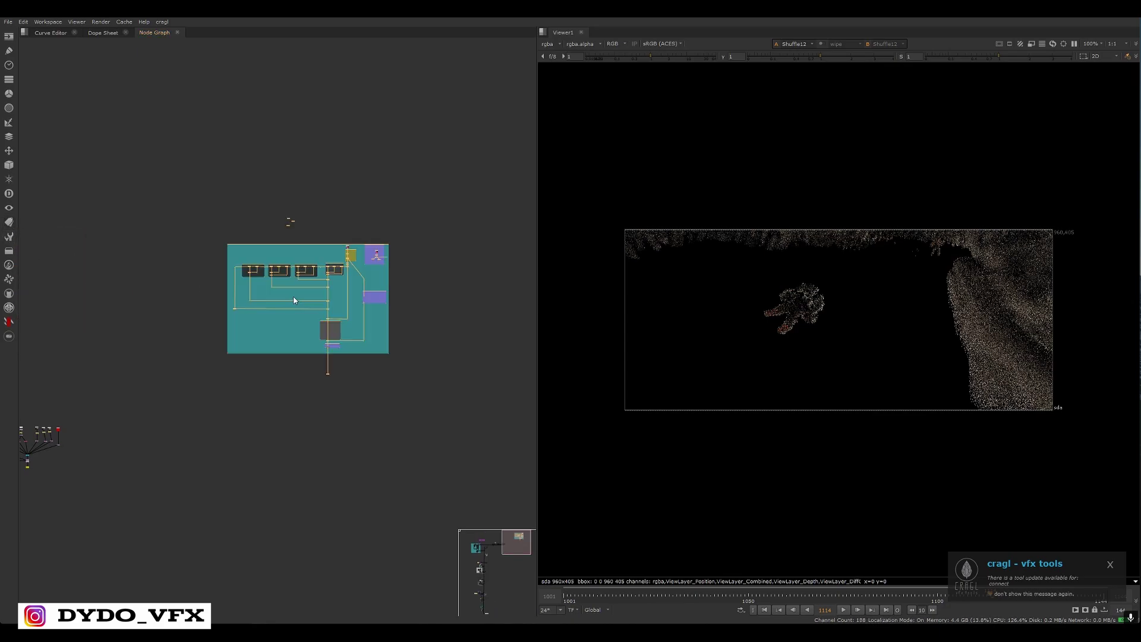
Examine the template's Read node and denoised section, and check the input layer choices of the Beauty_Denoised shuffle
{"action": "scroll", "coordinate": [293, 296], "scroll_direction": "up", "scroll_amount": 6}
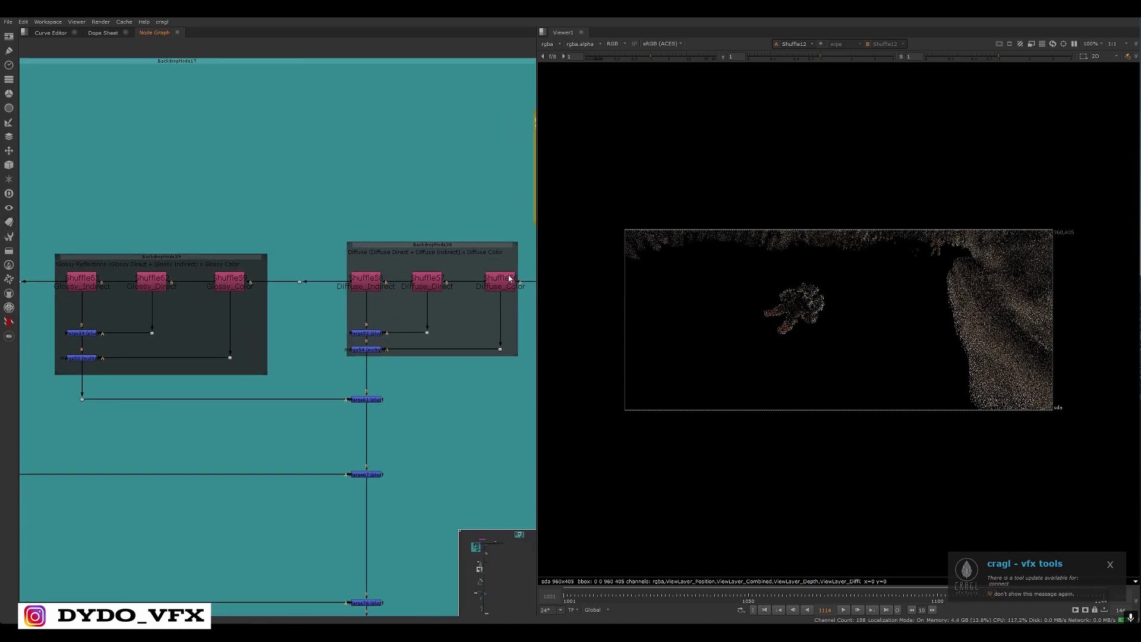
{"action": "middle_click_drag", "start_coordinate": [509, 278], "coordinate": [386, 301]}
{"action": "left_click_drag", "start_coordinate": [426, 122], "coordinate": [338, 169]}
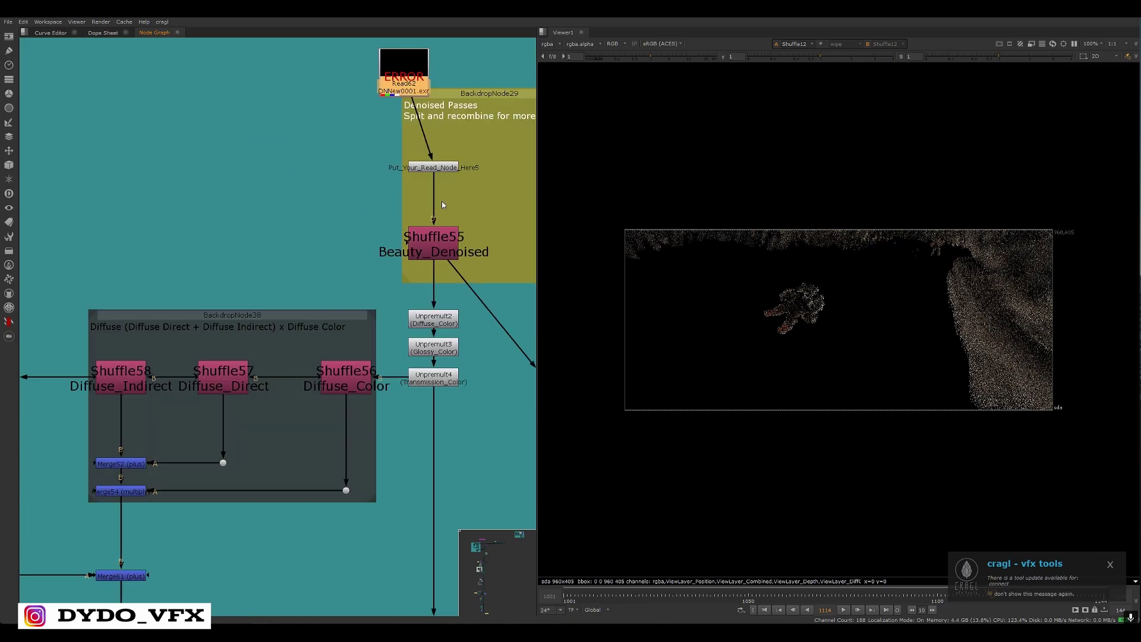
{"action": "middle_click_drag", "start_coordinate": [441, 201], "coordinate": [413, 170]}
{"action": "left_click_drag", "start_coordinate": [457, 195], "coordinate": [260, 249]}
{"action": "middle_click_drag", "start_coordinate": [313, 244], "coordinate": [340, 271]}
{"action": "double_click", "coordinate": [444, 246]}
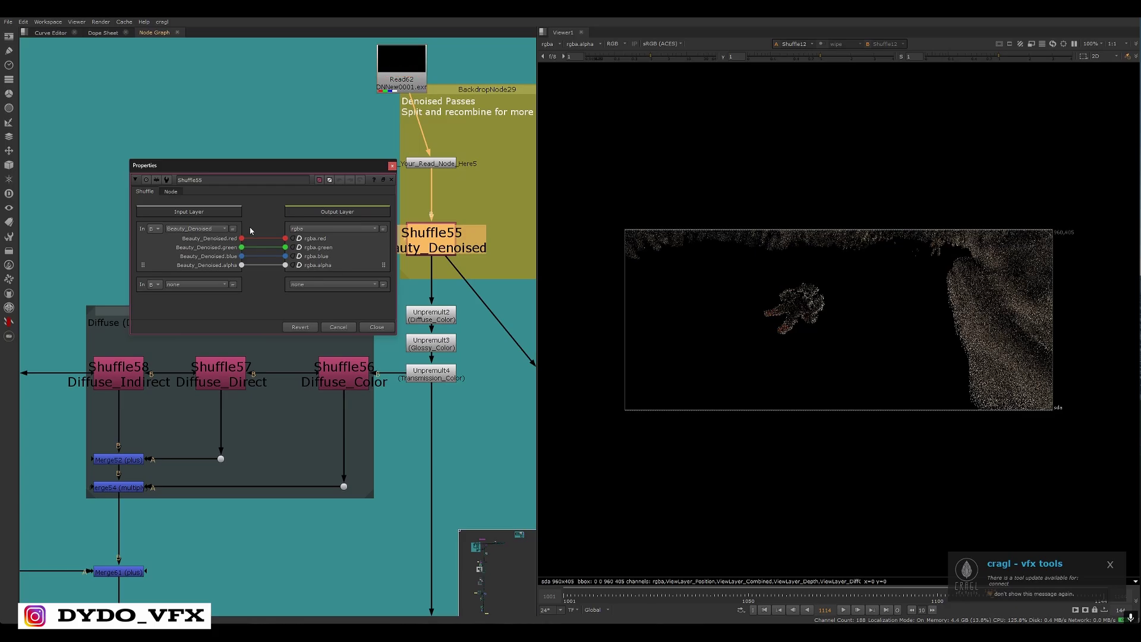
{"action": "left_click", "coordinate": [216, 229]}
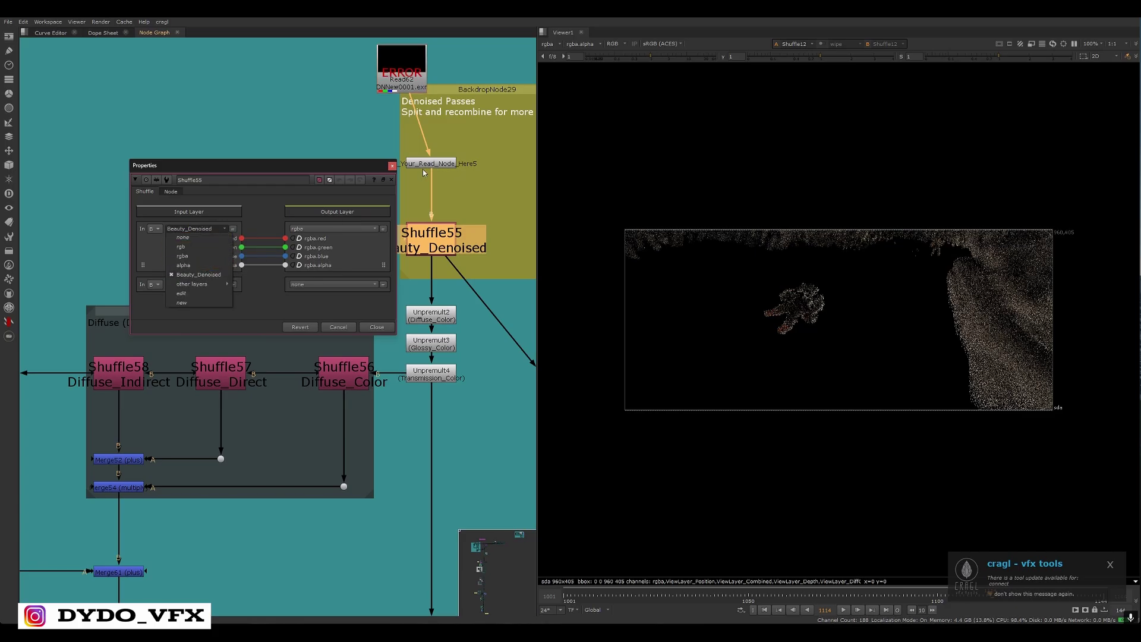
{"action": "left_click", "coordinate": [392, 167]}
Examine the template's Diffuse shuffles and check which other layers the Diffuse_Color shuffle can take as input
{"action": "middle_click_drag", "start_coordinate": [395, 314], "coordinate": [448, 209]}
{"action": "left_click_drag", "start_coordinate": [447, 208], "coordinate": [318, 332]}
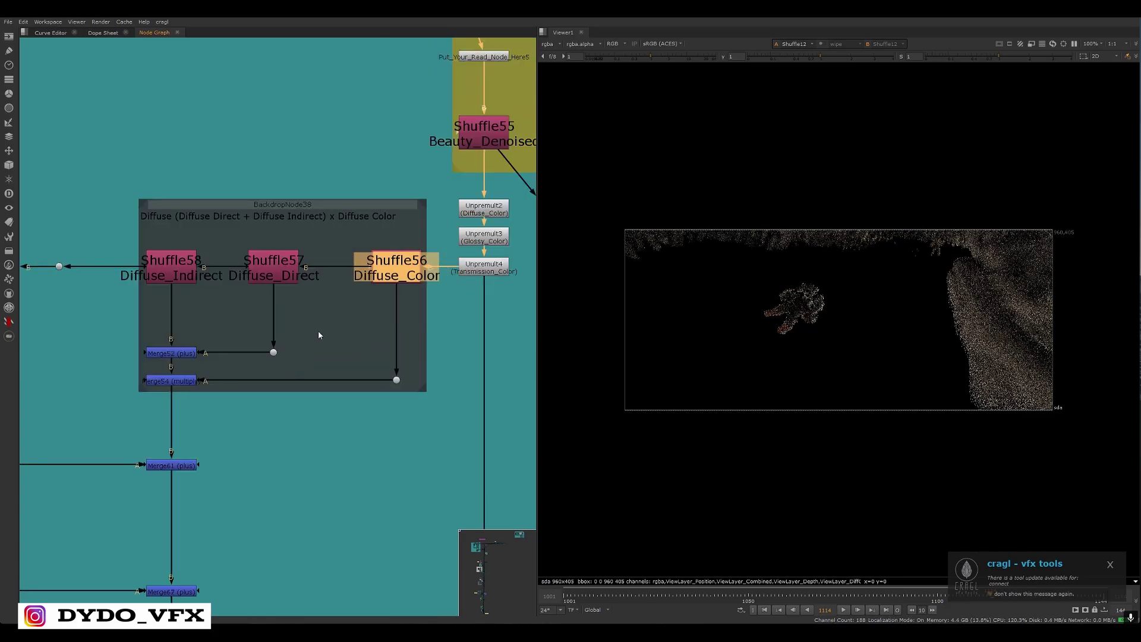
{"action": "middle_click_drag", "start_coordinate": [318, 332], "coordinate": [370, 332]}
{"action": "left_click_drag", "start_coordinate": [383, 217], "coordinate": [262, 300]}
{"action": "left_click_drag", "start_coordinate": [275, 214], "coordinate": [178, 316]}
{"action": "left_click", "coordinate": [437, 282]}
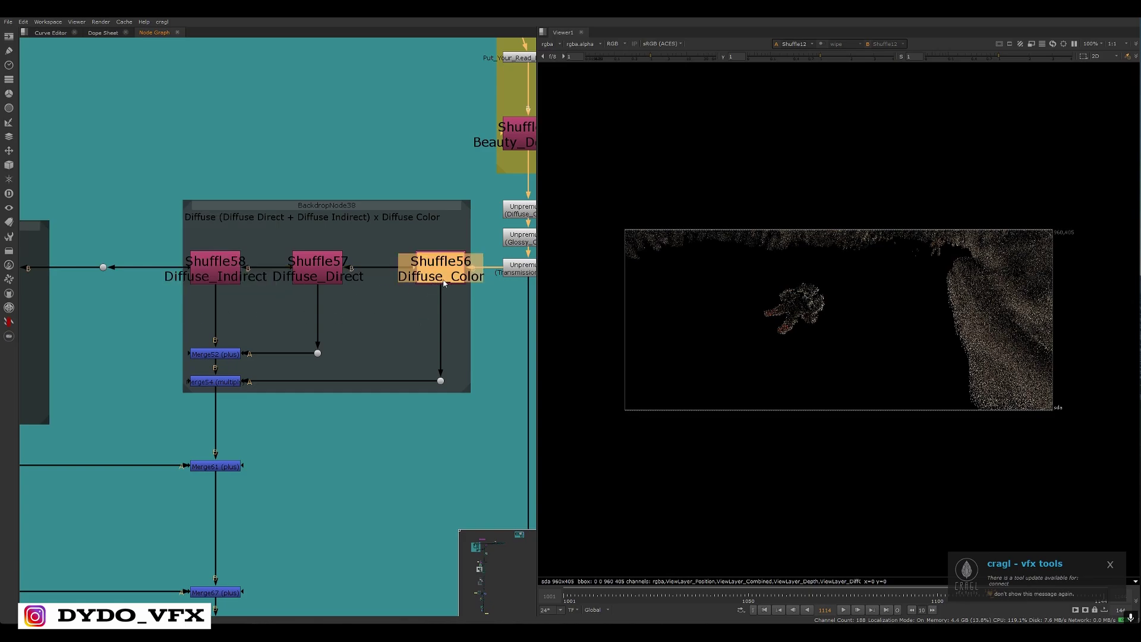
{"action": "double_click", "coordinate": [445, 284]}
{"action": "left_click", "coordinate": [215, 256]}
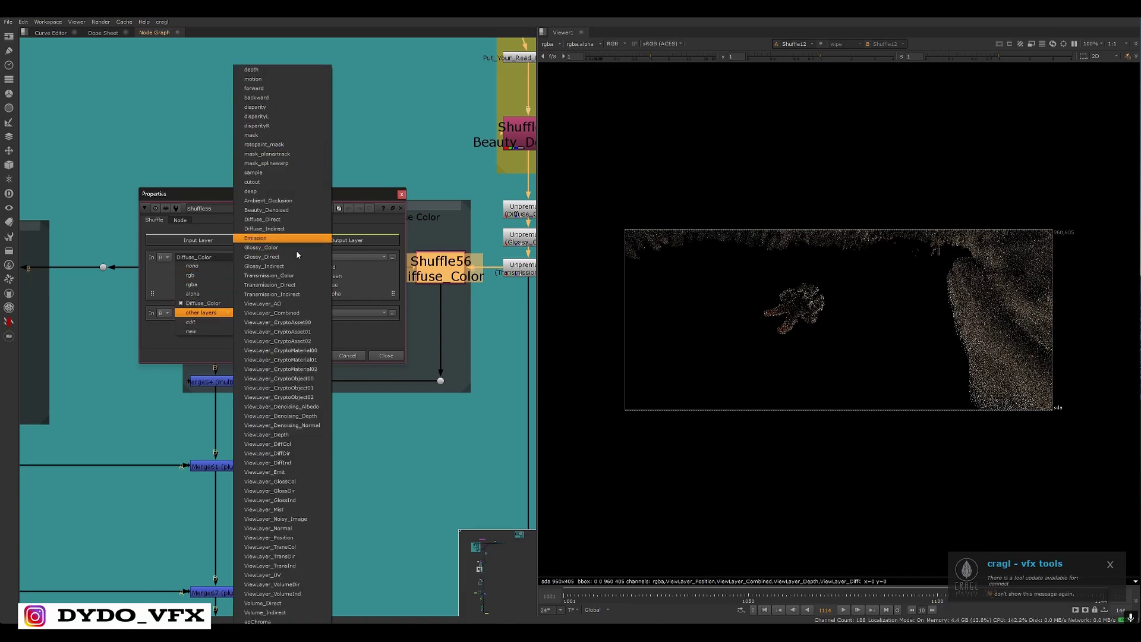
{"action": "left_click", "coordinate": [145, 408]}
{"action": "middle_click_drag", "start_coordinate": [436, 203], "coordinate": [381, 285]}
{"action": "left_click", "coordinate": [401, 194]}
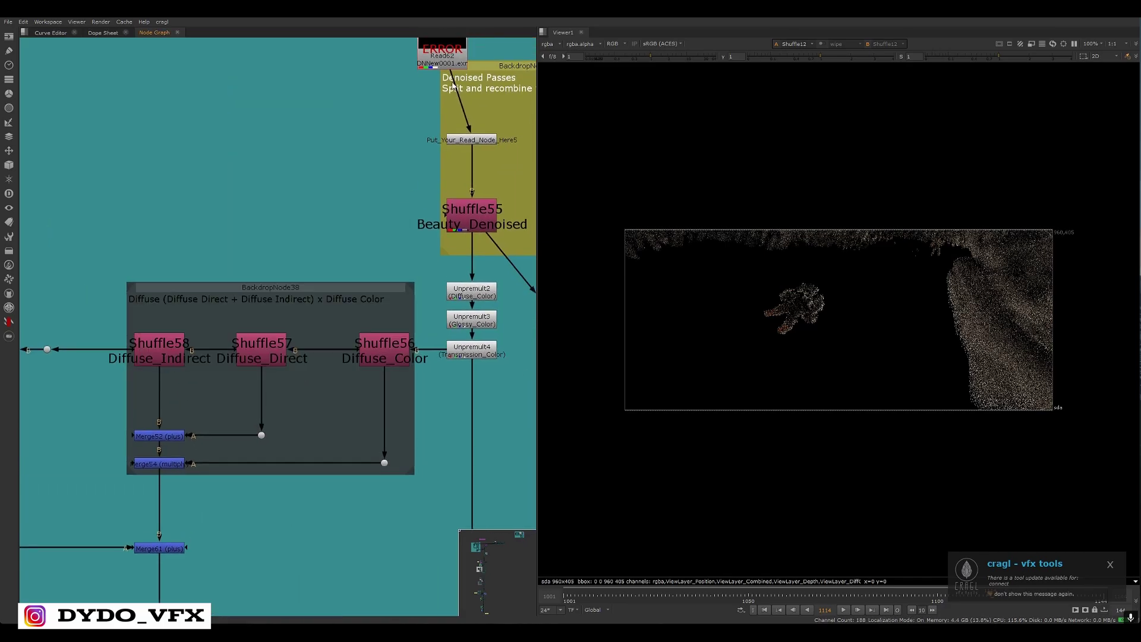
Recheck the input layer list of the Diffuse_Color shuffle and review how the Diffuse group is merged
{"action": "scroll", "coordinate": [453, 84], "scroll_direction": "down", "scroll_amount": 4}
{"action": "middle_click_drag", "start_coordinate": [447, 80], "coordinate": [406, 187]}
{"action": "scroll", "coordinate": [406, 188], "scroll_direction": "up", "scroll_amount": 5}
{"action": "scroll", "coordinate": [416, 172], "scroll_direction": "down", "scroll_amount": 3}
{"action": "scroll", "coordinate": [423, 323], "scroll_direction": "up", "scroll_amount": 4}
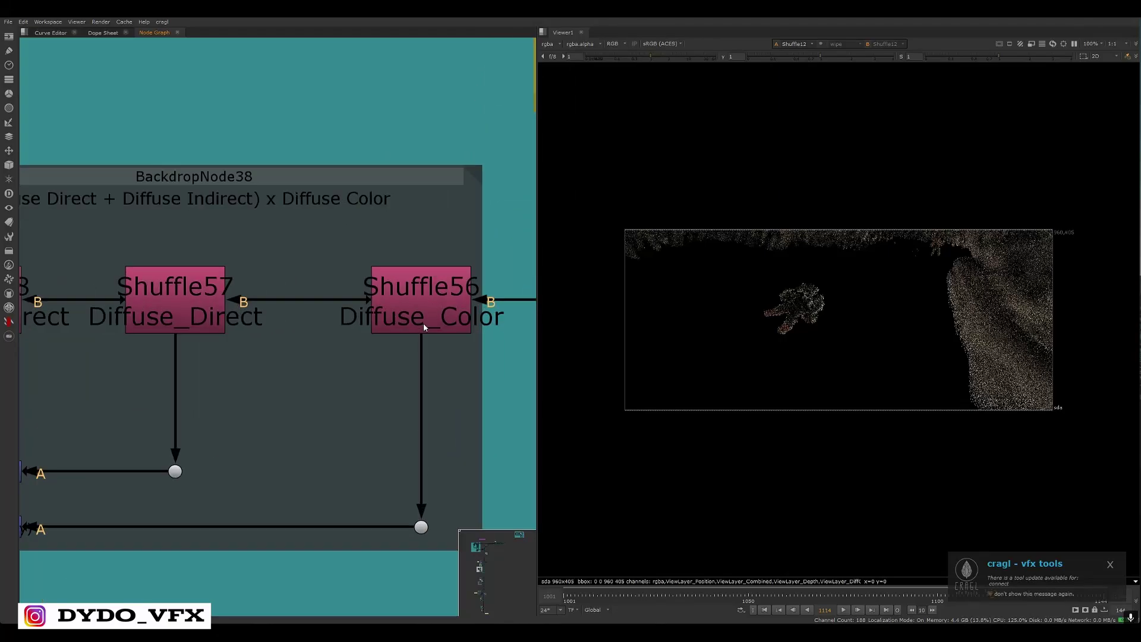
{"action": "double_click", "coordinate": [427, 300]}
{"action": "left_click", "coordinate": [205, 257]}
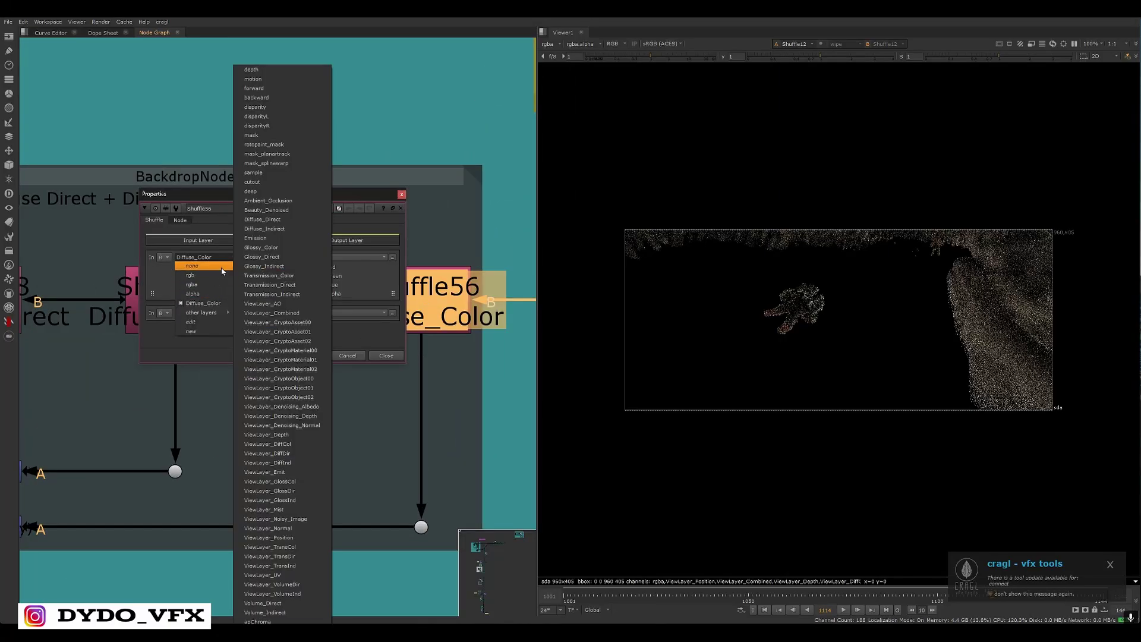
{"action": "left_click", "coordinate": [130, 115]}
{"action": "left_click", "coordinate": [401, 193]}
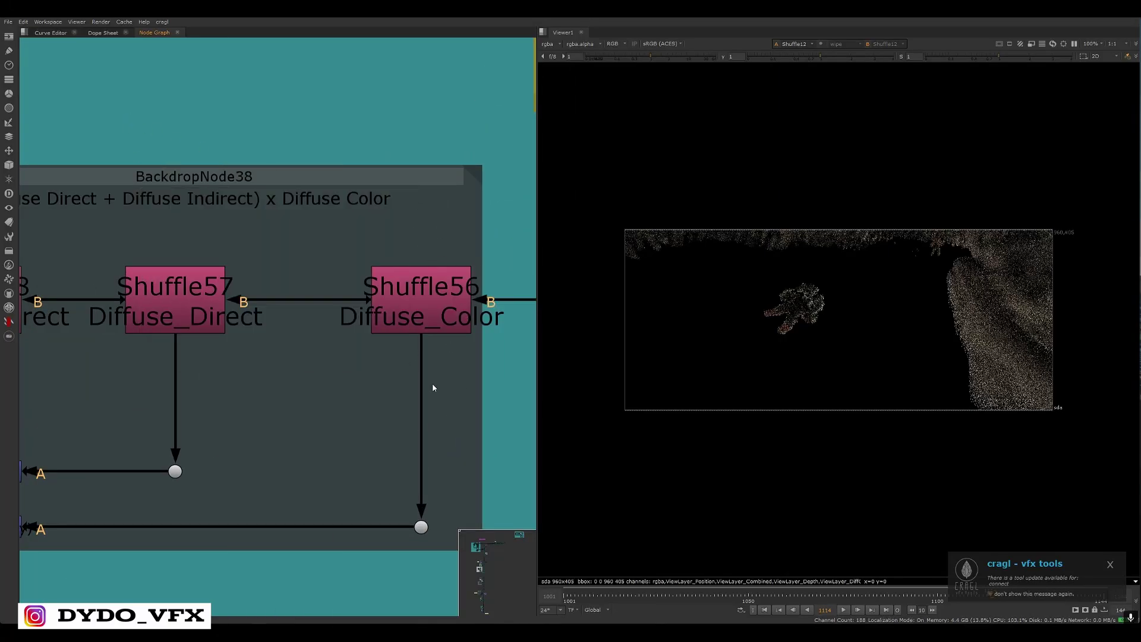
{"action": "middle_click_drag", "start_coordinate": [379, 346], "coordinate": [353, 278]}
{"action": "middle_click_drag", "start_coordinate": [313, 358], "coordinate": [423, 351]}
{"action": "scroll", "coordinate": [425, 353], "scroll_direction": "down", "scroll_amount": 2}
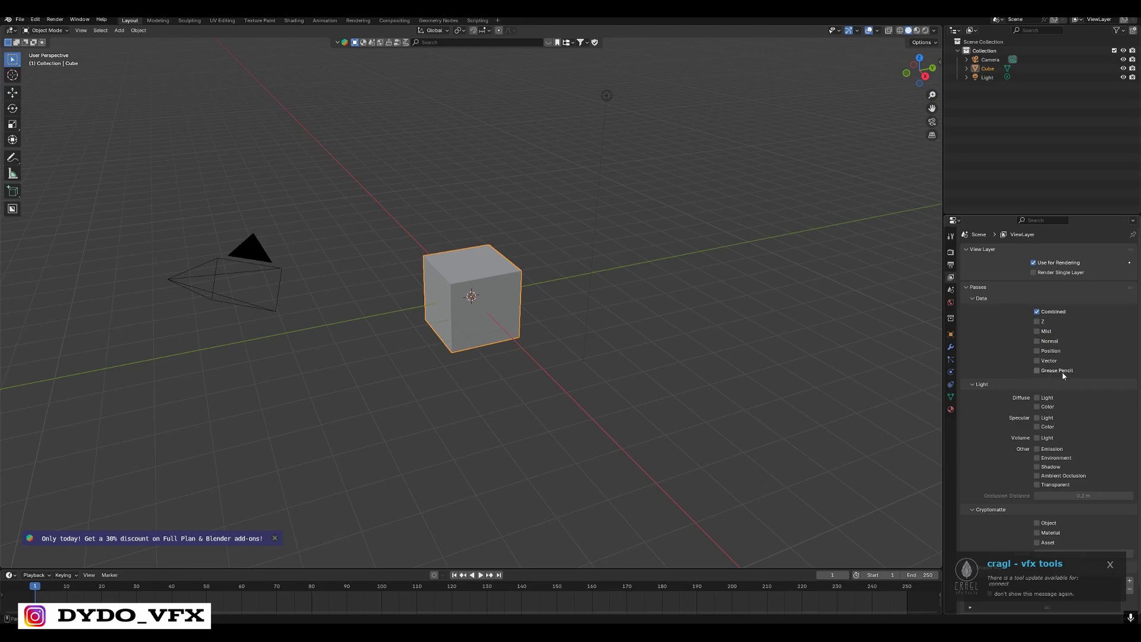
Switch to Blender and set the scene's render engine to Cycles
{"action": "scroll", "coordinate": [1063, 375], "scroll_direction": "down", "scroll_amount": 2}
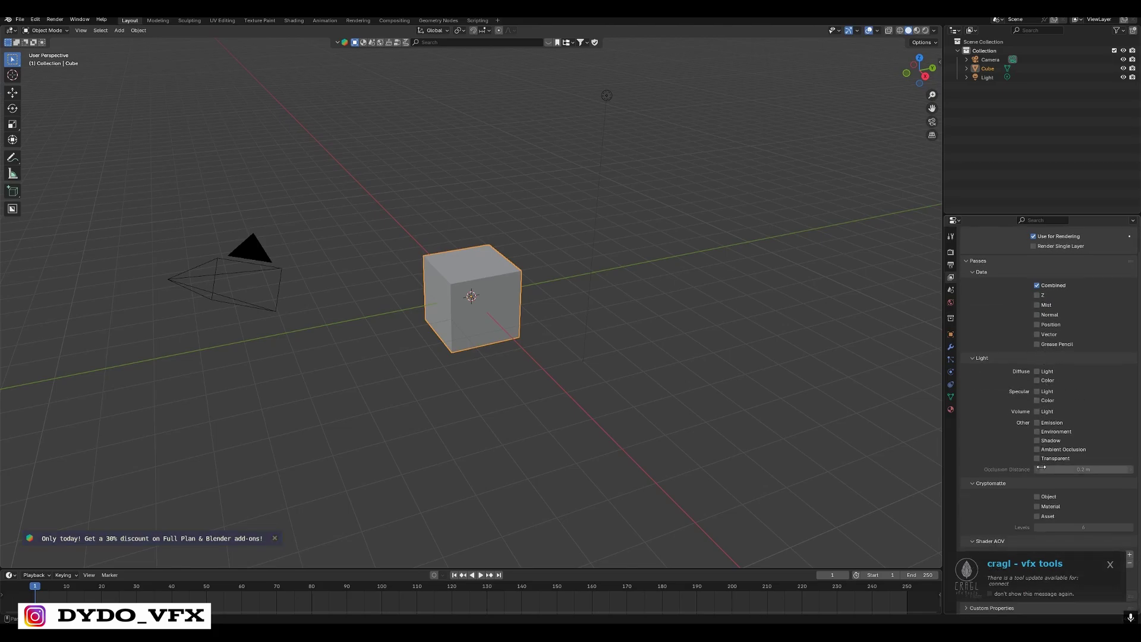
{"action": "scroll", "coordinate": [1009, 294], "scroll_direction": "up", "scroll_amount": 2}
{"action": "left_click", "coordinate": [950, 252]}
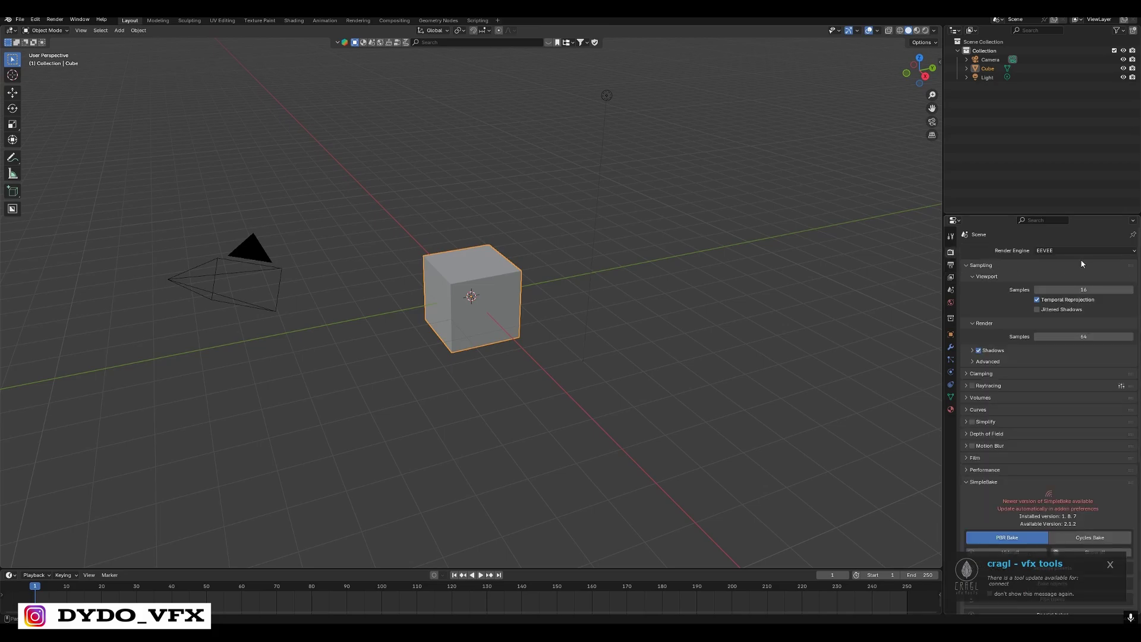
{"action": "left_click", "coordinate": [1069, 250]}
{"action": "left_click", "coordinate": [1060, 282]}
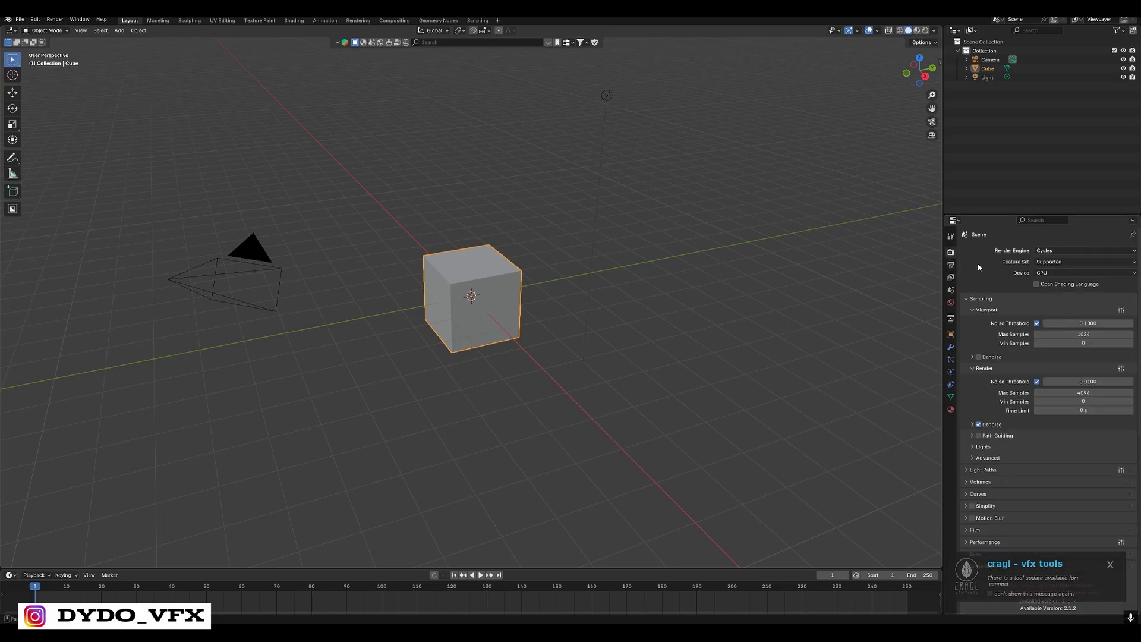
Enable the Z, Mist, Position, Normal, Vector and UV passes, all light passes except Shadow Catcher, and the Object, Material and Asset Cryptomattes
{"action": "left_click", "coordinate": [951, 277]}
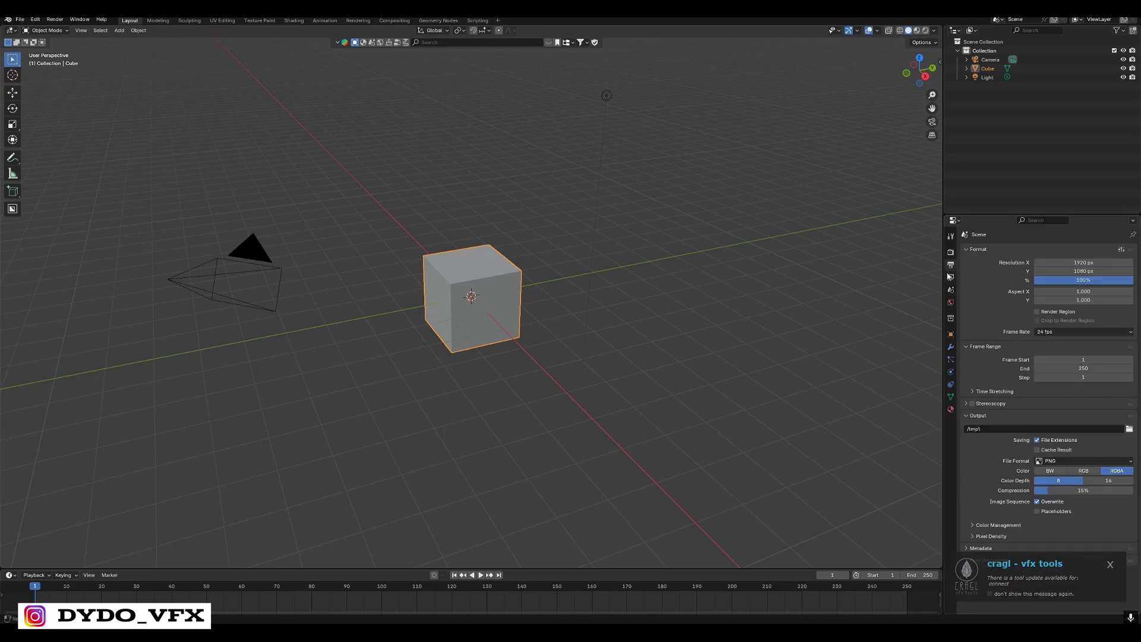
{"action": "scroll", "coordinate": [980, 280], "scroll_direction": "down", "scroll_amount": 6}
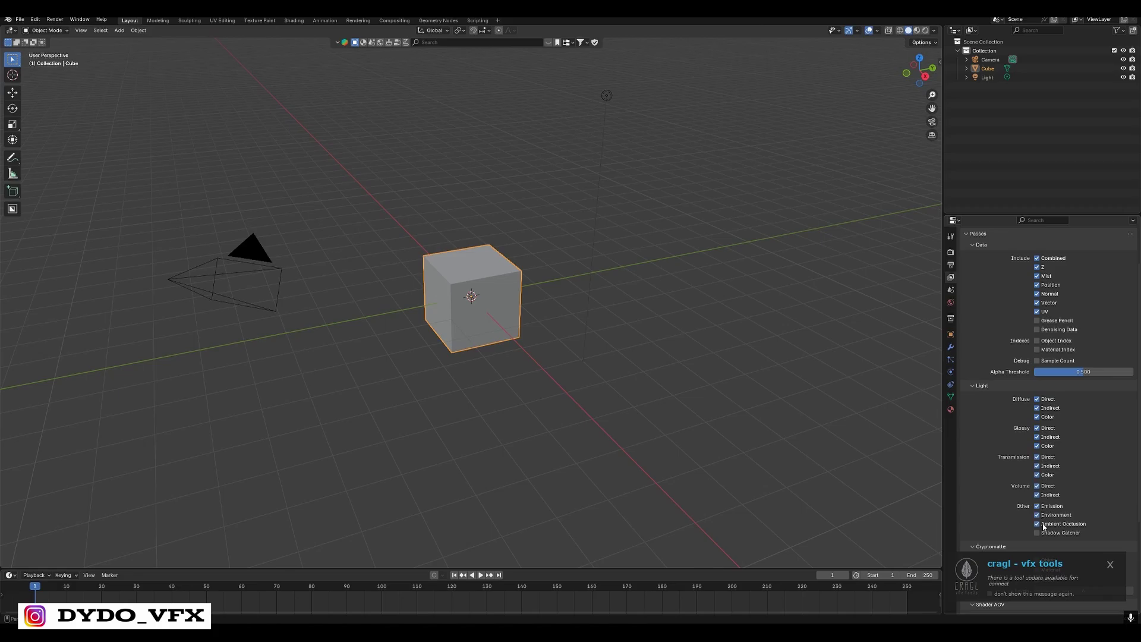
{"action": "scroll", "coordinate": [1050, 481], "scroll_direction": "down", "scroll_amount": 3}
{"action": "left_click_drag", "start_coordinate": [1047, 509], "coordinate": [1040, 531]}
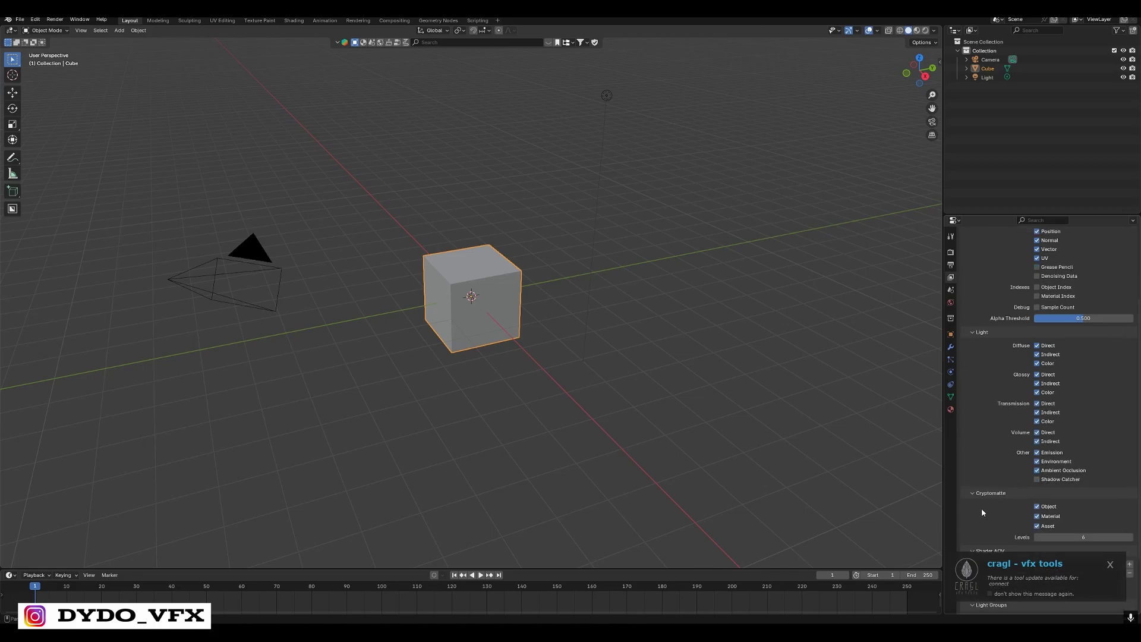
Set the render output to OpenEXR MultiLayer with Float (Half) color depth and the DWAA (lossy) codec
{"action": "scroll", "coordinate": [1106, 254], "scroll_direction": "up", "scroll_amount": 4}
{"action": "left_click", "coordinate": [951, 265]}
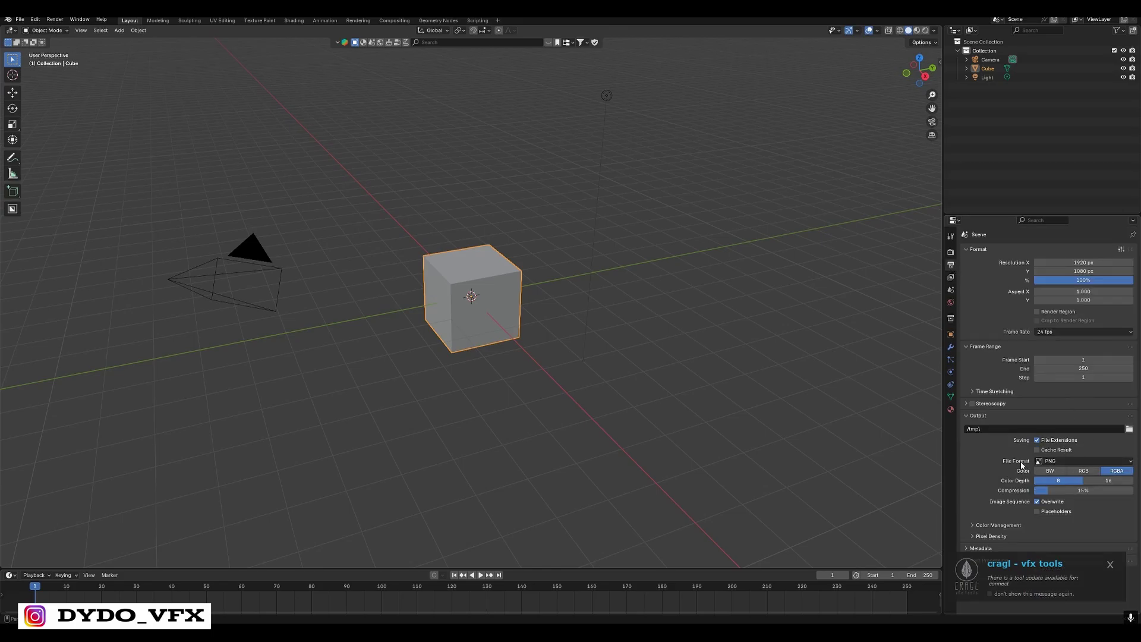
{"action": "left_click", "coordinate": [1049, 461]}
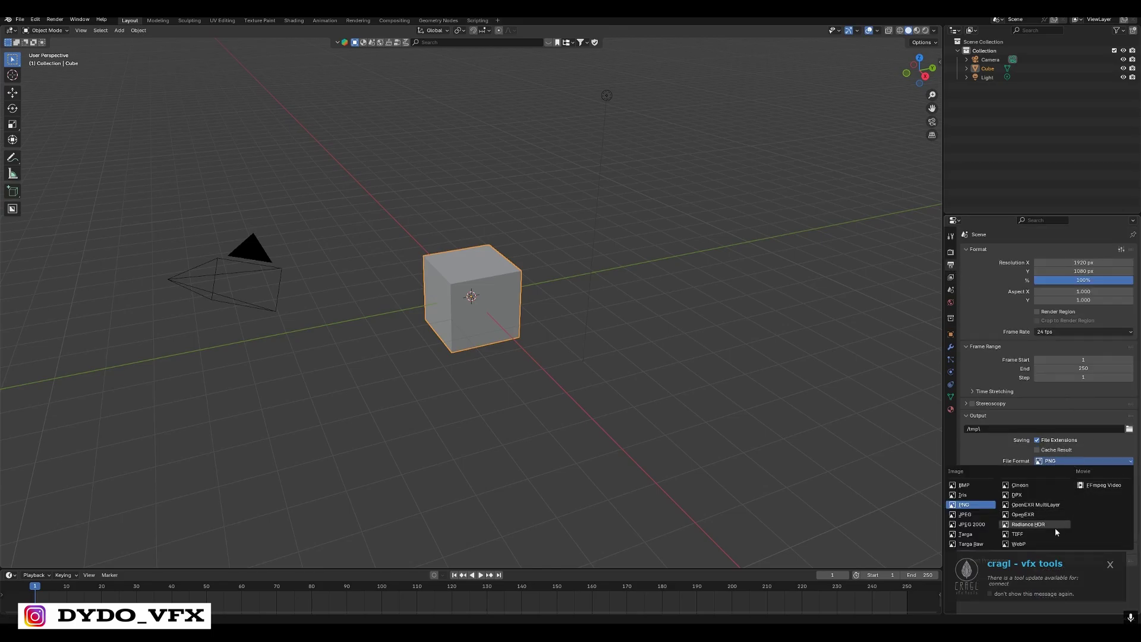
{"action": "left_click", "coordinate": [1040, 505]}
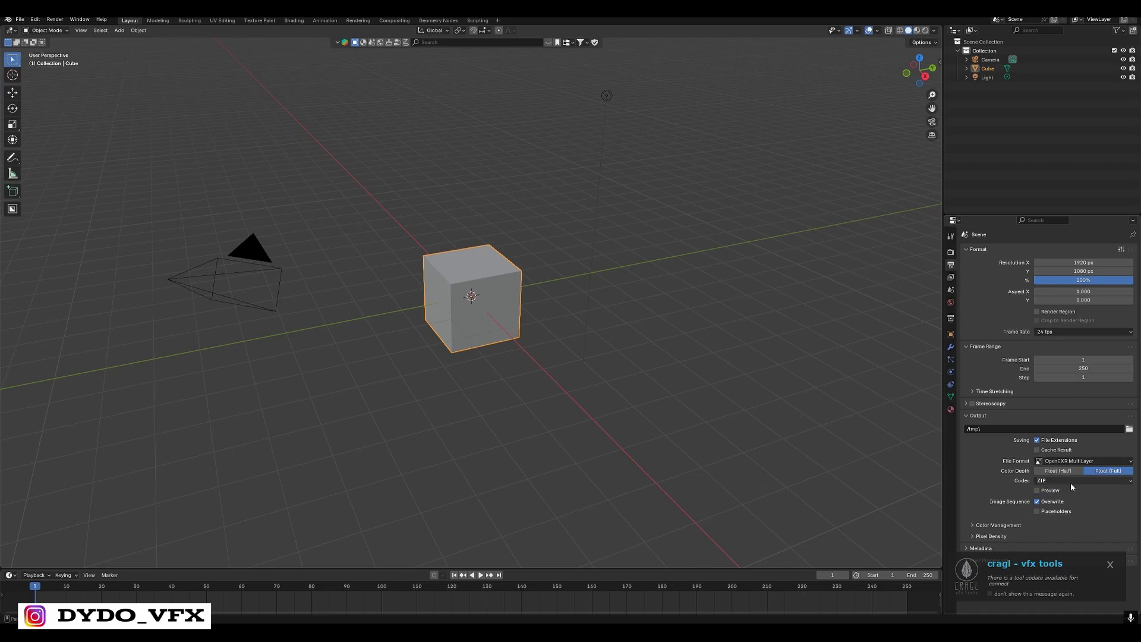
{"action": "left_click", "coordinate": [1063, 480]}
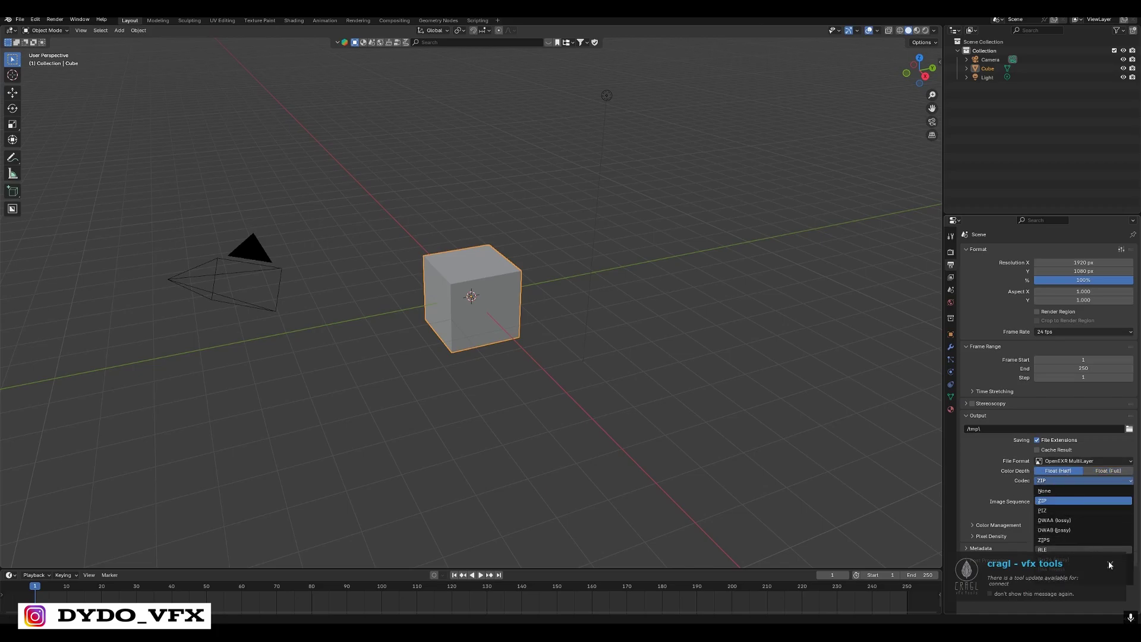
{"action": "left_click", "coordinate": [1109, 565]}
{"action": "left_click", "coordinate": [1064, 520]}
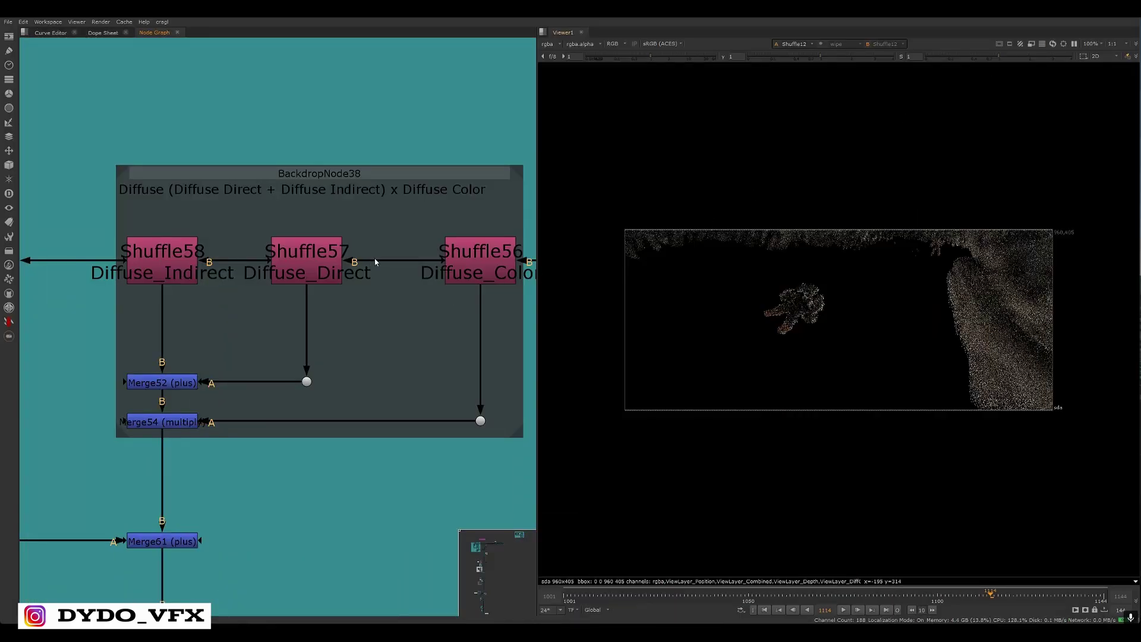
Find the Read1 node that loads render_outputs1114.exr above the Denoised Passes backdrop and display it in the viewer
{"action": "scroll", "coordinate": [372, 272], "scroll_direction": "down", "scroll_amount": 6}
{"action": "middle_click_drag", "start_coordinate": [170, 267], "coordinate": [481, 407]}
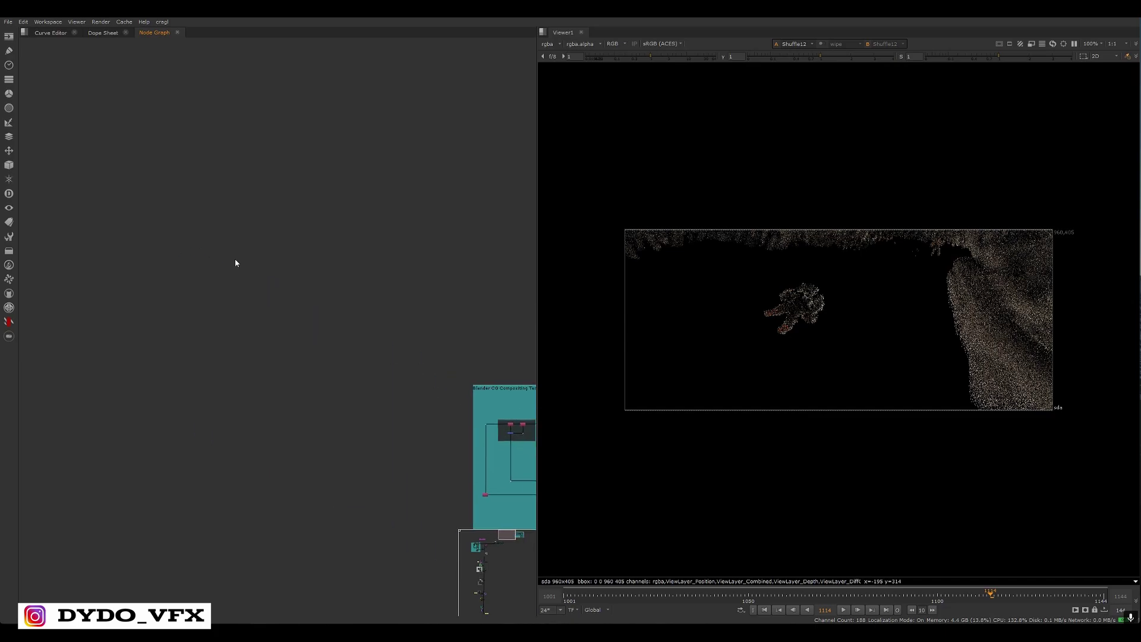
{"action": "middle_click_drag", "start_coordinate": [235, 260], "coordinate": [517, 262]}
{"action": "scroll", "coordinate": [313, 336], "scroll_direction": "down", "scroll_amount": 3}
{"action": "middle_click_drag", "start_coordinate": [245, 422], "coordinate": [372, 352]}
{"action": "scroll", "coordinate": [372, 351], "scroll_direction": "up", "scroll_amount": 2}
{"action": "middle_click_drag", "start_coordinate": [140, 404], "coordinate": [349, 237]}
{"action": "scroll", "coordinate": [349, 237], "scroll_direction": "up", "scroll_amount": 6}
{"action": "scroll", "coordinate": [349, 238], "scroll_direction": "up", "scroll_amount": 4}
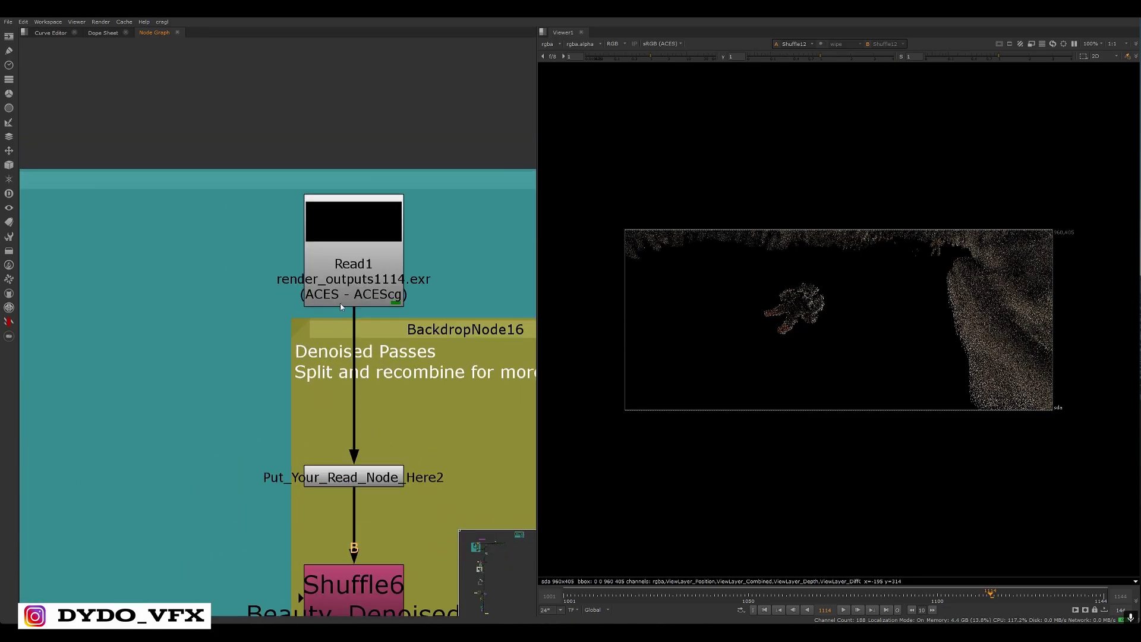
{"action": "left_click", "coordinate": [340, 269]}
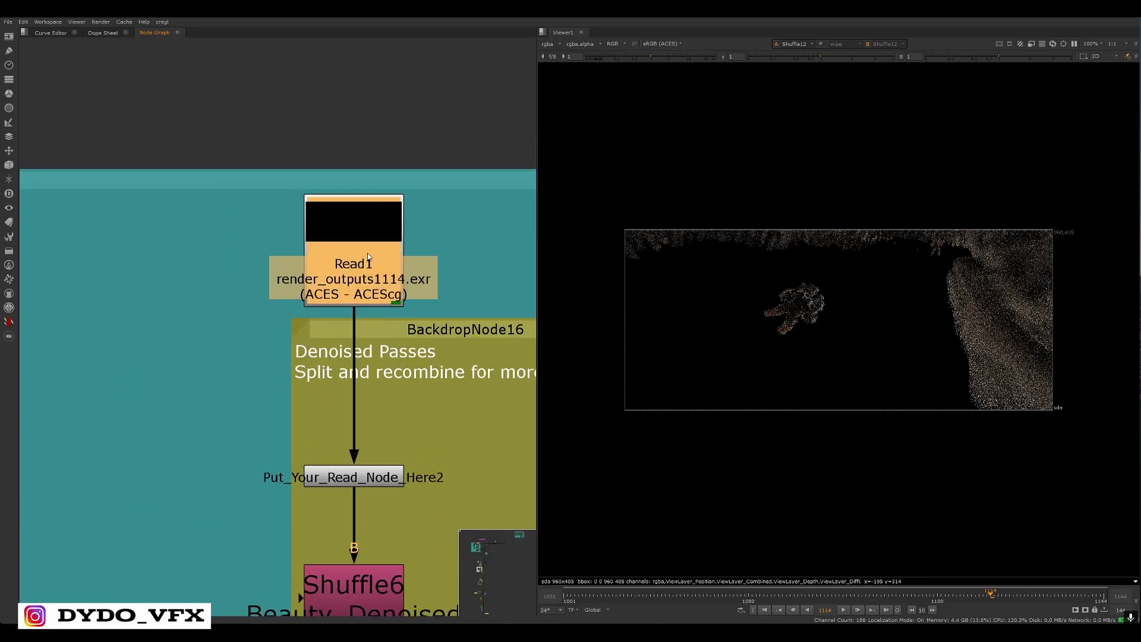
{"action": "key", "text": "1"}
{"action": "left_click", "coordinate": [419, 231]}
View the render's individual layers in turn, including Ambient_Occlusion, Diffuse_Color, Glossy_Color and Transmission_Color
{"action": "left_click", "coordinate": [549, 44]}
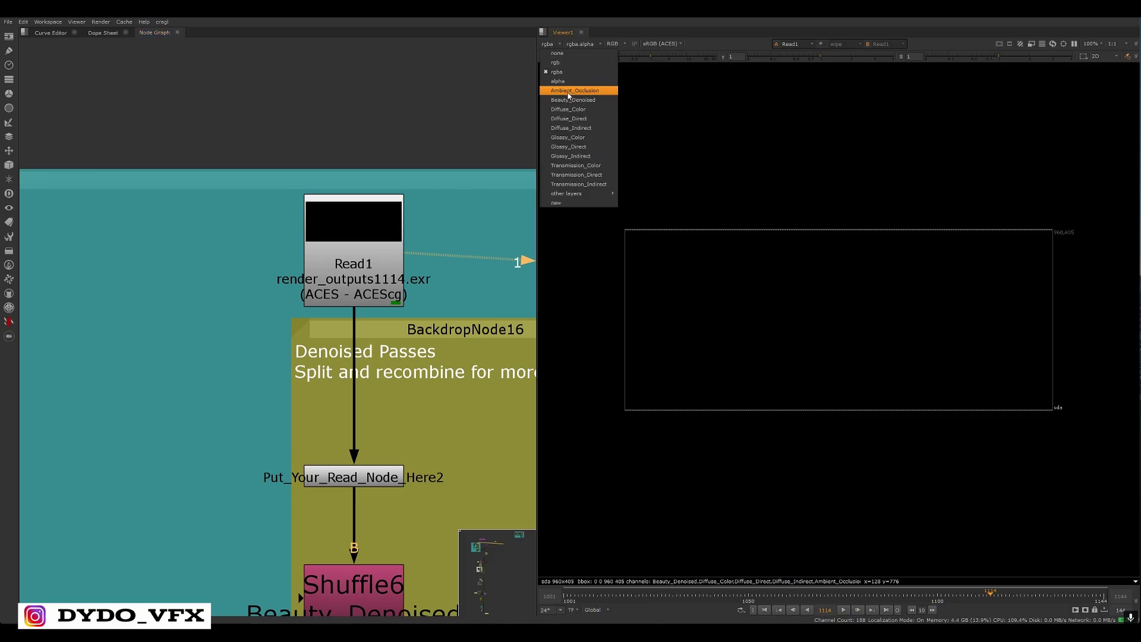
{"action": "left_click", "coordinate": [571, 90]}
{"action": "left_click", "coordinate": [565, 44]}
{"action": "left_click", "coordinate": [580, 111]}
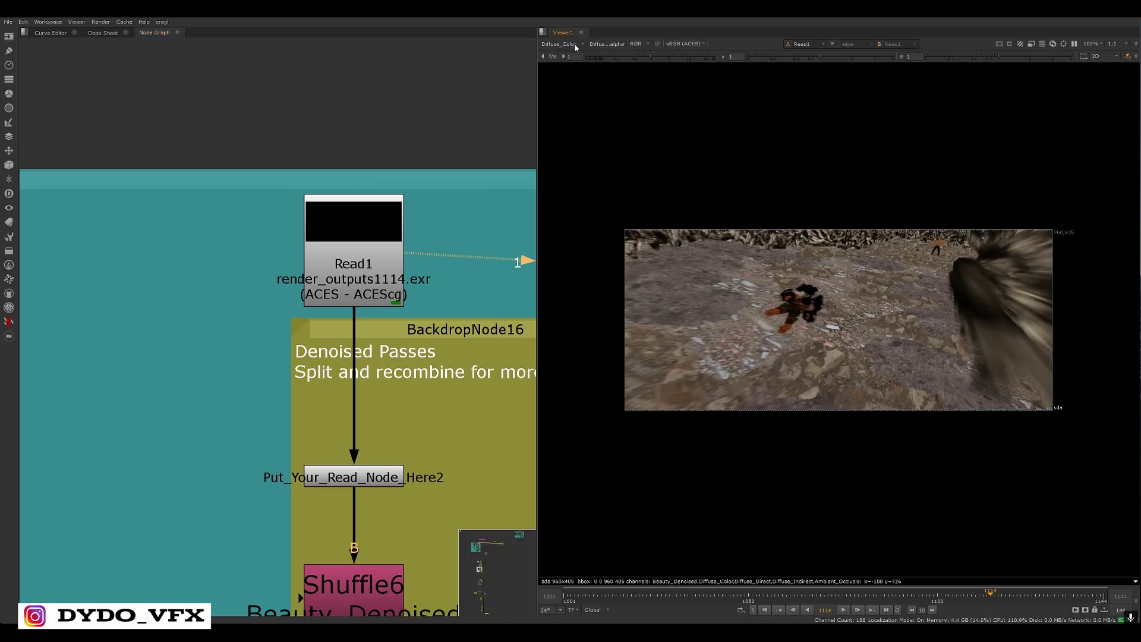
{"action": "left_click", "coordinate": [568, 44]}
{"action": "left_click", "coordinate": [593, 112]}
{"action": "left_click", "coordinate": [577, 47]}
{"action": "left_click", "coordinate": [574, 138]}
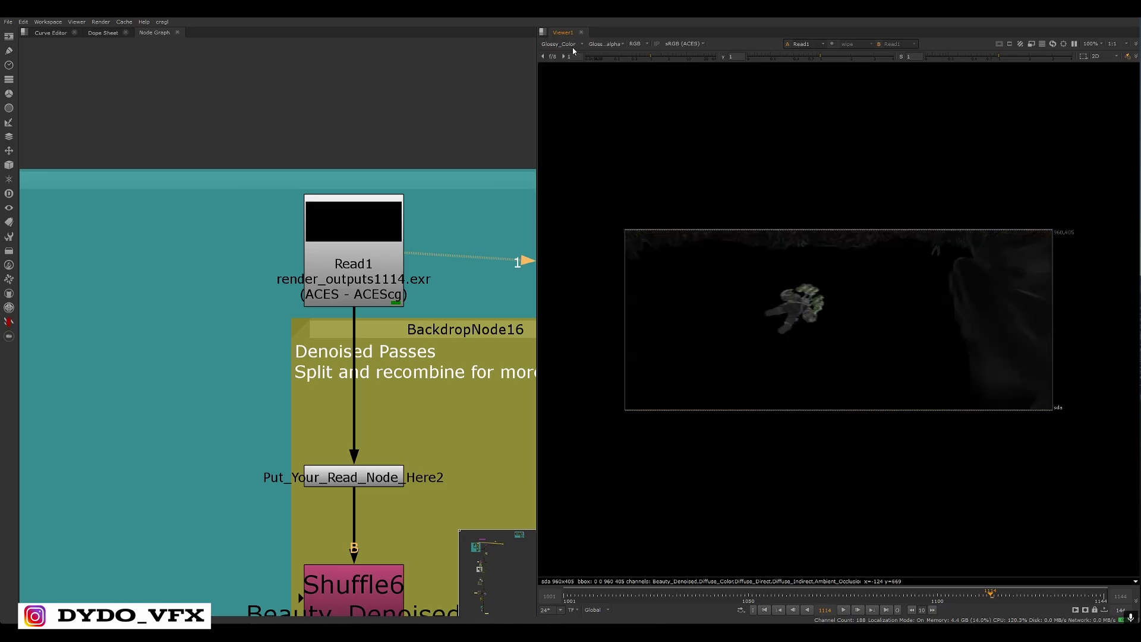
{"action": "left_click", "coordinate": [572, 47]}
{"action": "left_click", "coordinate": [569, 157]}
Return to the compositing template and select the Read62 node feeding its Denoised Passes section
{"action": "scroll", "coordinate": [499, 332], "scroll_direction": "down", "scroll_amount": 4}
{"action": "scroll", "coordinate": [457, 367], "scroll_direction": "down", "scroll_amount": 5}
{"action": "middle_click_drag", "start_coordinate": [523, 369], "coordinate": [373, 323]}
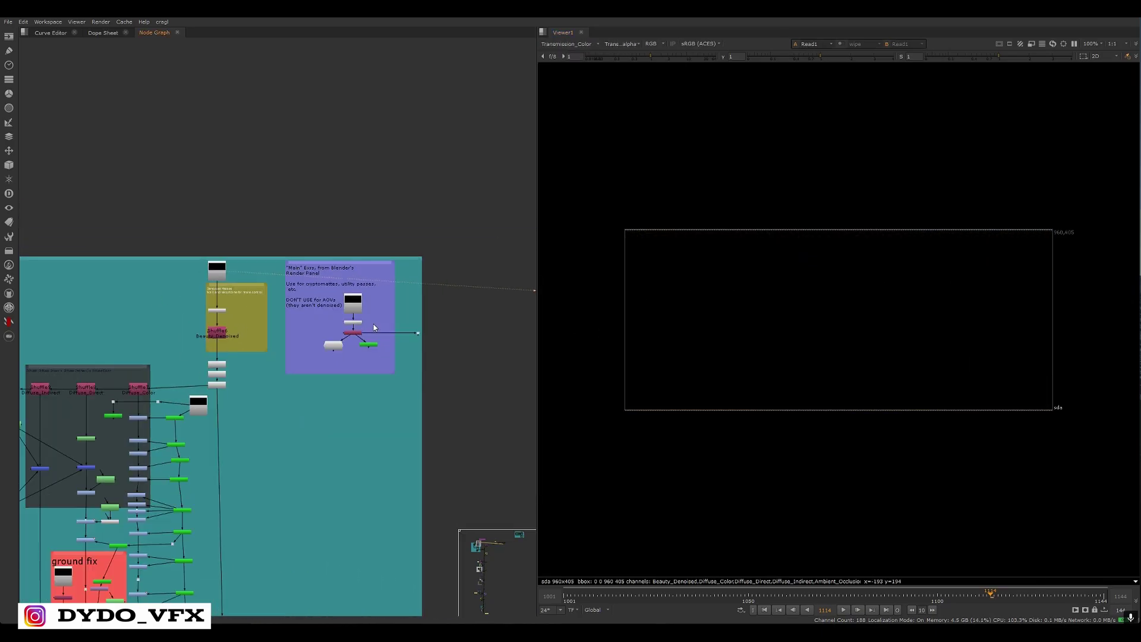
{"action": "scroll", "coordinate": [373, 324], "scroll_direction": "down", "scroll_amount": 3}
{"action": "scroll", "coordinate": [428, 291], "scroll_direction": "up", "scroll_amount": 5}
{"action": "scroll", "coordinate": [451, 237], "scroll_direction": "up", "scroll_amount": 4}
{"action": "middle_click_drag", "start_coordinate": [509, 119], "coordinate": [474, 157]}
{"action": "left_click", "coordinate": [470, 158]}
{"action": "middle_click_drag", "start_coordinate": [417, 293], "coordinate": [397, 212]}
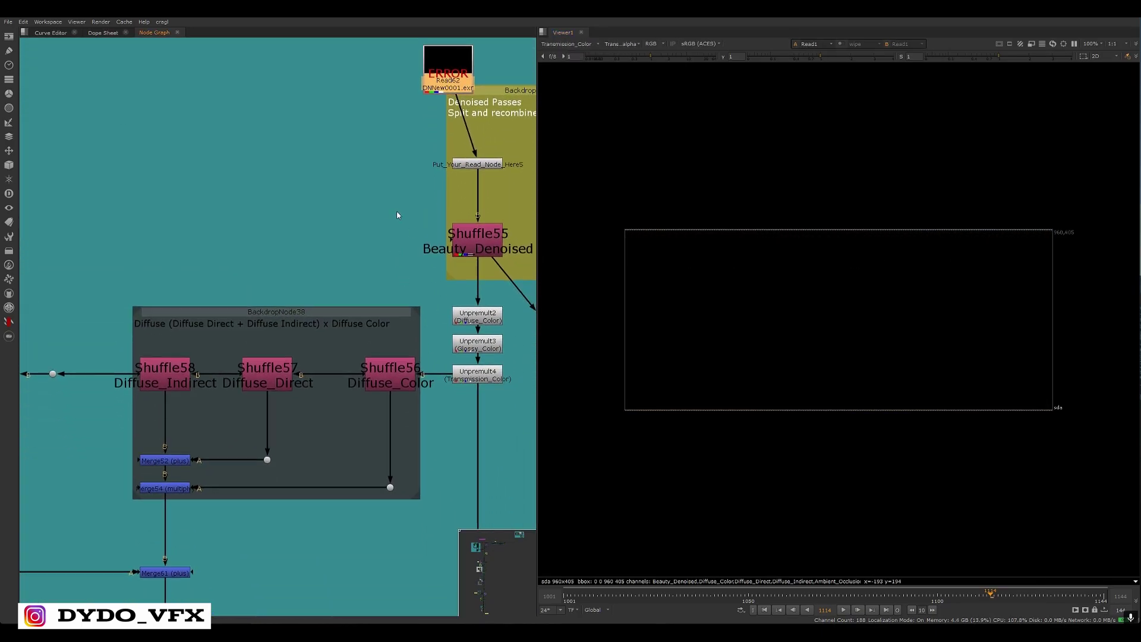
Examine the template's Diffuse group by selecting the Diffuse_Color shuffle, the Merge52 plus node and the Merge54 multiply node
{"action": "left_click", "coordinate": [398, 376]}
{"action": "scroll", "coordinate": [410, 297], "scroll_direction": "down", "scroll_amount": 3}
{"action": "scroll", "coordinate": [426, 282], "scroll_direction": "up", "scroll_amount": 4}
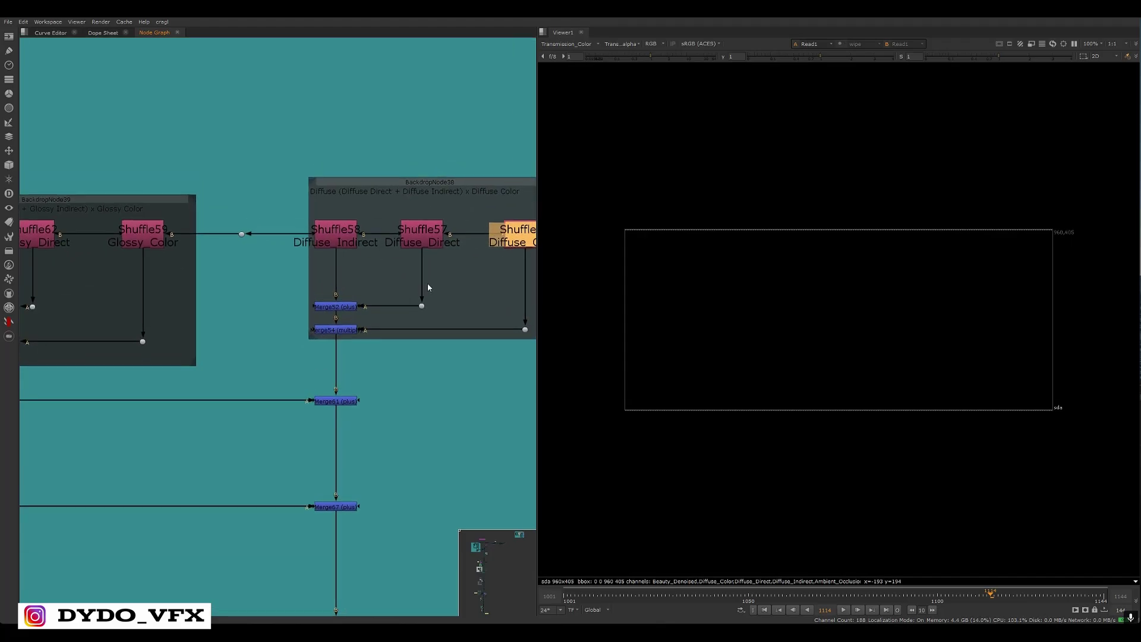
{"action": "left_click_drag", "start_coordinate": [407, 276], "coordinate": [215, 310]}
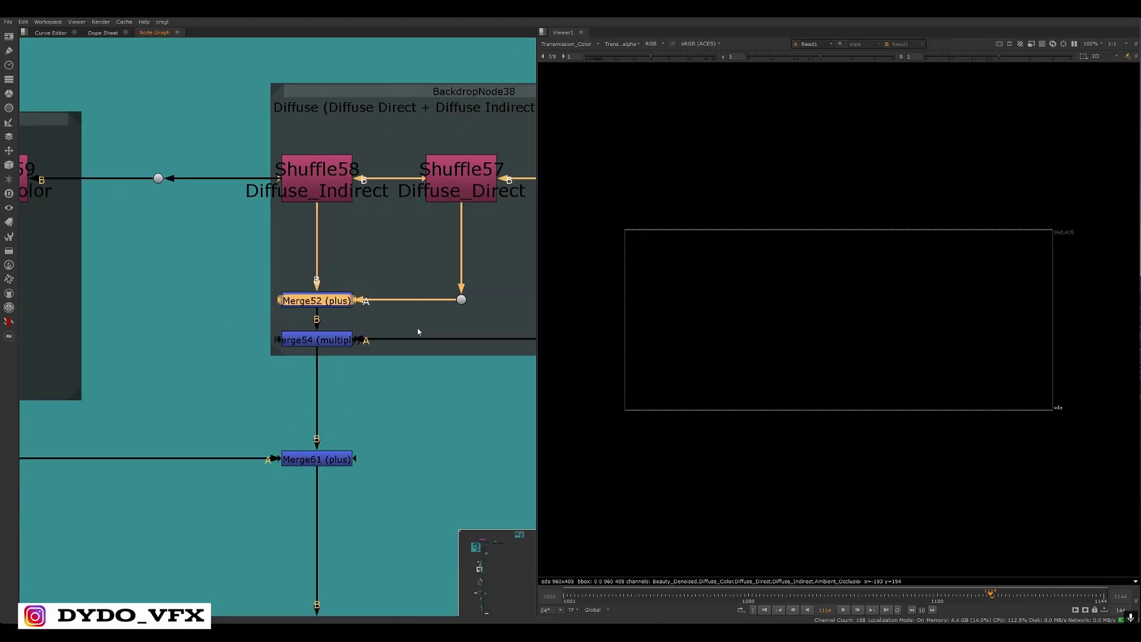
{"action": "left_click_drag", "start_coordinate": [438, 322], "coordinate": [215, 372]}
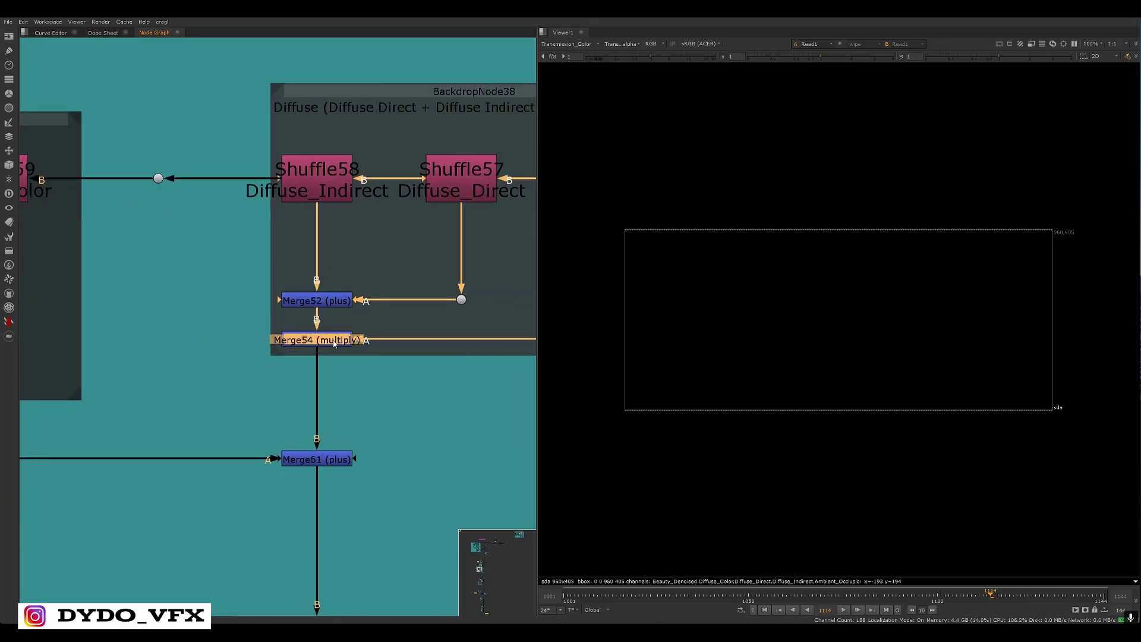
{"action": "left_click", "coordinate": [380, 365]}
Maximize the Node Graph and select across all pass groups of the CG Compositing Template for an overview
{"action": "scroll", "coordinate": [380, 365], "scroll_direction": "down", "scroll_amount": 6}
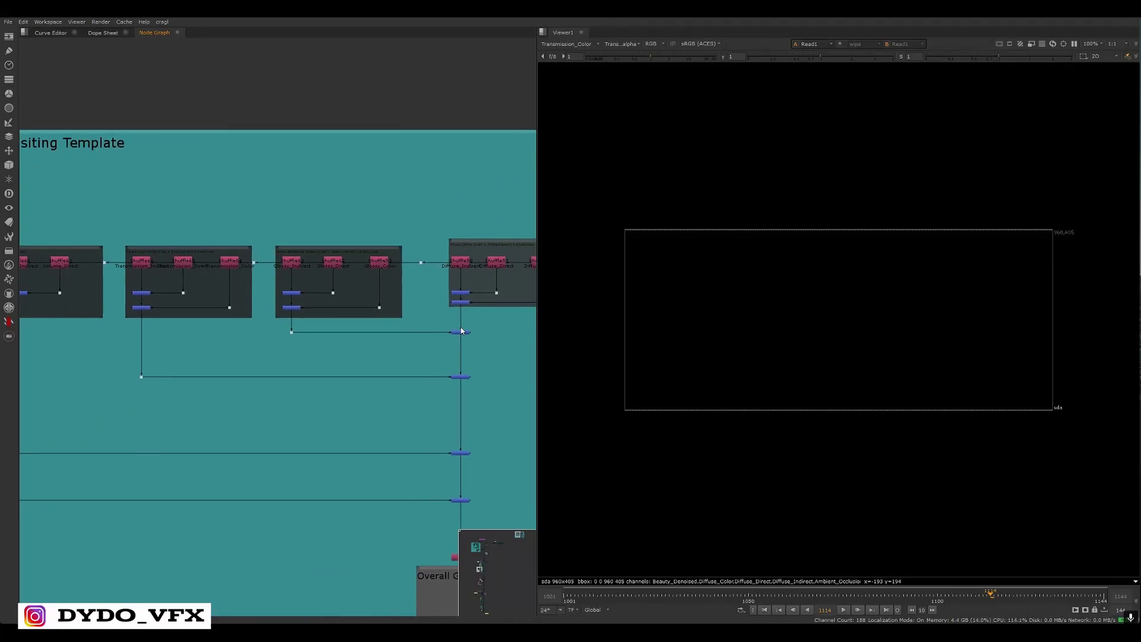
{"action": "middle_click_drag", "start_coordinate": [478, 322], "coordinate": [329, 357]}
{"action": "middle_click_drag", "start_coordinate": [204, 341], "coordinate": [345, 317]}
{"action": "scroll", "coordinate": [345, 318], "scroll_direction": "down", "scroll_amount": 2}
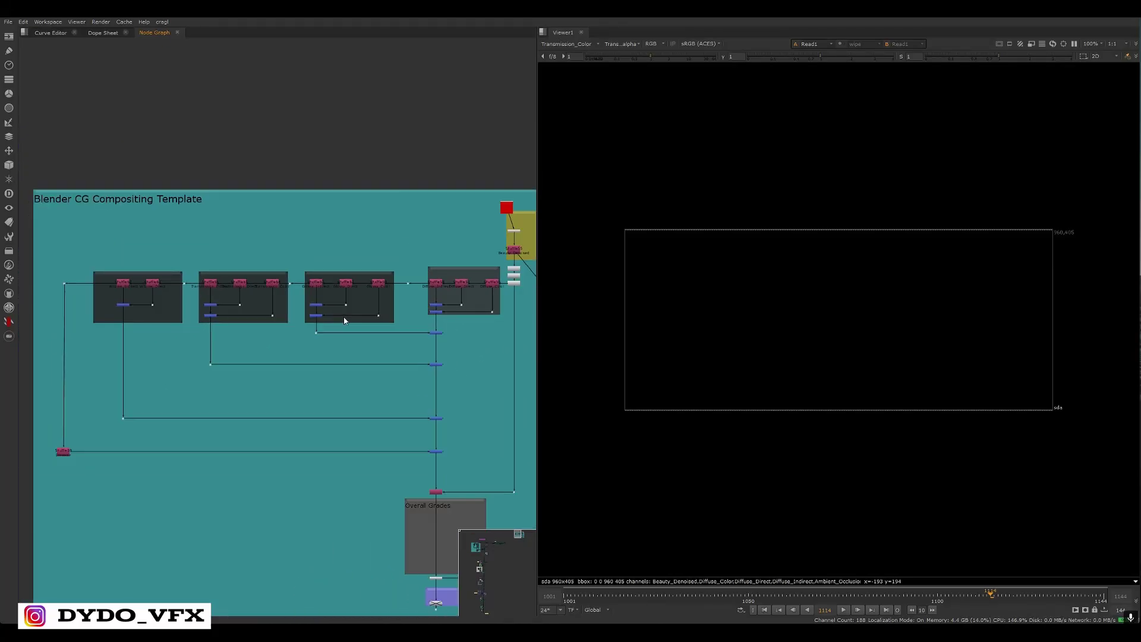
{"action": "scroll", "coordinate": [365, 315], "scroll_direction": "up", "scroll_amount": 1}
{"action": "key", "text": "space"}
{"action": "scroll", "coordinate": [529, 338], "scroll_direction": "up", "scroll_amount": 3}
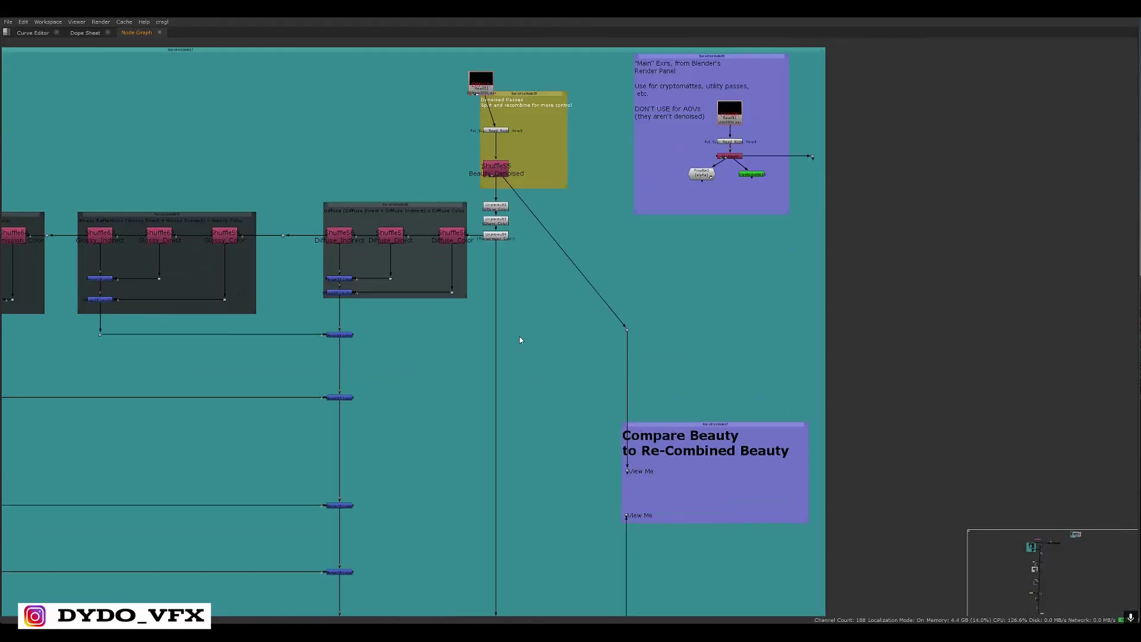
{"action": "middle_click_drag", "start_coordinate": [520, 337], "coordinate": [855, 352]}
{"action": "scroll", "coordinate": [698, 315], "scroll_direction": "up", "scroll_amount": 1}
{"action": "middle_click_drag", "start_coordinate": [699, 321], "coordinate": [754, 344]}
{"action": "middle_click_drag", "start_coordinate": [633, 306], "coordinate": [770, 317]}
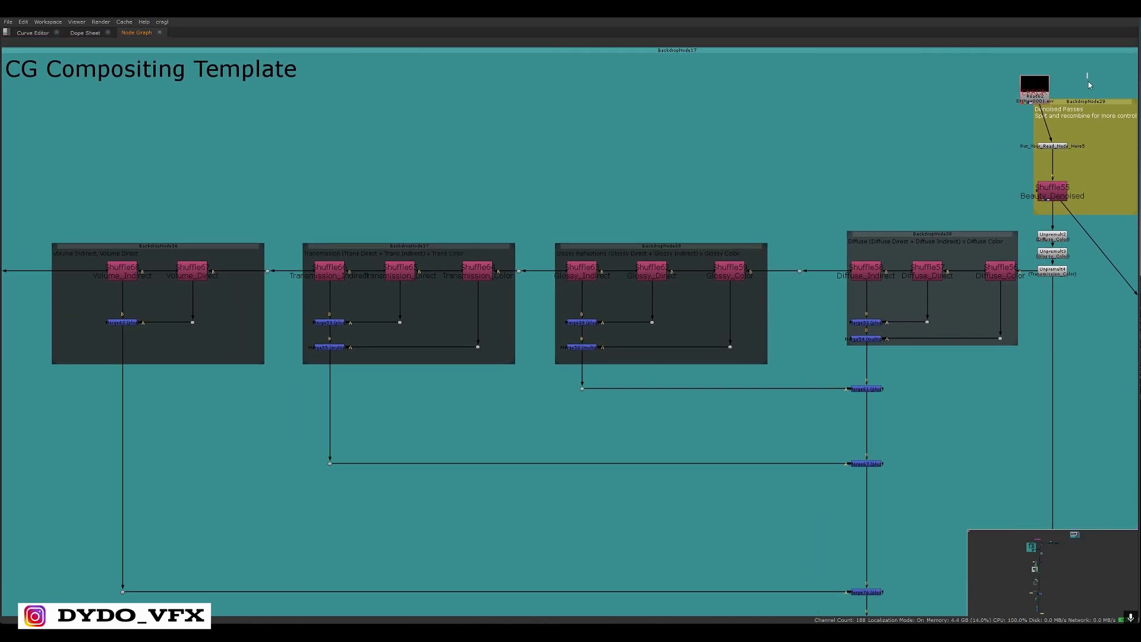
{"action": "left_click_drag", "start_coordinate": [1087, 73], "coordinate": [38, 476]}
Examine the shuffle nodes of the Diffuse, Glossy, Transmission and Volume groups by selecting each set in turn
{"action": "scroll", "coordinate": [627, 219], "scroll_direction": "up", "scroll_amount": 4}
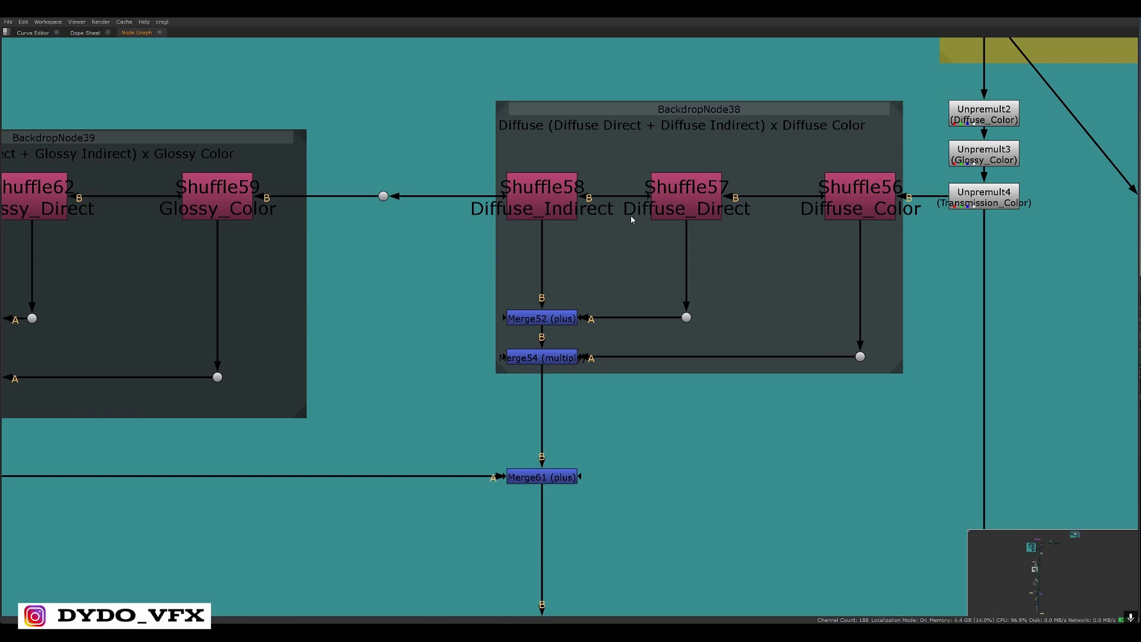
{"action": "middle_click_drag", "start_coordinate": [630, 216], "coordinate": [520, 263]}
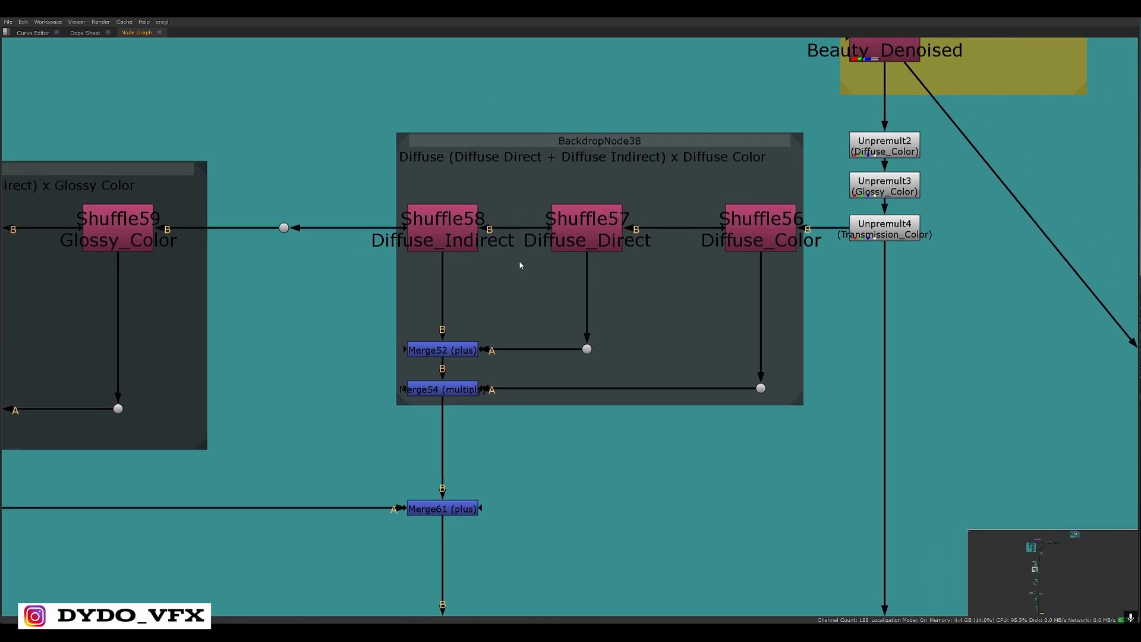
{"action": "left_click", "coordinate": [757, 232]}
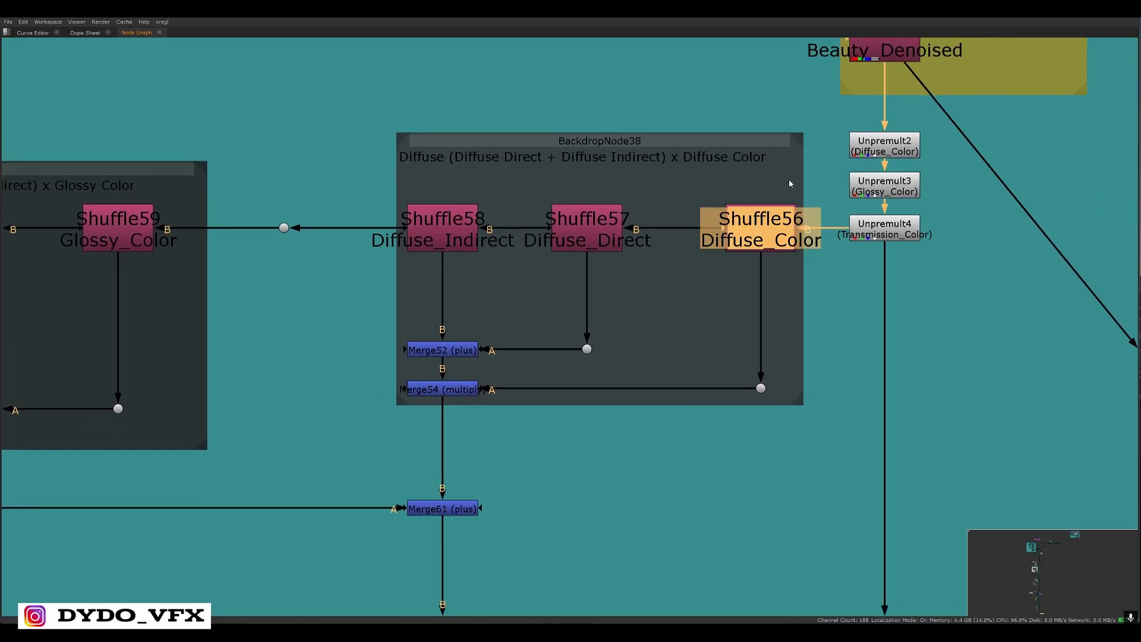
{"action": "left_click_drag", "start_coordinate": [789, 179], "coordinate": [400, 266]}
{"action": "scroll", "coordinate": [324, 296], "scroll_direction": "down", "scroll_amount": 3}
{"action": "middle_click_drag", "start_coordinate": [324, 296], "coordinate": [678, 274]}
{"action": "left_click_drag", "start_coordinate": [621, 189], "coordinate": [304, 269]}
{"action": "middle_click_drag", "start_coordinate": [224, 231], "coordinate": [618, 221]}
{"action": "left_click_drag", "start_coordinate": [648, 170], "coordinate": [301, 243]}
{"action": "middle_click_drag", "start_coordinate": [291, 272], "coordinate": [620, 260]}
{"action": "left_click_drag", "start_coordinate": [627, 158], "coordinate": [374, 244]}
{"action": "middle_click_drag", "start_coordinate": [565, 263], "coordinate": [465, 285]}
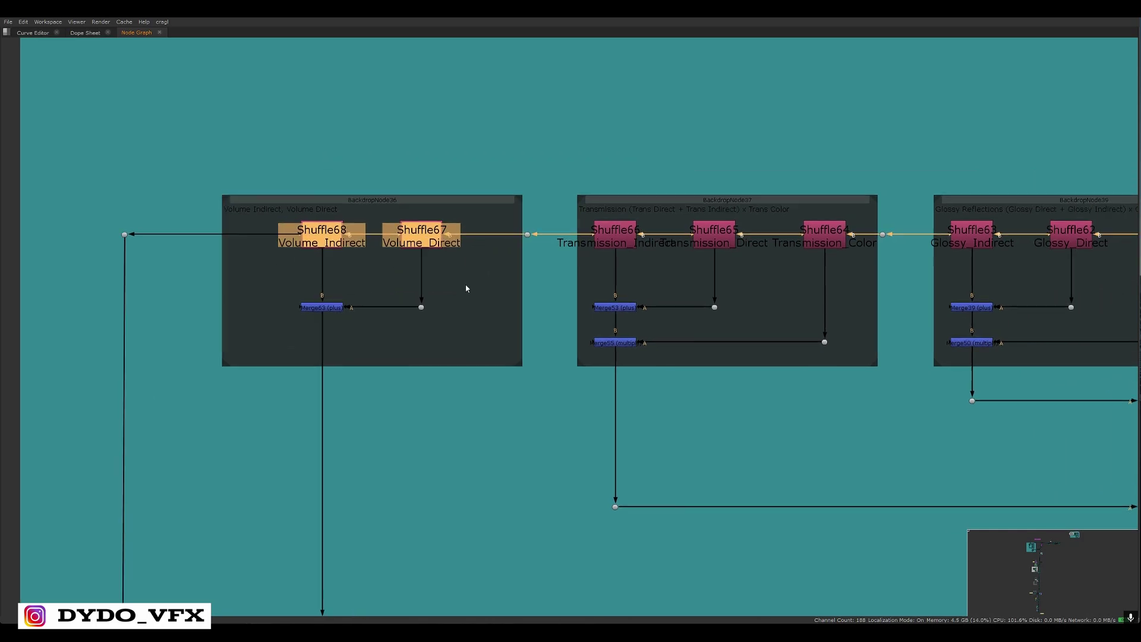
Examine the merge nodes of the Diffuse, Glossy, Transmission and Volume groups by selecting each set in turn
{"action": "middle_click_drag", "start_coordinate": [1082, 283], "coordinate": [270, 283]}
{"action": "left_click_drag", "start_coordinate": [606, 285], "coordinate": [458, 353]}
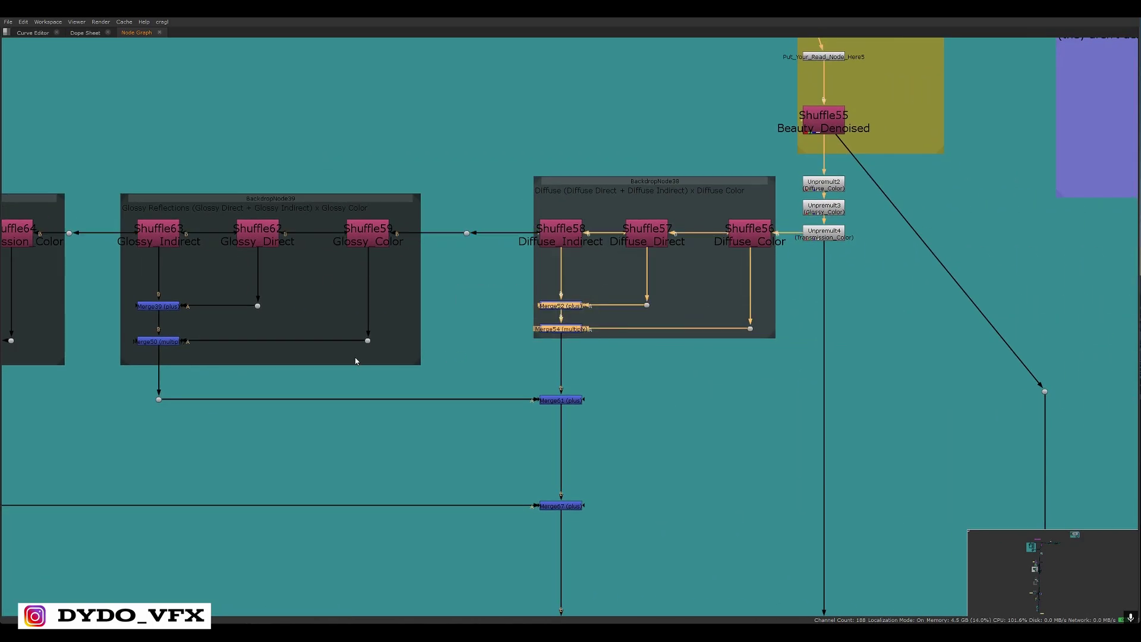
{"action": "middle_click_drag", "start_coordinate": [355, 359], "coordinate": [701, 305]}
{"action": "left_click_drag", "start_coordinate": [655, 234], "coordinate": [490, 295]}
{"action": "middle_click_drag", "start_coordinate": [448, 302], "coordinate": [746, 280]}
{"action": "left_click_drag", "start_coordinate": [594, 210], "coordinate": [410, 281]}
{"action": "middle_click_drag", "start_coordinate": [377, 286], "coordinate": [643, 293]}
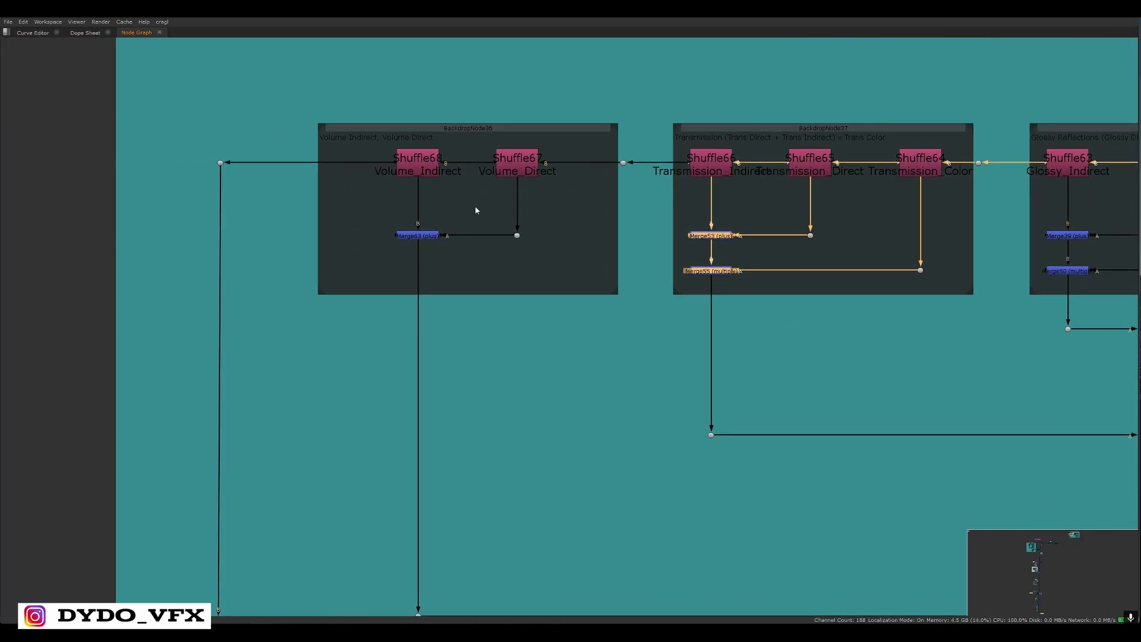
{"action": "left_click_drag", "start_coordinate": [476, 207], "coordinate": [299, 270]}
Inspect the properties of Merge63, which combines Volume Direct and Volume Indirect, and close them again
{"action": "middle_click_drag", "start_coordinate": [650, 278], "coordinate": [386, 315]}
{"action": "key", "text": "f"}
{"action": "middle_click_drag", "start_coordinate": [721, 242], "coordinate": [676, 258]}
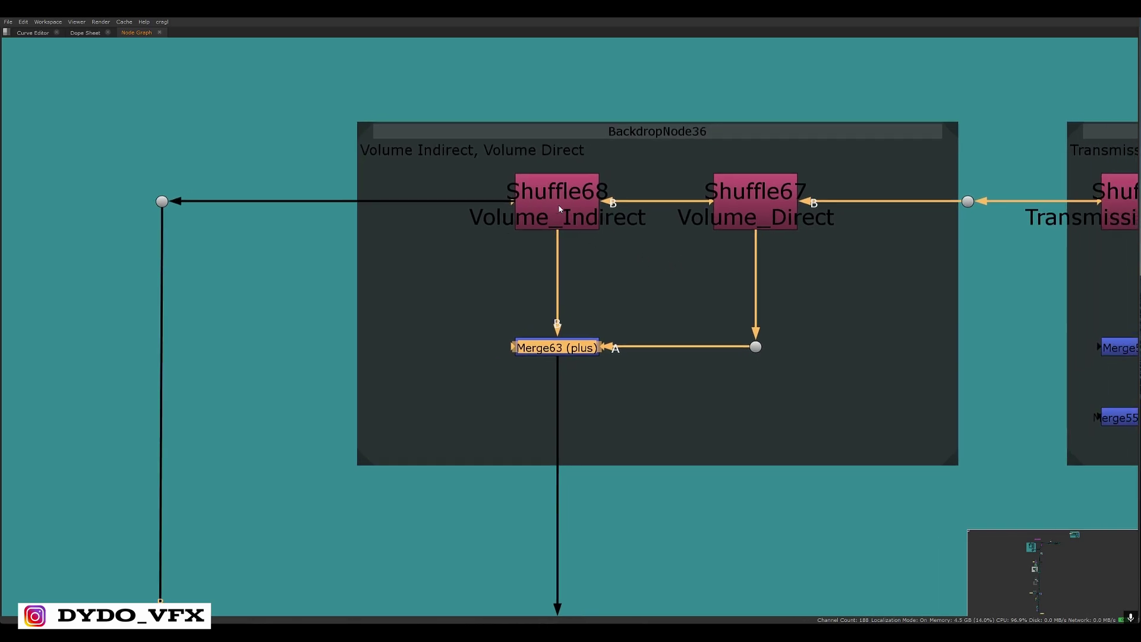
{"action": "scroll", "coordinate": [558, 209], "scroll_direction": "down", "scroll_amount": 4}
{"action": "scroll", "coordinate": [427, 311], "scroll_direction": "up", "scroll_amount": 5}
{"action": "double_click", "coordinate": [402, 298]}
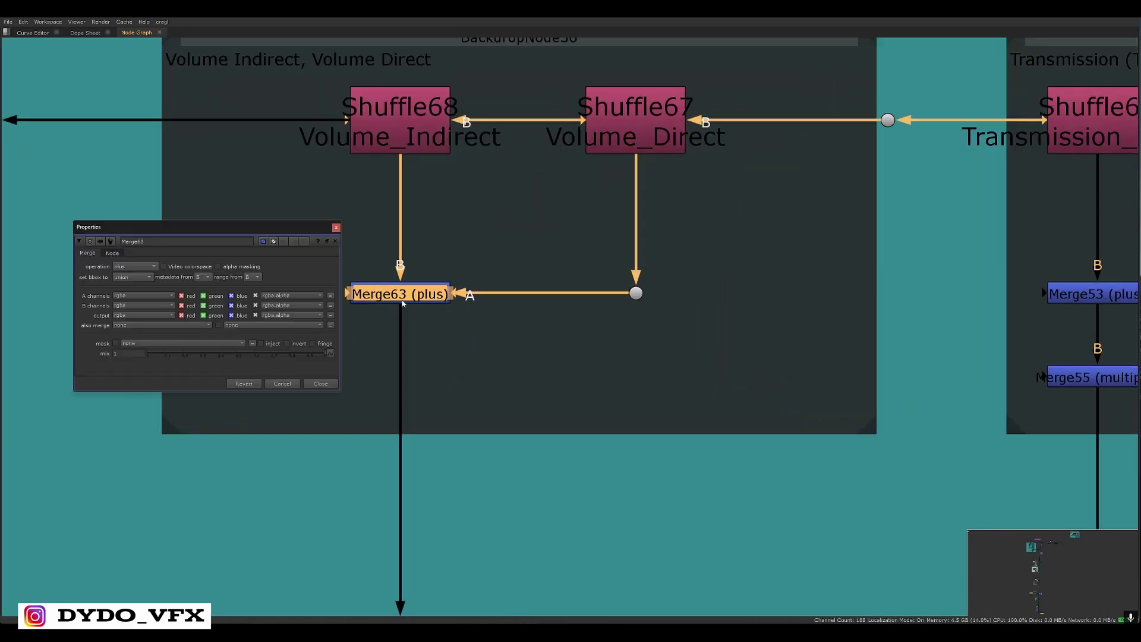
{"action": "left_click", "coordinate": [334, 241]}
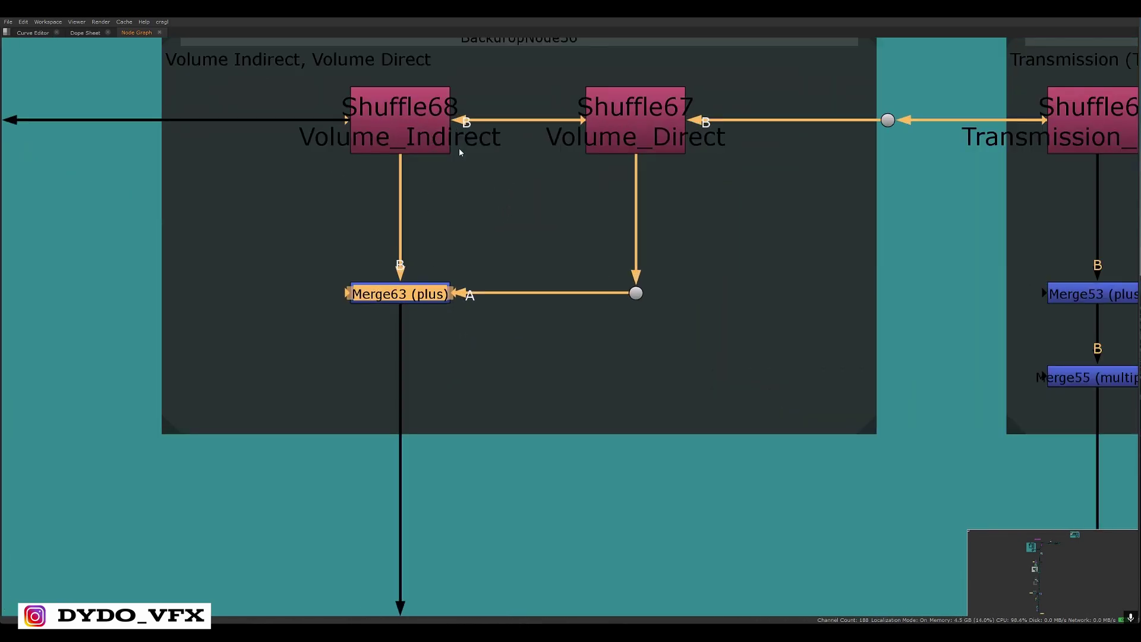
{"action": "middle_click_drag", "start_coordinate": [410, 188], "coordinate": [366, 226]}
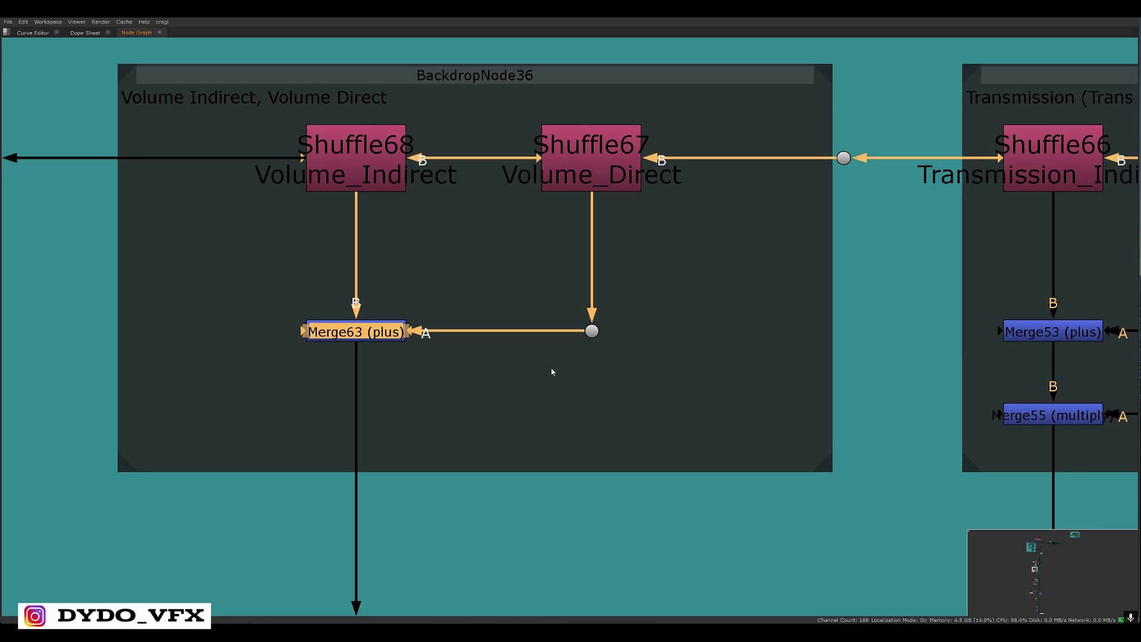
Trace the Transmission group from its Direct and Indirect shuffles through Merge53, and from its Color shuffle to the Merge55 multiply
{"action": "scroll", "coordinate": [552, 371], "scroll_direction": "down", "scroll_amount": 4}
{"action": "middle_click_drag", "start_coordinate": [541, 391], "coordinate": [369, 306]}
{"action": "scroll", "coordinate": [584, 240], "scroll_direction": "up", "scroll_amount": 3}
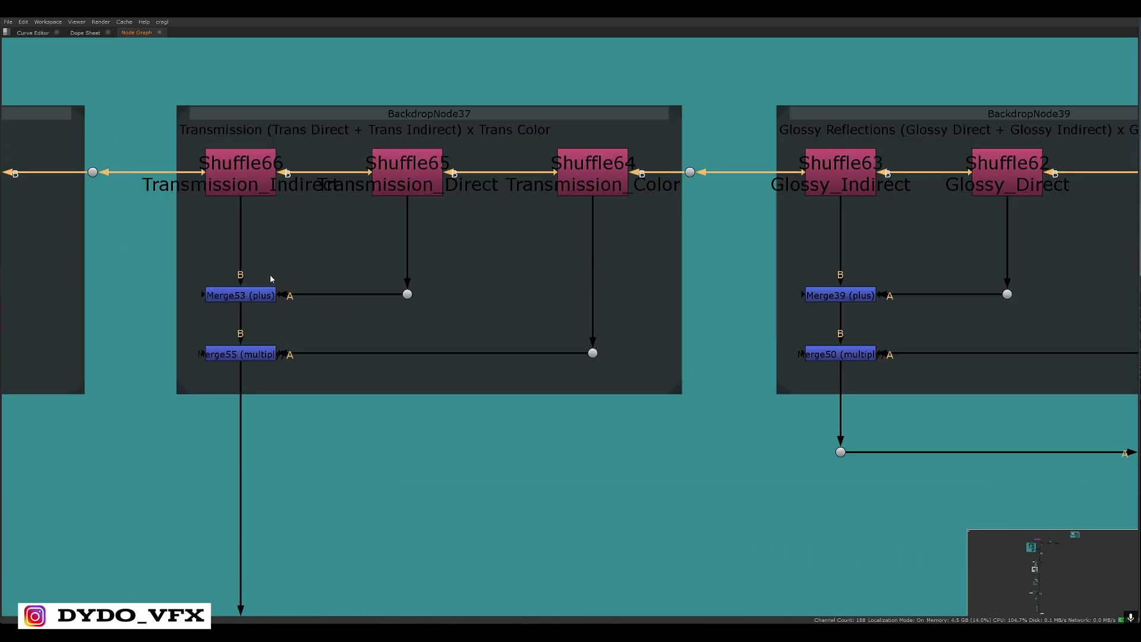
{"action": "middle_click_drag", "start_coordinate": [272, 279], "coordinate": [471, 274]}
{"action": "left_click_drag", "start_coordinate": [525, 257], "coordinate": [410, 296]}
{"action": "scroll", "coordinate": [475, 304], "scroll_direction": "up", "scroll_amount": 3}
{"action": "scroll", "coordinate": [673, 142], "scroll_direction": "down", "scroll_amount": 2}
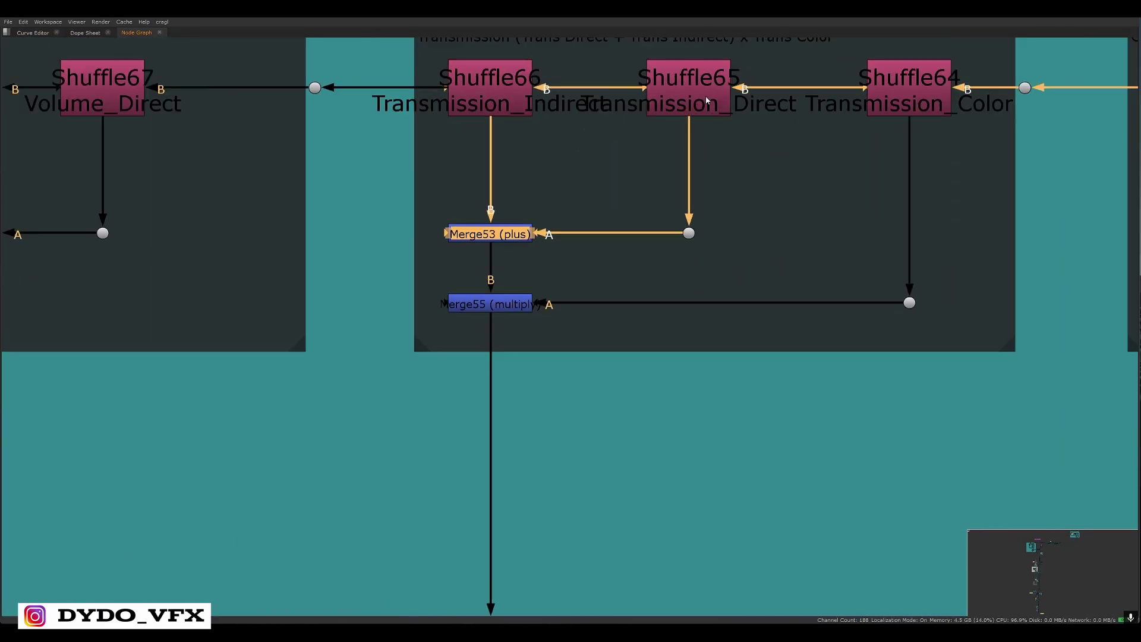
{"action": "left_click", "coordinate": [707, 99]}
{"action": "left_click", "coordinate": [510, 102]}
{"action": "left_click_drag", "start_coordinate": [596, 178], "coordinate": [380, 261]}
{"action": "middle_click_drag", "start_coordinate": [836, 215], "coordinate": [700, 265]}
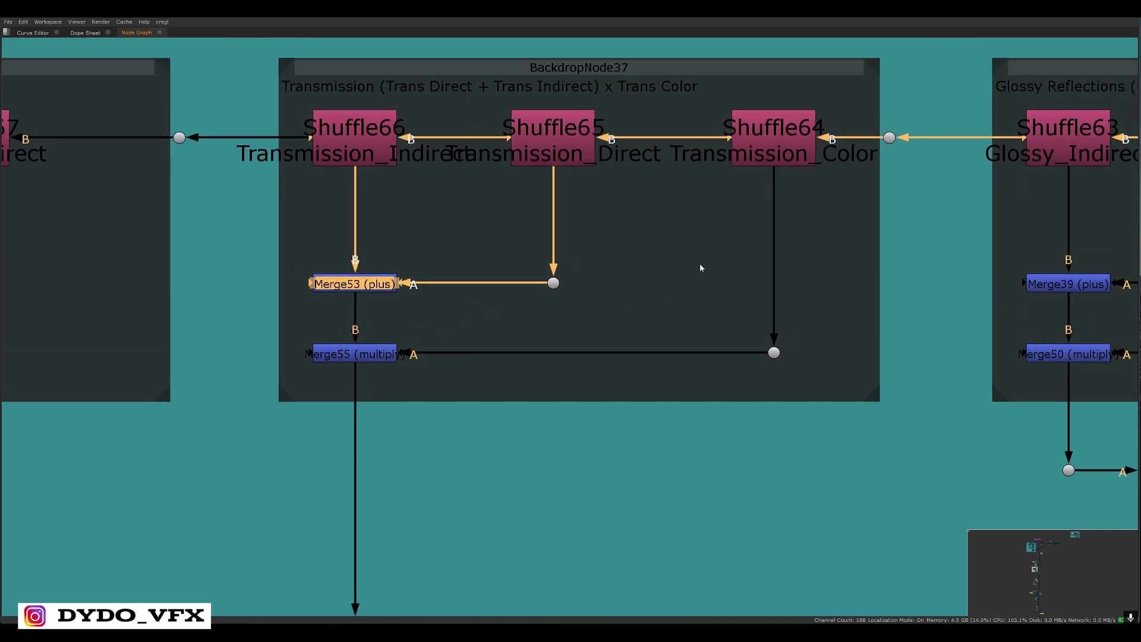
{"action": "left_click", "coordinate": [788, 139]}
{"action": "left_click_drag", "start_coordinate": [462, 327], "coordinate": [274, 397]}
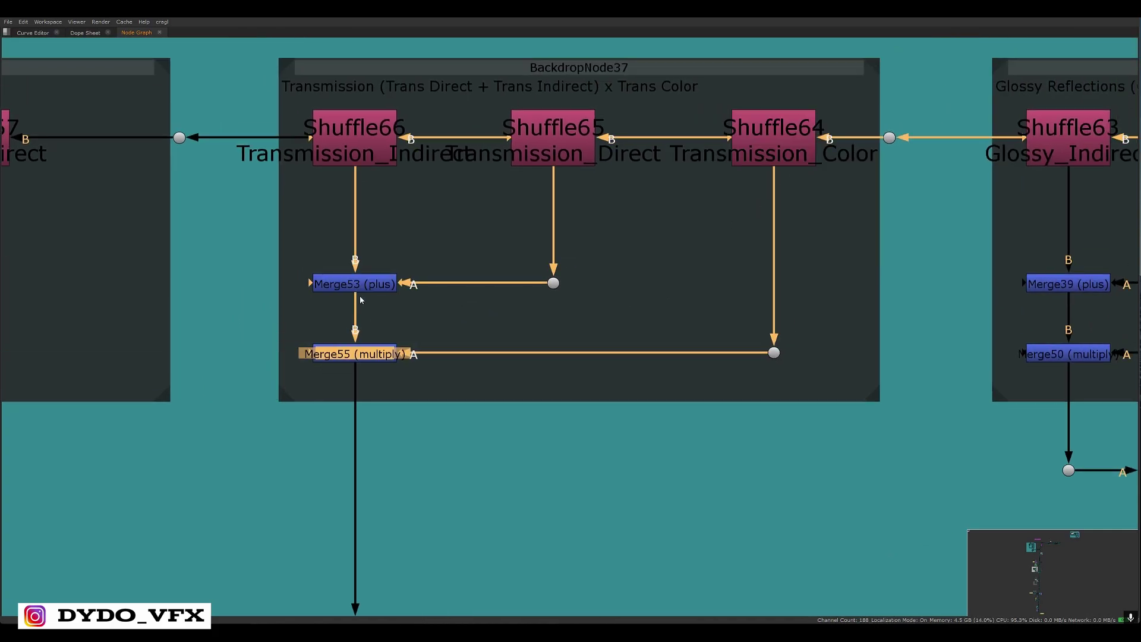
Review the complete Glossy, Transmission and Diffuse groups by selecting each group's shuffle and merge nodes together
{"action": "scroll", "coordinate": [614, 354], "scroll_direction": "down", "scroll_amount": 2}
{"action": "middle_click_drag", "start_coordinate": [611, 327], "coordinate": [242, 383]}
{"action": "left_click_drag", "start_coordinate": [394, 196], "coordinate": [784, 271]}
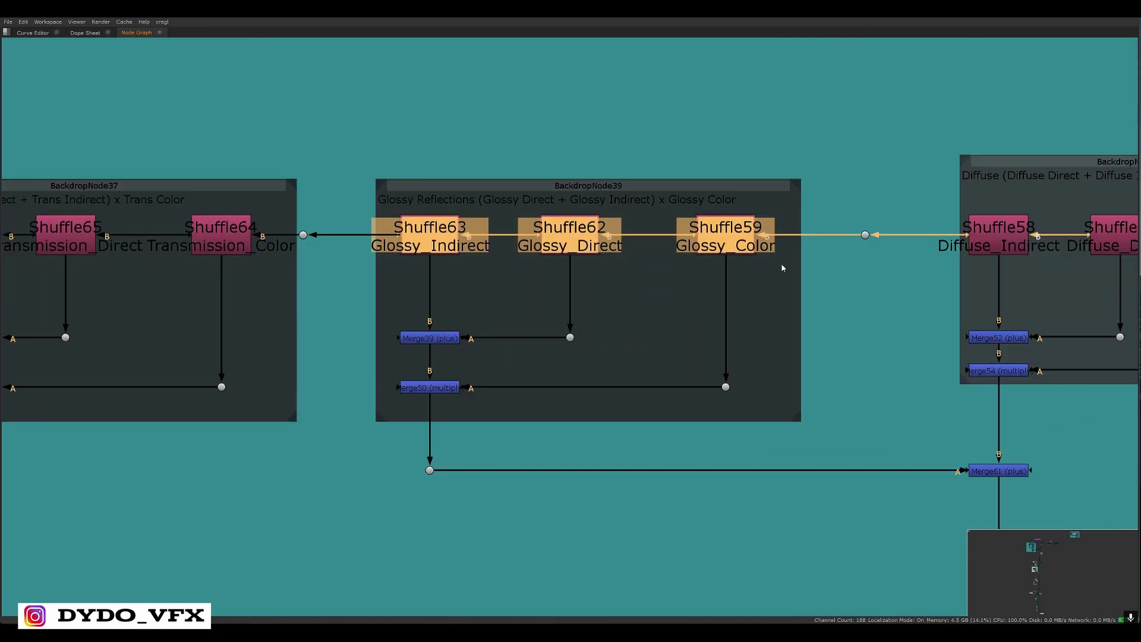
{"action": "left_click_drag", "start_coordinate": [825, 177], "coordinate": [362, 404]}
{"action": "middle_click_drag", "start_coordinate": [361, 409], "coordinate": [610, 354]}
{"action": "left_click_drag", "start_coordinate": [519, 145], "coordinate": [119, 348]}
{"action": "middle_click_drag", "start_coordinate": [658, 302], "coordinate": [332, 378]}
{"action": "left_click_drag", "start_coordinate": [710, 202], "coordinate": [389, 427]}
{"action": "middle_click_drag", "start_coordinate": [832, 386], "coordinate": [362, 392]}
{"action": "left_click_drag", "start_coordinate": [767, 230], "coordinate": [372, 434]}
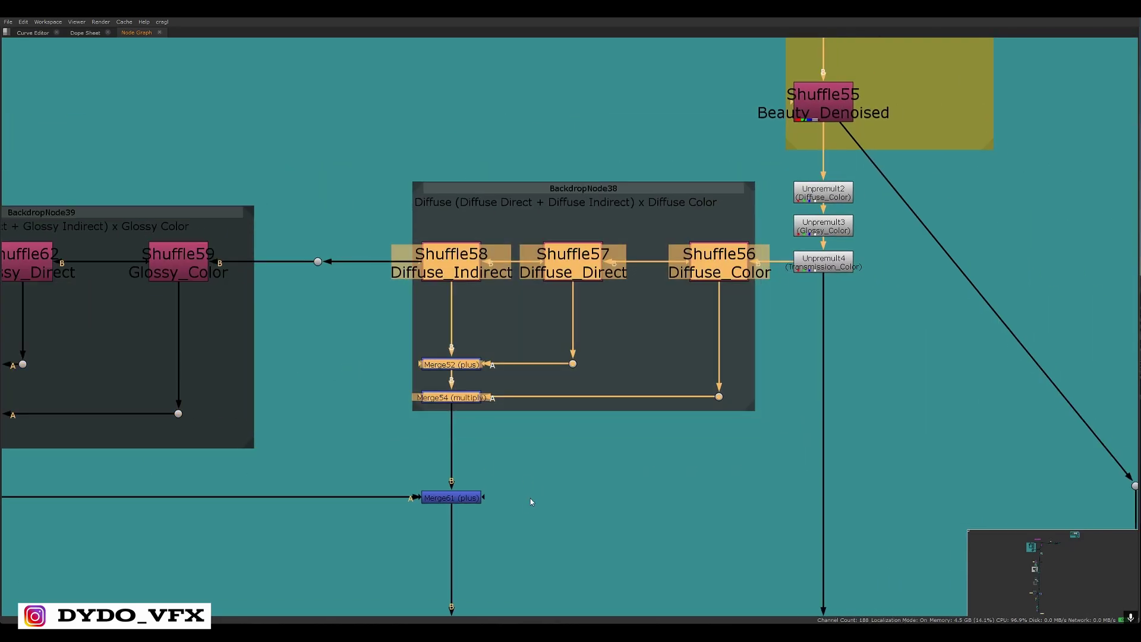
Trace how the multiplied Diffuse and Glossy group results are added together at Merge61
{"action": "middle_click_drag", "start_coordinate": [530, 498], "coordinate": [769, 368]}
{"action": "left_click", "coordinate": [769, 368]}
{"action": "scroll", "coordinate": [756, 209], "scroll_direction": "down", "scroll_amount": 2}
{"action": "right_click", "coordinate": [854, 175]}
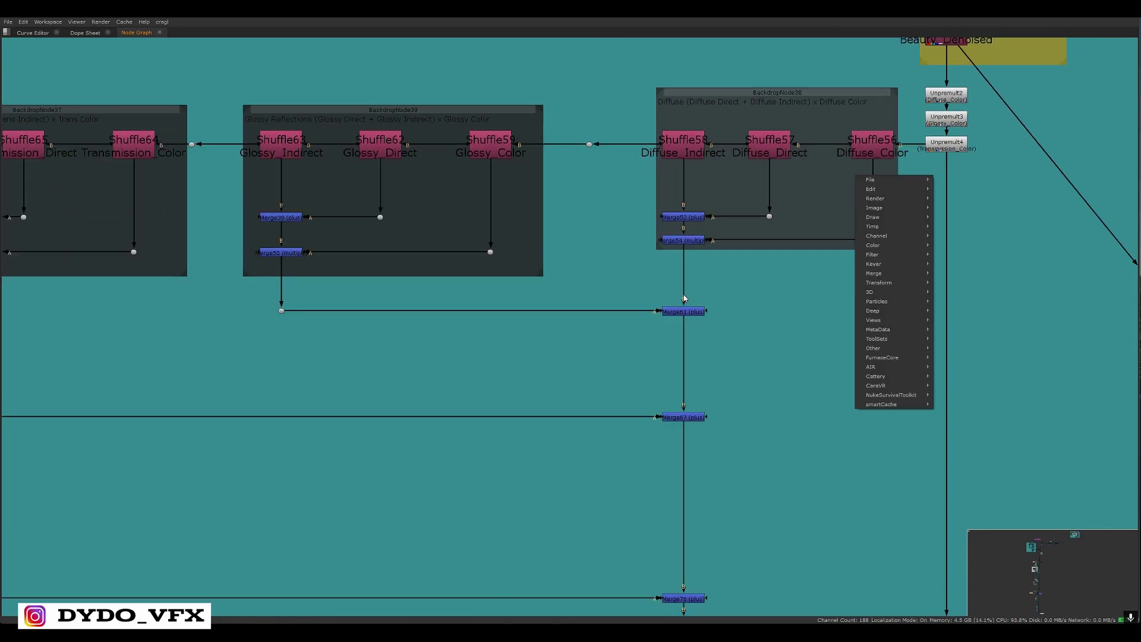
{"action": "left_click", "coordinate": [692, 264]}
{"action": "scroll", "coordinate": [692, 257], "scroll_direction": "up", "scroll_amount": 4}
{"action": "left_click_drag", "start_coordinate": [796, 332], "coordinate": [548, 396]}
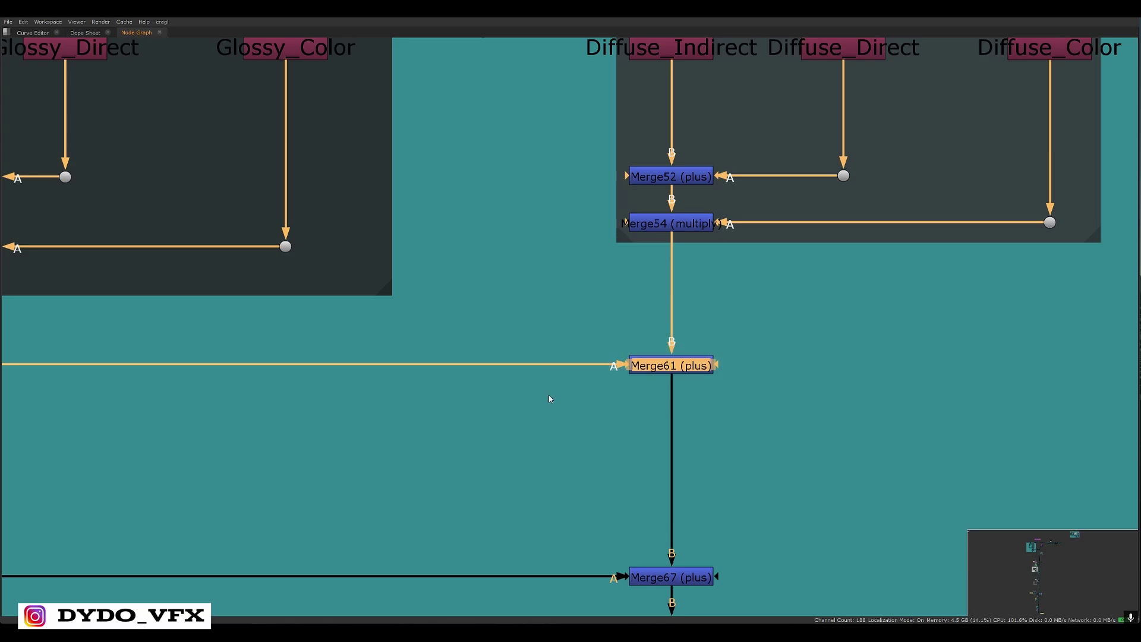
{"action": "scroll", "coordinate": [548, 395], "scroll_direction": "down", "scroll_amount": 2}
{"action": "middle_click_drag", "start_coordinate": [534, 389], "coordinate": [825, 338]}
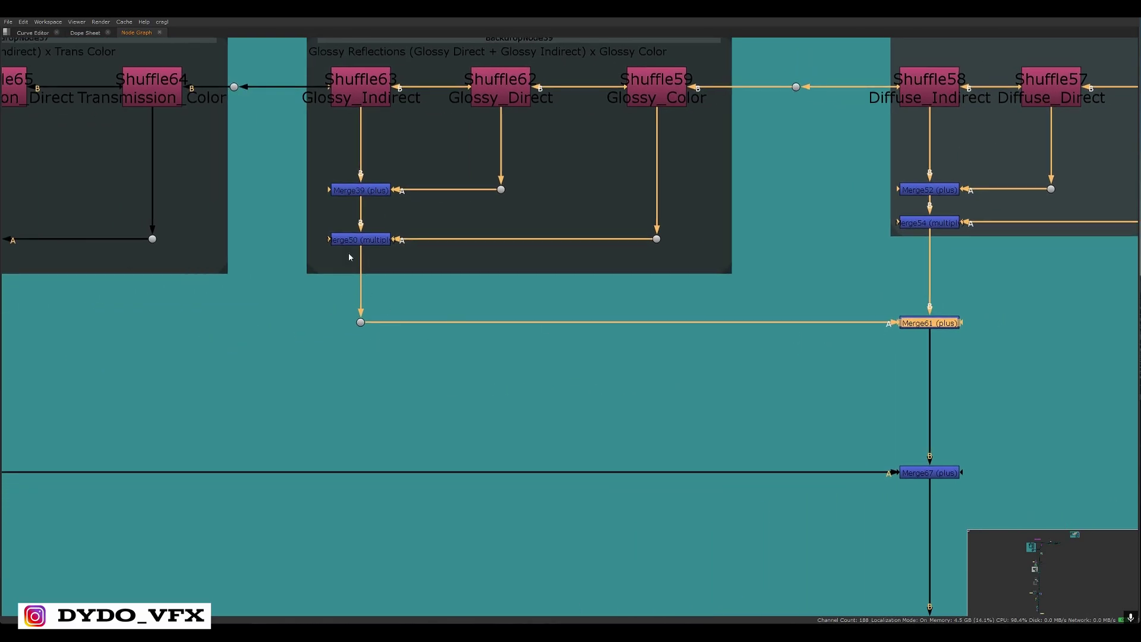
{"action": "scroll", "coordinate": [1050, 322], "scroll_direction": "down", "scroll_amount": 3}
{"action": "scroll", "coordinate": [658, 322], "scroll_direction": "up", "scroll_amount": 6}
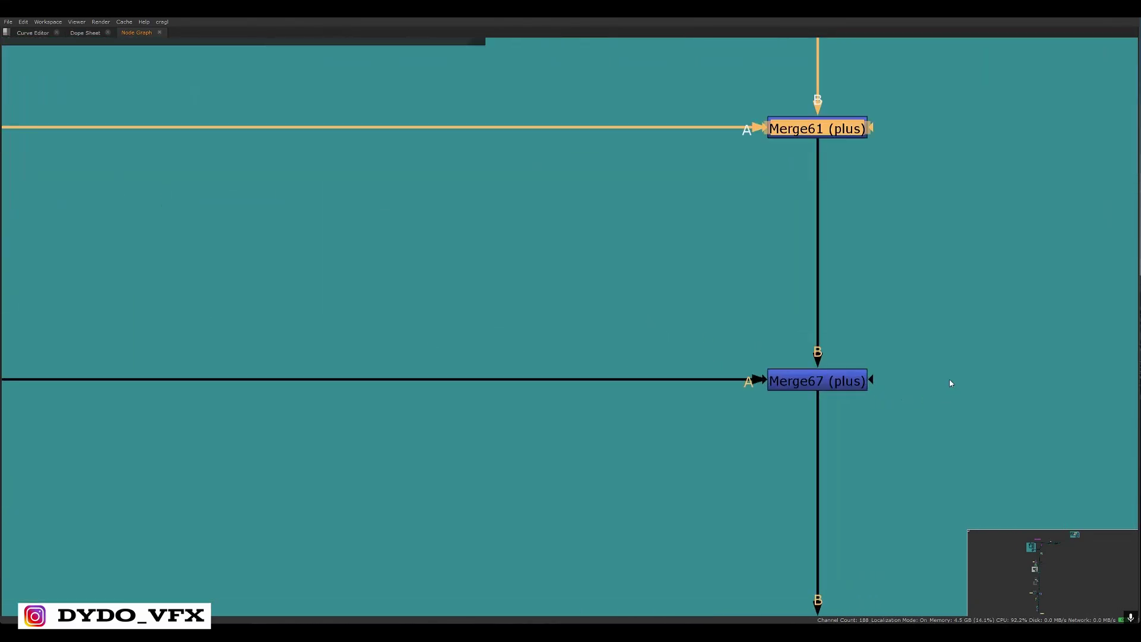
Select Merge67 and trace the Transmission group's branch that is added to the Diffuse and Glossy result
{"action": "left_click_drag", "start_coordinate": [945, 331], "coordinate": [731, 394]}
{"action": "scroll", "coordinate": [731, 394], "scroll_direction": "down", "scroll_amount": 5}
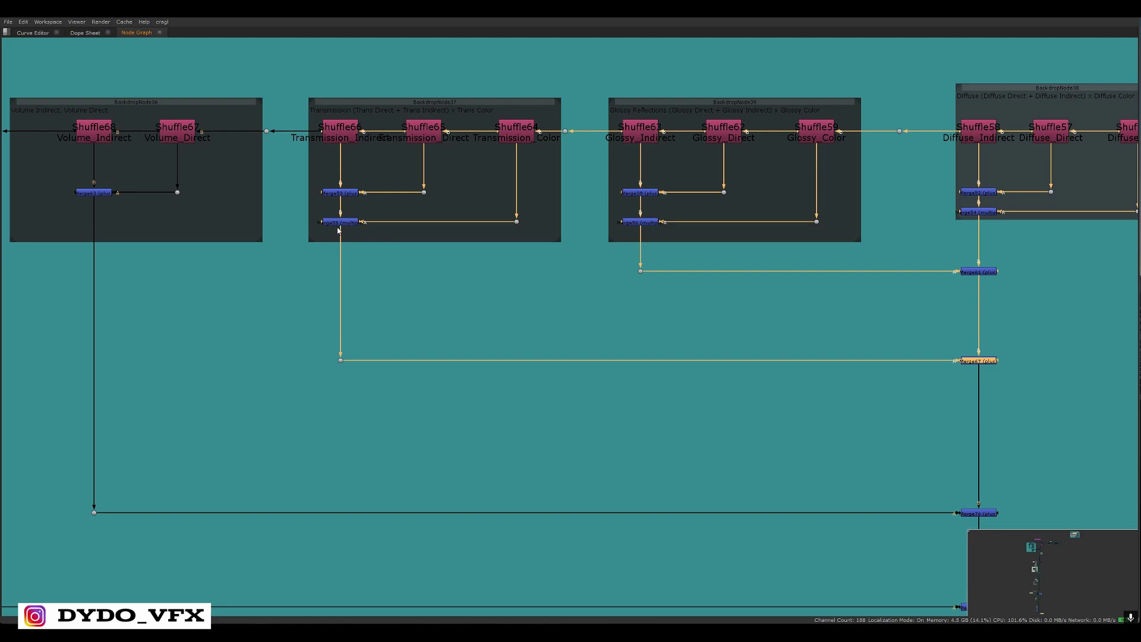
{"action": "scroll", "coordinate": [869, 393], "scroll_direction": "down", "scroll_amount": 3}
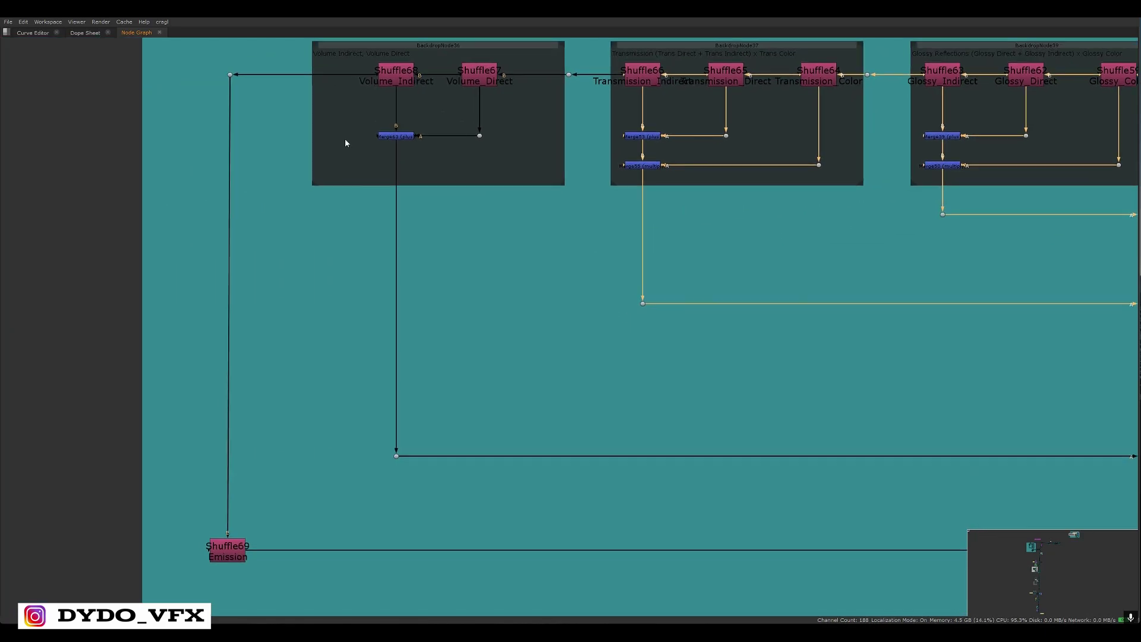
Trace the Volume group into the plus merge below Merge67, and select all four groups with their merges to review them together
{"action": "left_click_drag", "start_coordinate": [389, 107], "coordinate": [444, 147]}
{"action": "scroll", "coordinate": [295, 137], "scroll_direction": "up", "scroll_amount": 3}
{"action": "middle_click_drag", "start_coordinate": [592, 420], "coordinate": [117, 380]}
{"action": "left_click_drag", "start_coordinate": [795, 369], "coordinate": [691, 420]}
{"action": "scroll", "coordinate": [690, 422], "scroll_direction": "up", "scroll_amount": 3}
{"action": "middle_click_drag", "start_coordinate": [690, 422], "coordinate": [635, 431]}
{"action": "scroll", "coordinate": [658, 430], "scroll_direction": "down", "scroll_amount": 5}
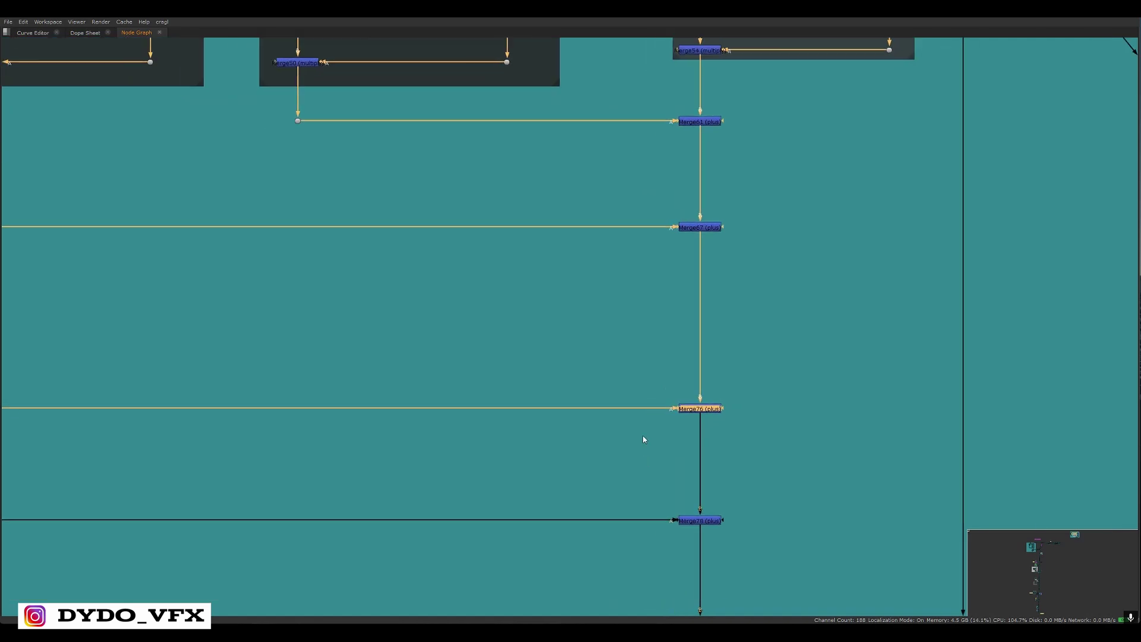
{"action": "scroll", "coordinate": [752, 380], "scroll_direction": "up", "scroll_amount": 1}
{"action": "left_click", "coordinate": [883, 85]}
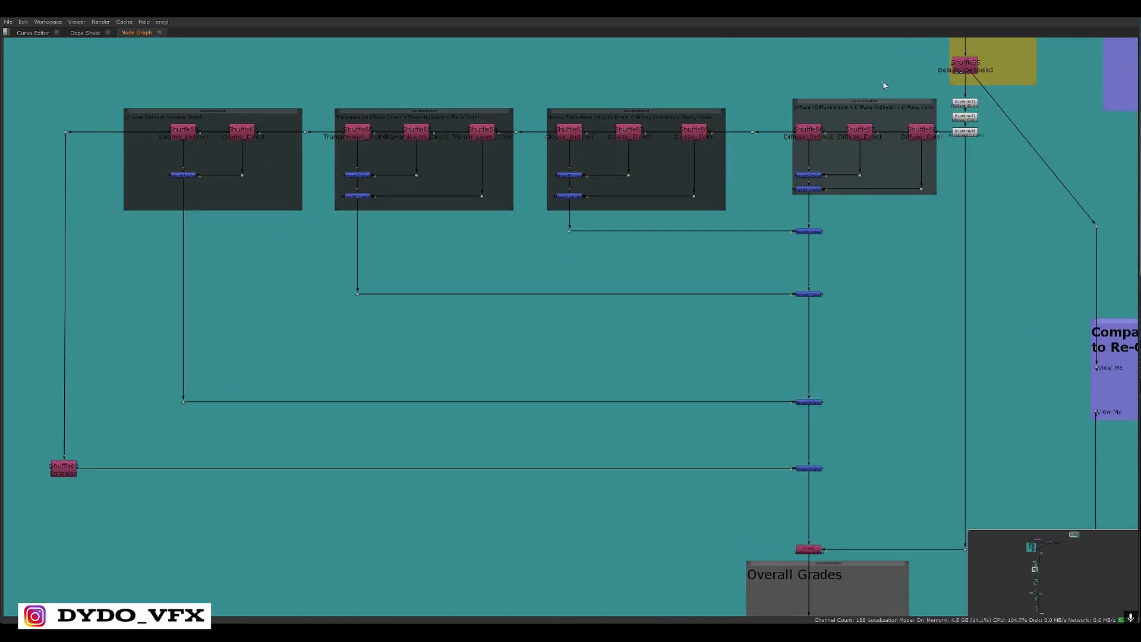
{"action": "left_click_drag", "start_coordinate": [105, 100], "coordinate": [887, 423]}
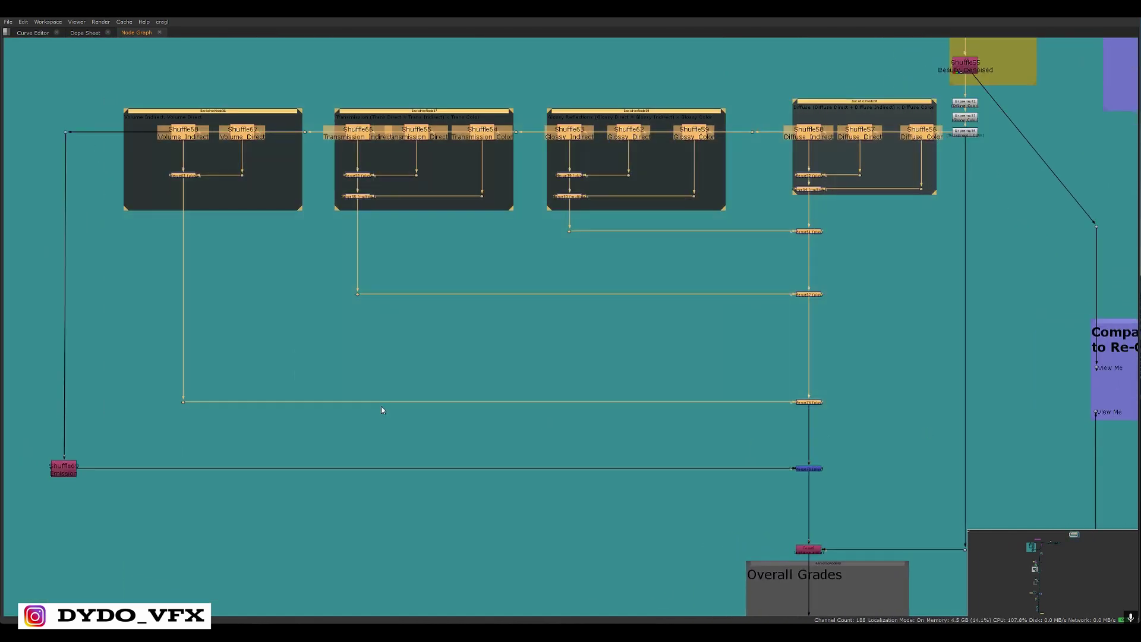
Select the Emission shuffle and trace its branch into the last plus merge of the main stack
{"action": "scroll", "coordinate": [375, 317], "scroll_direction": "up", "scroll_amount": 2}
{"action": "left_click_drag", "start_coordinate": [374, 316], "coordinate": [571, 215]}
{"action": "scroll", "coordinate": [609, 348], "scroll_direction": "down", "scroll_amount": 4}
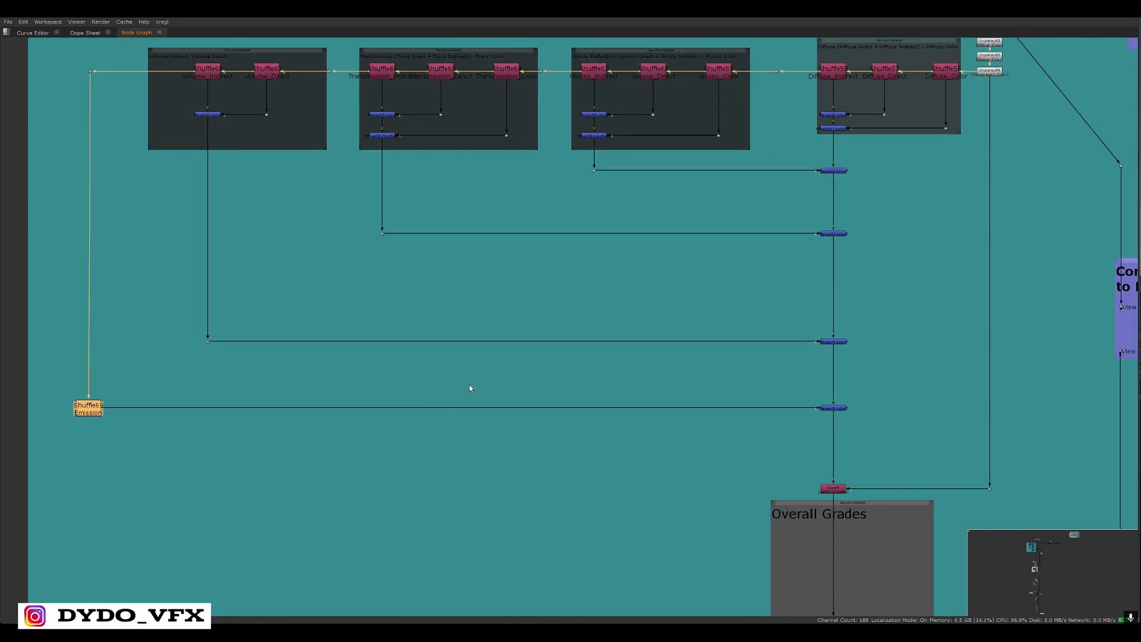
{"action": "middle_click_drag", "start_coordinate": [313, 476], "coordinate": [491, 486]}
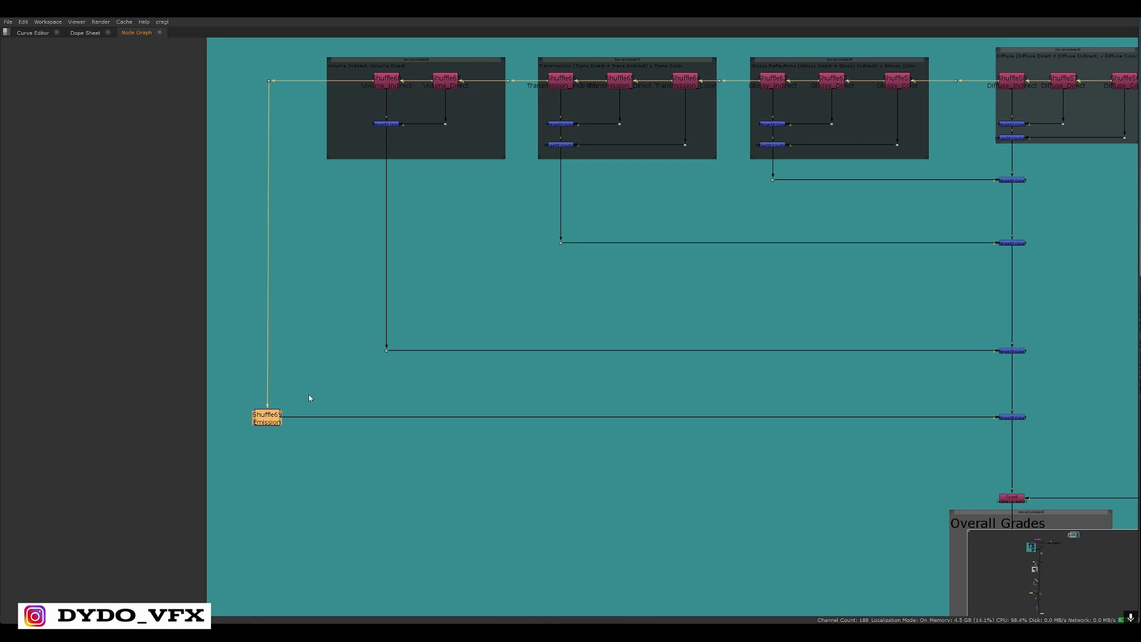
{"action": "left_click_drag", "start_coordinate": [308, 394], "coordinate": [201, 456]}
{"action": "left_click_drag", "start_coordinate": [349, 390], "coordinate": [204, 458]}
{"action": "middle_click_drag", "start_coordinate": [342, 396], "coordinate": [230, 394]}
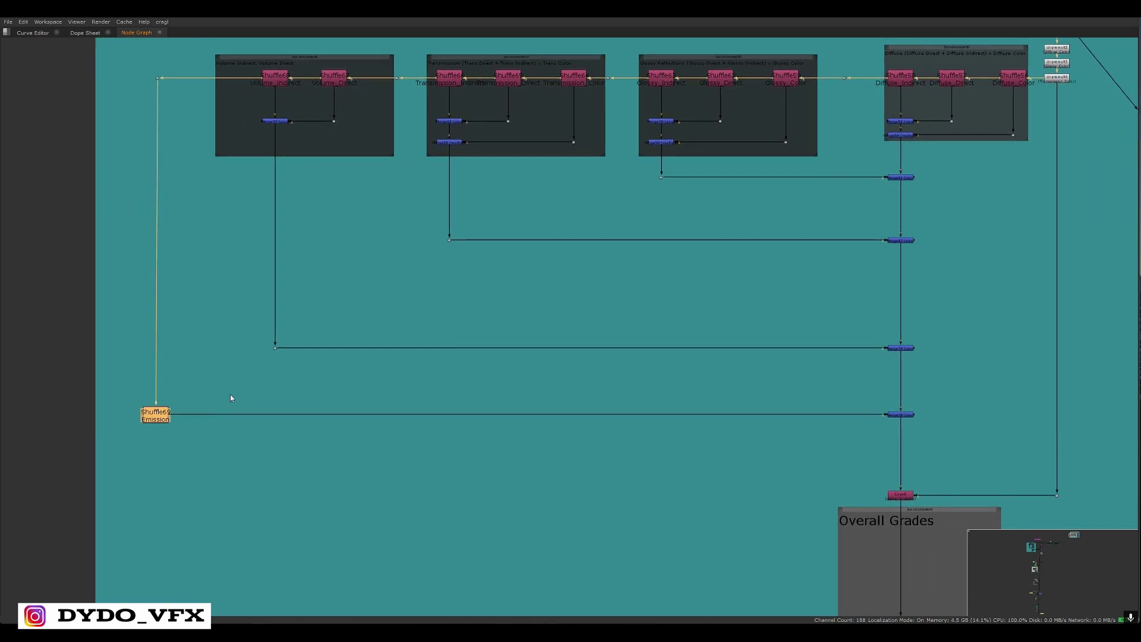
{"action": "left_click_drag", "start_coordinate": [243, 381], "coordinate": [92, 457]}
{"action": "middle_click_drag", "start_coordinate": [565, 469], "coordinate": [548, 438]}
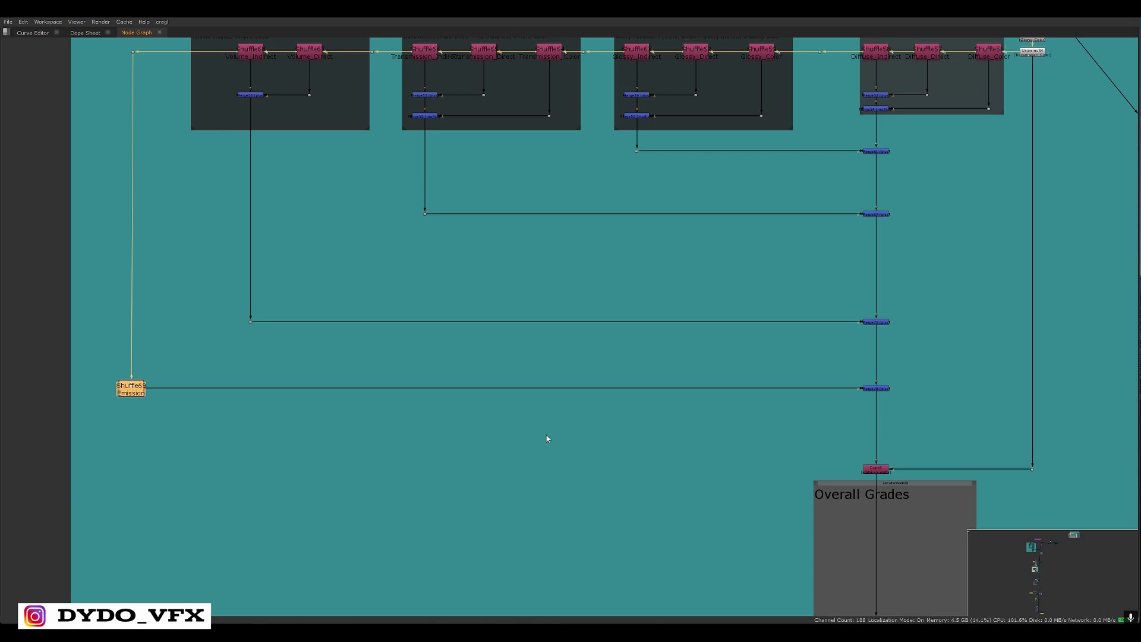
{"action": "left_click_drag", "start_coordinate": [259, 347], "coordinate": [96, 450]}
Delete the Copy node, the Overall Grades and Compare Beauty sections, and the other nodes below the Emission merge
{"action": "scroll", "coordinate": [597, 347], "scroll_direction": "down", "scroll_amount": 4}
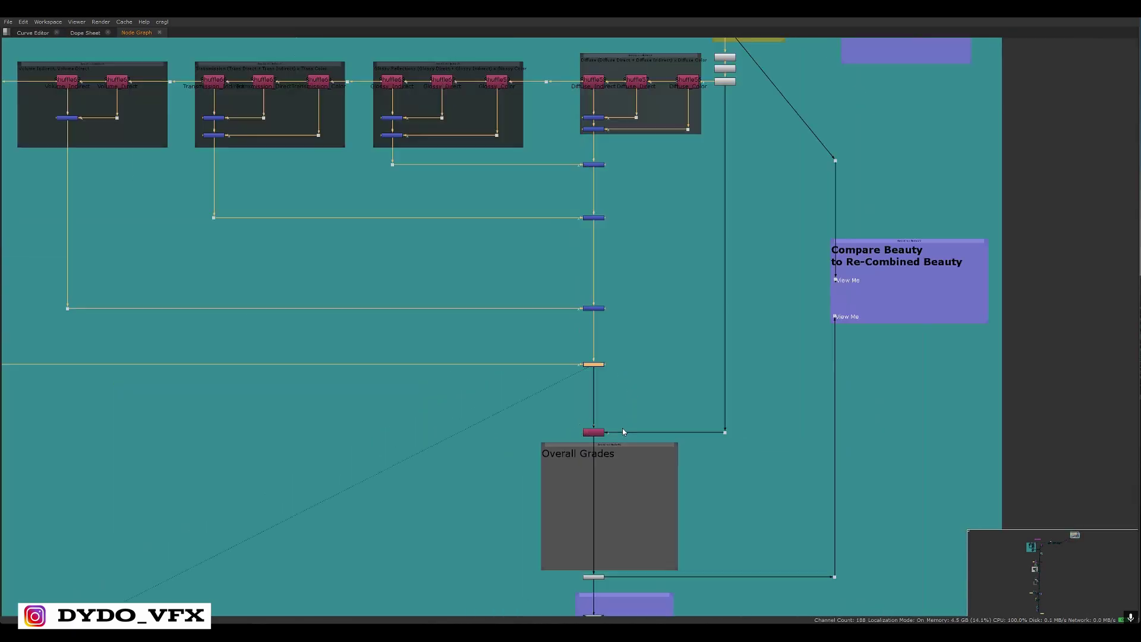
{"action": "left_click", "coordinate": [596, 432]}
{"action": "scroll", "coordinate": [605, 446], "scroll_direction": "up", "scroll_amount": 7}
{"action": "scroll", "coordinate": [594, 470], "scroll_direction": "down", "scroll_amount": 10}
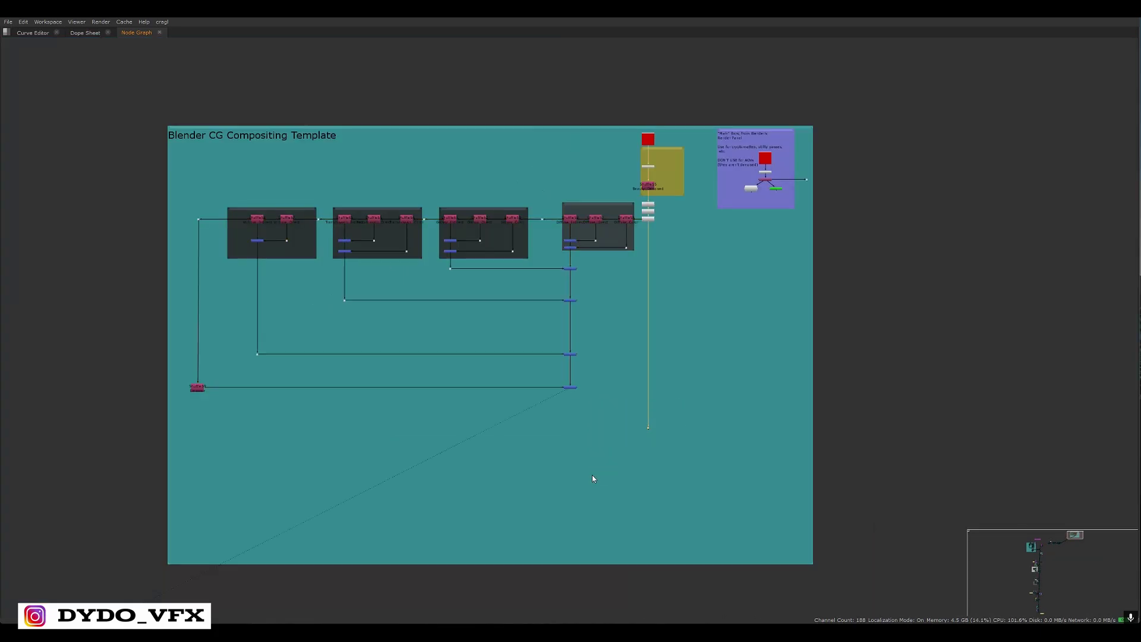
Delete the purple "Main" EXR backdrop together with its nodes
{"action": "scroll", "coordinate": [669, 195], "scroll_direction": "up", "scroll_amount": 6}
{"action": "scroll", "coordinate": [713, 225], "scroll_direction": "down", "scroll_amount": 5}
{"action": "scroll", "coordinate": [760, 255], "scroll_direction": "up", "scroll_amount": 2}
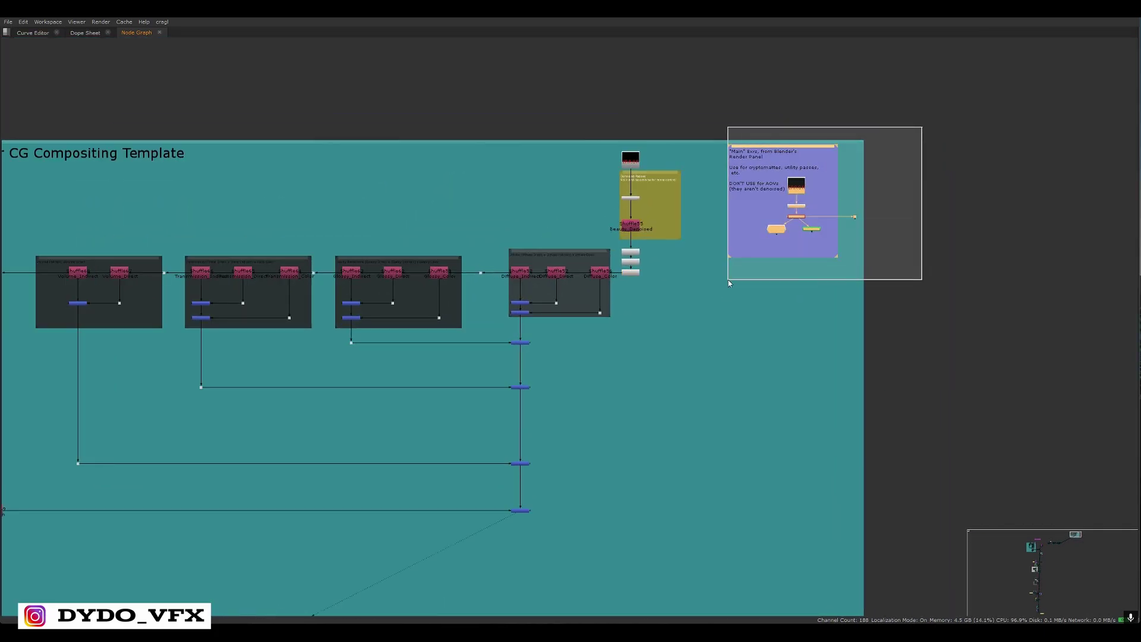
Select the remaining Blender CG Compositing Template nodes to check what is left, and clear the selection
{"action": "left_click", "coordinate": [859, 144]}
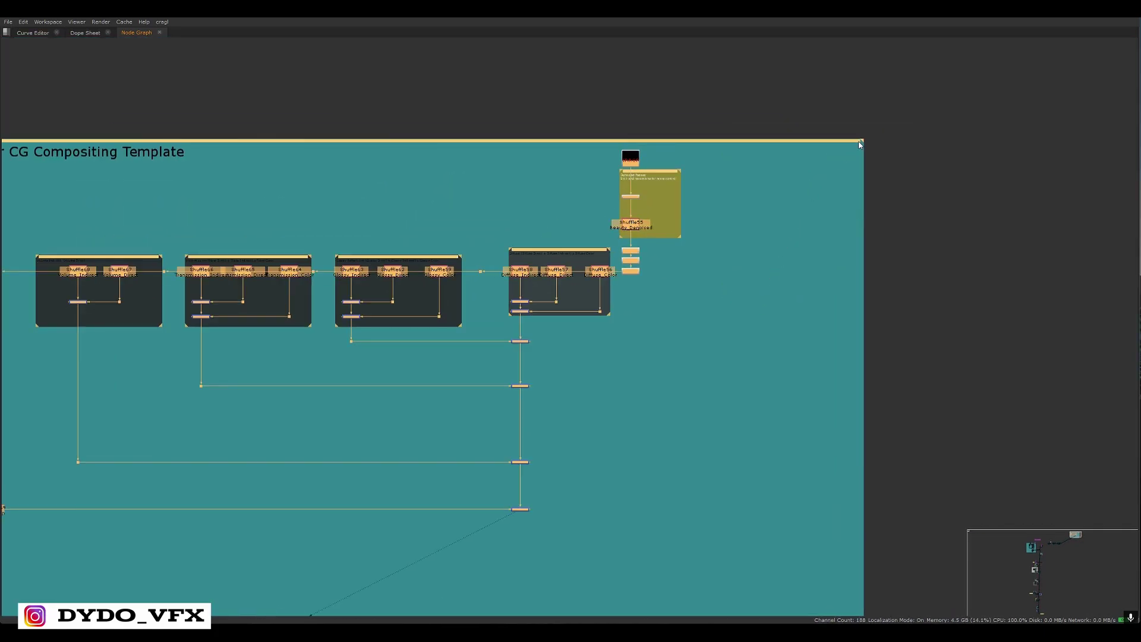
{"action": "left_click", "coordinate": [884, 296]}
{"action": "scroll", "coordinate": [648, 300], "scroll_direction": "down", "scroll_amount": 1}
{"action": "middle_click_drag", "start_coordinate": [649, 300], "coordinate": [826, 199]}
{"action": "left_click_drag", "start_coordinate": [891, 74], "coordinate": [252, 464]}
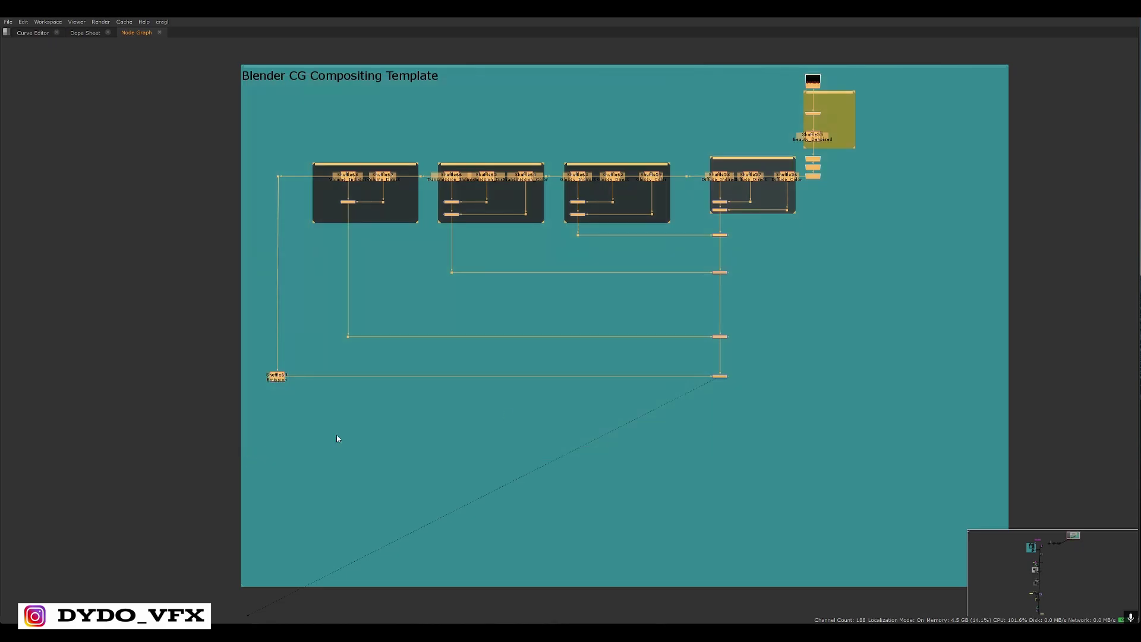
{"action": "middle_click_drag", "start_coordinate": [821, 312], "coordinate": [571, 373]}
{"action": "scroll", "coordinate": [570, 373], "scroll_direction": "down", "scroll_amount": 1}
{"action": "left_click", "coordinate": [572, 327]}
Delete the three Unpremult nodes below the Beauty_Denoised shuffle and the node above that shuffle in the yellow backdrop
{"action": "scroll", "coordinate": [575, 233], "scroll_direction": "up", "scroll_amount": 8}
{"action": "scroll", "coordinate": [600, 256], "scroll_direction": "up", "scroll_amount": 4}
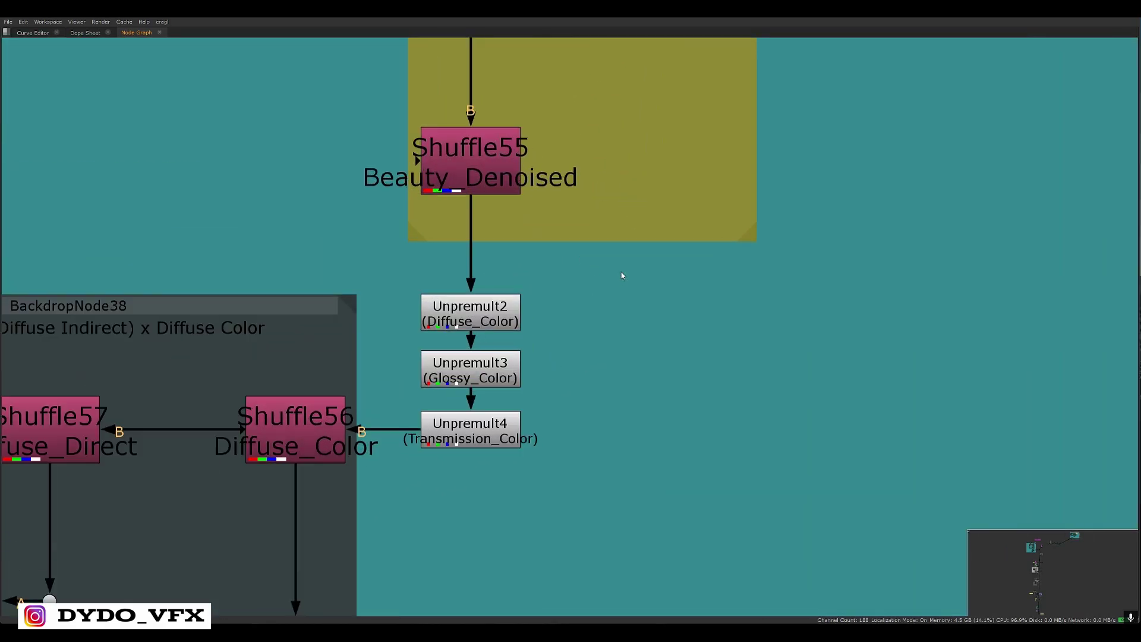
{"action": "scroll", "coordinate": [621, 276], "scroll_direction": "down", "scroll_amount": 10}
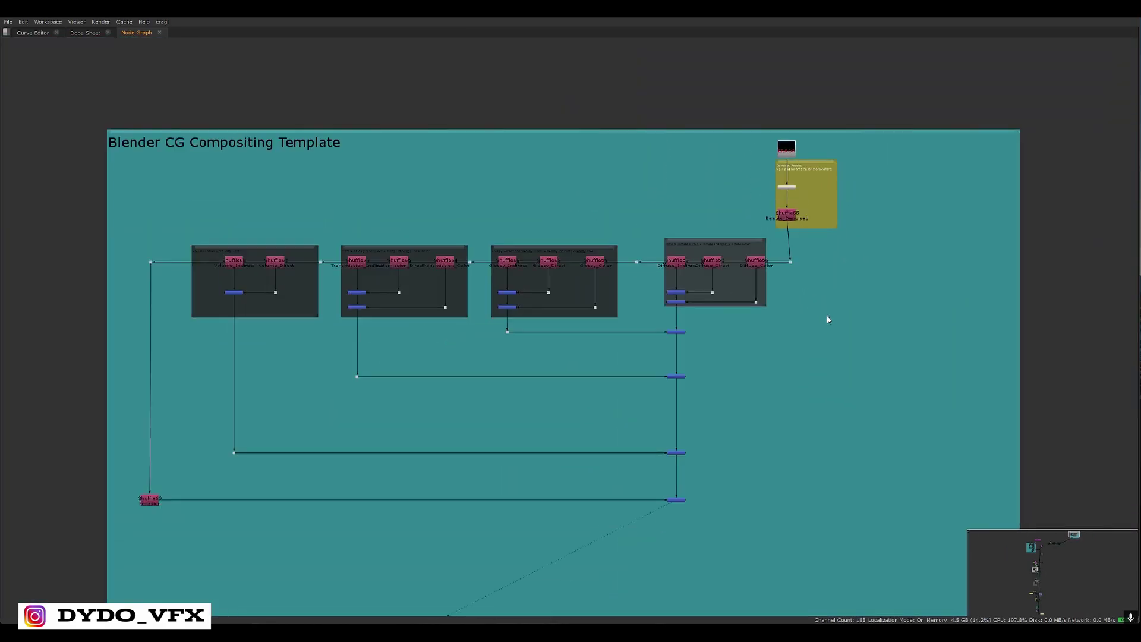
{"action": "left_click_drag", "start_coordinate": [835, 180], "coordinate": [739, 204]}
Try to save all selected template nodes as a ToolSet in the root menu, entering BLENDE as the menu item
{"action": "left_click_drag", "start_coordinate": [862, 117], "coordinate": [98, 578]}
{"action": "middle_click_drag", "start_coordinate": [579, 463], "coordinate": [595, 406]}
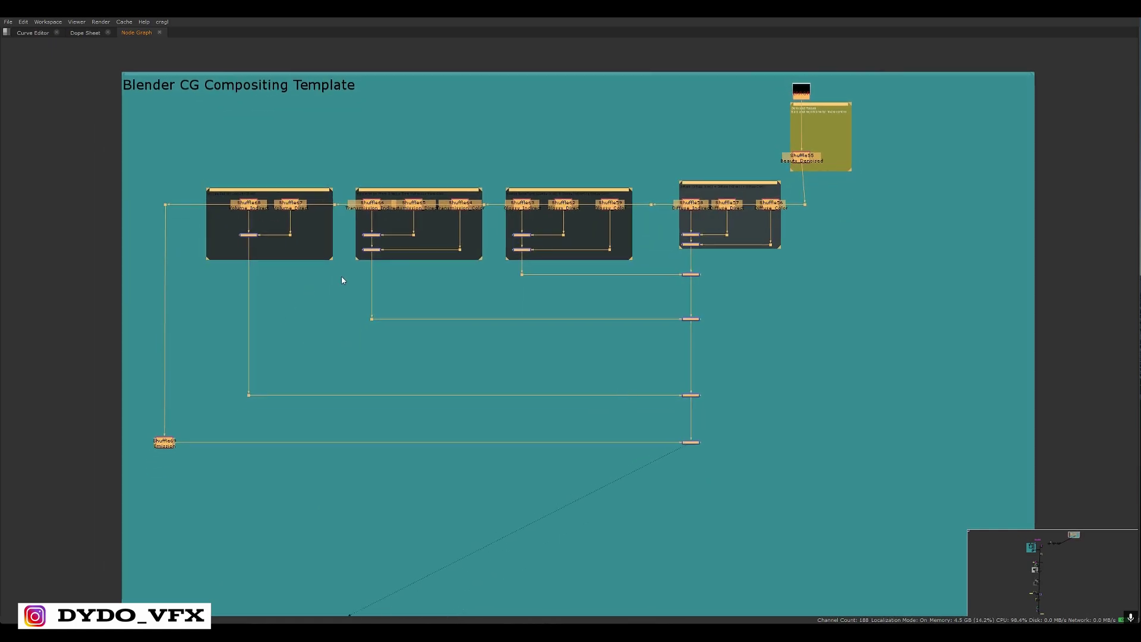
{"action": "key", "text": "space"}
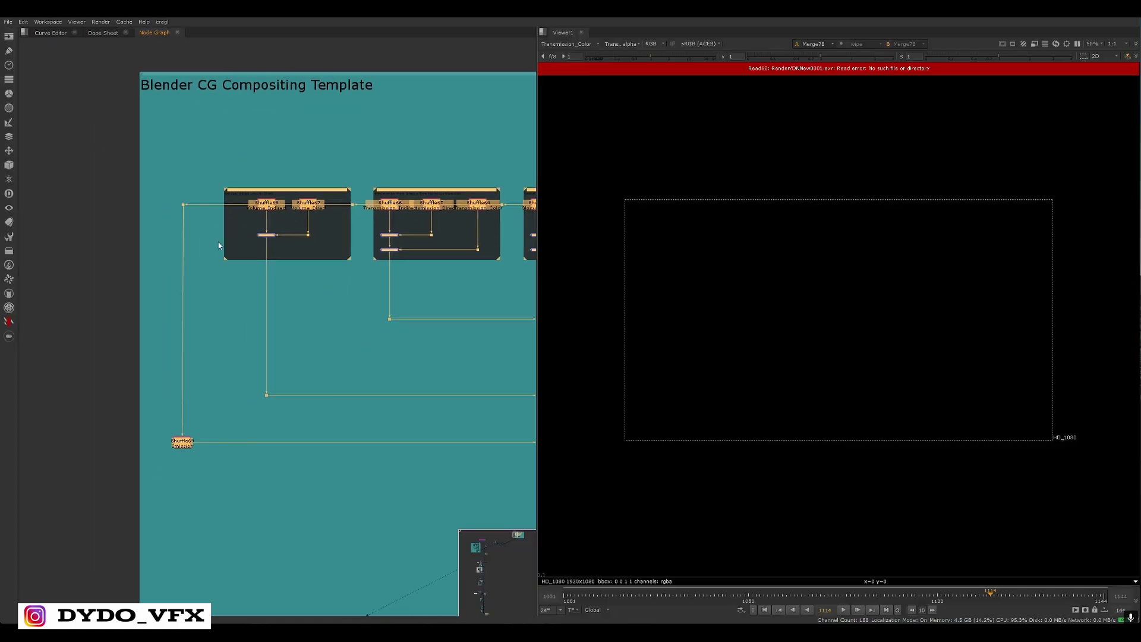
{"action": "left_click", "coordinate": [10, 240]}
{"action": "left_click", "coordinate": [41, 233]}
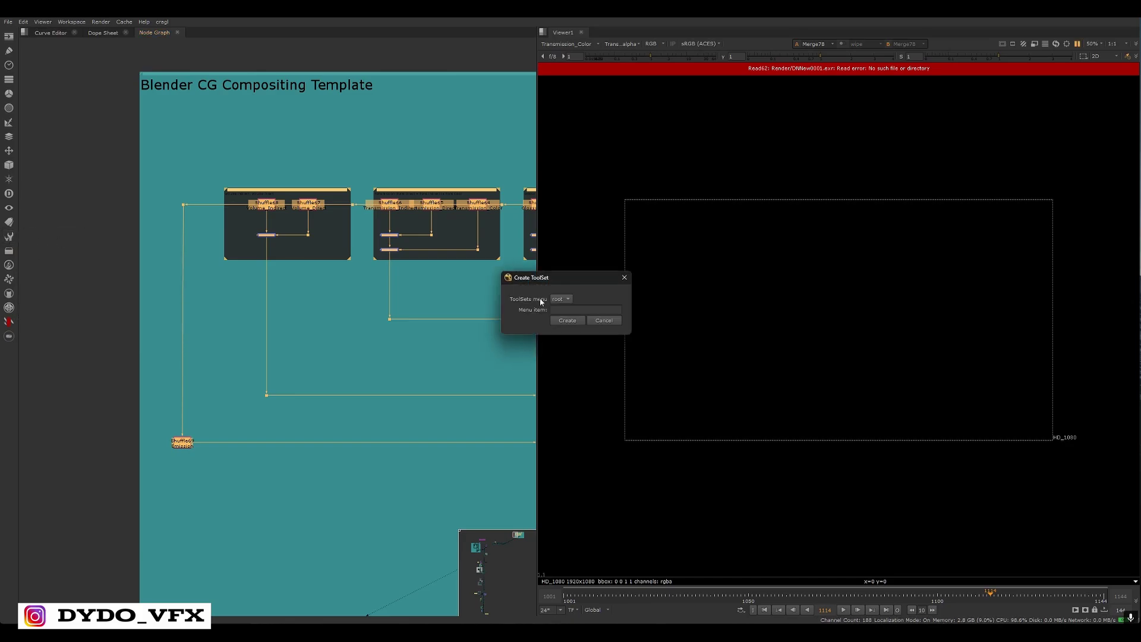
{"action": "left_click", "coordinate": [559, 310]}
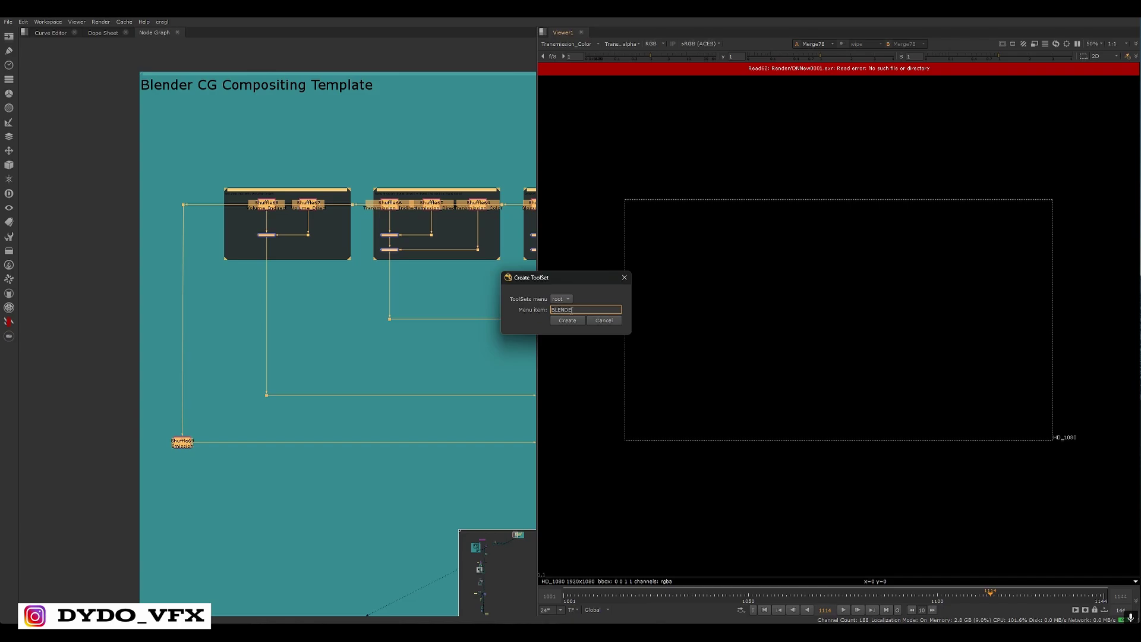
{"action": "left_click", "coordinate": [567, 320]}
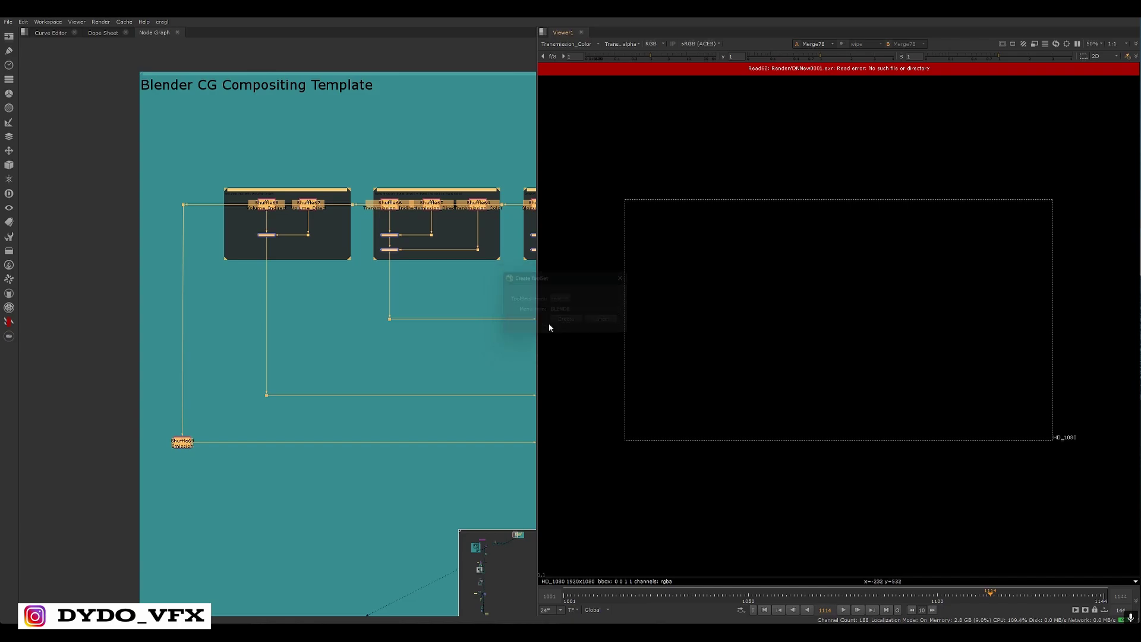
Insert the saved "blender passes" toolset into the node graph and move it clear of the existing template
{"action": "left_click", "coordinate": [10, 236]}
{"action": "mouse_move", "coordinate": [44, 283]}
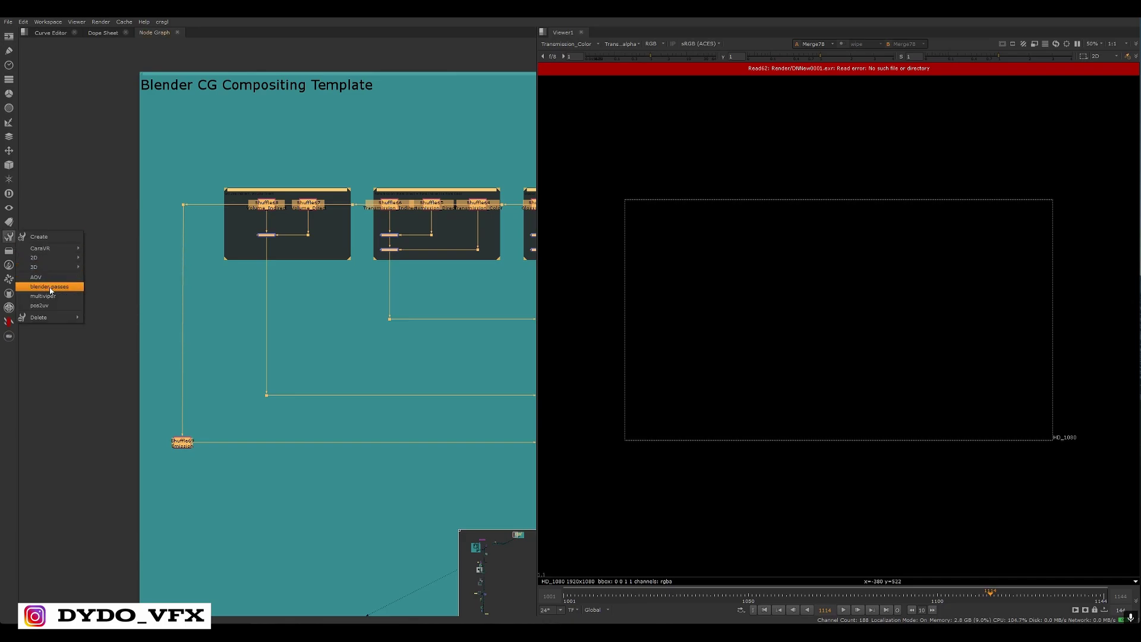
{"action": "left_click", "coordinate": [50, 287]}
{"action": "scroll", "coordinate": [367, 277], "scroll_direction": "down", "scroll_amount": 5}
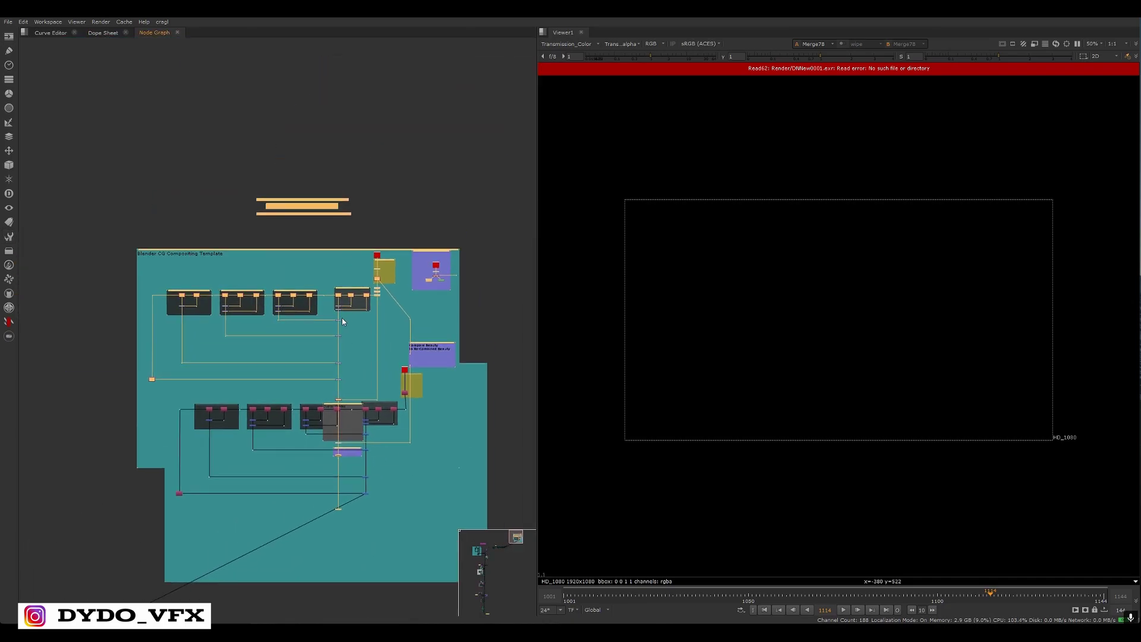
{"action": "left_click_drag", "start_coordinate": [342, 322], "coordinate": [374, 146]}
Delete the inserted toolset copy, keeping the original template
{"action": "scroll", "coordinate": [374, 147], "scroll_direction": "down", "scroll_amount": 3}
{"action": "left_click_drag", "start_coordinate": [466, 122], "coordinate": [171, 287]}
{"action": "key", "text": "Delete"}
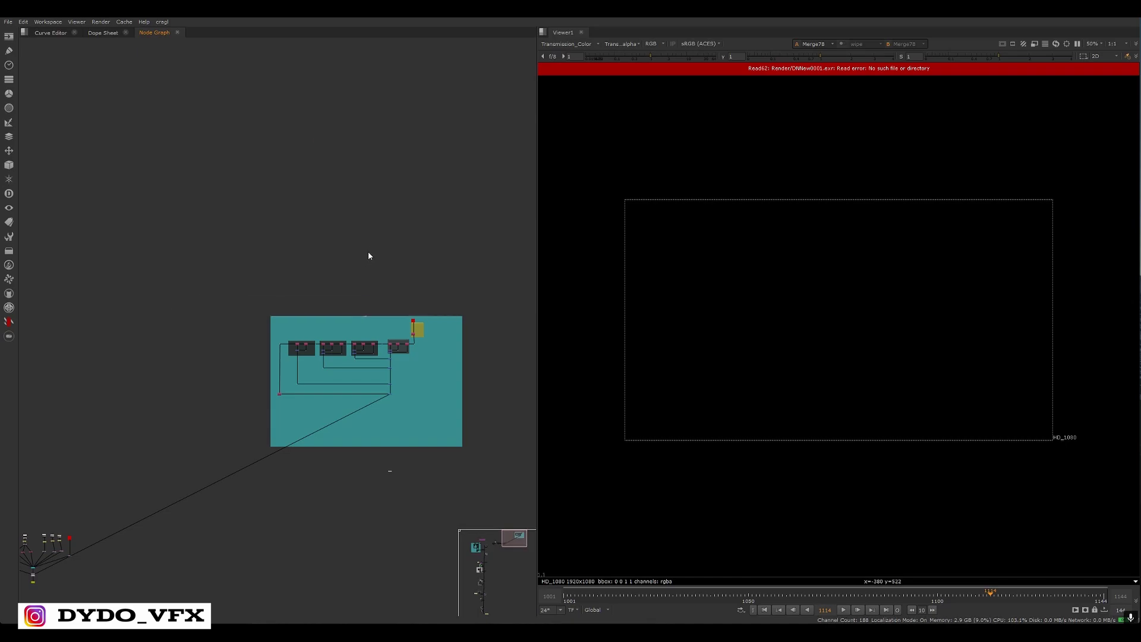
Examine the production composite built from the template, including its Diffuse group, relight and ground fix sections
{"action": "middle_click_drag", "start_coordinate": [266, 420], "coordinate": [415, 330]}
{"action": "middle_click_drag", "start_coordinate": [261, 351], "coordinate": [381, 334]}
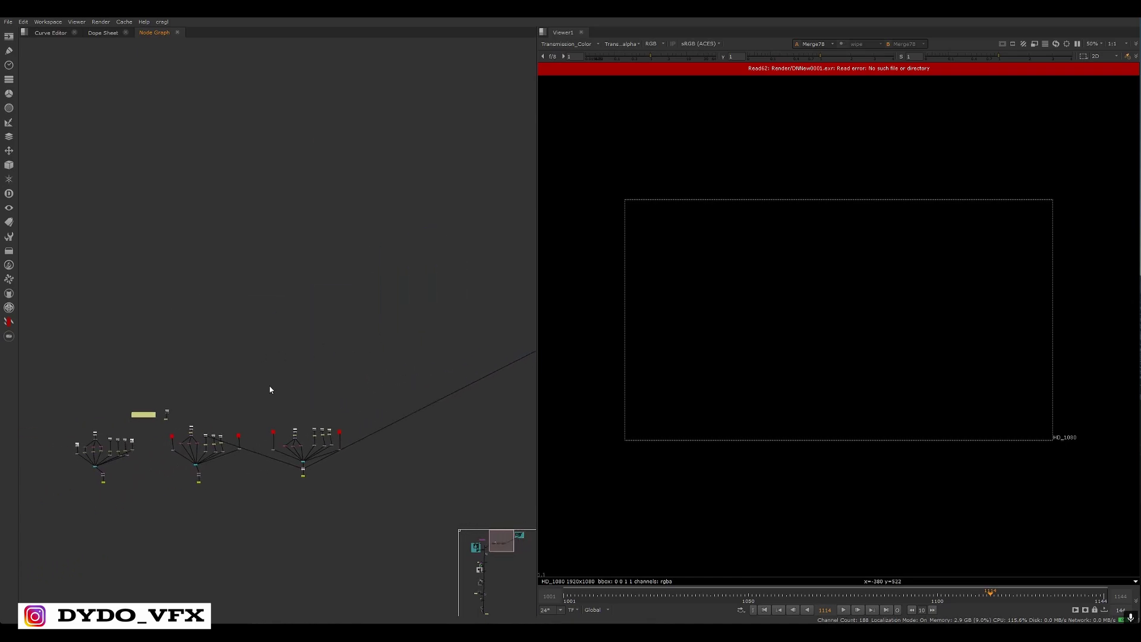
{"action": "middle_click_drag", "start_coordinate": [289, 372], "coordinate": [474, 306]}
{"action": "middle_click_drag", "start_coordinate": [325, 332], "coordinate": [525, 318]}
{"action": "middle_click_drag", "start_coordinate": [227, 383], "coordinate": [445, 248]}
{"action": "scroll", "coordinate": [445, 248], "scroll_direction": "up", "scroll_amount": 4}
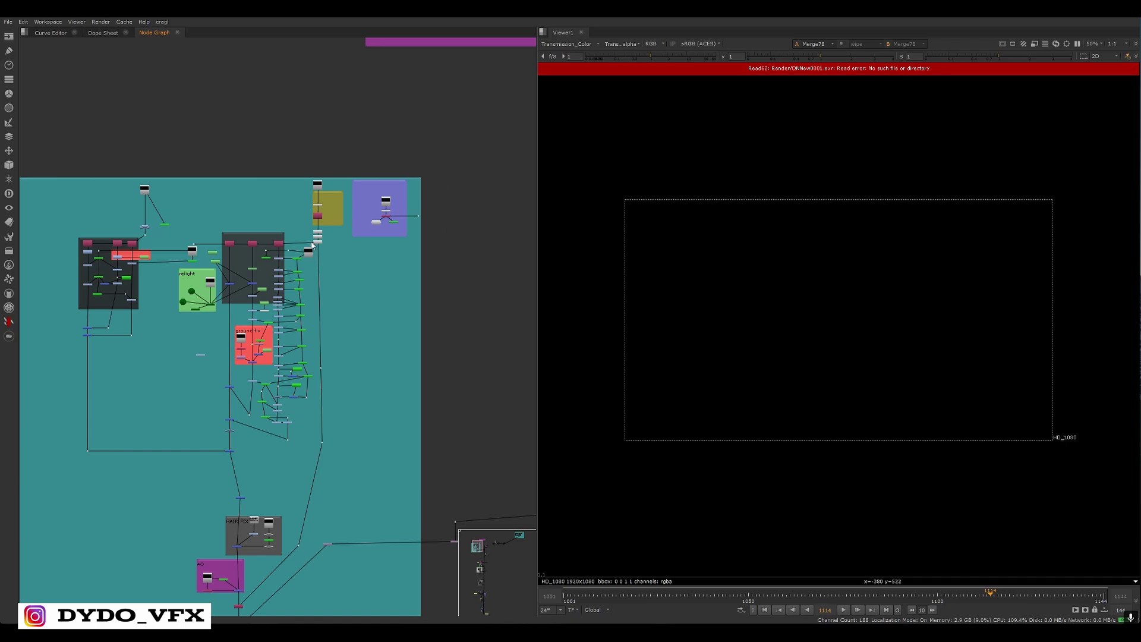
{"action": "scroll", "coordinate": [312, 245], "scroll_direction": "up", "scroll_amount": 5}
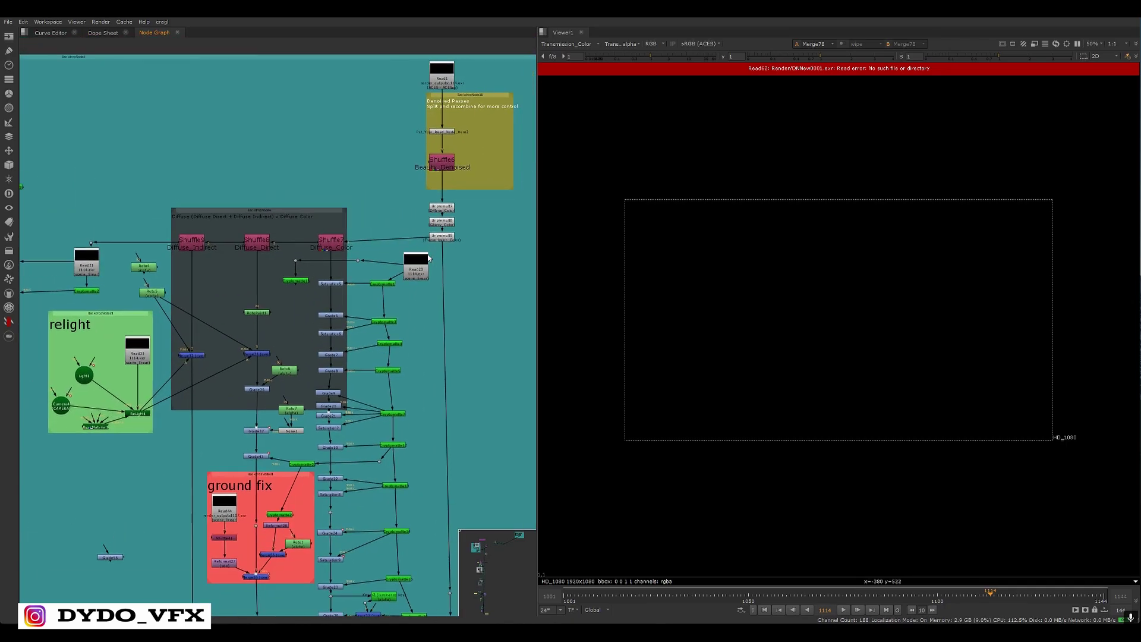
{"action": "scroll", "coordinate": [421, 264], "scroll_direction": "down", "scroll_amount": 6}
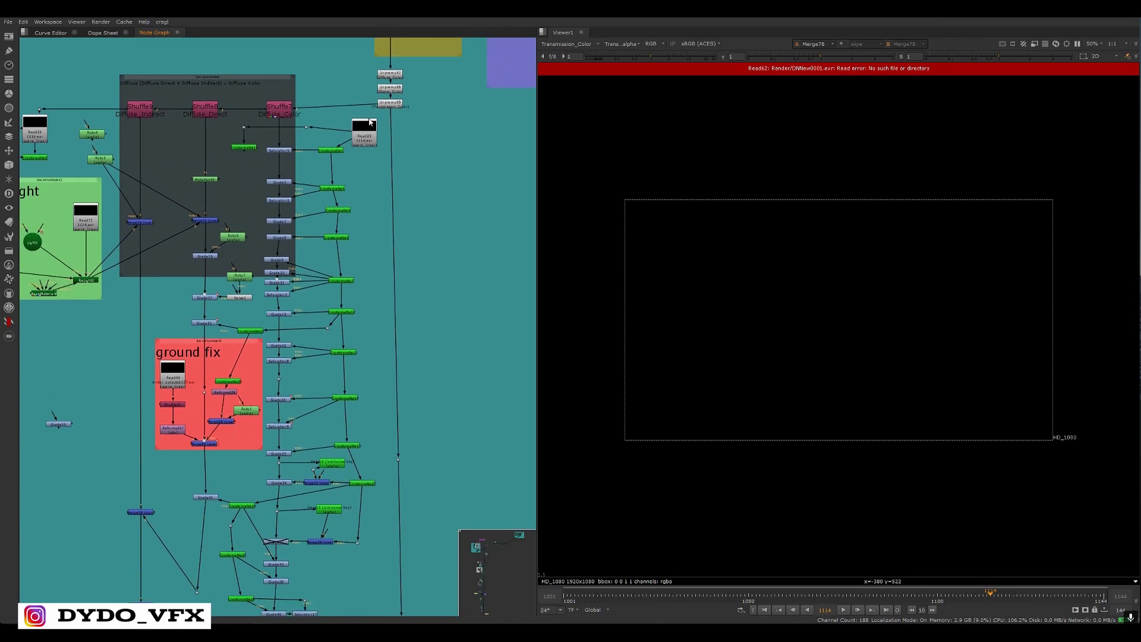
{"action": "scroll", "coordinate": [316, 419], "scroll_direction": "up", "scroll_amount": 5}
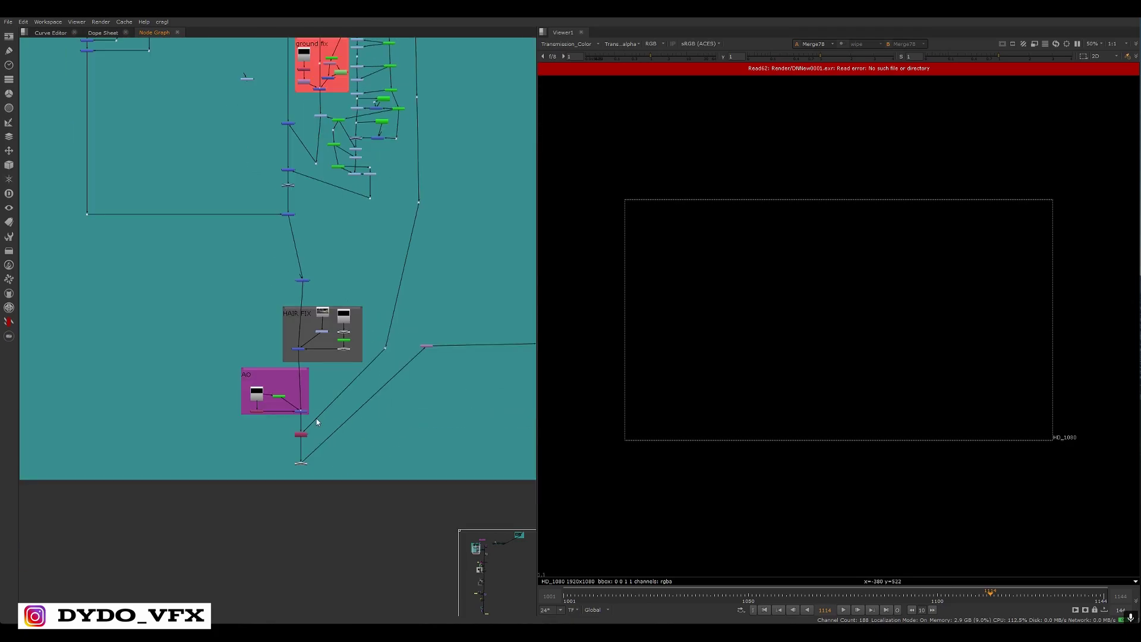
View the output of Merge17, the multiply merge in the AO backdrop, in the viewer
{"action": "scroll", "coordinate": [321, 370], "scroll_direction": "up", "scroll_amount": 3}
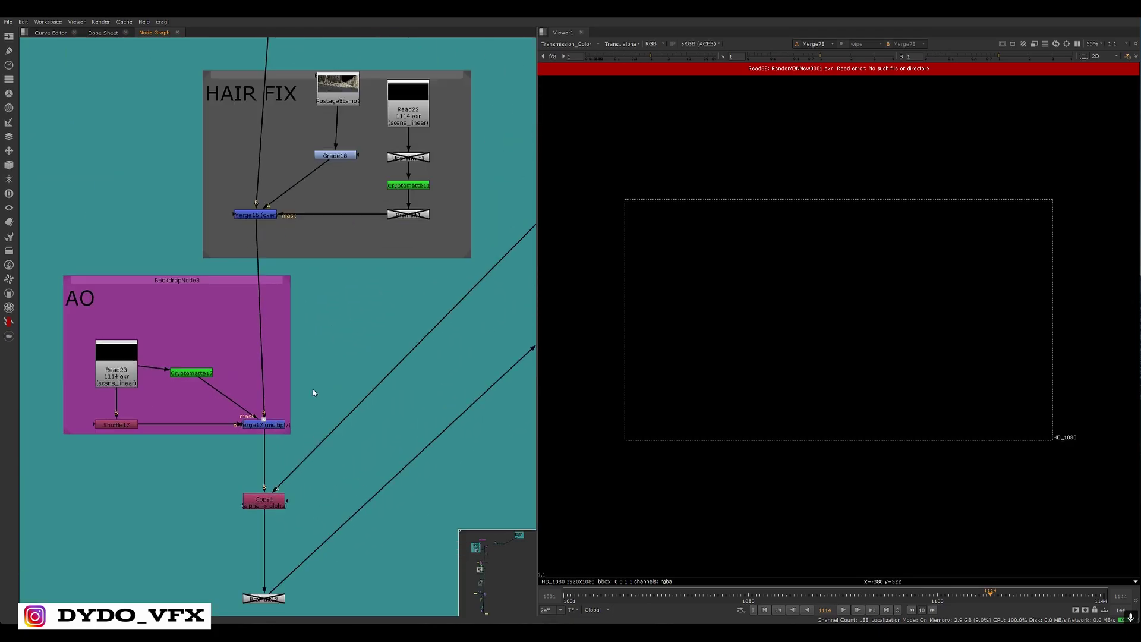
{"action": "left_click", "coordinate": [263, 424]}
{"action": "key", "text": "1"}
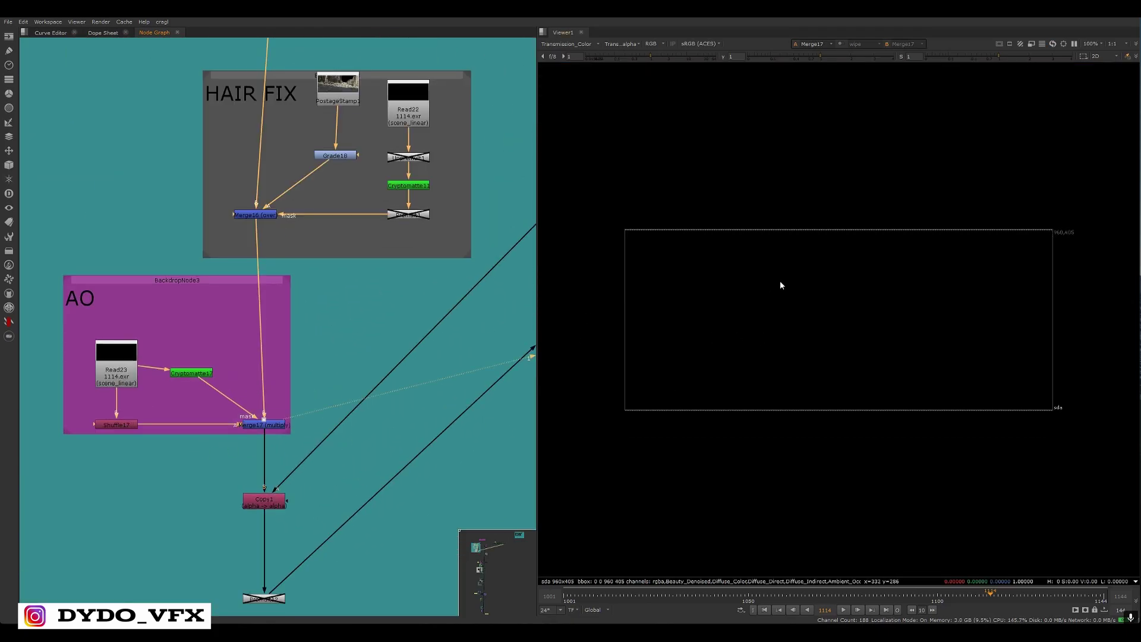
Reset the viewer to the rgba layer and go to frame 1018
{"action": "scroll", "coordinate": [782, 282], "scroll_direction": "up", "scroll_amount": 2}
{"action": "left_click", "coordinate": [560, 45], "text": "ctrl"}
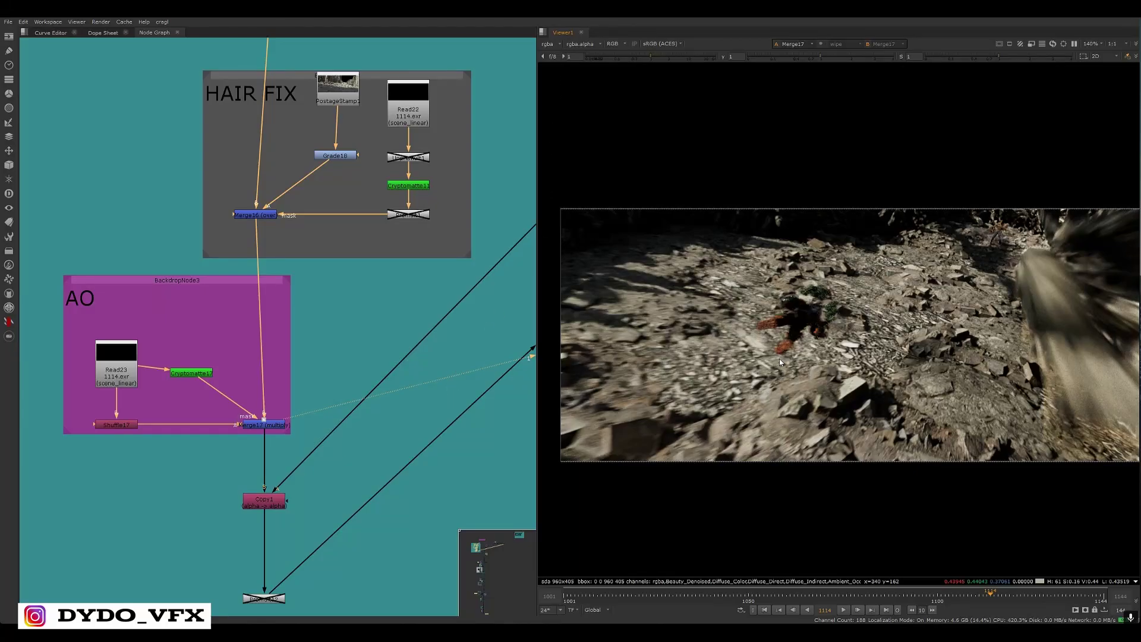
{"action": "left_click", "coordinate": [628, 594]}
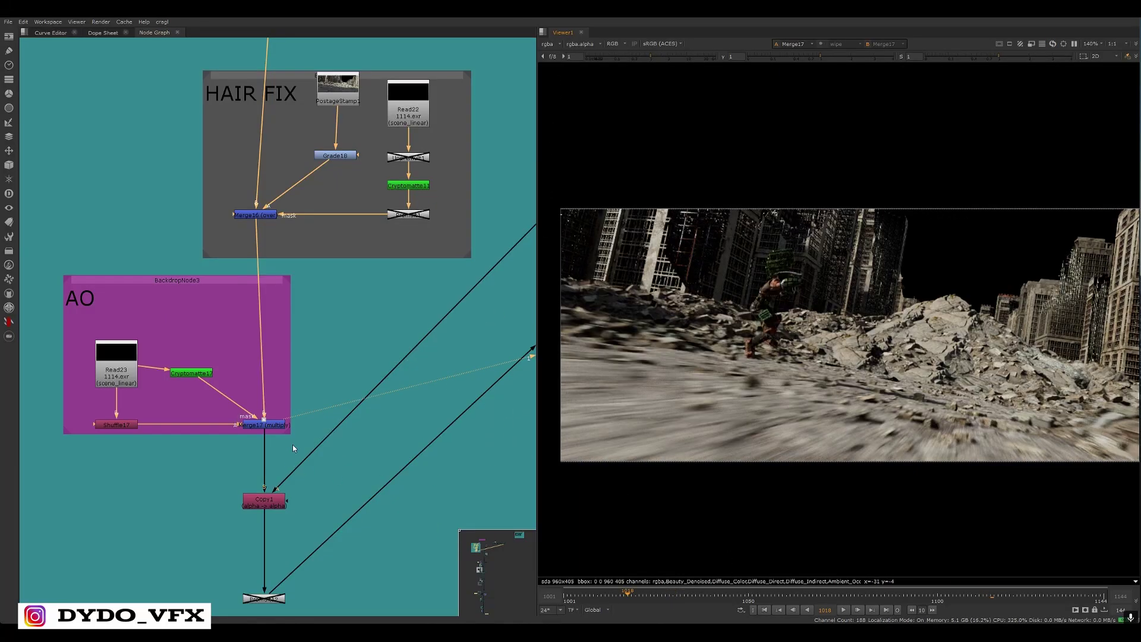
Disable and re-enable Merge17 to compare the character and ground with and without the AO multiply
{"action": "scroll", "coordinate": [294, 448], "scroll_direction": "up", "scroll_amount": 3}
{"action": "key", "text": "d"}
{"action": "scroll", "coordinate": [931, 439], "scroll_direction": "up", "scroll_amount": 3}
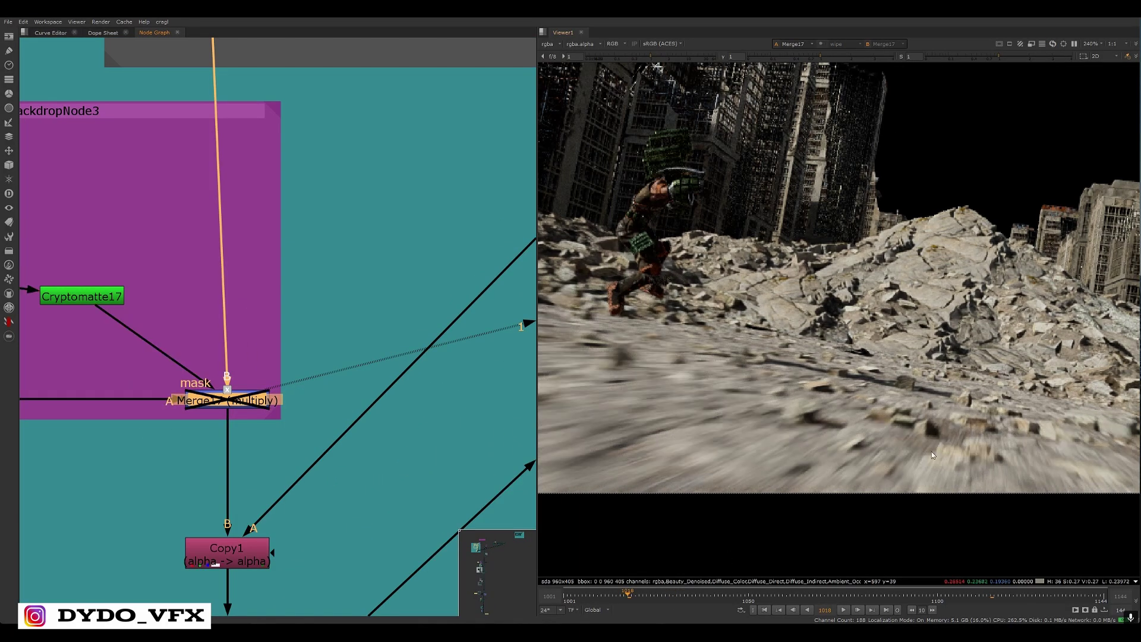
{"action": "scroll", "coordinate": [910, 391], "scroll_direction": "up", "scroll_amount": 2}
{"action": "key", "text": "d"}
{"action": "scroll", "coordinate": [898, 341], "scroll_direction": "down", "scroll_amount": 8}
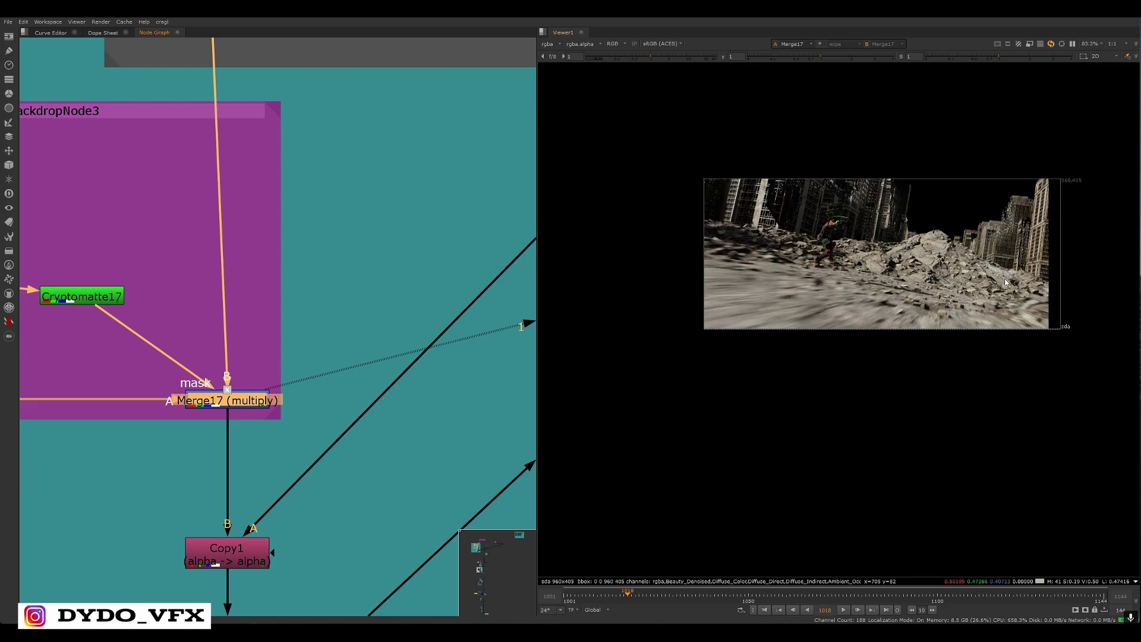
{"action": "scroll", "coordinate": [1004, 283], "scroll_direction": "up", "scroll_amount": 1}
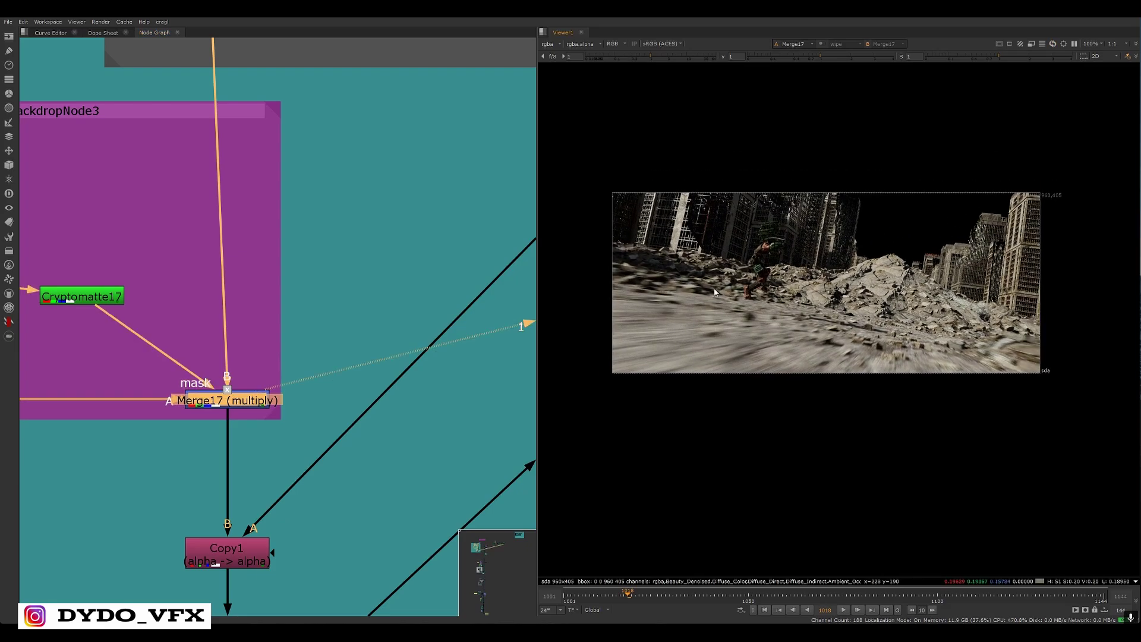
View the output of Shuffle17, the shuffle below Read23 in the AO backdrop
{"action": "middle_click_drag", "start_coordinate": [143, 346], "coordinate": [445, 328]}
{"action": "scroll", "coordinate": [298, 323], "scroll_direction": "up", "scroll_amount": 2}
{"action": "scroll", "coordinate": [255, 271], "scroll_direction": "up", "scroll_amount": 3}
{"action": "left_click", "coordinate": [252, 272]}
{"action": "scroll", "coordinate": [316, 291], "scroll_direction": "down", "scroll_amount": 4}
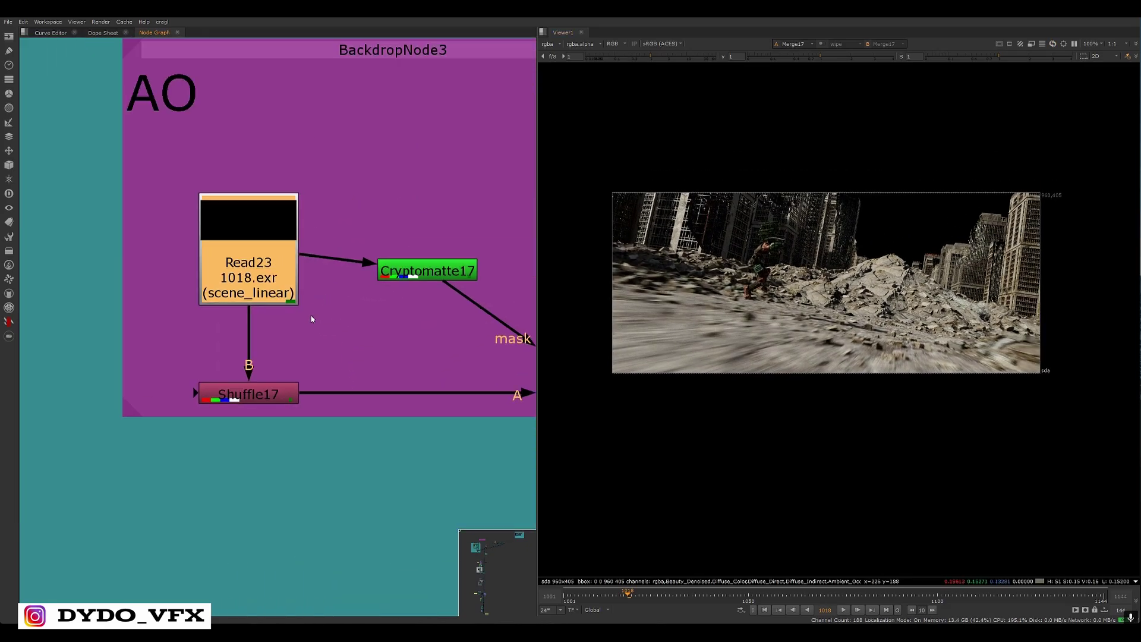
{"action": "middle_click_drag", "start_coordinate": [311, 319], "coordinate": [260, 392]}
{"action": "left_click", "coordinate": [287, 441]}
{"action": "left_click", "coordinate": [217, 469]}
{"action": "key", "text": "1"}
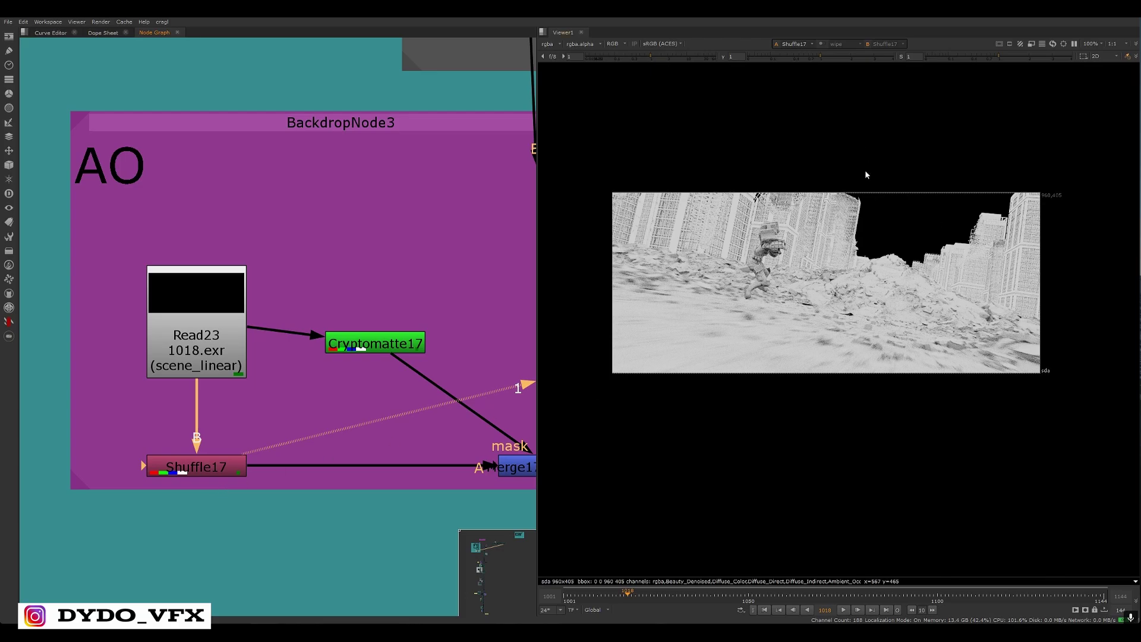
Check the render layers available at Shuffle17 and inspect which input layer it routes to rgba
{"action": "left_click", "coordinate": [212, 470]}
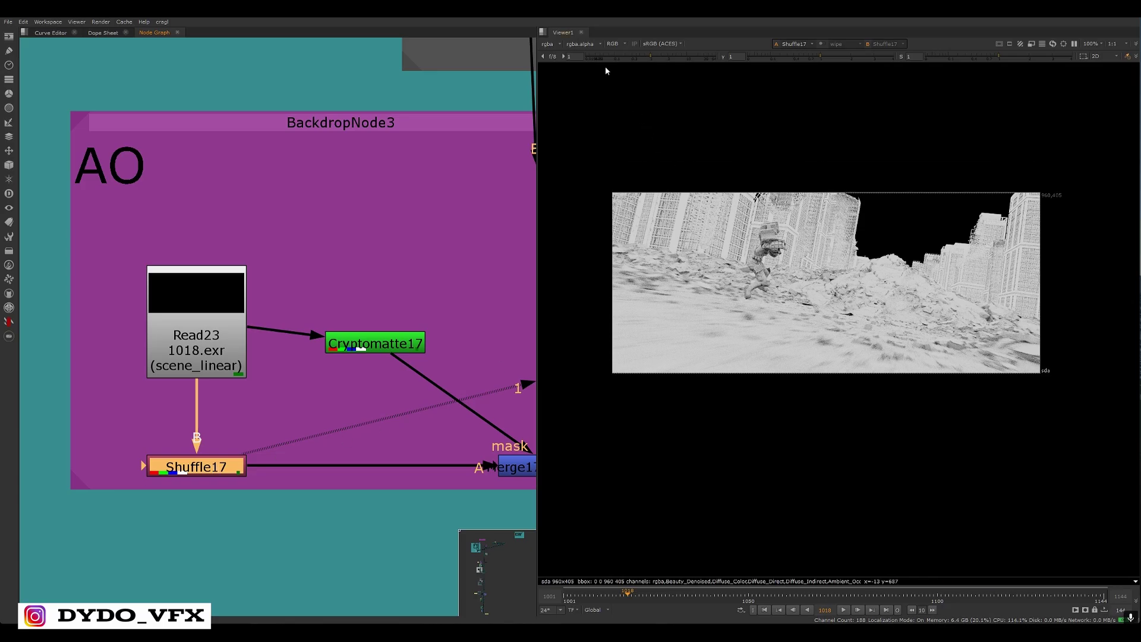
{"action": "left_click", "coordinate": [547, 44]}
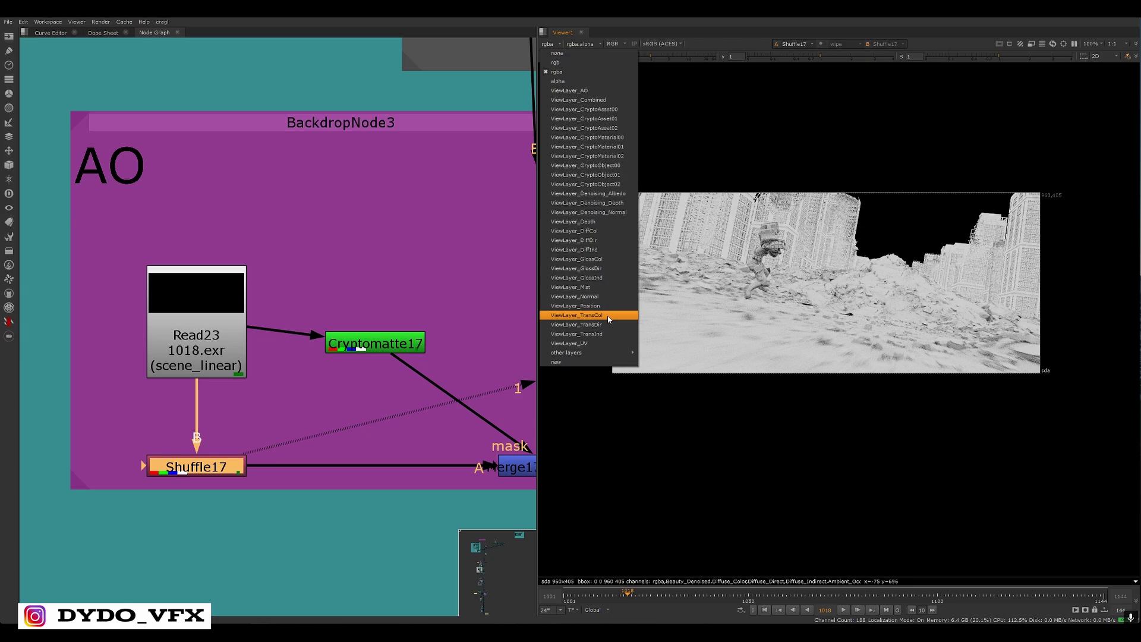
{"action": "left_click_drag", "start_coordinate": [285, 426], "coordinate": [93, 508]}
{"action": "middle_click_drag", "start_coordinate": [314, 455], "coordinate": [245, 430]}
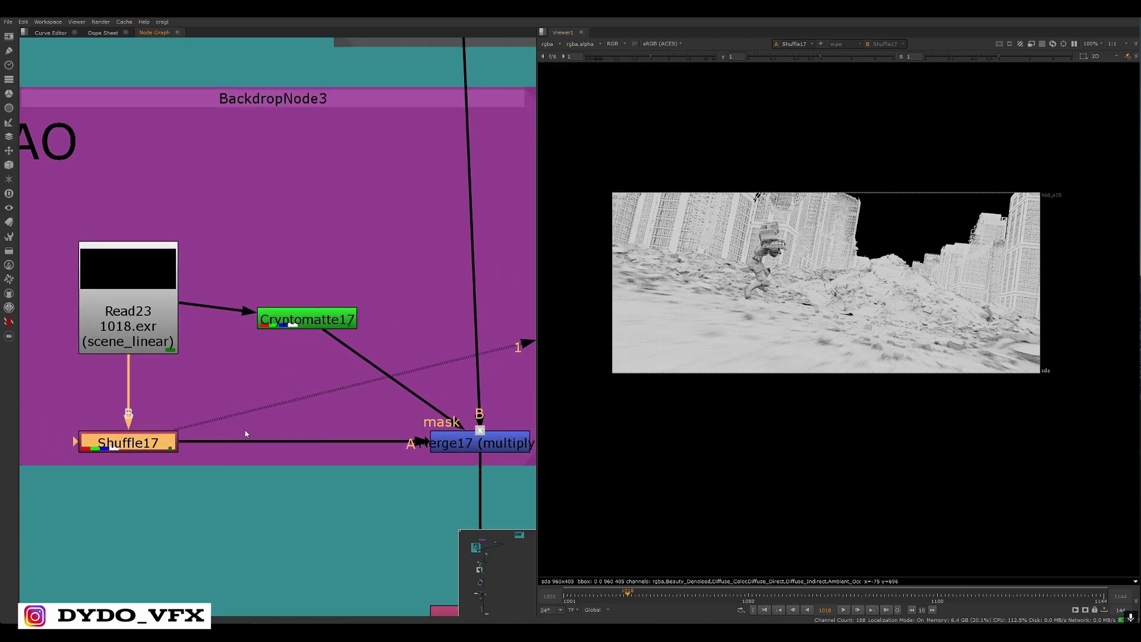
{"action": "double_click", "coordinate": [174, 441]}
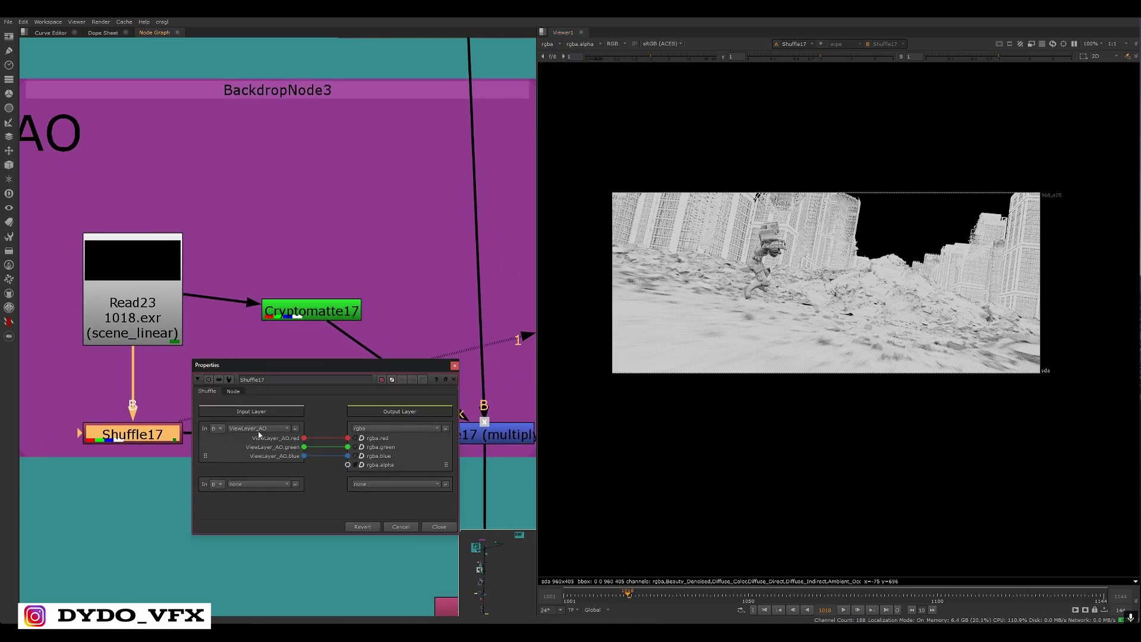
{"action": "left_click", "coordinate": [454, 365]}
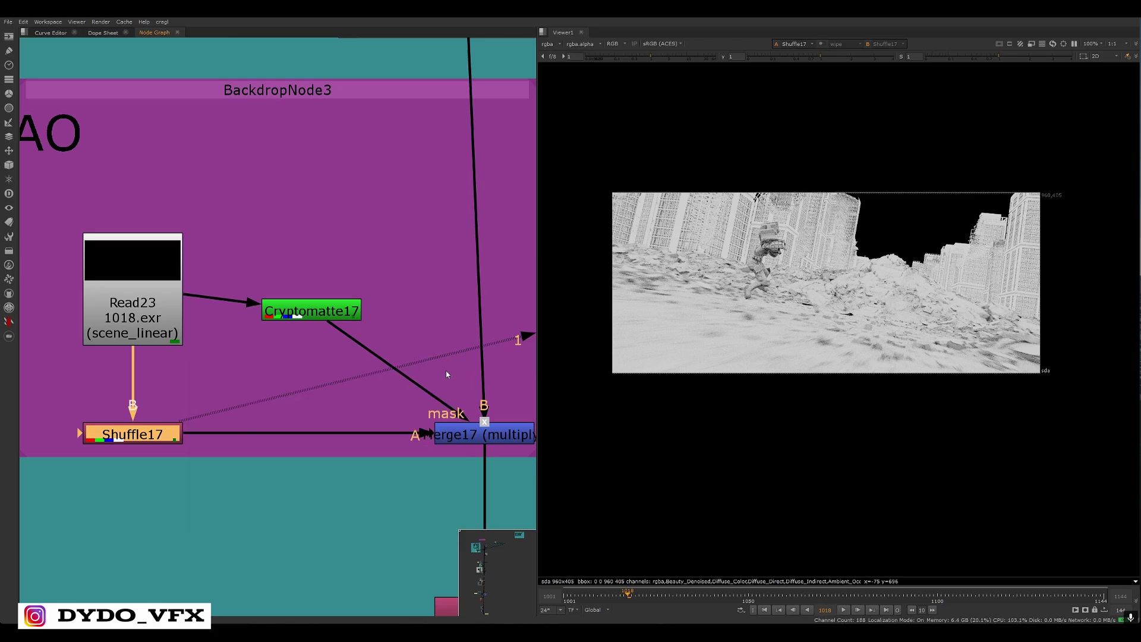
Return the viewer to the multiply merge, Merge17, in the AO backdrop
{"action": "middle_click_drag", "start_coordinate": [446, 370], "coordinate": [339, 332]}
{"action": "left_click_drag", "start_coordinate": [508, 362], "coordinate": [253, 450]}
{"action": "middle_click_drag", "start_coordinate": [413, 418], "coordinate": [463, 414]}
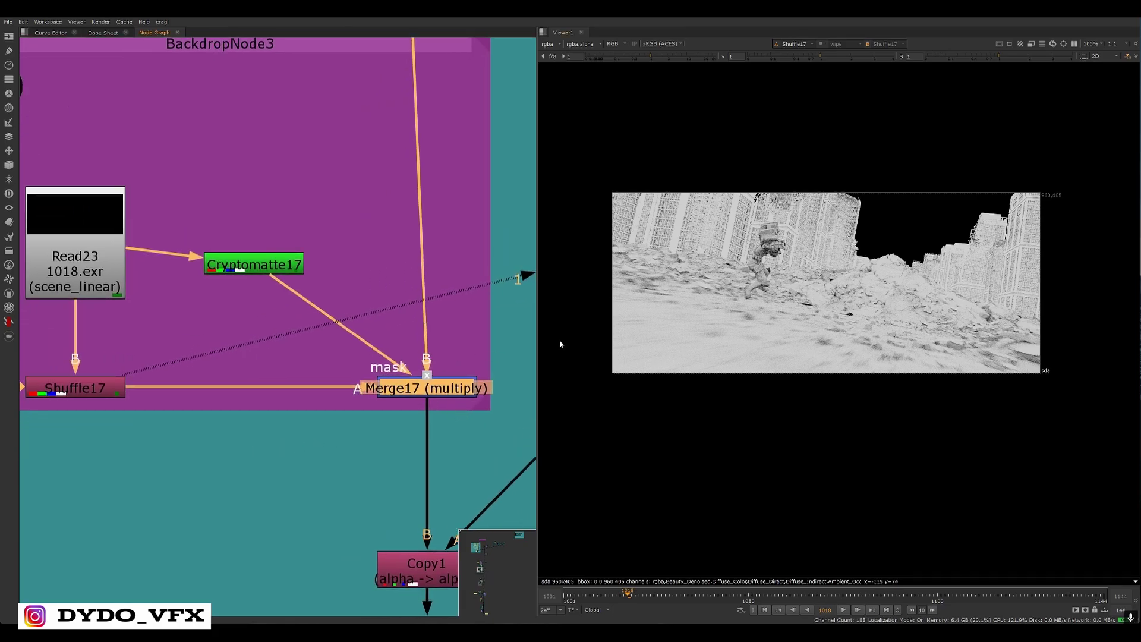
{"action": "scroll", "coordinate": [486, 375], "scroll_direction": "down", "scroll_amount": 3}
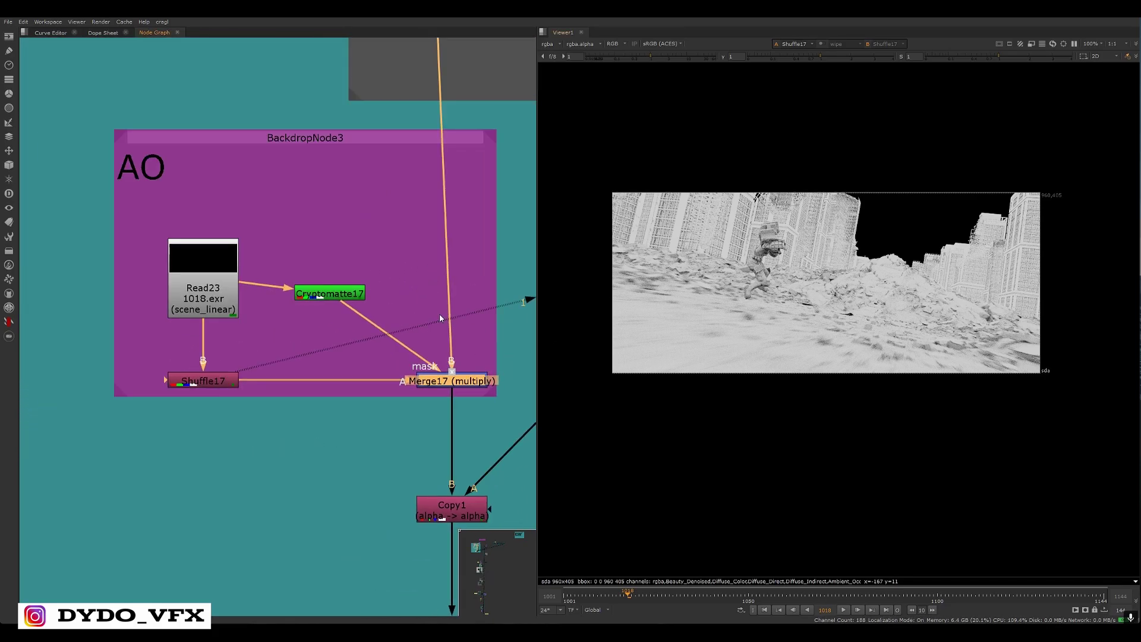
{"action": "left_click_drag", "start_coordinate": [513, 357], "coordinate": [426, 407]}
{"action": "key", "text": "1"}
{"action": "scroll", "coordinate": [310, 285], "scroll_direction": "up", "scroll_amount": 3}
Move Cryptomatte17 closer to Merge17 and view its matte preview around the running character
{"action": "left_click_drag", "start_coordinate": [446, 243], "coordinate": [211, 350]}
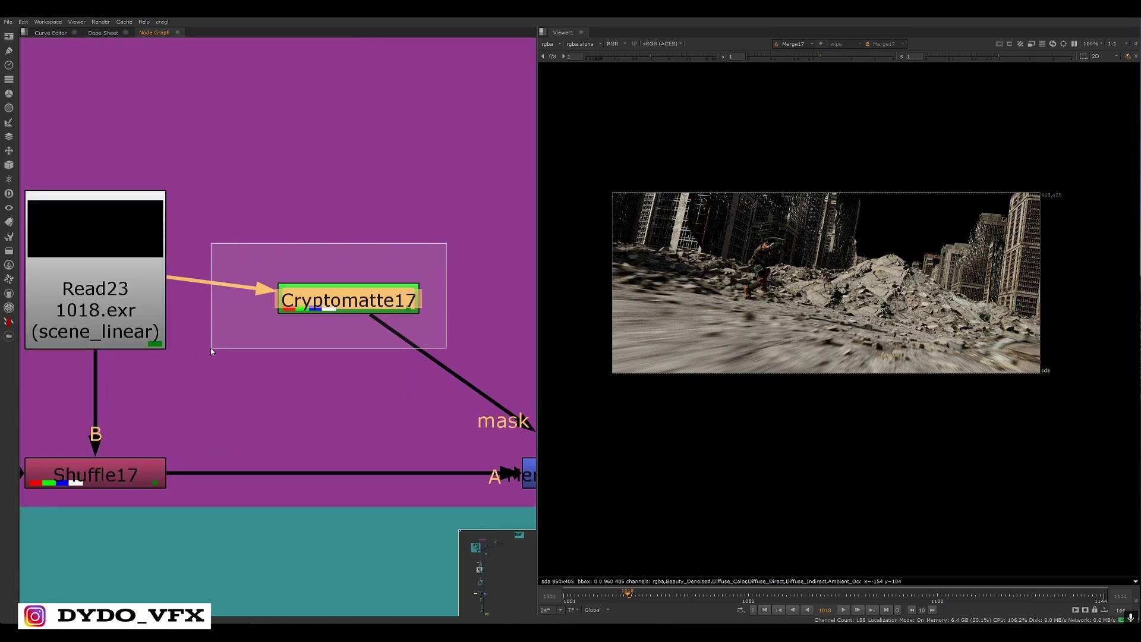
{"action": "left_click_drag", "start_coordinate": [350, 295], "coordinate": [445, 261]}
{"action": "middle_click_drag", "start_coordinate": [444, 261], "coordinate": [324, 288]}
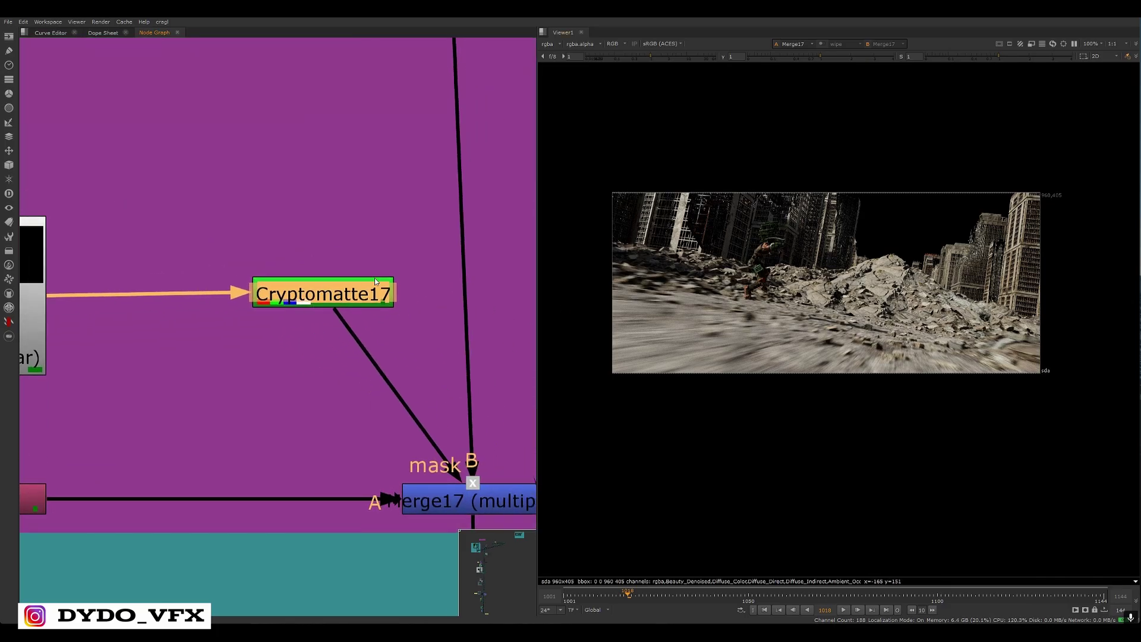
{"action": "scroll", "coordinate": [731, 262], "scroll_direction": "up", "scroll_amount": 2}
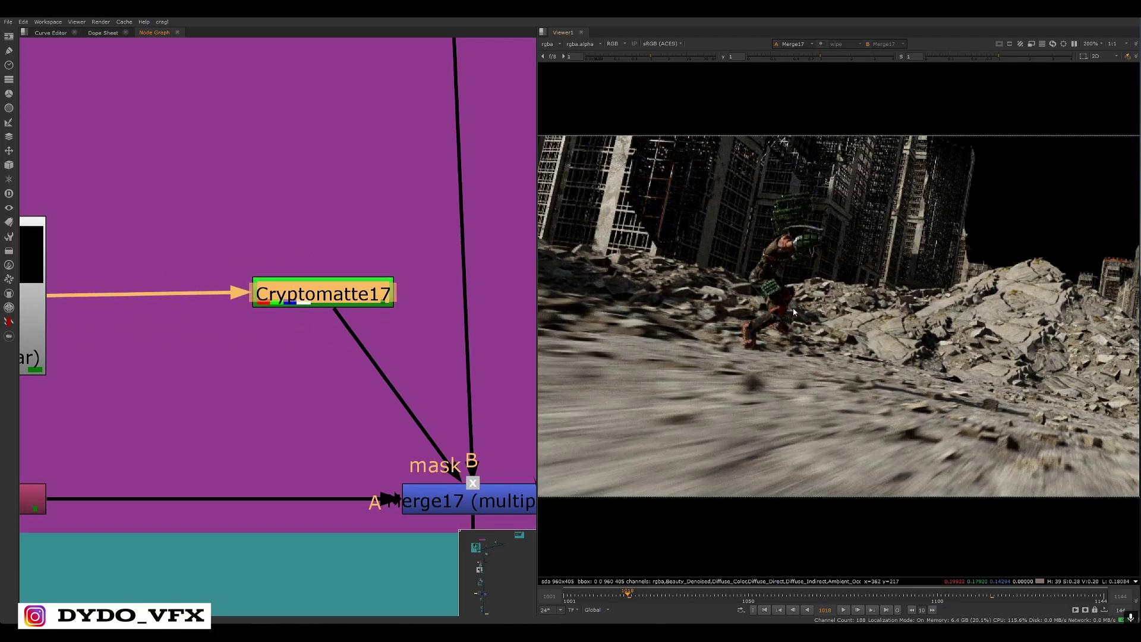
{"action": "scroll", "coordinate": [313, 314], "scroll_direction": "down", "scroll_amount": 3}
{"action": "key", "text": "1"}
{"action": "scroll", "coordinate": [922, 206], "scroll_direction": "down", "scroll_amount": 2}
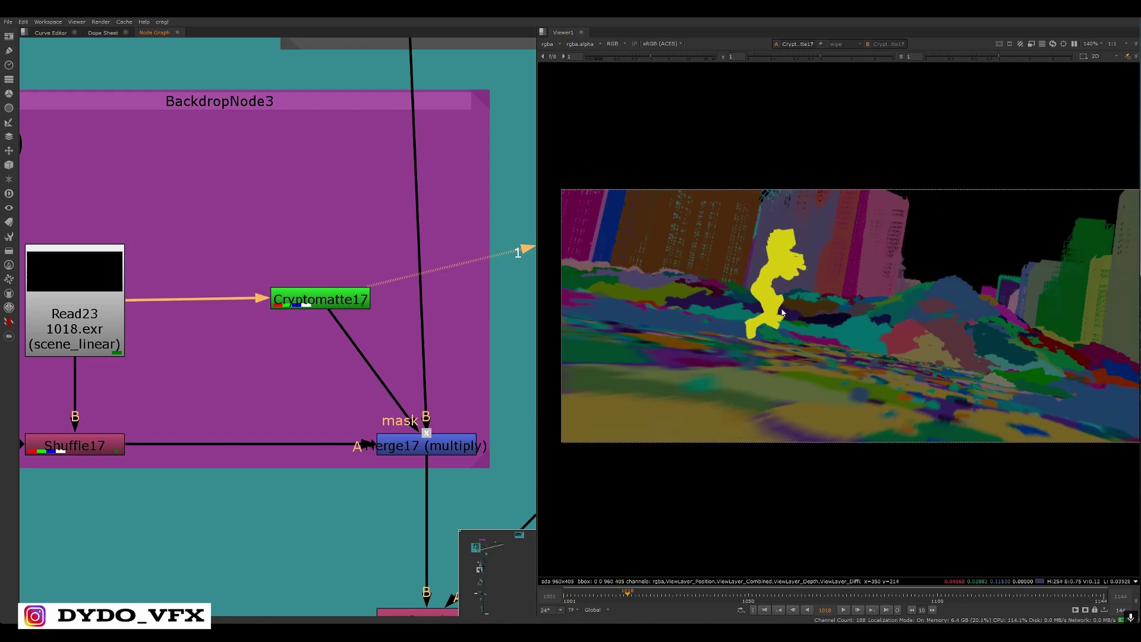
{"action": "middle_click_drag", "start_coordinate": [935, 314], "coordinate": [782, 257]}
{"action": "middle_click_drag", "start_coordinate": [690, 279], "coordinate": [812, 251]}
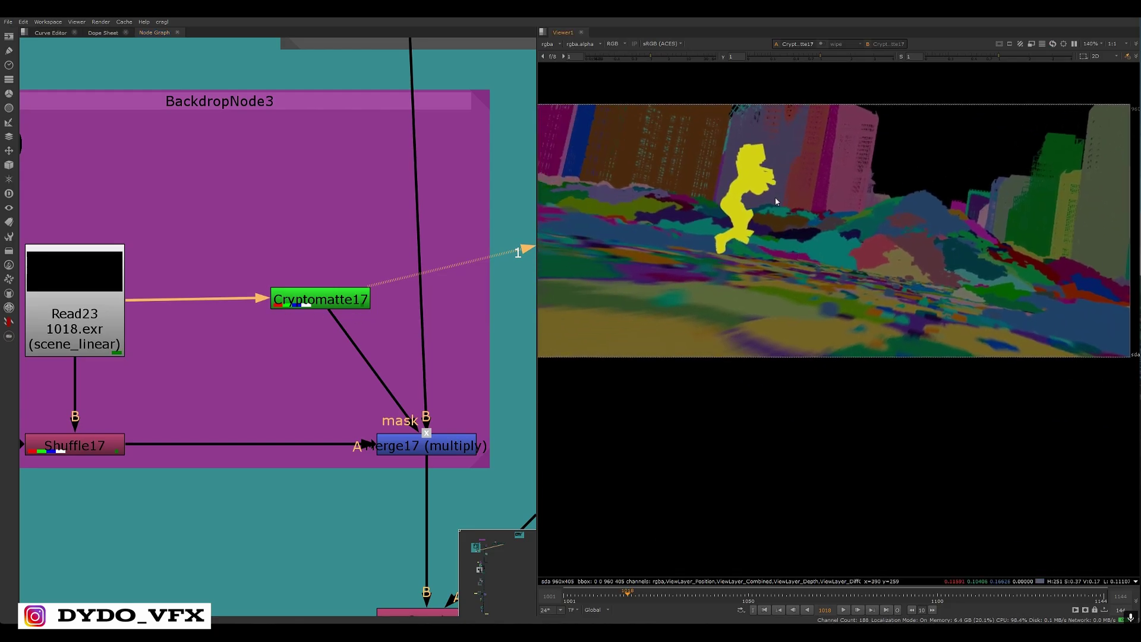
{"action": "middle_click_drag", "start_coordinate": [775, 197], "coordinate": [891, 320]}
{"action": "scroll", "coordinate": [762, 277], "scroll_direction": "up", "scroll_amount": 1}
{"action": "scroll", "coordinate": [760, 276], "scroll_direction": "up", "scroll_amount": 1}
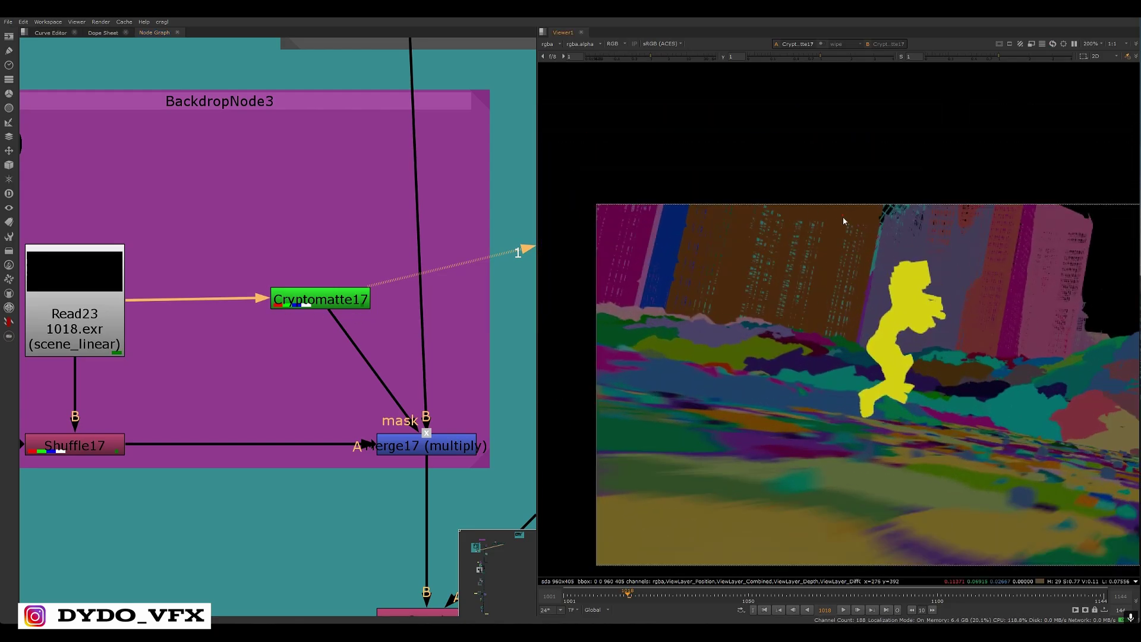
Duplicate Cryptomatte17 above the original, connect the copy to Read23 and view it
{"action": "left_click", "coordinate": [325, 306]}
{"action": "key", "text": "ctrl+c"}
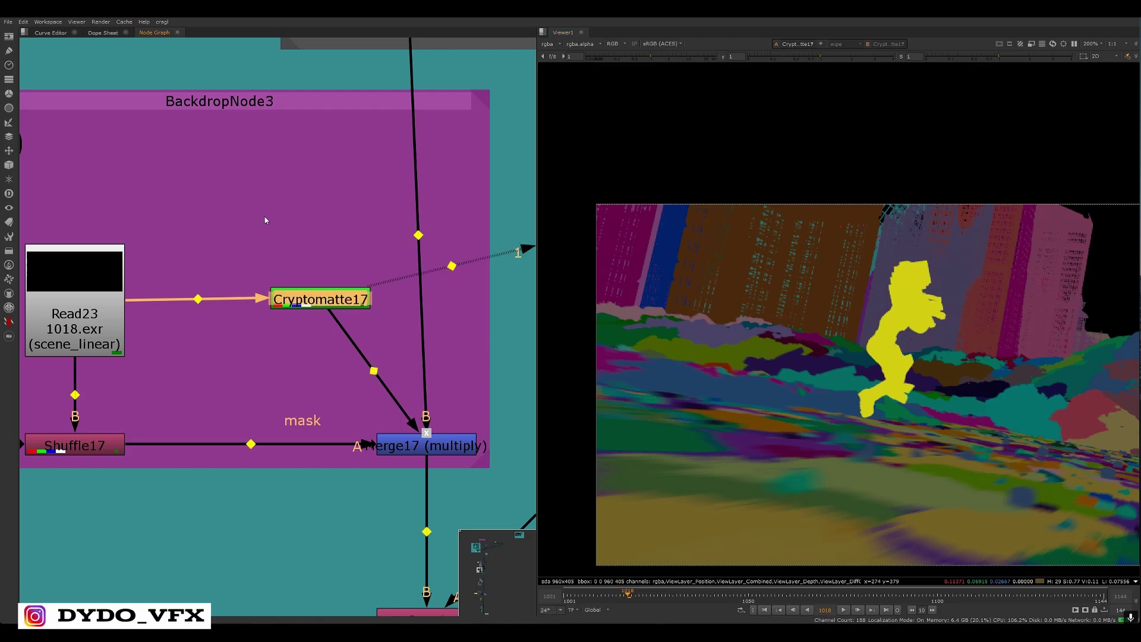
{"action": "left_click", "coordinate": [290, 201]}
{"action": "key", "text": "ctrl+v"}
{"action": "left_click_drag", "start_coordinate": [218, 157], "coordinate": [93, 272]}
{"action": "key", "text": "1"}
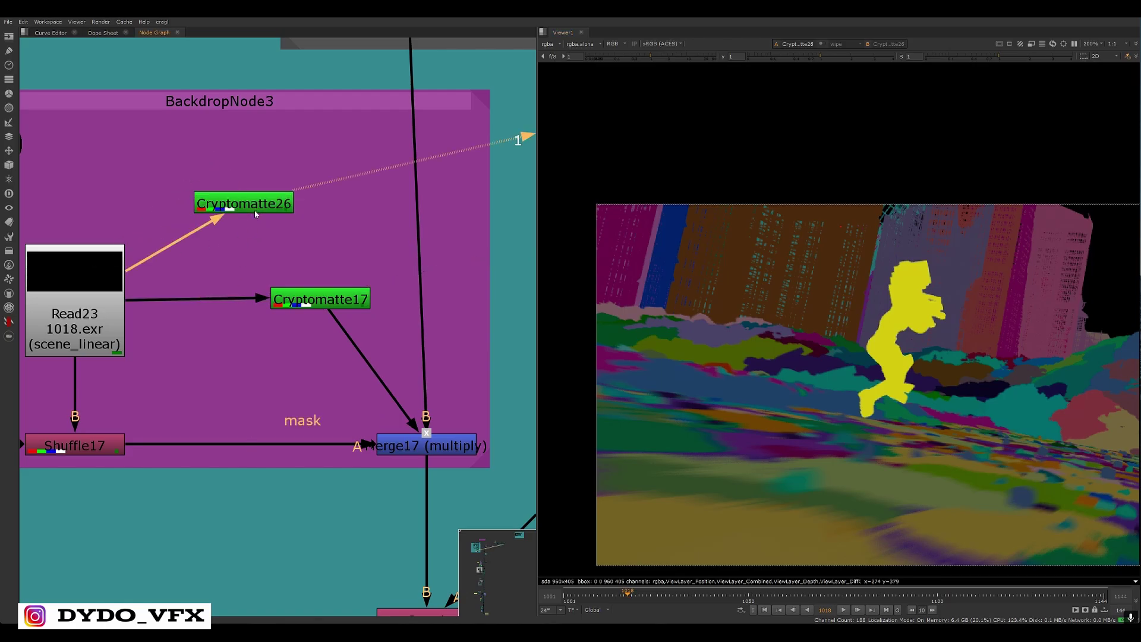
Clear the matte list of the duplicated Cryptomatte node
{"action": "double_click", "coordinate": [254, 209]}
{"action": "left_click", "coordinate": [368, 262]}
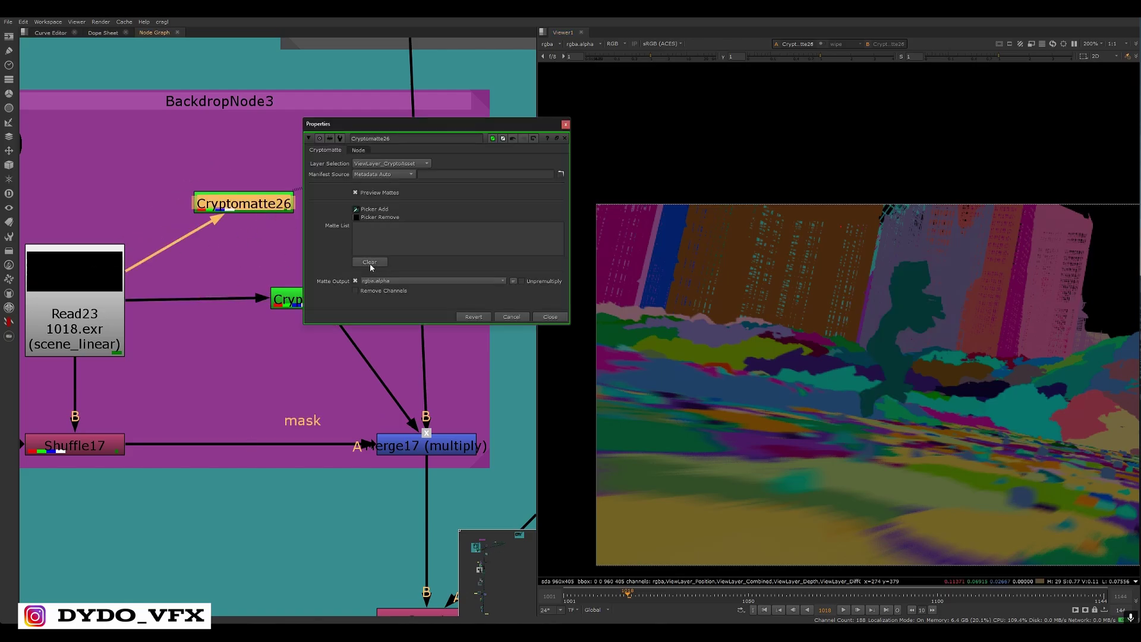
{"action": "key", "text": "minus"}
{"action": "scroll", "coordinate": [757, 281], "scroll_direction": "up", "scroll_amount": 3}
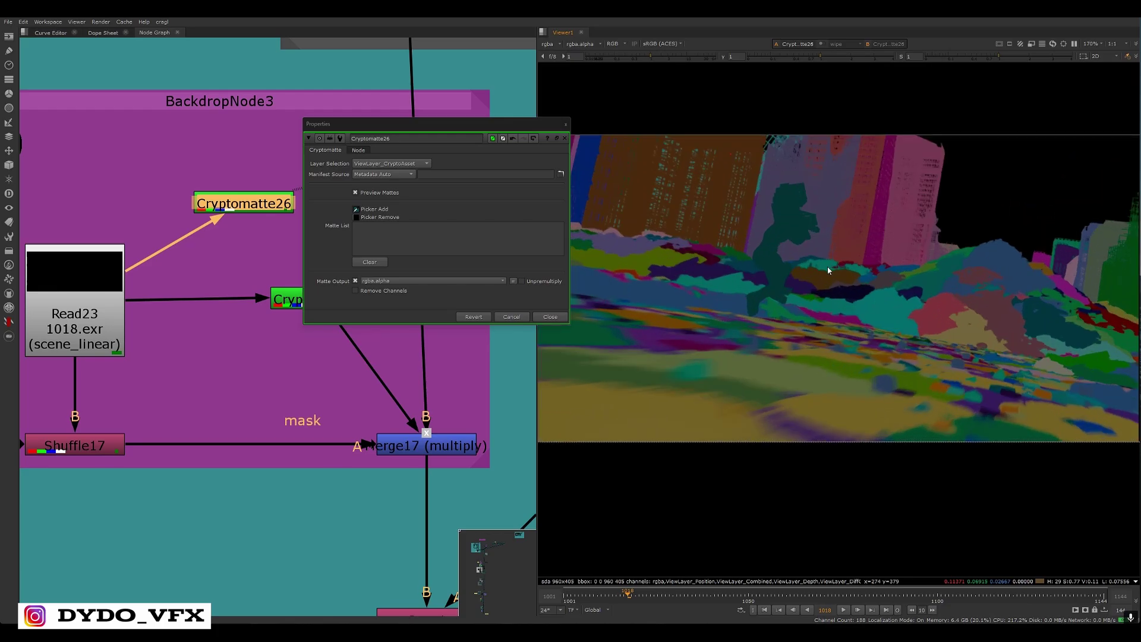
Pick the character, the rock pile, several ground areas and a building as mattes in the duplicated Cryptomatte, and close its properties
{"action": "left_click", "coordinate": [778, 233], "text": "ctrl"}
{"action": "left_click", "coordinate": [967, 307], "text": "ctrl"}
{"action": "left_click", "coordinate": [939, 331], "text": "ctrl"}
{"action": "left_click", "coordinate": [719, 368], "text": "ctrl"}
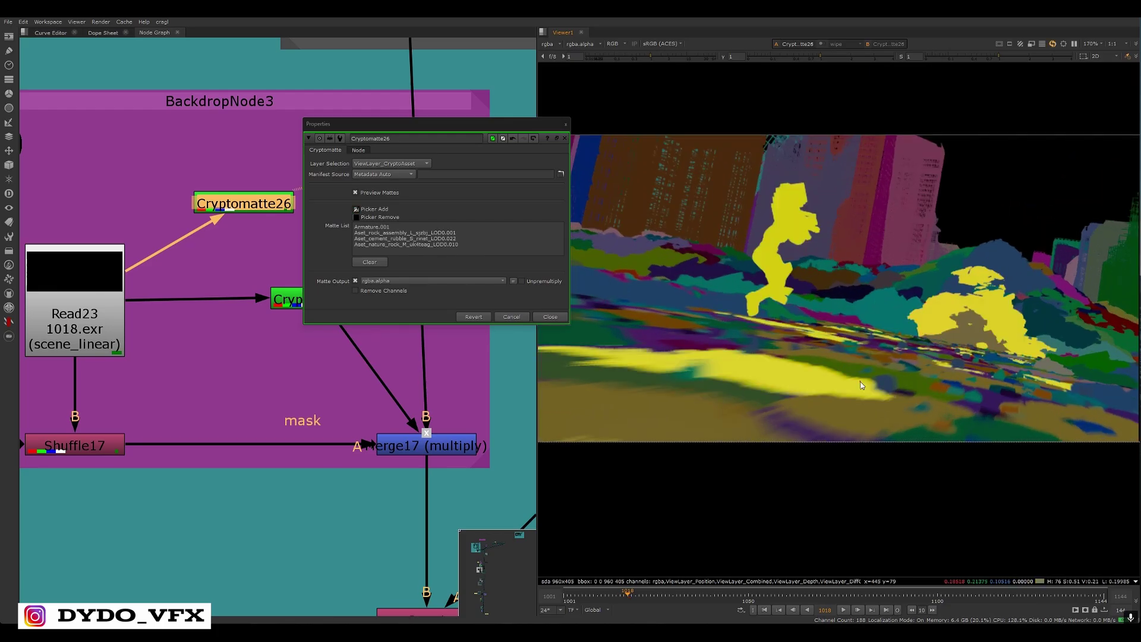
{"action": "left_click", "coordinate": [635, 401], "text": "ctrl"}
{"action": "scroll", "coordinate": [777, 336], "scroll_direction": "down", "scroll_amount": 2}
{"action": "middle_click_drag", "start_coordinate": [901, 319], "coordinate": [899, 339]}
{"action": "left_click", "coordinate": [1077, 274], "text": "ctrl"}
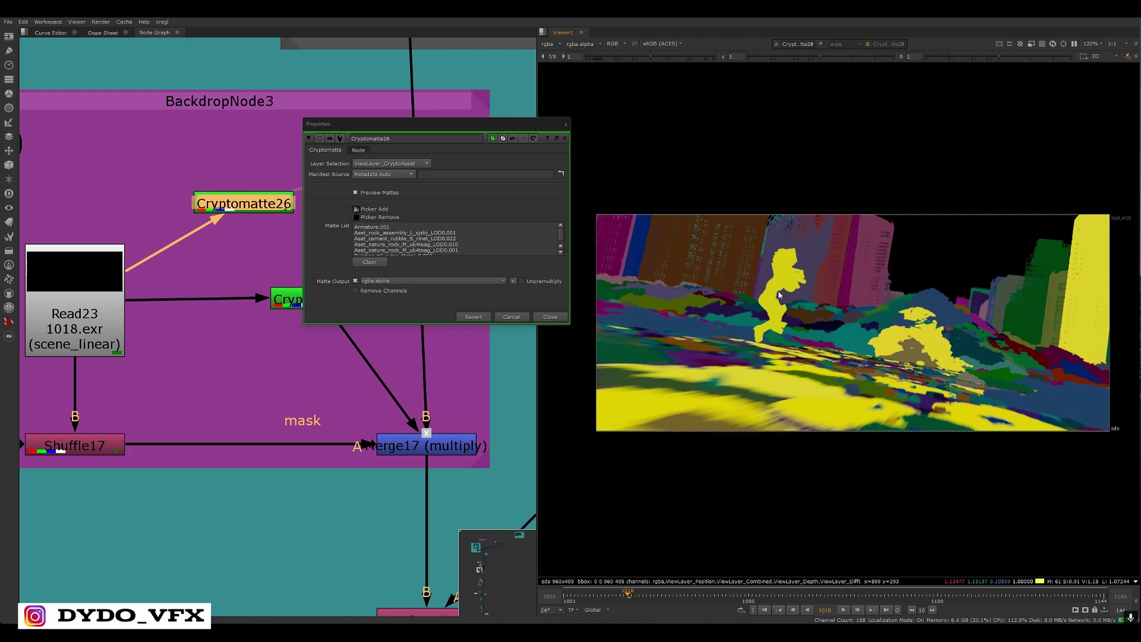
{"action": "scroll", "coordinate": [803, 279], "scroll_direction": "up", "scroll_amount": 3}
{"action": "left_click", "coordinate": [565, 125]}
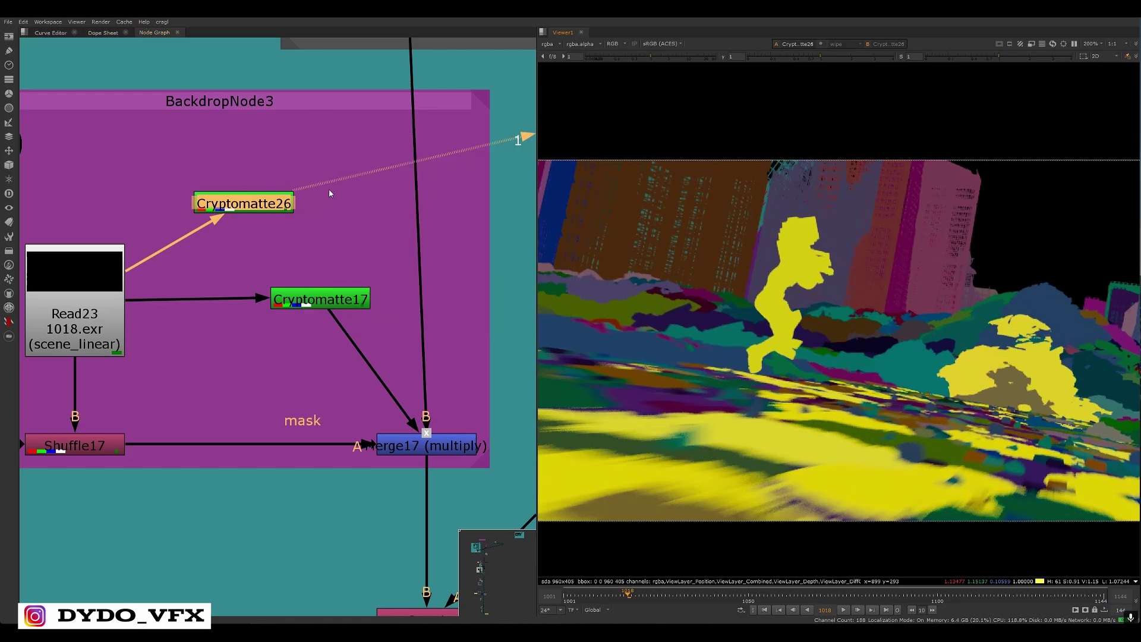
Delete the duplicated Cryptomatte node above Cryptomatte17
{"action": "left_click", "coordinate": [297, 202]}
{"action": "left_click_drag", "start_coordinate": [364, 164], "coordinate": [157, 240]}
{"action": "key", "text": "Delete"}
{"action": "middle_click_drag", "start_coordinate": [345, 392], "coordinate": [344, 258]}
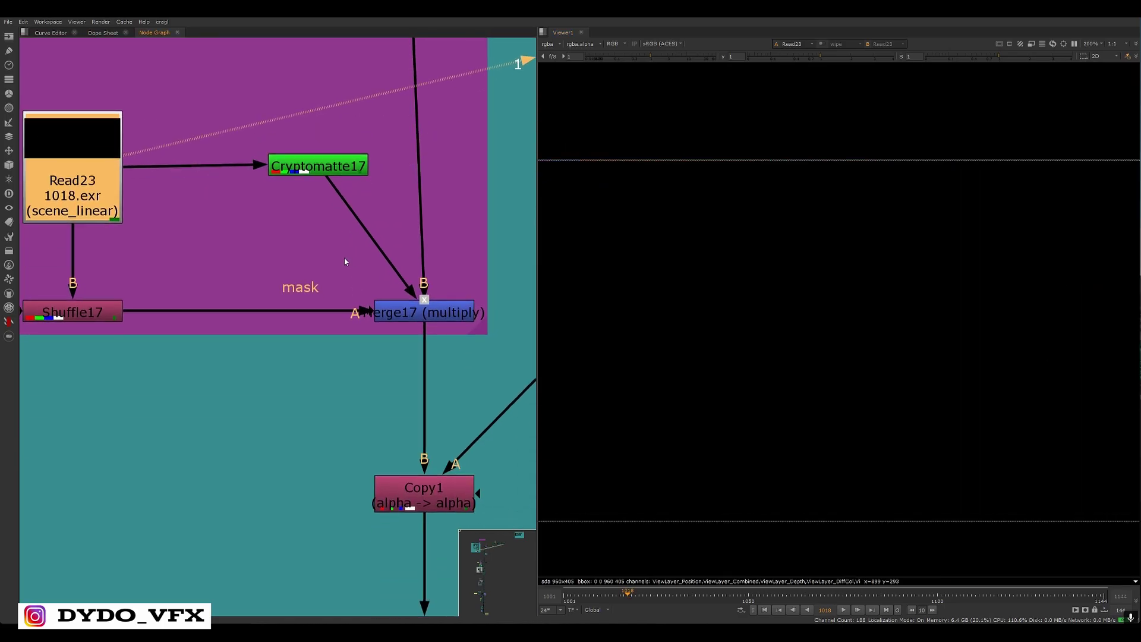
View the masked AO multiply result of Merge17 again
{"action": "left_click_drag", "start_coordinate": [498, 284], "coordinate": [362, 361]}
{"action": "key", "text": "1"}
{"action": "scroll", "coordinate": [414, 333], "scroll_direction": "down", "scroll_amount": 3}
{"action": "middle_click_drag", "start_coordinate": [427, 314], "coordinate": [440, 339]}
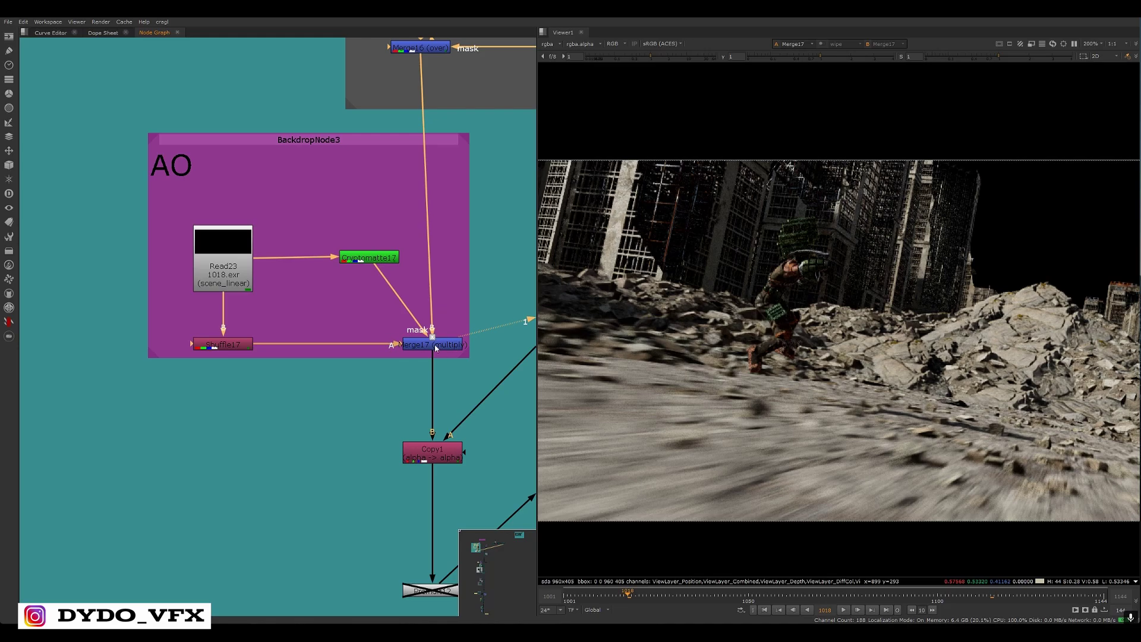
Disable Cryptomatte17 and disconnect it from the mask input of Merge17
{"action": "left_click_drag", "start_coordinate": [412, 227], "coordinate": [307, 284]}
{"action": "scroll", "coordinate": [382, 253], "scroll_direction": "up", "scroll_amount": 3}
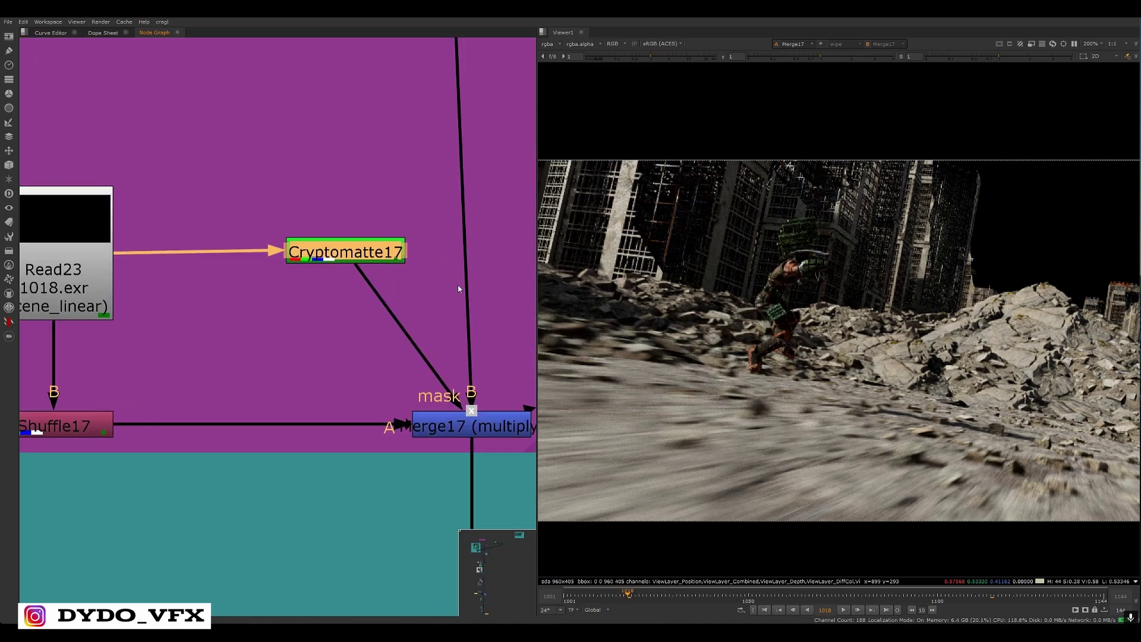
{"action": "scroll", "coordinate": [805, 231], "scroll_direction": "up", "scroll_amount": 3}
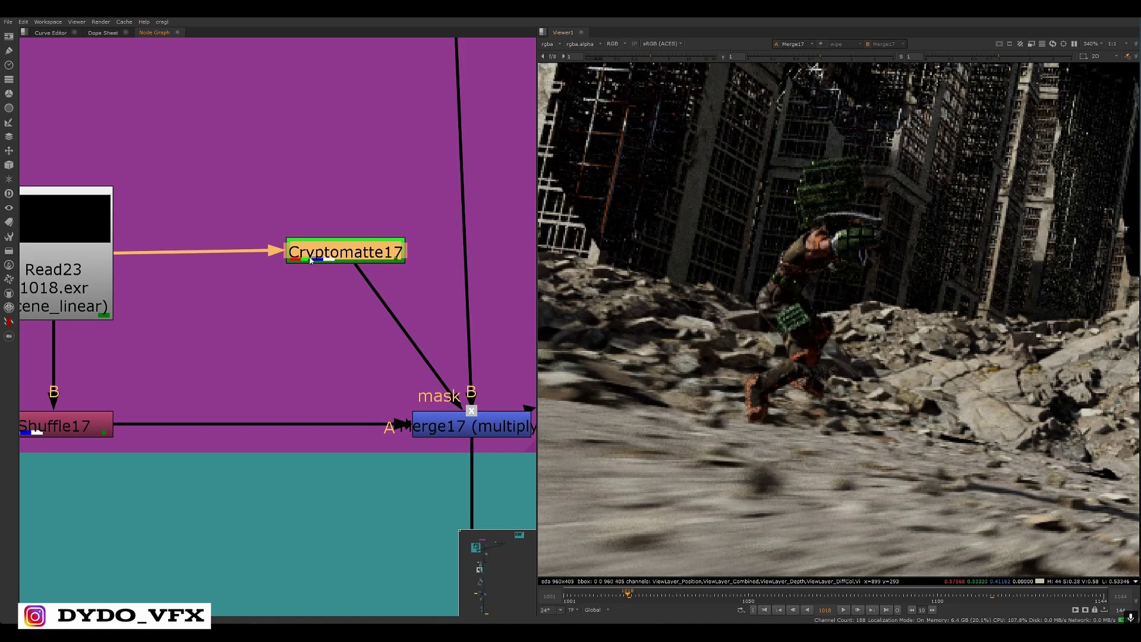
{"action": "key", "text": "d"}
{"action": "scroll", "coordinate": [280, 297], "scroll_direction": "down", "scroll_amount": 2}
{"action": "scroll", "coordinate": [385, 369], "scroll_direction": "up", "scroll_amount": 2}
{"action": "left_click_drag", "start_coordinate": [389, 344], "coordinate": [284, 322]}
Toggle Merge17 off and on to compare the unmasked AO multiply across the whole frame, leaving it enabled
{"action": "left_click_drag", "start_coordinate": [440, 338], "coordinate": [295, 397]}
{"action": "key", "text": "d"}
{"action": "left_click", "coordinate": [451, 383]}
{"action": "key", "text": "d"}
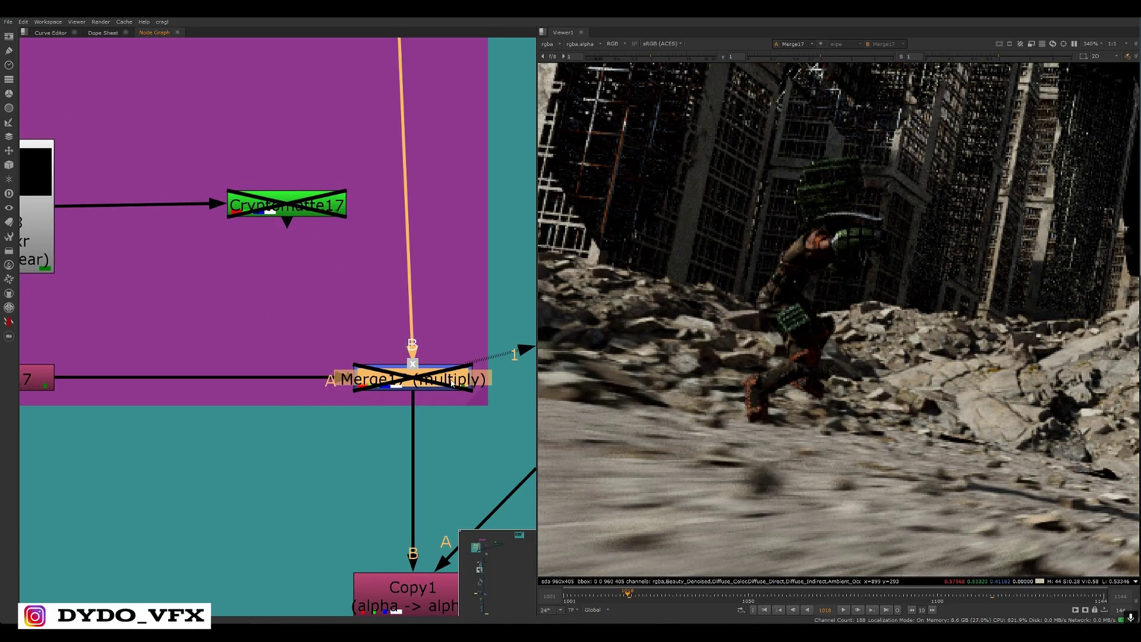
{"action": "key", "text": "d"}
{"action": "key", "text": "d"}
{"action": "key", "text": "d"}
{"action": "scroll", "coordinate": [891, 255], "scroll_direction": "down", "scroll_amount": 6}
{"action": "scroll", "coordinate": [848, 299], "scroll_direction": "up", "scroll_amount": 4}
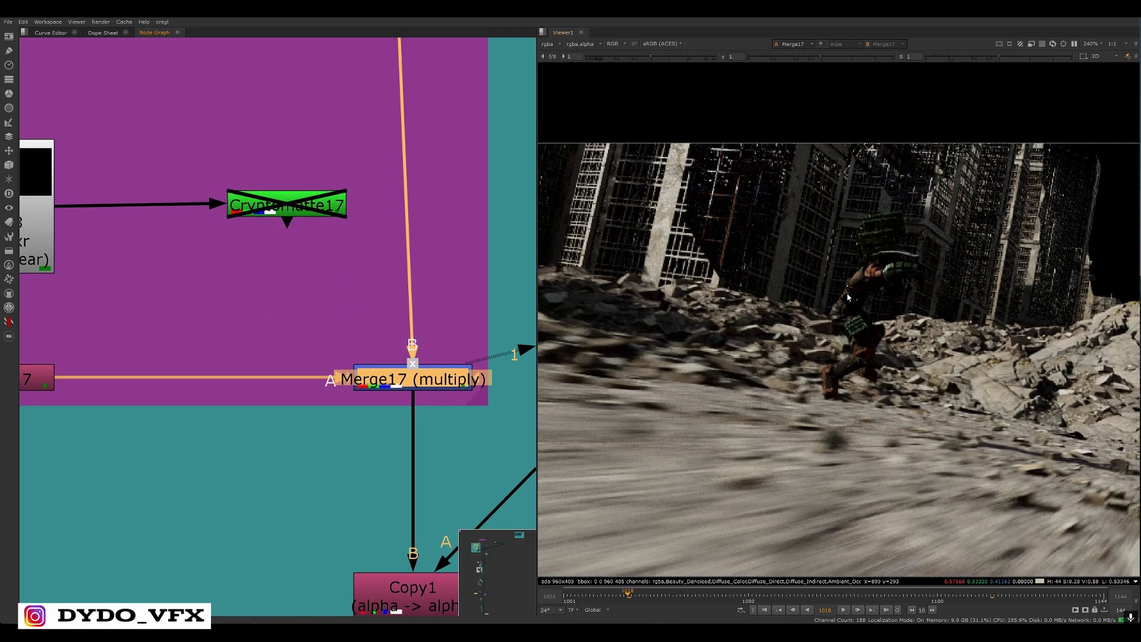
{"action": "scroll", "coordinate": [848, 297], "scroll_direction": "up", "scroll_amount": 3}
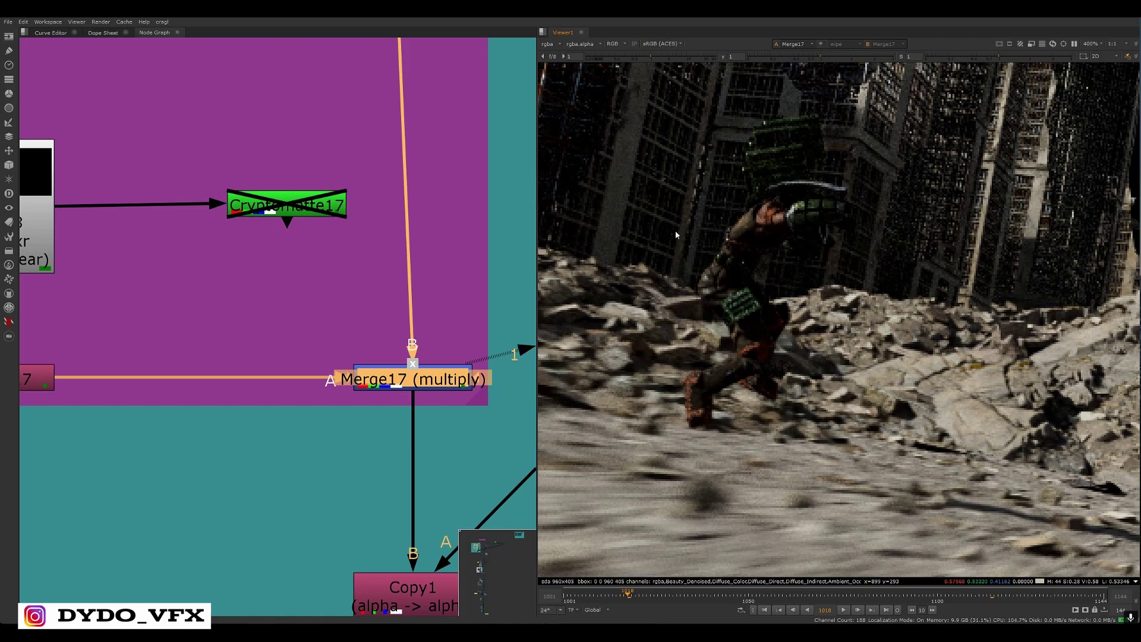
{"action": "scroll", "coordinate": [229, 380], "scroll_direction": "down", "scroll_amount": 1}
Re-enable Cryptomatte17 and reconnect it to the mask input of Merge17
{"action": "middle_click_drag", "start_coordinate": [229, 381], "coordinate": [429, 320]}
{"action": "left_click", "coordinate": [233, 318]}
{"action": "middle_click_drag", "start_coordinate": [259, 208], "coordinate": [92, 199]}
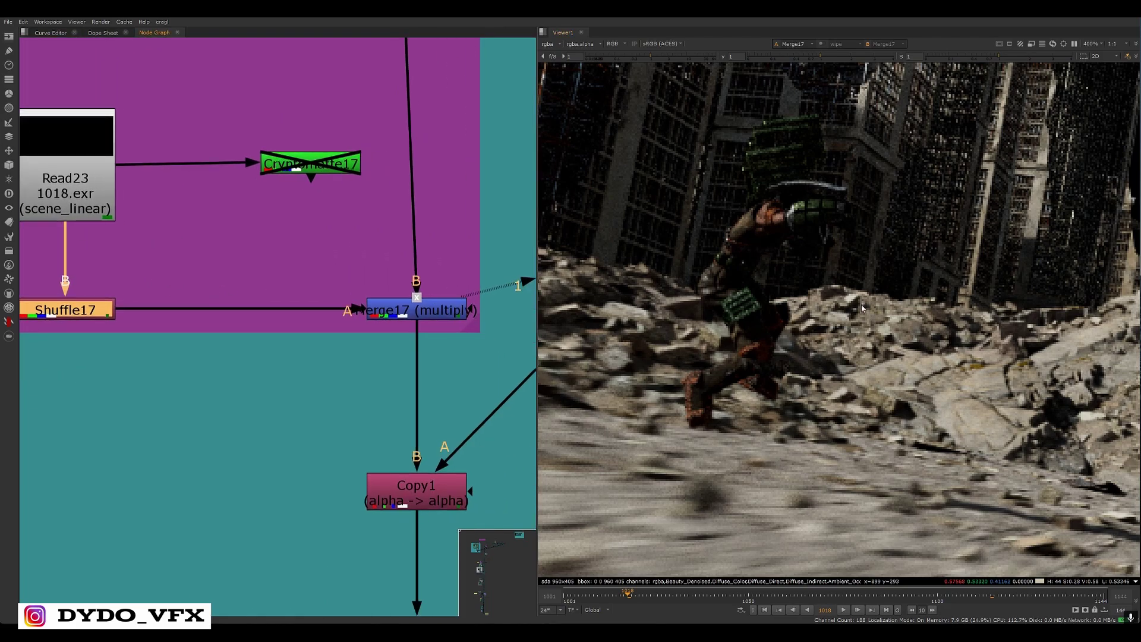
{"action": "scroll", "coordinate": [863, 308], "scroll_direction": "down", "scroll_amount": 4}
{"action": "middle_click_drag", "start_coordinate": [332, 331], "coordinate": [242, 353]}
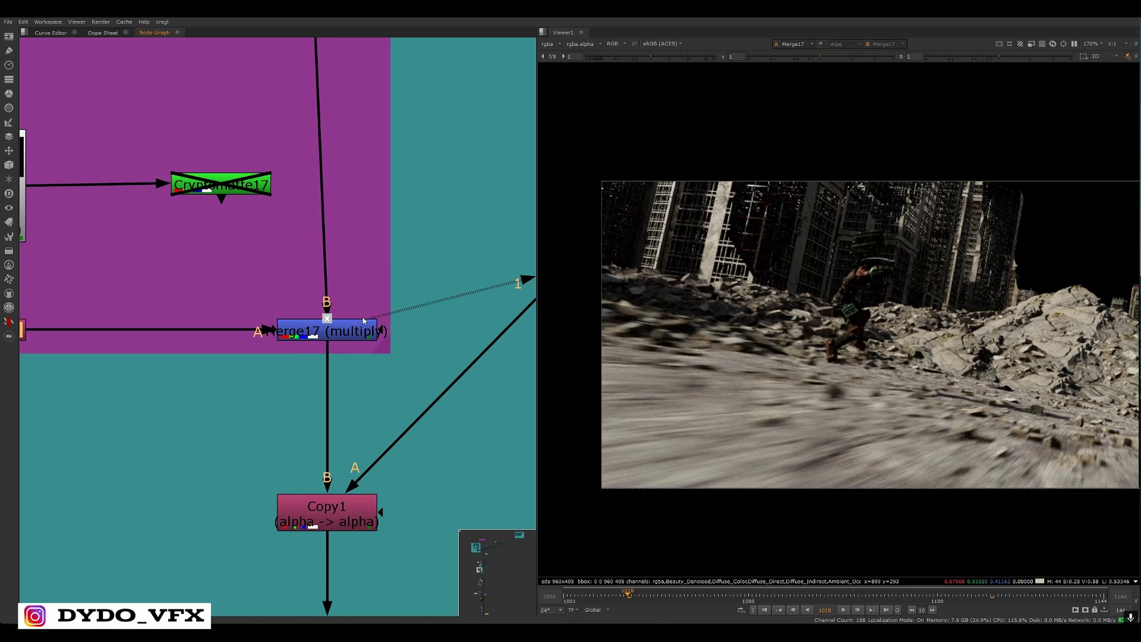
{"action": "left_click", "coordinate": [221, 189]}
{"action": "key", "text": "1"}
{"action": "key", "text": "d"}
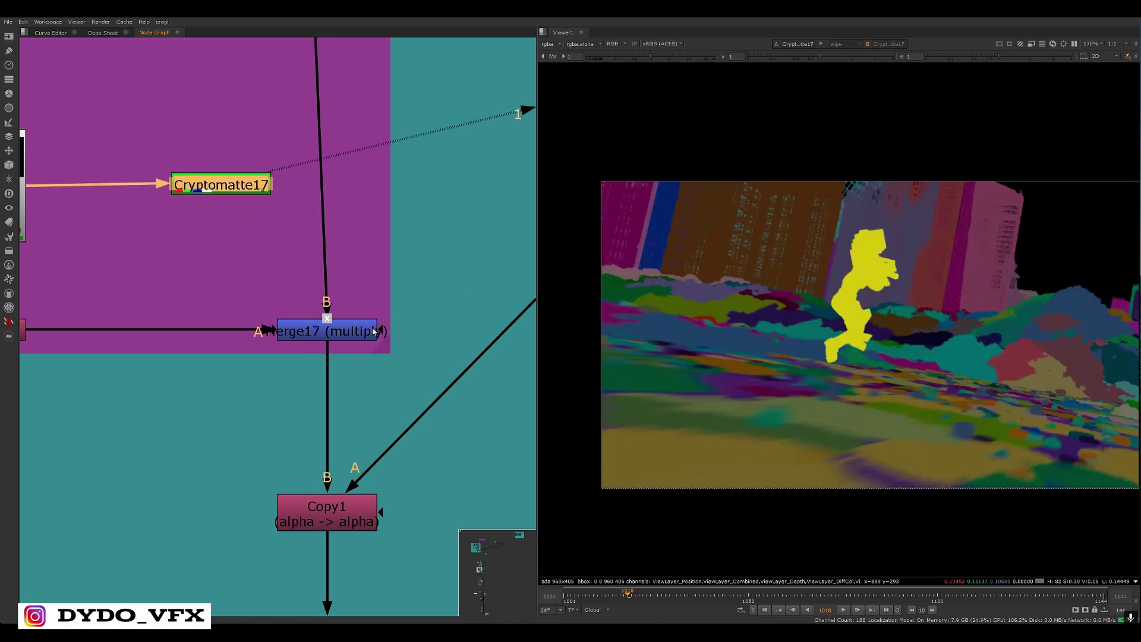
{"action": "left_click_drag", "start_coordinate": [382, 331], "coordinate": [229, 189]}
View Merge17 and toggle it off and on to compare the AO multiply limited to the Cryptomatte mask, leaving it enabled
{"action": "left_click", "coordinate": [327, 331]}
{"action": "key", "text": "1"}
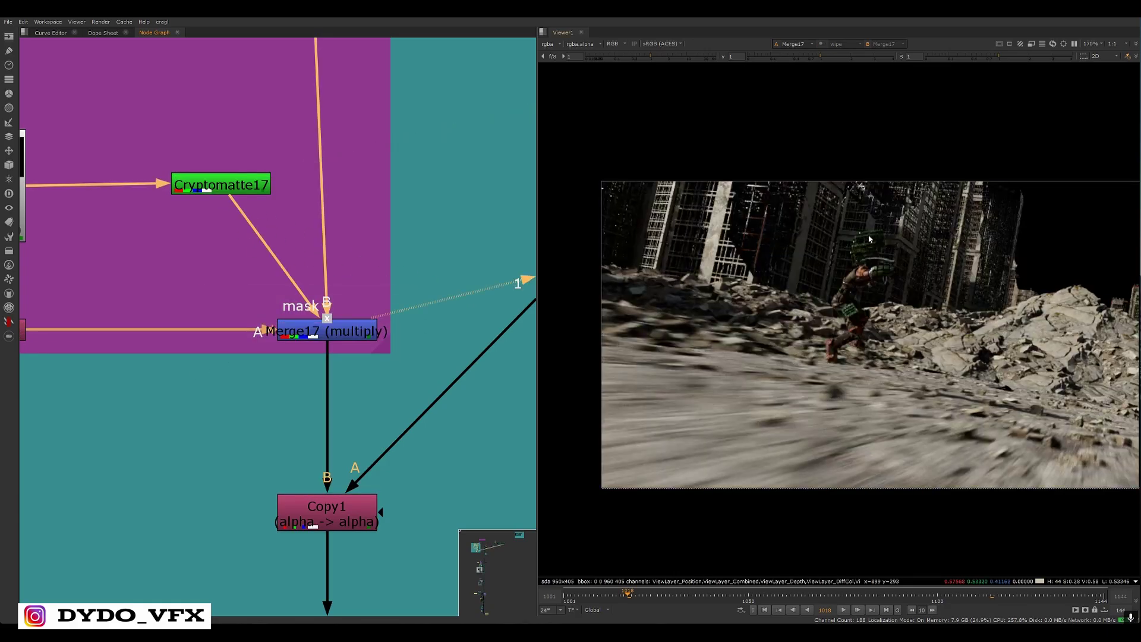
{"action": "left_click", "coordinate": [312, 332]}
{"action": "scroll", "coordinate": [960, 315], "scroll_direction": "up", "scroll_amount": 3}
{"action": "key", "text": "d"}
{"action": "key", "text": "d"}
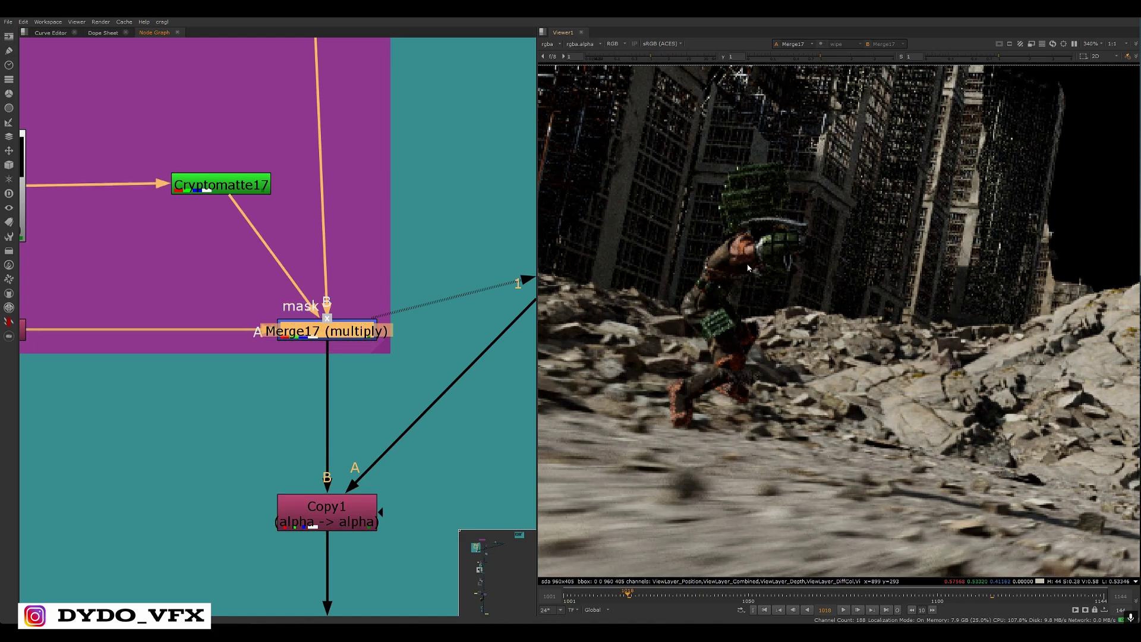
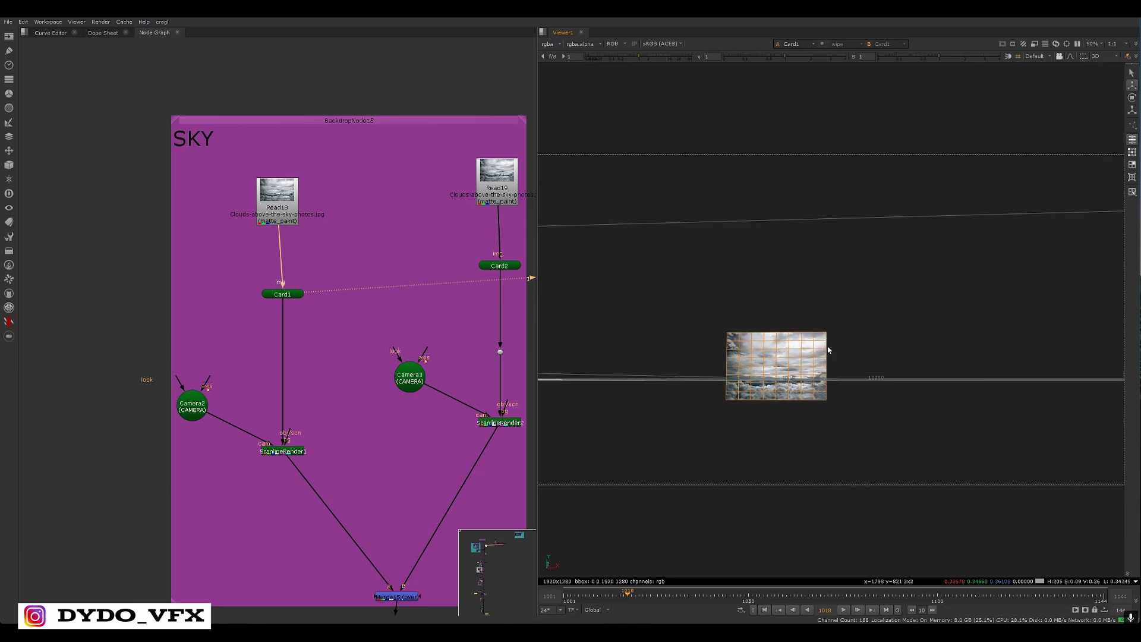
Examine the Card1 cloud image in the 3D view and its chain from Read18 down to ScanlineRender1
{"action": "left_click_drag", "start_coordinate": [828, 348], "coordinate": [834, 374], "text": "ctrl"}
{"action": "scroll", "coordinate": [829, 343], "scroll_direction": "up", "scroll_amount": 5}
{"action": "scroll", "coordinate": [828, 344], "scroll_direction": "up", "scroll_amount": 2}
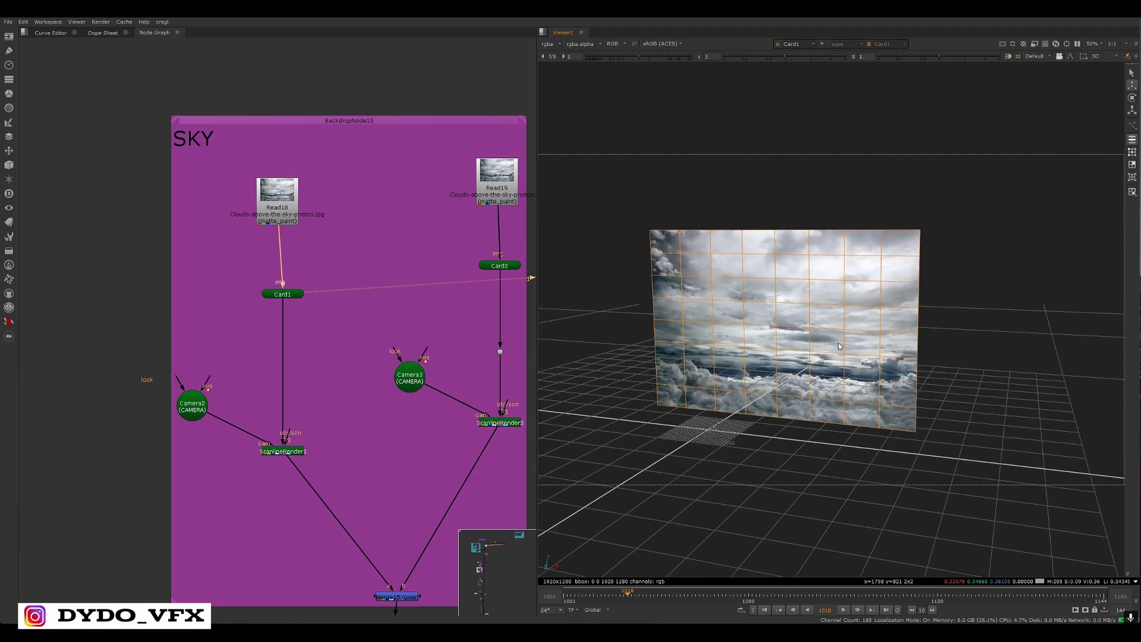
{"action": "left_click_drag", "start_coordinate": [360, 256], "coordinate": [270, 314]}
{"action": "scroll", "coordinate": [300, 303], "scroll_direction": "up", "scroll_amount": 5}
{"action": "middle_click_drag", "start_coordinate": [374, 279], "coordinate": [179, 342]}
{"action": "left_click_drag", "start_coordinate": [224, 295], "coordinate": [32, 381]}
{"action": "scroll", "coordinate": [226, 340], "scroll_direction": "down", "scroll_amount": 2}
{"action": "scroll", "coordinate": [328, 400], "scroll_direction": "down", "scroll_amount": 2}
{"action": "middle_click_drag", "start_coordinate": [327, 400], "coordinate": [335, 310]}
{"action": "middle_click_drag", "start_coordinate": [214, 416], "coordinate": [363, 285]}
{"action": "scroll", "coordinate": [363, 285], "scroll_direction": "up", "scroll_amount": 3}
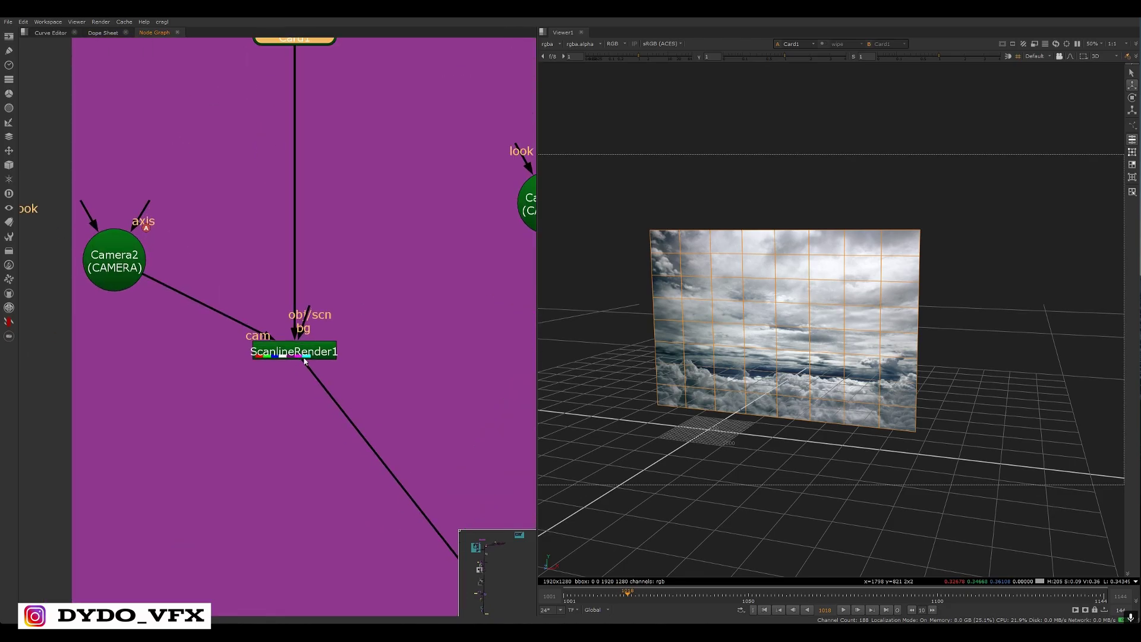
View ScanlineRender1 in the 3D view and inspect the sky card's placement relative to the camera
{"action": "left_click_drag", "start_coordinate": [406, 295], "coordinate": [241, 370]}
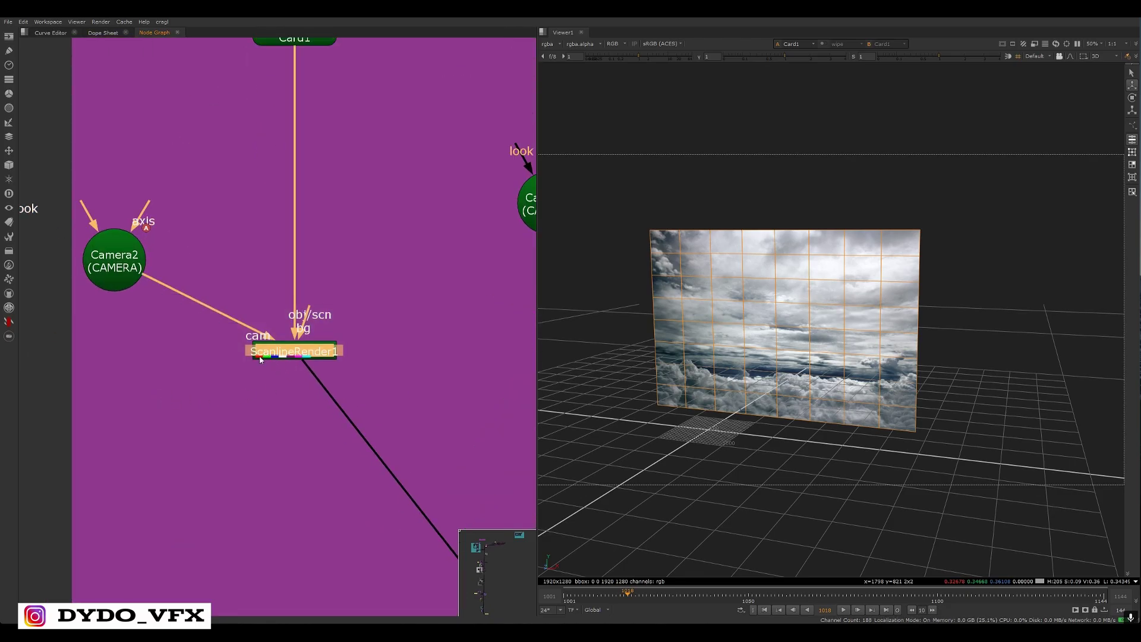
{"action": "left_click", "coordinate": [423, 324]}
{"action": "left_click", "coordinate": [283, 355]}
{"action": "key", "text": "1"}
{"action": "middle_click_drag", "start_coordinate": [248, 396], "coordinate": [236, 413]}
{"action": "left_click_drag", "start_coordinate": [418, 330], "coordinate": [153, 419]}
{"action": "scroll", "coordinate": [791, 380], "scroll_direction": "down", "scroll_amount": 3}
{"action": "scroll", "coordinate": [790, 380], "scroll_direction": "up", "scroll_amount": 5}
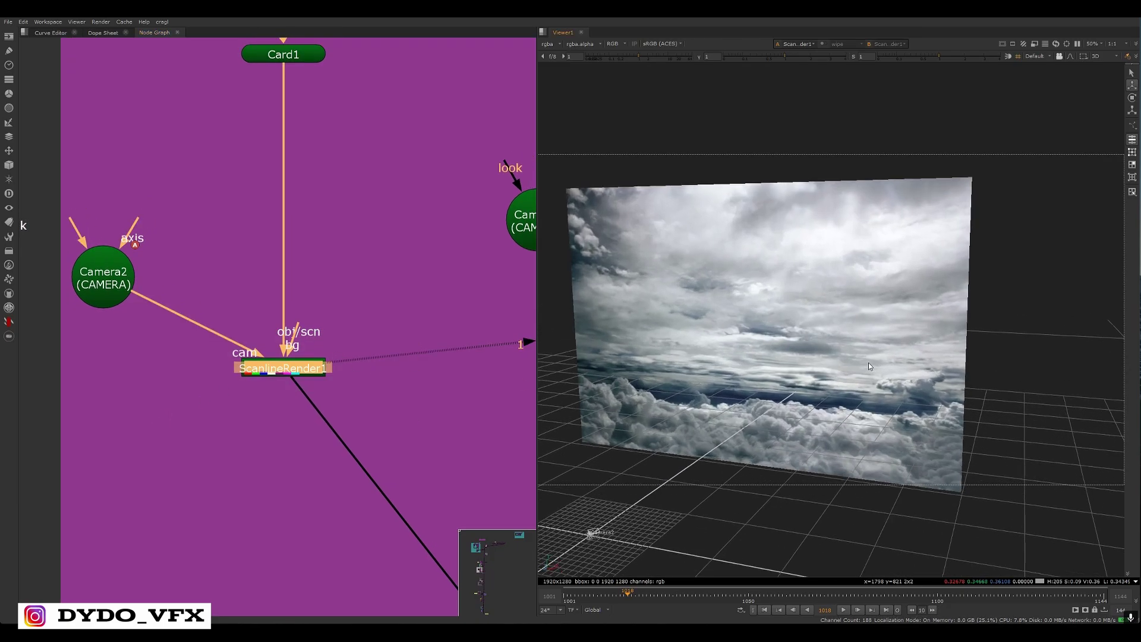
{"action": "scroll", "coordinate": [790, 380], "scroll_direction": "down", "scroll_amount": 5}
{"action": "left_click_drag", "start_coordinate": [404, 319], "coordinate": [171, 408]}
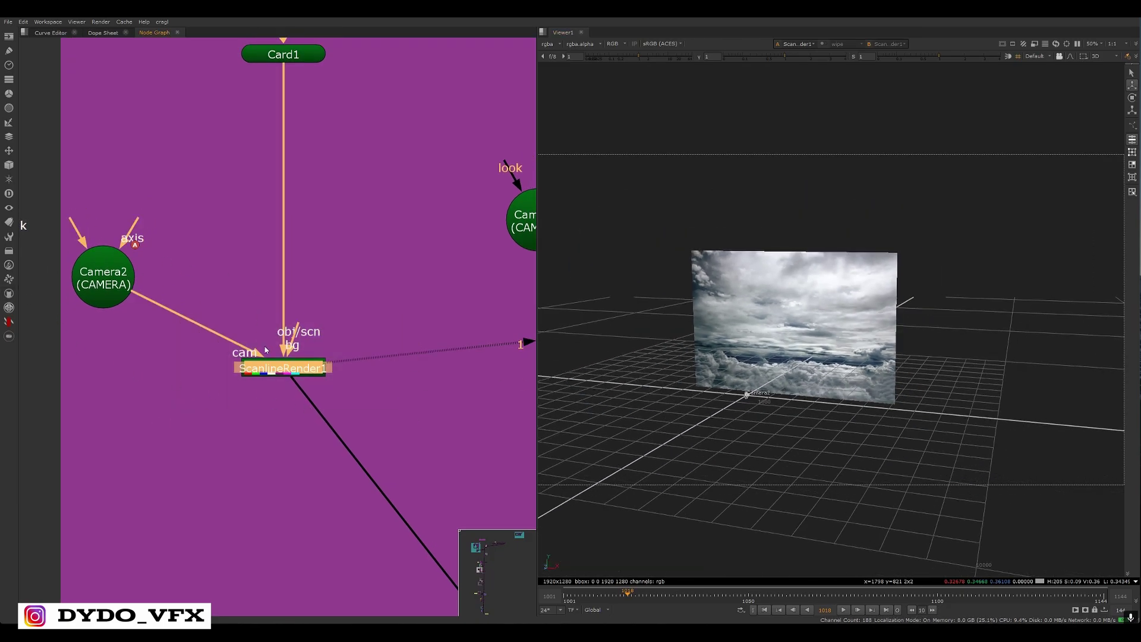
Locate the Camera2 node that feeds the cam input of ScanlineRender1
{"action": "middle_click_drag", "start_coordinate": [164, 332], "coordinate": [255, 340]}
{"action": "left_click_drag", "start_coordinate": [477, 319], "coordinate": [222, 422]}
{"action": "middle_click_drag", "start_coordinate": [259, 419], "coordinate": [251, 434]}
{"action": "left_click_drag", "start_coordinate": [296, 207], "coordinate": [62, 375]}
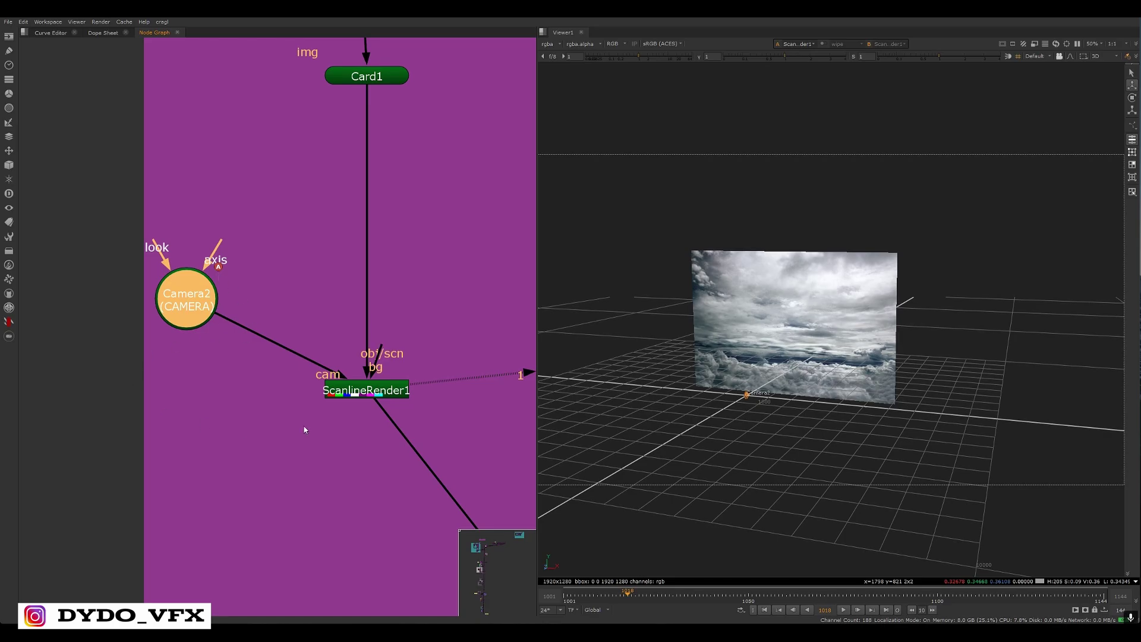
View the combined output of both sky renders at Merge15 in 2D
{"action": "left_click", "coordinate": [359, 391]}
{"action": "middle_click_drag", "start_coordinate": [437, 502], "coordinate": [350, 402]}
{"action": "scroll", "coordinate": [389, 461], "scroll_direction": "down", "scroll_amount": 4}
{"action": "middle_click_drag", "start_coordinate": [469, 523], "coordinate": [333, 401]}
{"action": "left_click", "coordinate": [320, 400]}
{"action": "key", "text": "1"}
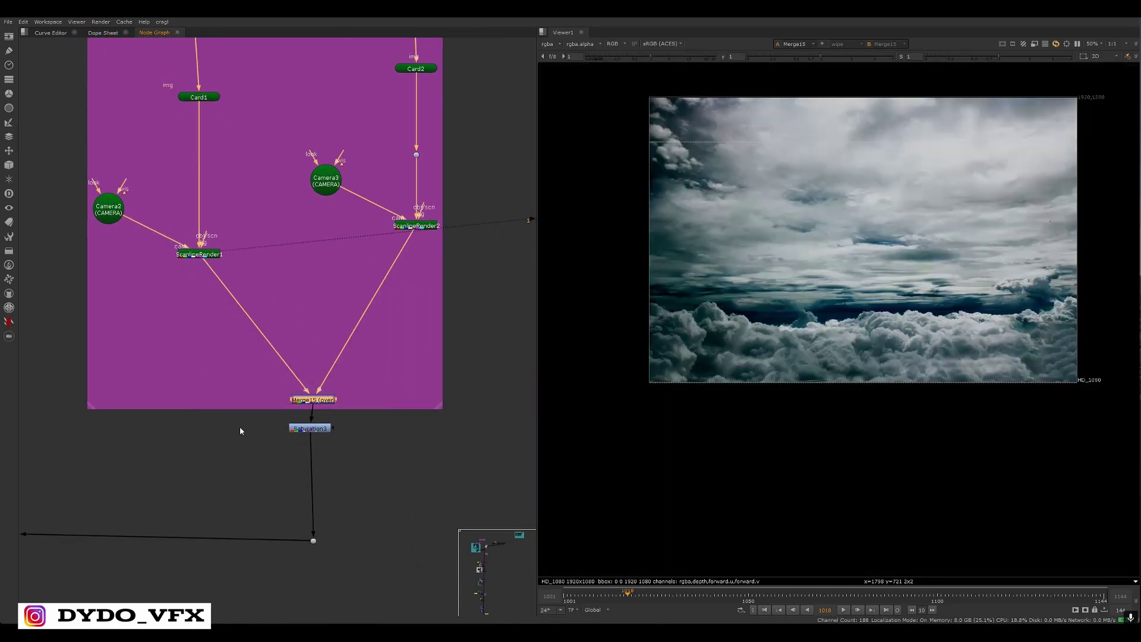
{"action": "left_click", "coordinate": [240, 427]}
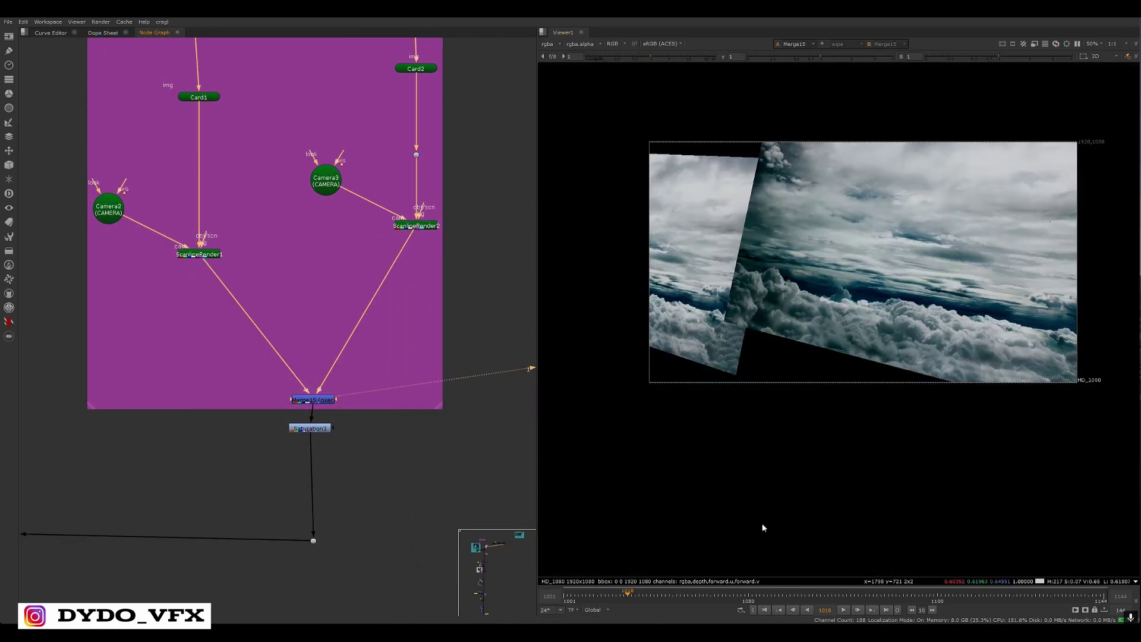
Scrub the timeline to check how the two projected skies follow the camera movement
{"action": "left_click", "coordinate": [668, 597]}
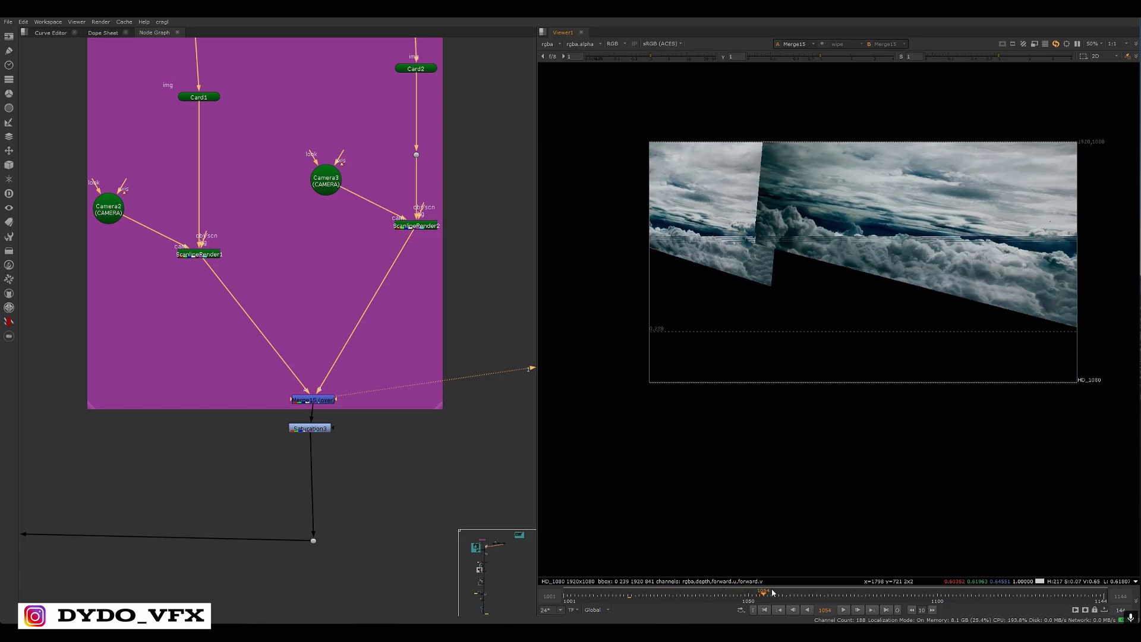
{"action": "left_click", "coordinate": [609, 597]}
{"action": "left_click_drag", "start_coordinate": [609, 596], "coordinate": [590, 596]}
Trace the sky branch down the main pipe and view the merge that combines it with the CG render
{"action": "middle_click_drag", "start_coordinate": [252, 423], "coordinate": [372, 357]}
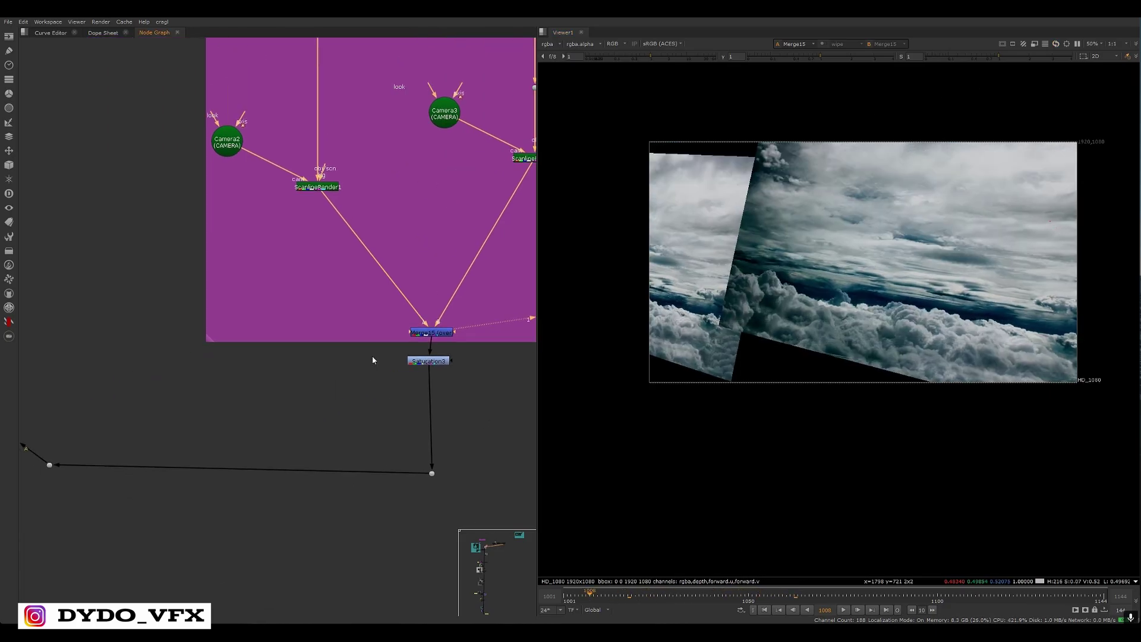
{"action": "scroll", "coordinate": [372, 356], "scroll_direction": "down", "scroll_amount": 3}
{"action": "middle_click_drag", "start_coordinate": [119, 407], "coordinate": [227, 326]}
{"action": "scroll", "coordinate": [357, 331], "scroll_direction": "up", "scroll_amount": 2}
{"action": "scroll", "coordinate": [227, 326], "scroll_direction": "down", "scroll_amount": 2}
{"action": "middle_click_drag", "start_coordinate": [517, 231], "coordinate": [391, 267]}
{"action": "middle_click_drag", "start_coordinate": [103, 410], "coordinate": [304, 288]}
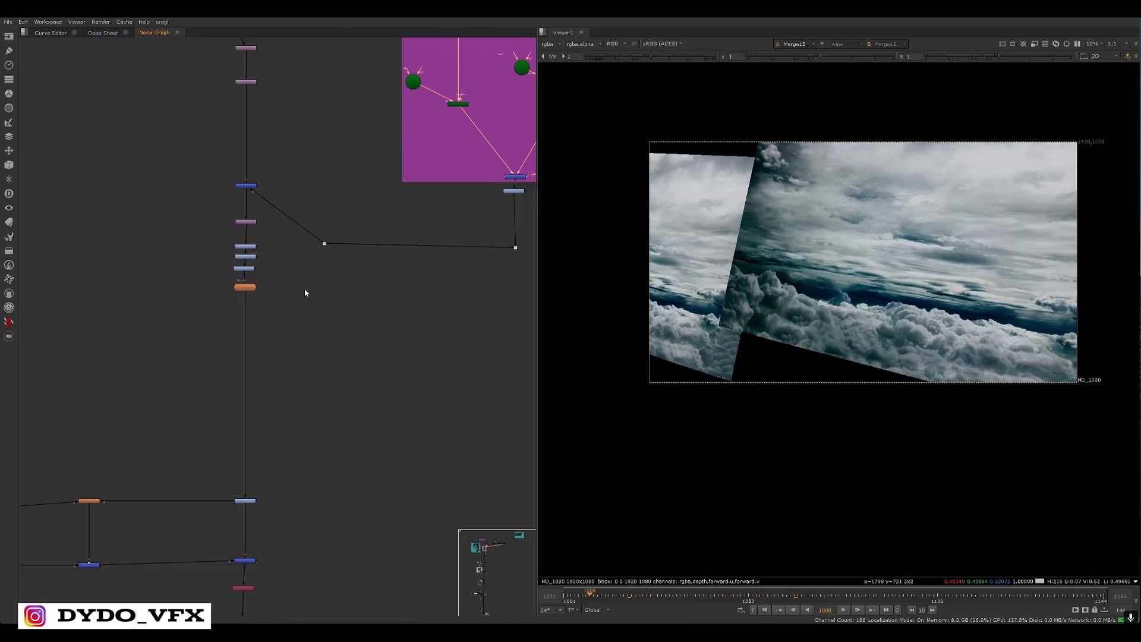
{"action": "middle_click_drag", "start_coordinate": [234, 524], "coordinate": [308, 336]}
{"action": "scroll", "coordinate": [309, 338], "scroll_direction": "up", "scroll_amount": 3}
{"action": "left_click_drag", "start_coordinate": [422, 369], "coordinate": [256, 401]}
{"action": "key", "text": "1"}
{"action": "scroll", "coordinate": [237, 380], "scroll_direction": "down", "scroll_amount": 6}
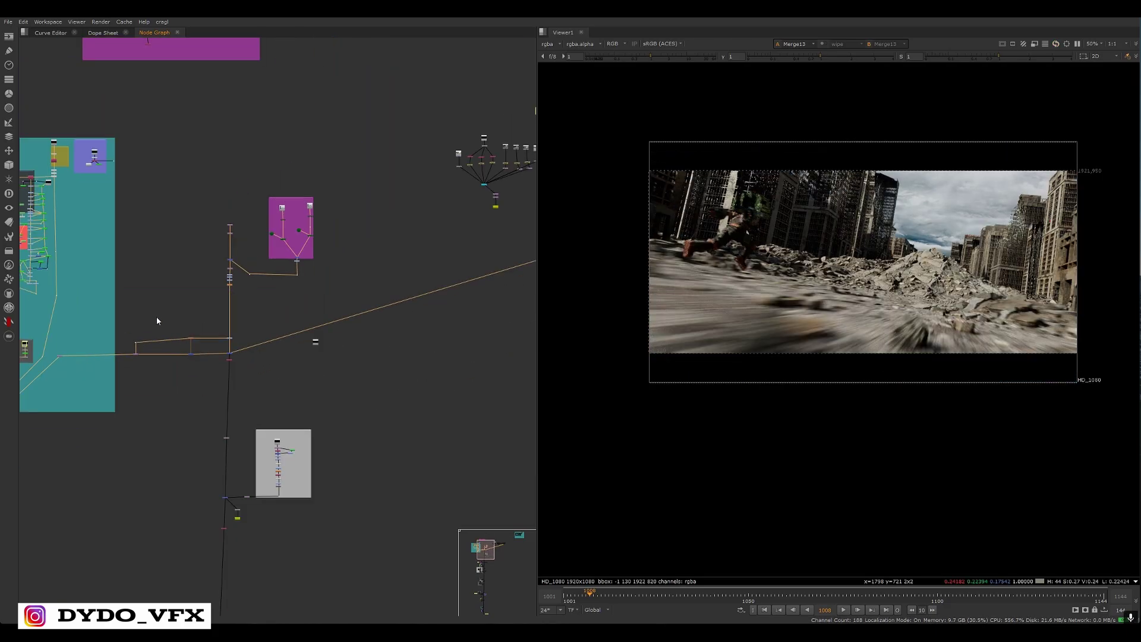
Examine how the "all" CG backdrop and the SKY backdrop connect into the main composite
{"action": "middle_click_drag", "start_coordinate": [156, 320], "coordinate": [303, 342]}
{"action": "left_click_drag", "start_coordinate": [301, 112], "coordinate": [33, 447]}
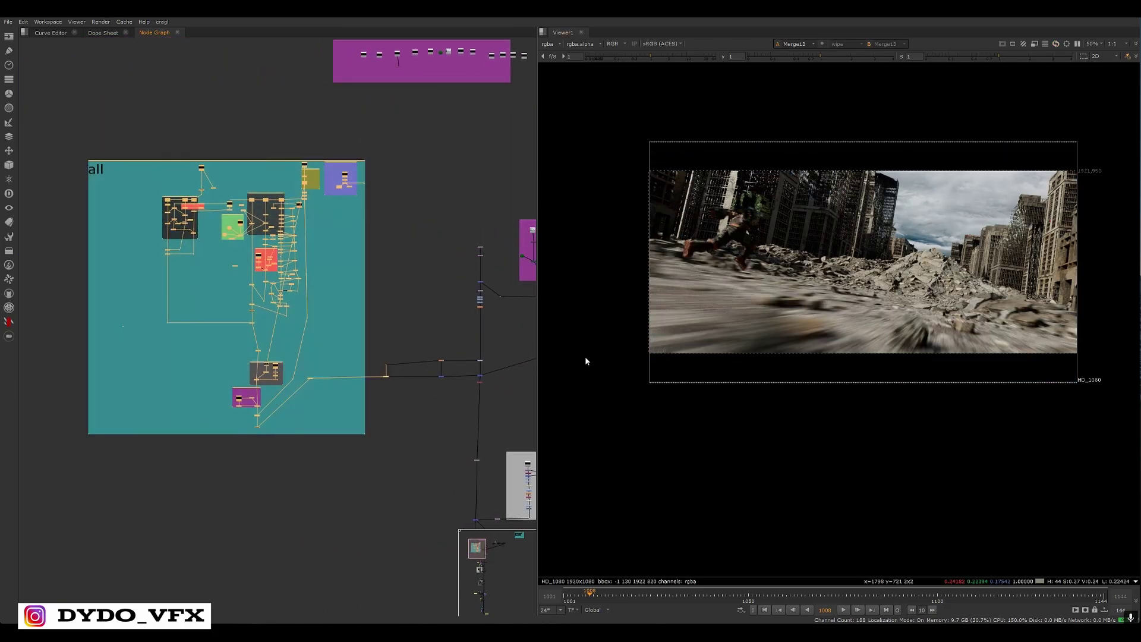
{"action": "scroll", "coordinate": [377, 366], "scroll_direction": "up", "scroll_amount": 5}
{"action": "middle_click_drag", "start_coordinate": [498, 386], "coordinate": [399, 368]}
{"action": "left_click_drag", "start_coordinate": [371, 325], "coordinate": [334, 349]}
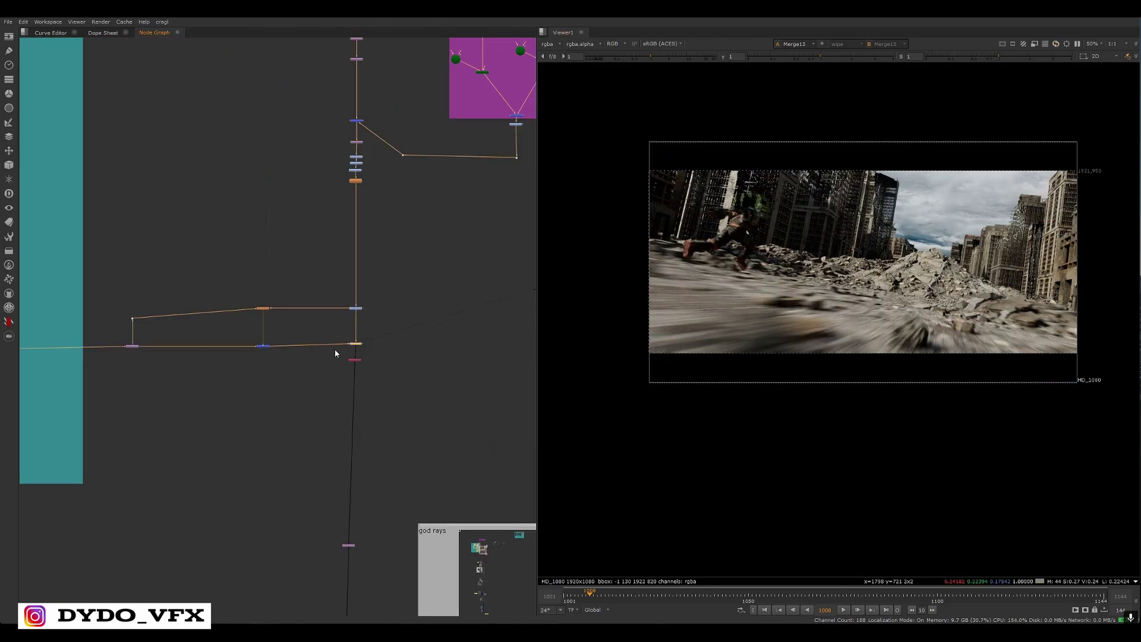
{"action": "middle_click_drag", "start_coordinate": [446, 287], "coordinate": [400, 334]}
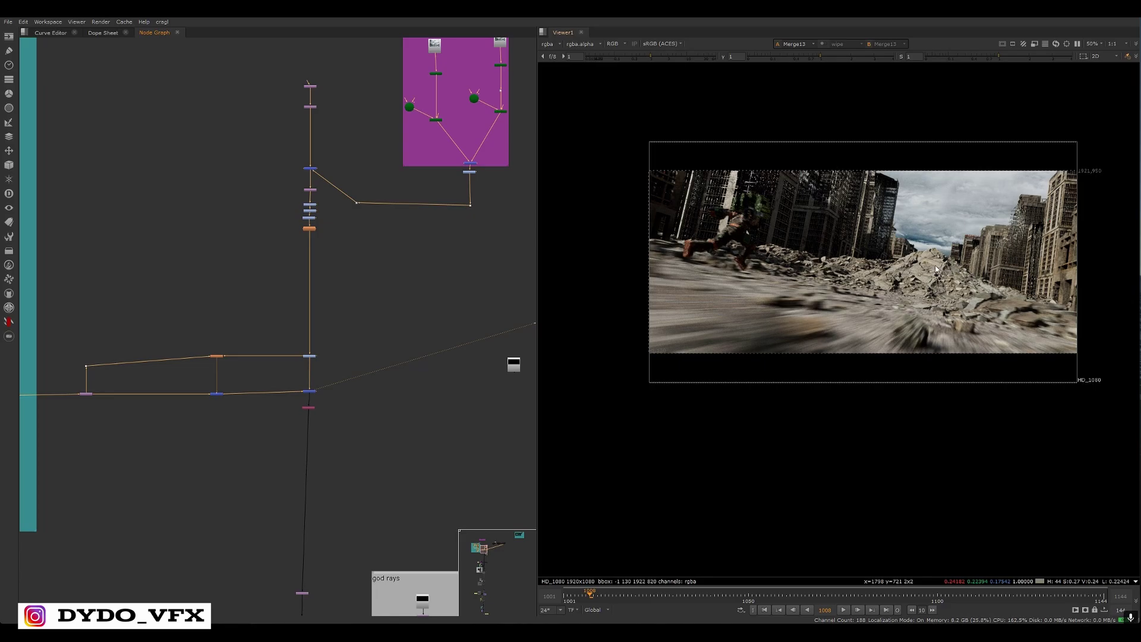
{"action": "middle_click_drag", "start_coordinate": [347, 340], "coordinate": [166, 526]}
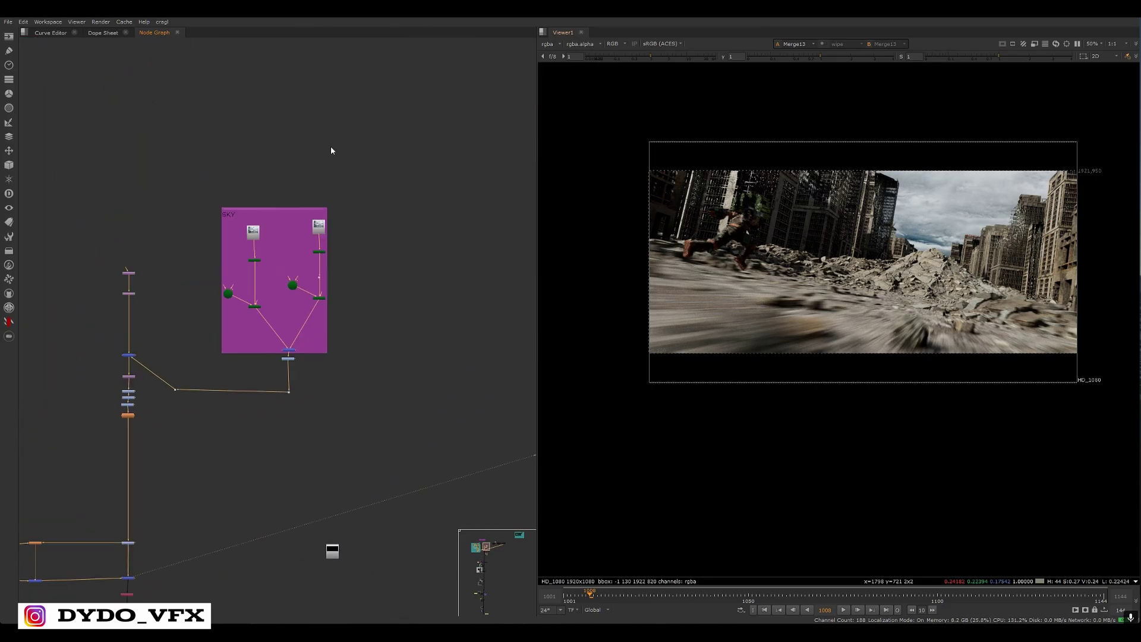
{"action": "middle_click_drag", "start_coordinate": [149, 432], "coordinate": [294, 239]}
{"action": "scroll", "coordinate": [237, 395], "scroll_direction": "up", "scroll_amount": 3}
{"action": "middle_click_drag", "start_coordinate": [410, 218], "coordinate": [284, 484]}
{"action": "scroll", "coordinate": [377, 287], "scroll_direction": "down", "scroll_amount": 3}
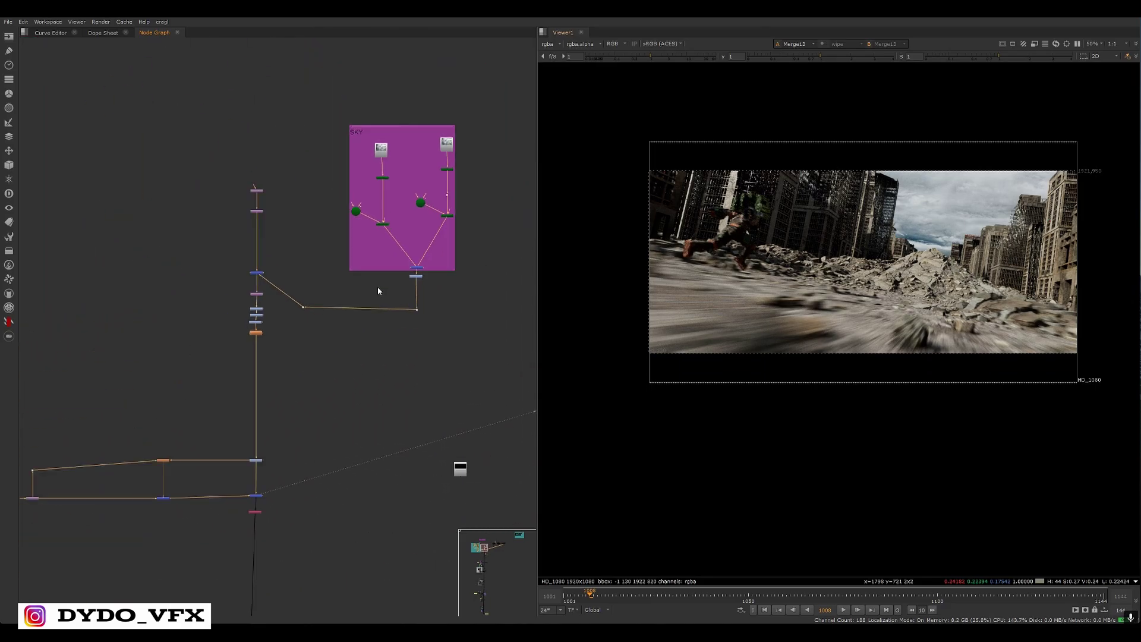
Toggle all nodes of the SKY setup off and on to compare the composite, leave them enabled, and go to frame 1030
{"action": "left_click_drag", "start_coordinate": [506, 54], "coordinate": [336, 286]}
{"action": "key", "text": "d"}
{"action": "key", "text": "d"}
{"action": "key", "text": "d"}
{"action": "key", "text": "d"}
{"action": "key", "text": "d"}
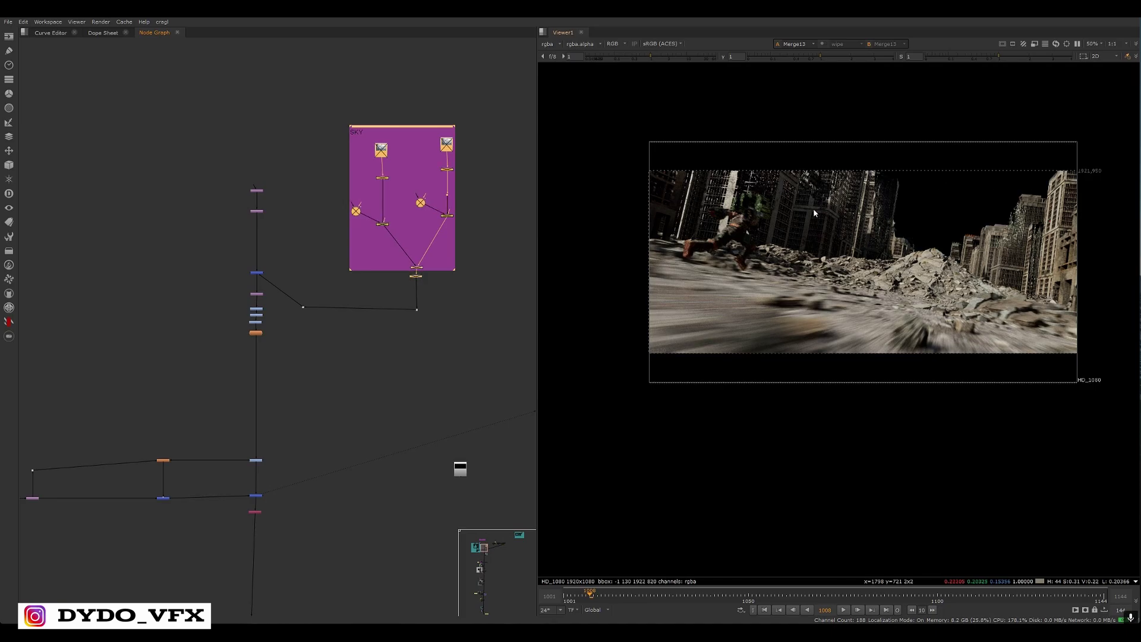
{"action": "key", "text": "d"}
{"action": "key", "text": "d"}
{"action": "key", "text": "d"}
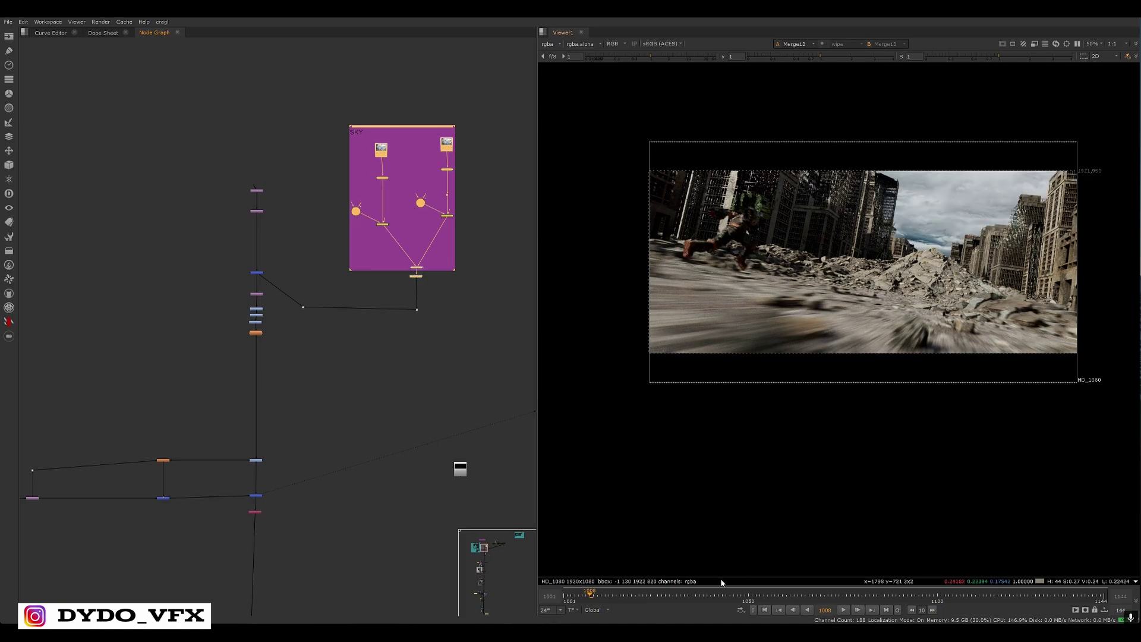
{"action": "left_click", "coordinate": [674, 594]}
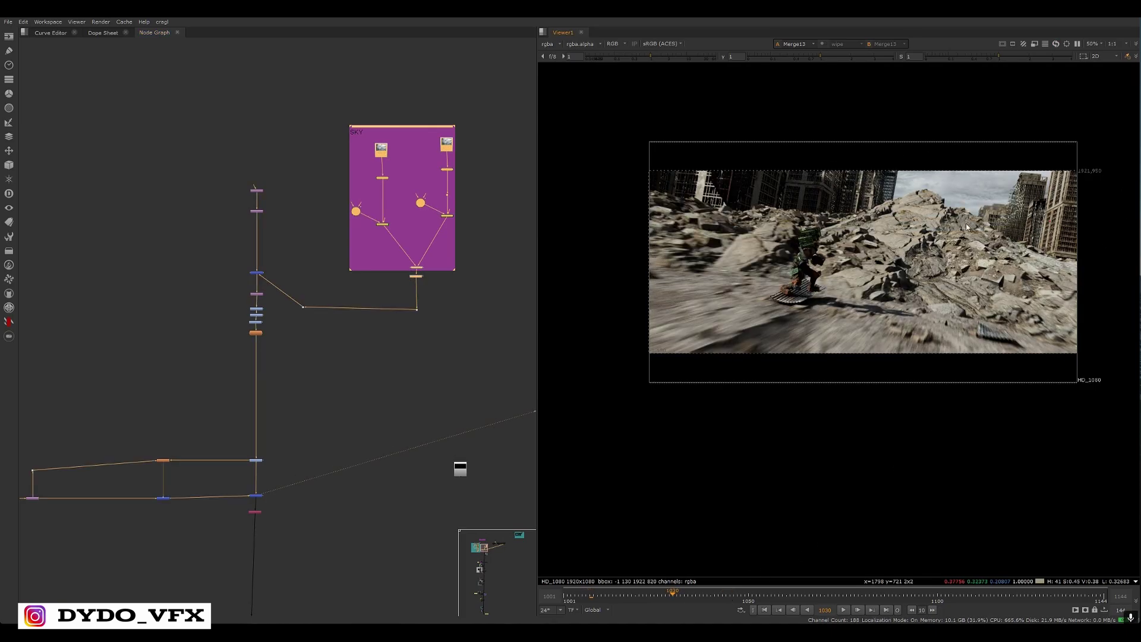
Open the properties of ScanlineRender1 in the SKY backdrop to review its settings, and close them
{"action": "scroll", "coordinate": [361, 274], "scroll_direction": "up", "scroll_amount": 4}
{"action": "middle_click_drag", "start_coordinate": [407, 237], "coordinate": [323, 355]}
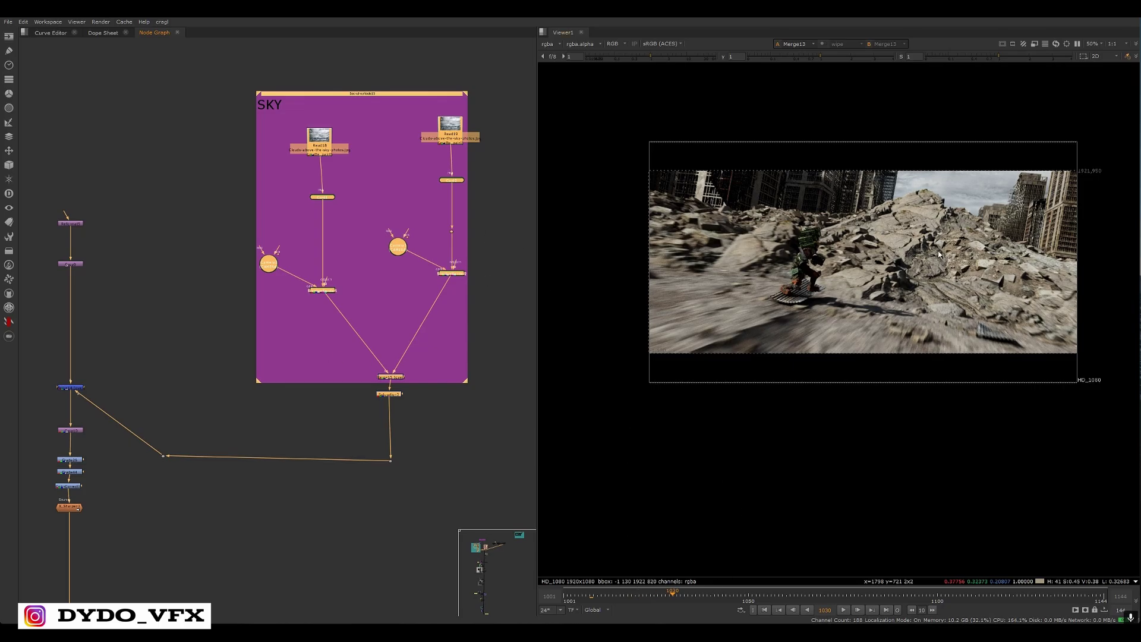
{"action": "scroll", "coordinate": [327, 295], "scroll_direction": "up", "scroll_amount": 5}
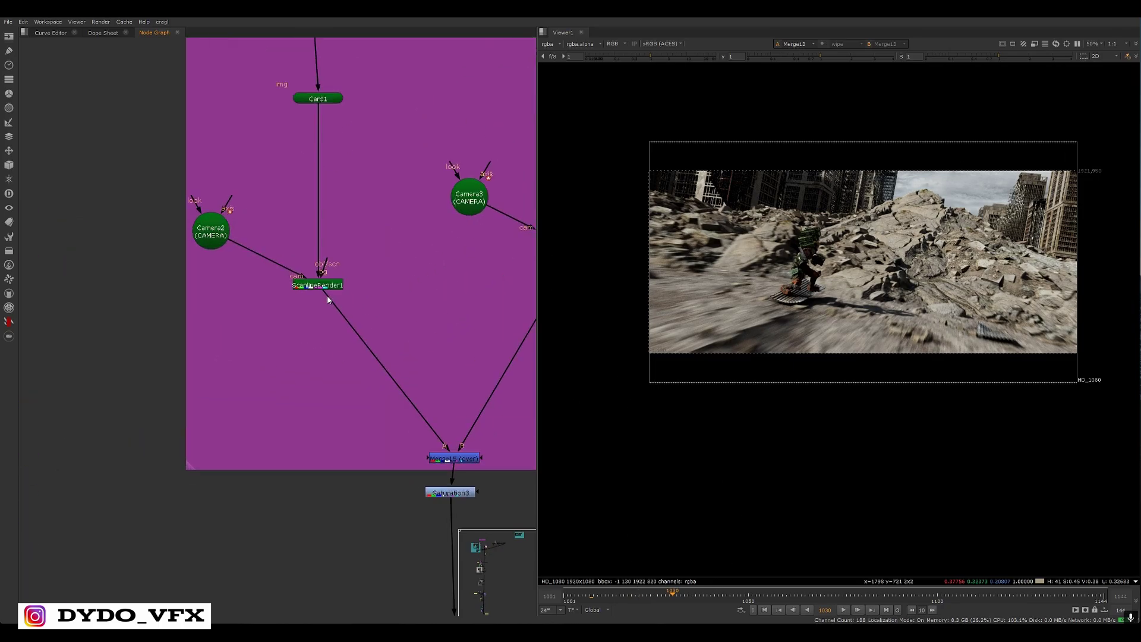
{"action": "scroll", "coordinate": [270, 302], "scroll_direction": "up", "scroll_amount": 4}
{"action": "double_click", "coordinate": [315, 281]}
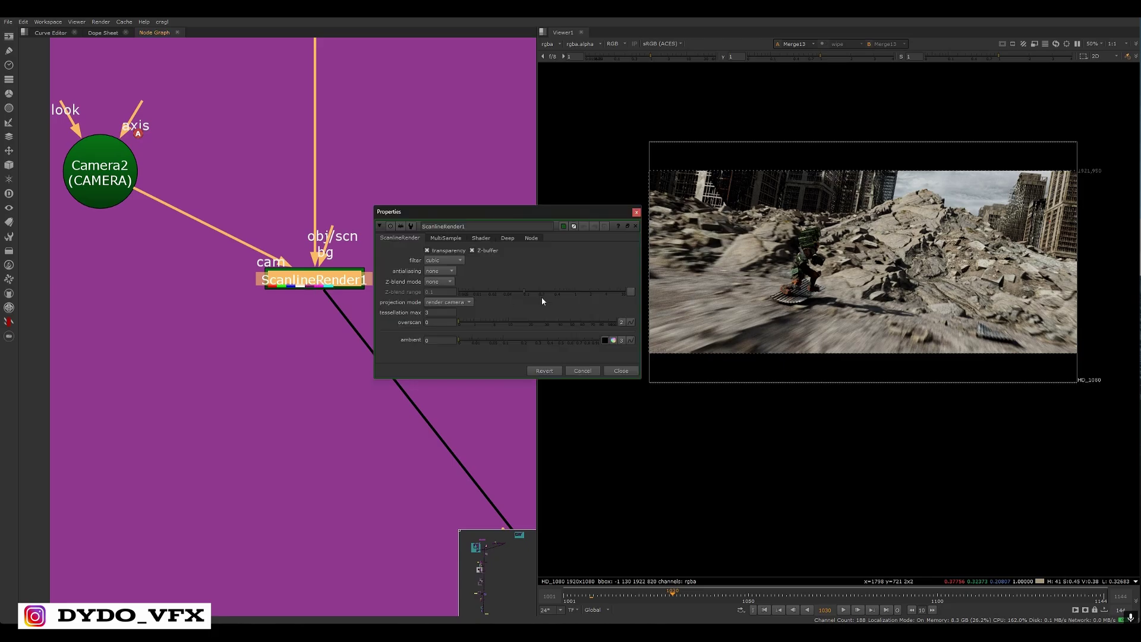
{"action": "left_click", "coordinate": [636, 212]}
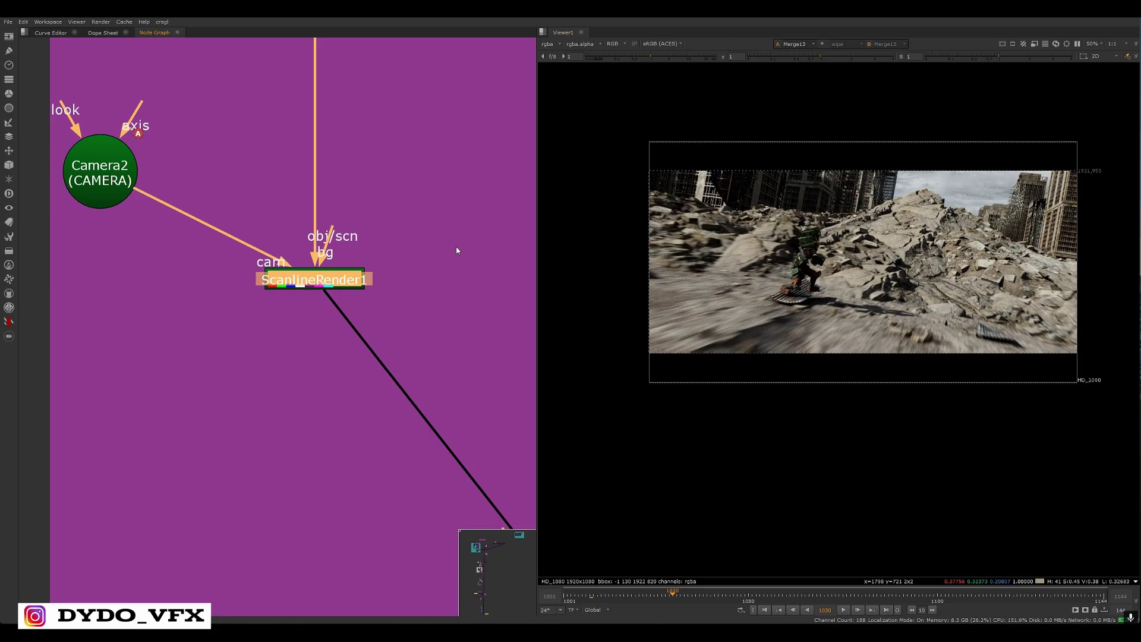
View the 2D sky render of ScanlineRender1 with the whole frame in sight
{"action": "key", "text": "1"}
{"action": "left_click", "coordinate": [213, 346]}
{"action": "scroll", "coordinate": [911, 263], "scroll_direction": "down", "scroll_amount": 3}
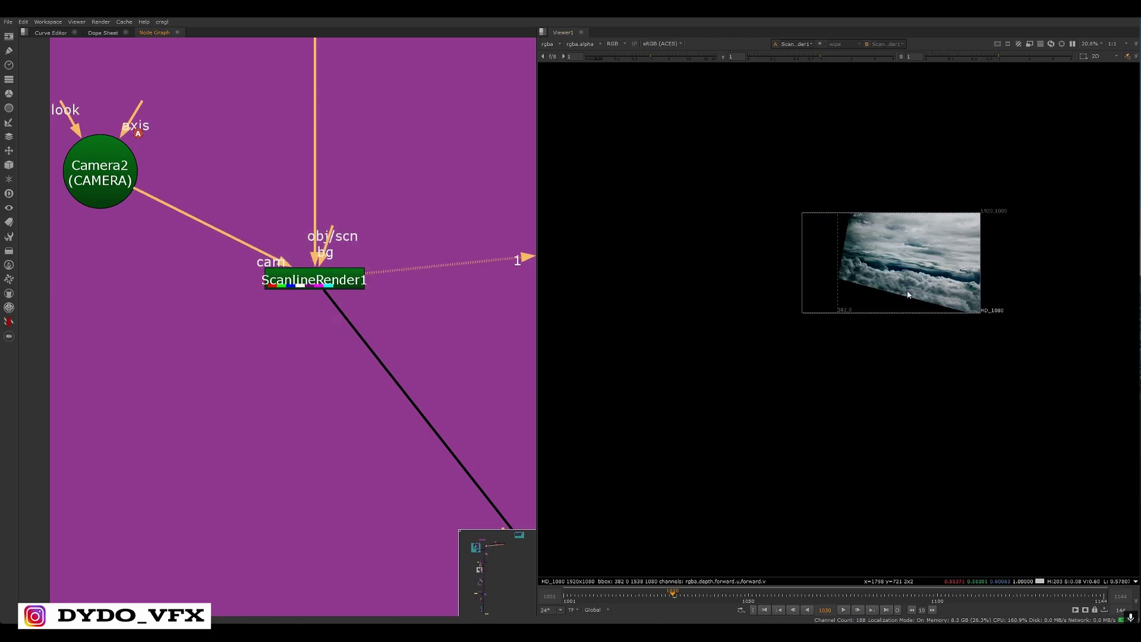
Orbit around the sky card and camera in 3D, switching to the 2D render and back to compare them
{"action": "key", "text": "Tab"}
{"action": "left_click_drag", "start_coordinate": [900, 323], "coordinate": [923, 312], "text": "ctrl"}
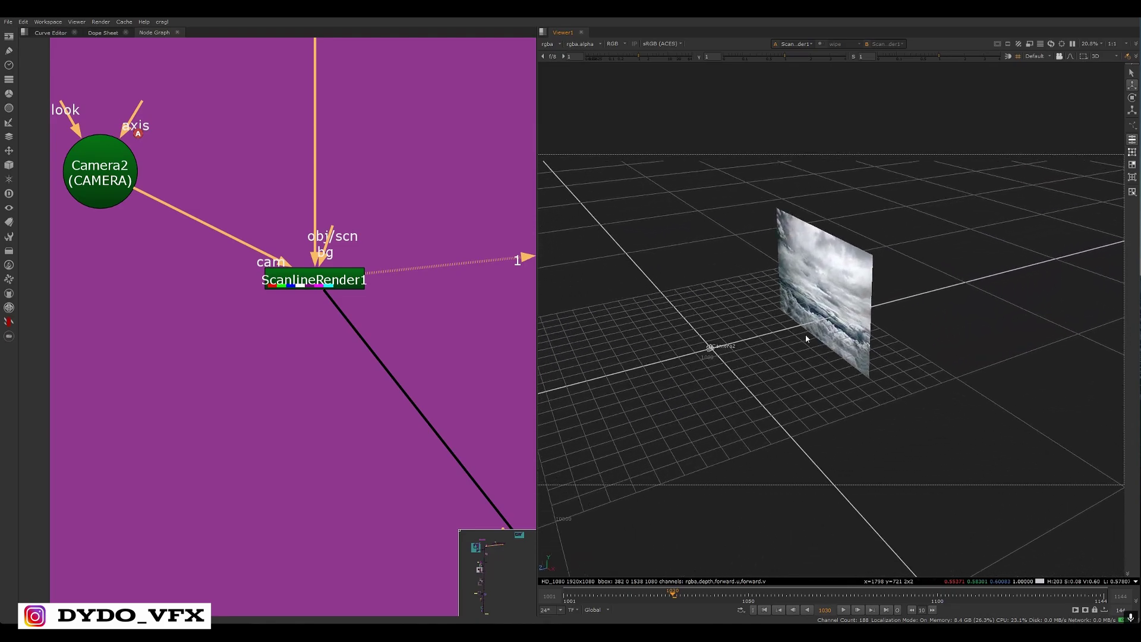
{"action": "left_click_drag", "start_coordinate": [805, 335], "coordinate": [779, 347], "text": "ctrl"}
{"action": "left_click_drag", "start_coordinate": [648, 204], "coordinate": [845, 362], "text": "ctrl"}
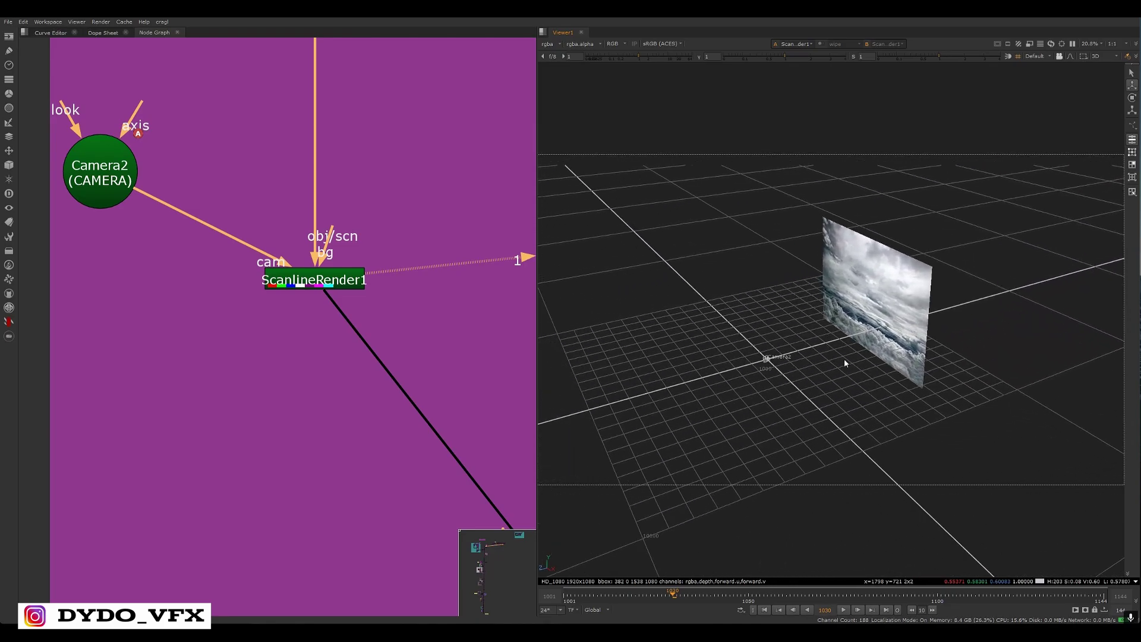
{"action": "key", "text": "Tab"}
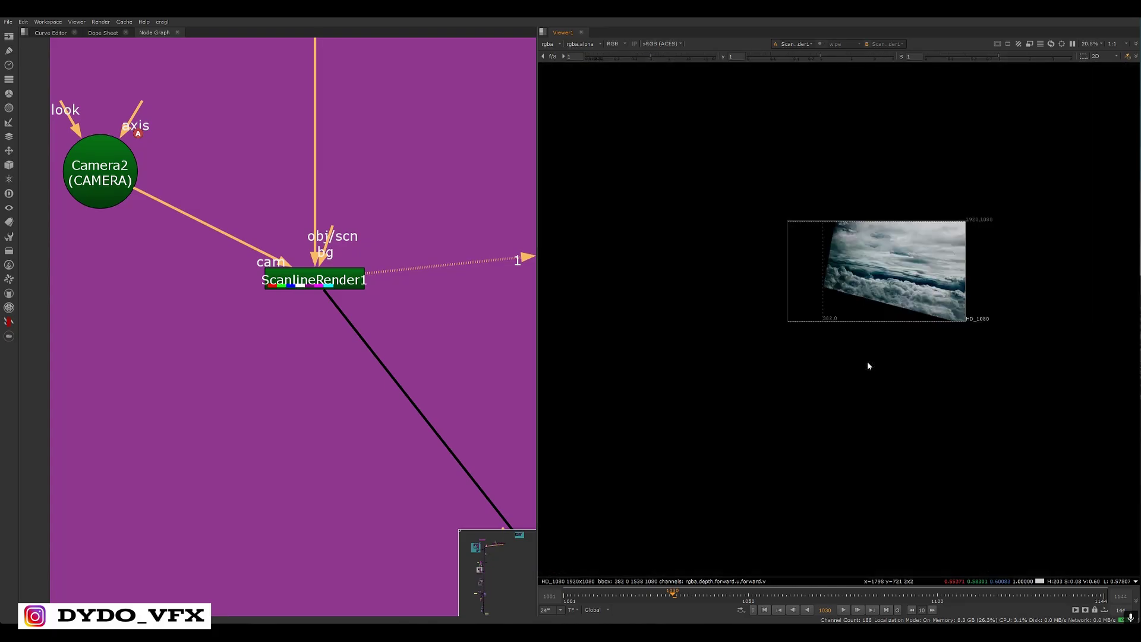
{"action": "key", "text": "Tab"}
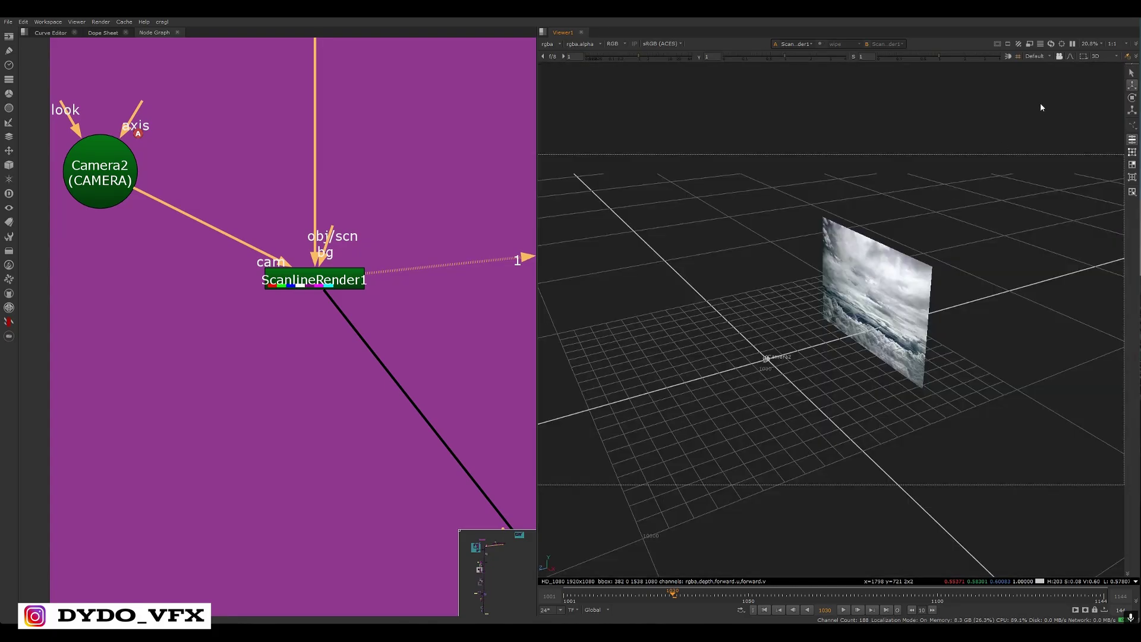
Examine the sky card's placement relative to the camera in the 3D scene from several angles and distances
{"action": "left_click", "coordinate": [1107, 57]}
{"action": "left_click", "coordinate": [1092, 67]}
{"action": "left_click", "coordinate": [1097, 59]}
{"action": "left_click", "coordinate": [1093, 72]}
{"action": "left_click_drag", "start_coordinate": [824, 360], "coordinate": [891, 321], "text": "ctrl"}
{"action": "scroll", "coordinate": [891, 321], "scroll_direction": "down", "scroll_amount": 5}
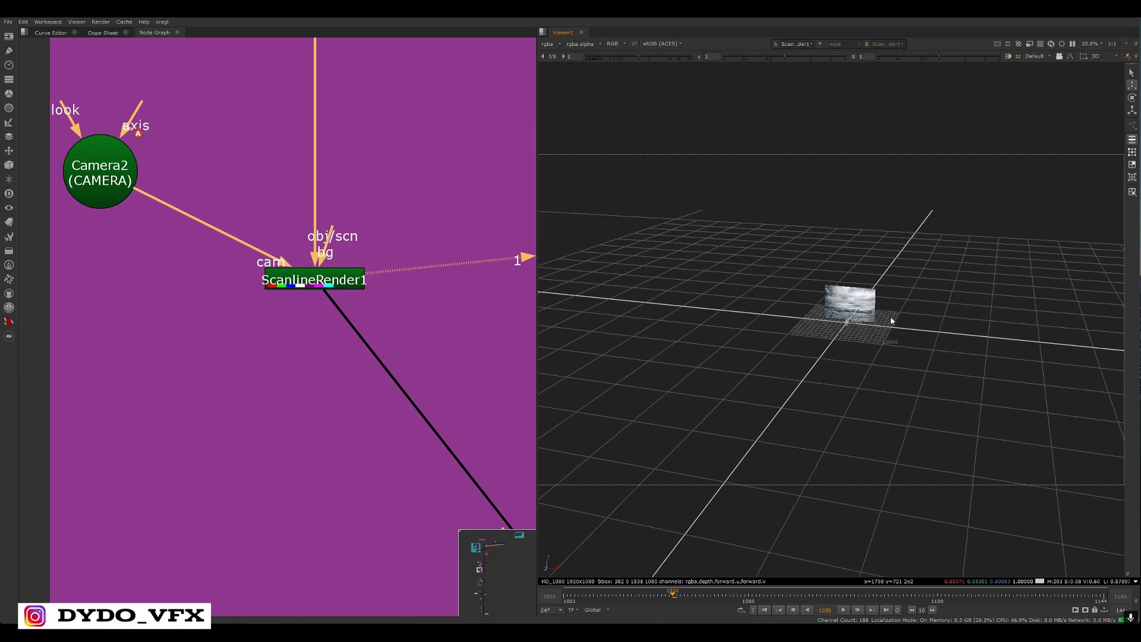
{"action": "scroll", "coordinate": [908, 317], "scroll_direction": "up", "scroll_amount": 4}
{"action": "scroll", "coordinate": [909, 317], "scroll_direction": "up", "scroll_amount": 3}
{"action": "left_click_drag", "start_coordinate": [957, 300], "coordinate": [823, 387], "text": "alt"}
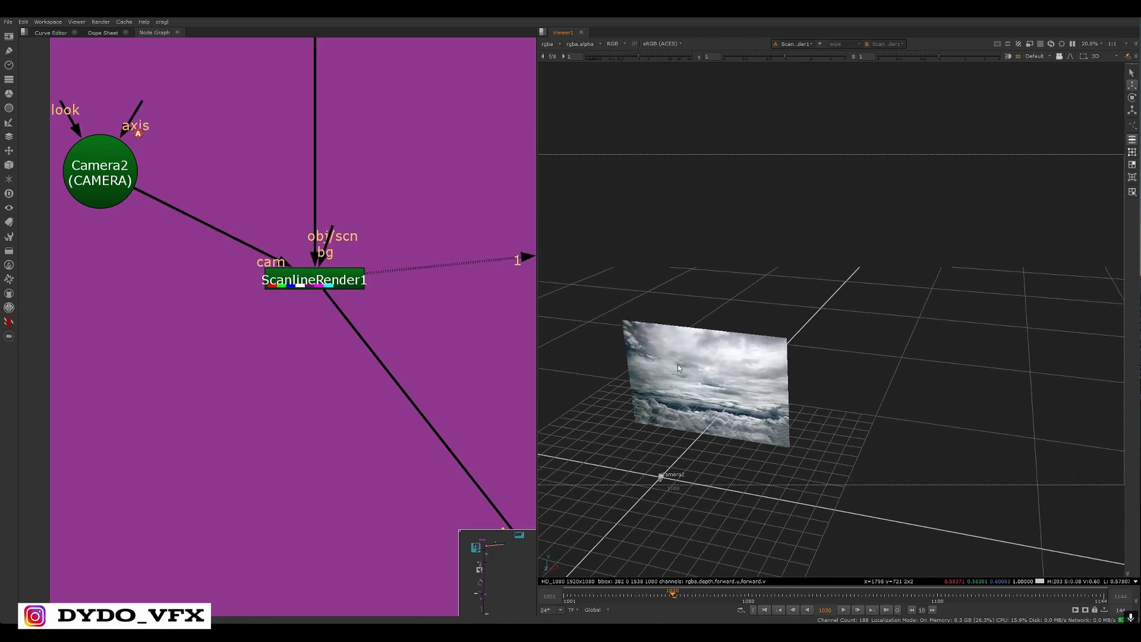
{"action": "left_click_drag", "start_coordinate": [726, 382], "coordinate": [865, 298], "text": "ctrl"}
{"action": "scroll", "coordinate": [900, 302], "scroll_direction": "up", "scroll_amount": 4}
{"action": "left_click", "coordinate": [852, 340]}
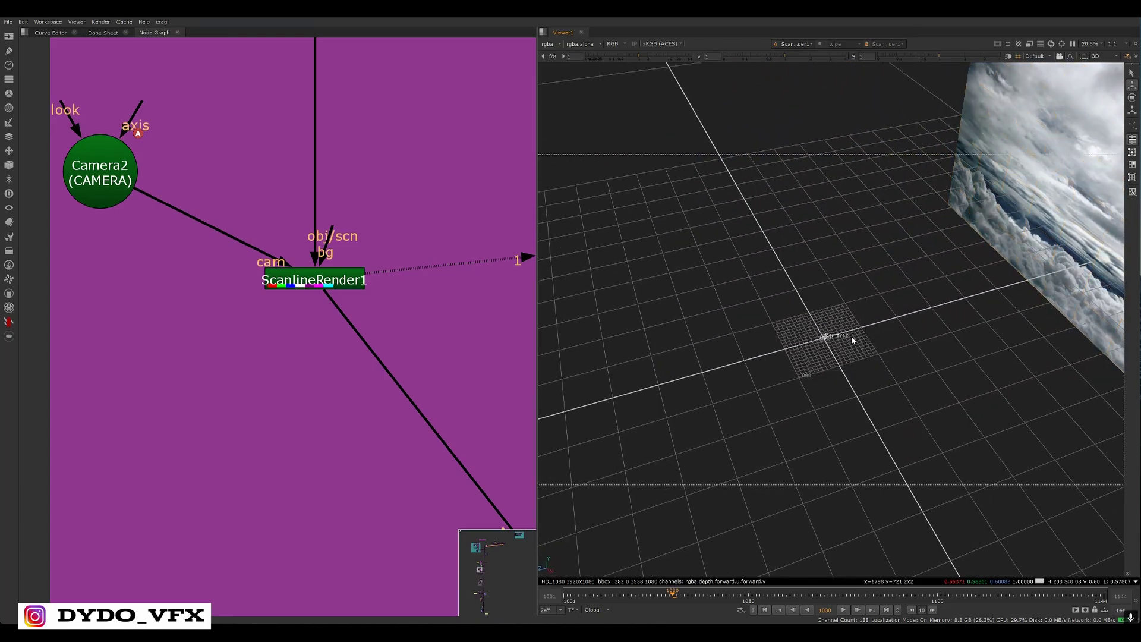
{"action": "left_click_drag", "start_coordinate": [885, 367], "coordinate": [866, 213], "text": "ctrl"}
{"action": "scroll", "coordinate": [831, 297], "scroll_direction": "down", "scroll_amount": 1}
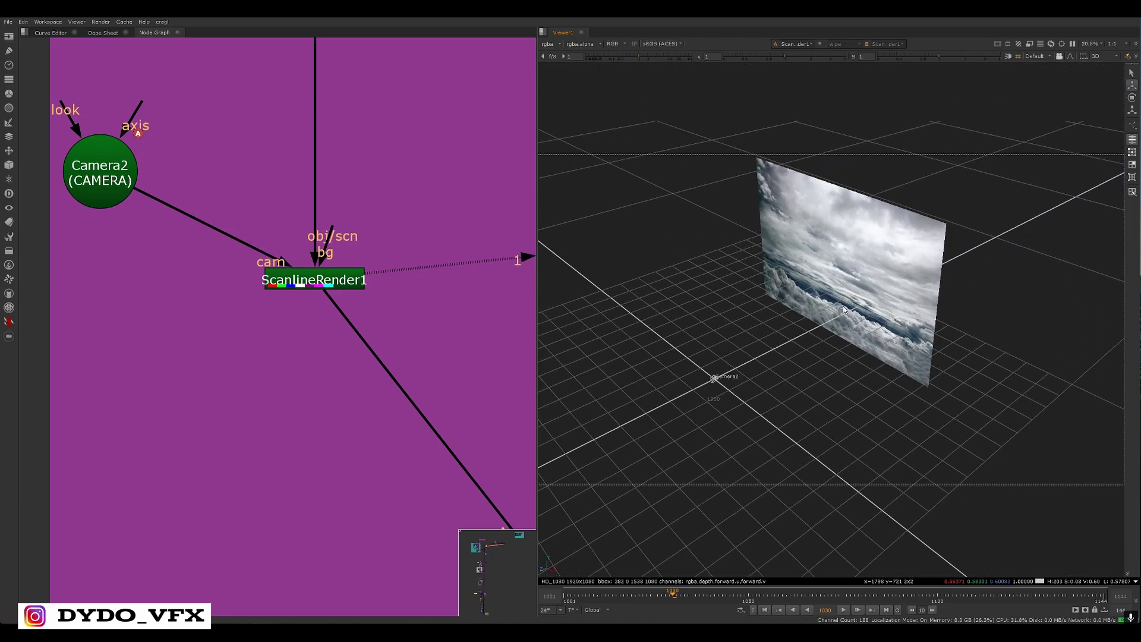
{"action": "middle_click_drag", "start_coordinate": [782, 353], "coordinate": [867, 291]}
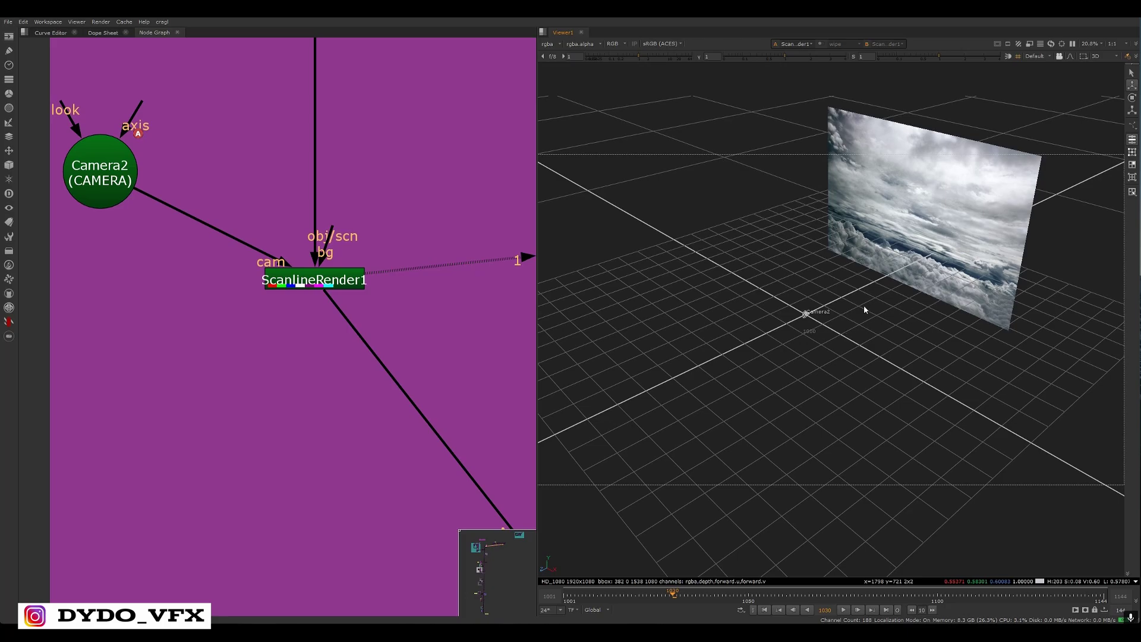
{"action": "left_click_drag", "start_coordinate": [865, 310], "coordinate": [864, 296], "text": "ctrl"}
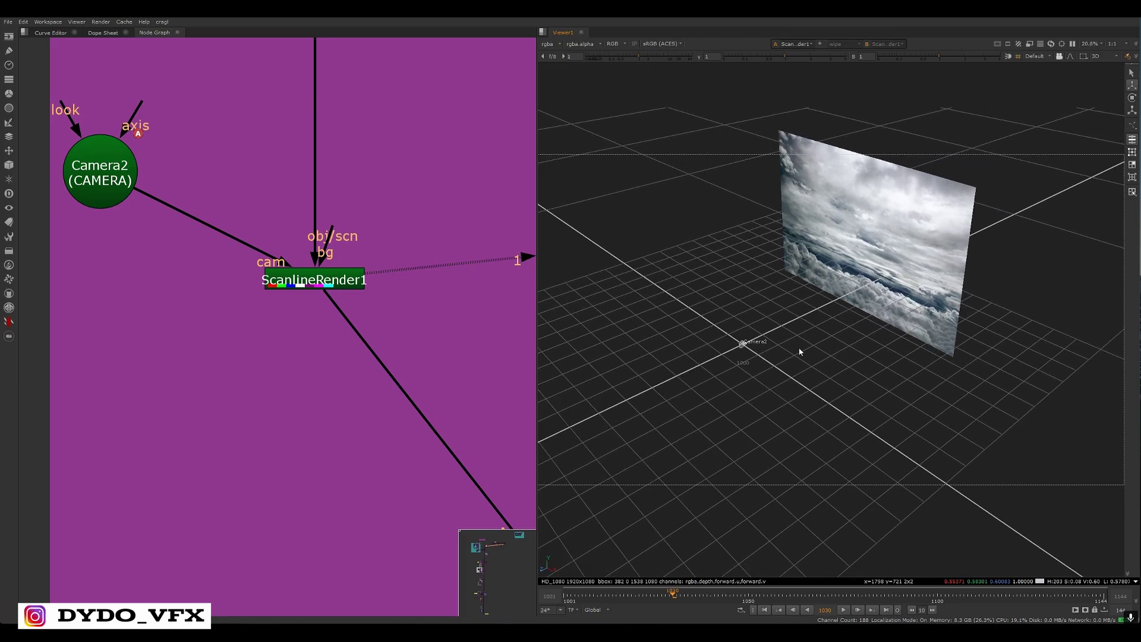
View the composite at Merge13 below the SKY setup and check several frames, ending on frame 1031
{"action": "scroll", "coordinate": [208, 392], "scroll_direction": "down", "scroll_amount": 8}
{"action": "middle_click_drag", "start_coordinate": [232, 505], "coordinate": [358, 262]}
{"action": "middle_click_drag", "start_coordinate": [181, 440], "coordinate": [327, 269]}
{"action": "left_click", "coordinate": [314, 412]}
{"action": "key", "text": "1"}
{"action": "scroll", "coordinate": [914, 284], "scroll_direction": "up", "scroll_amount": 3}
{"action": "left_click", "coordinate": [892, 594]}
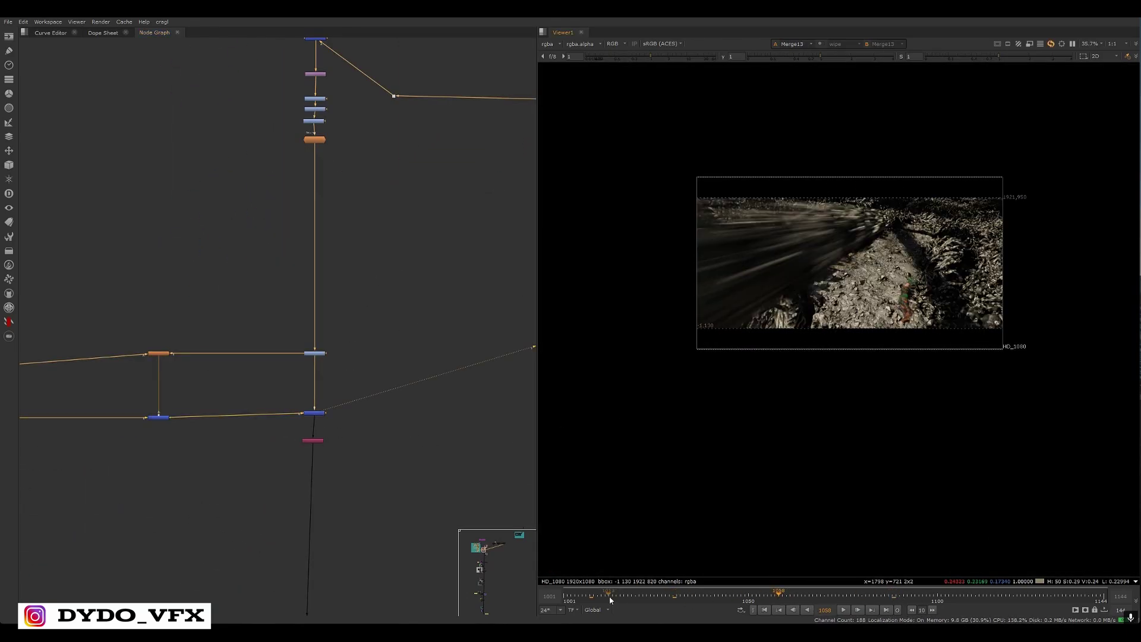
{"action": "left_click", "coordinate": [584, 596]}
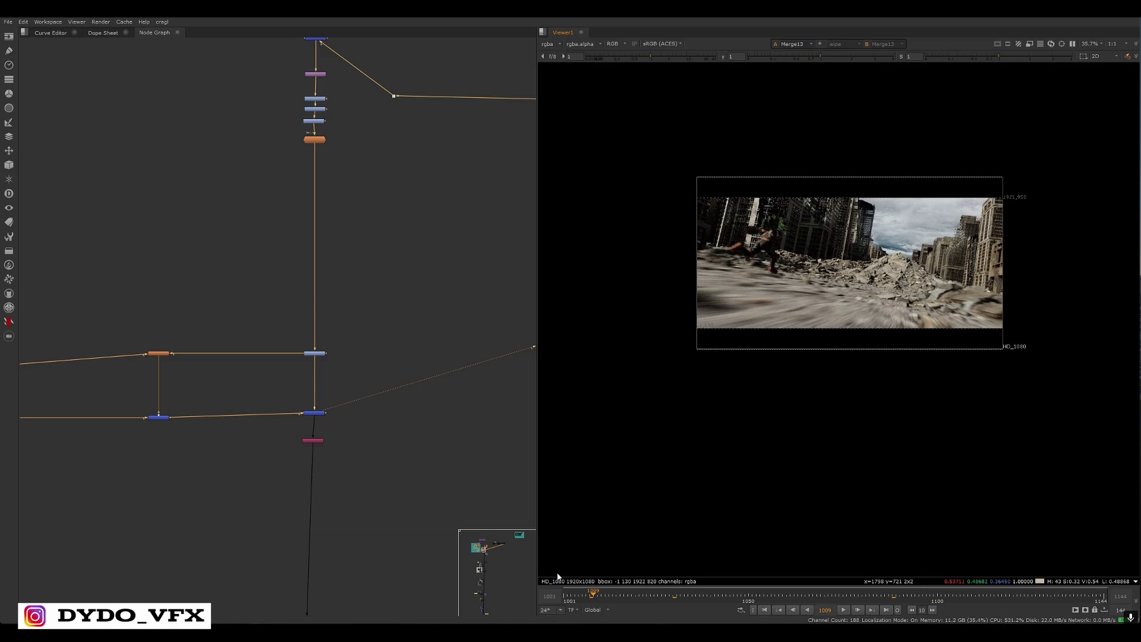
{"action": "left_click_drag", "start_coordinate": [581, 597], "coordinate": [676, 596]}
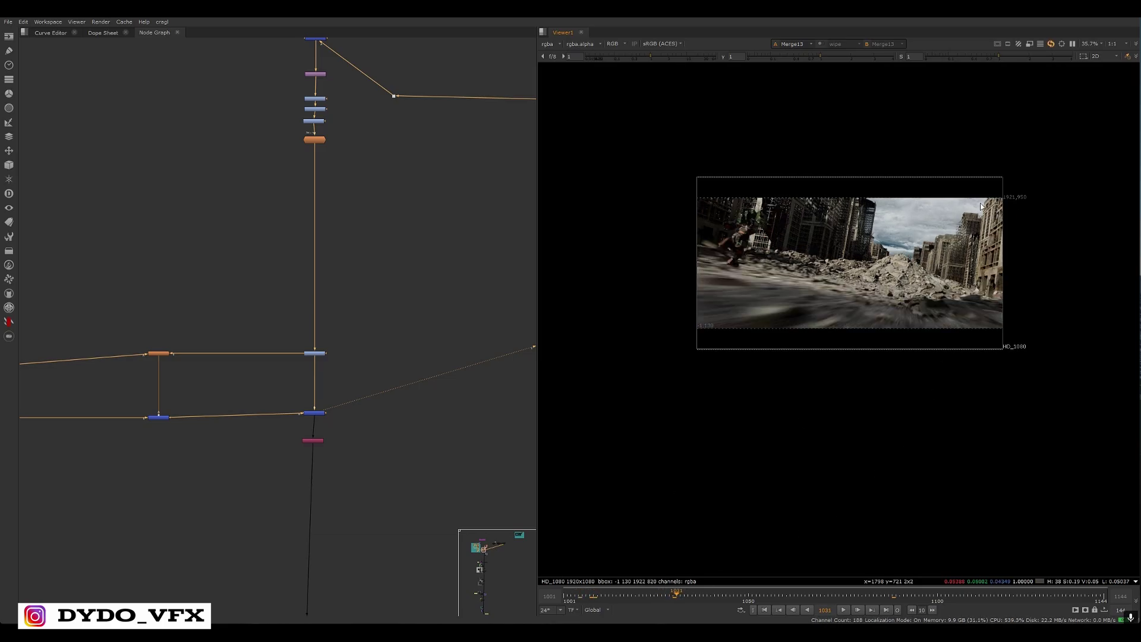
Look over the whole node tree and follow it from the god rays backdrop to the DUST backdrop
{"action": "scroll", "coordinate": [377, 347], "scroll_direction": "down", "scroll_amount": 4}
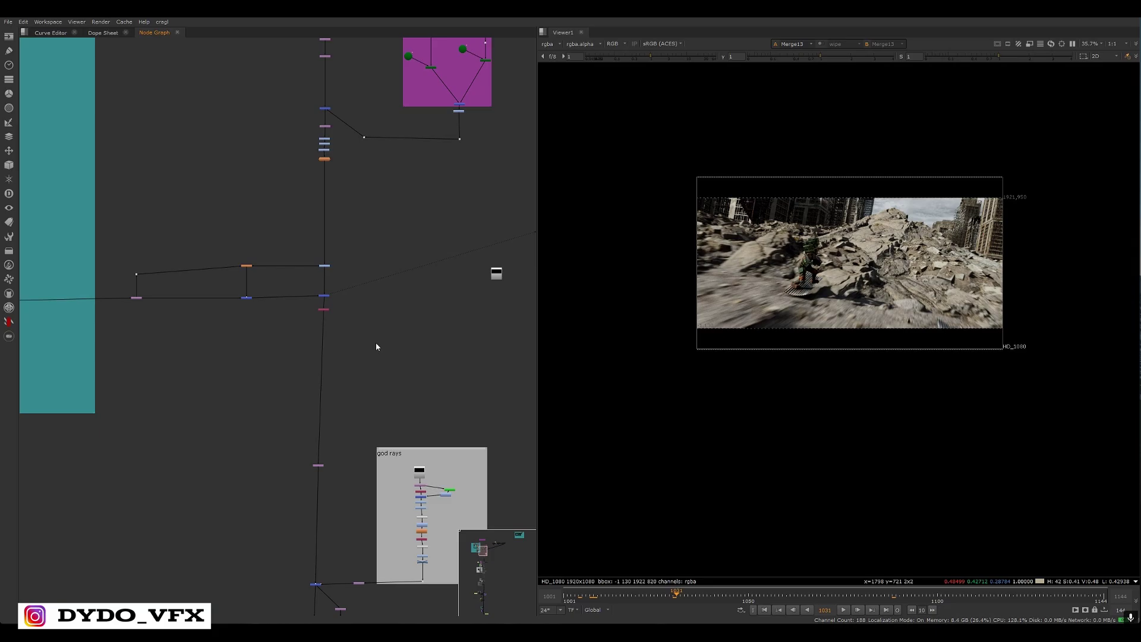
{"action": "scroll", "coordinate": [375, 347], "scroll_direction": "down", "scroll_amount": 6}
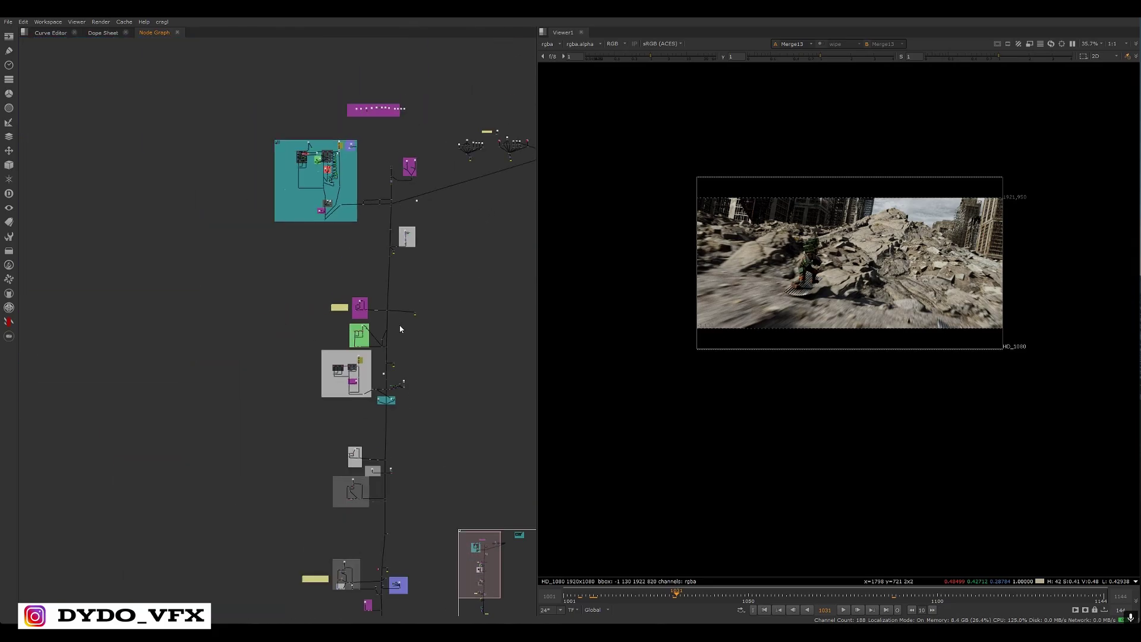
{"action": "scroll", "coordinate": [399, 328], "scroll_direction": "down", "scroll_amount": 2}
{"action": "left_click_drag", "start_coordinate": [408, 171], "coordinate": [265, 550]}
{"action": "scroll", "coordinate": [362, 245], "scroll_direction": "up", "scroll_amount": 1}
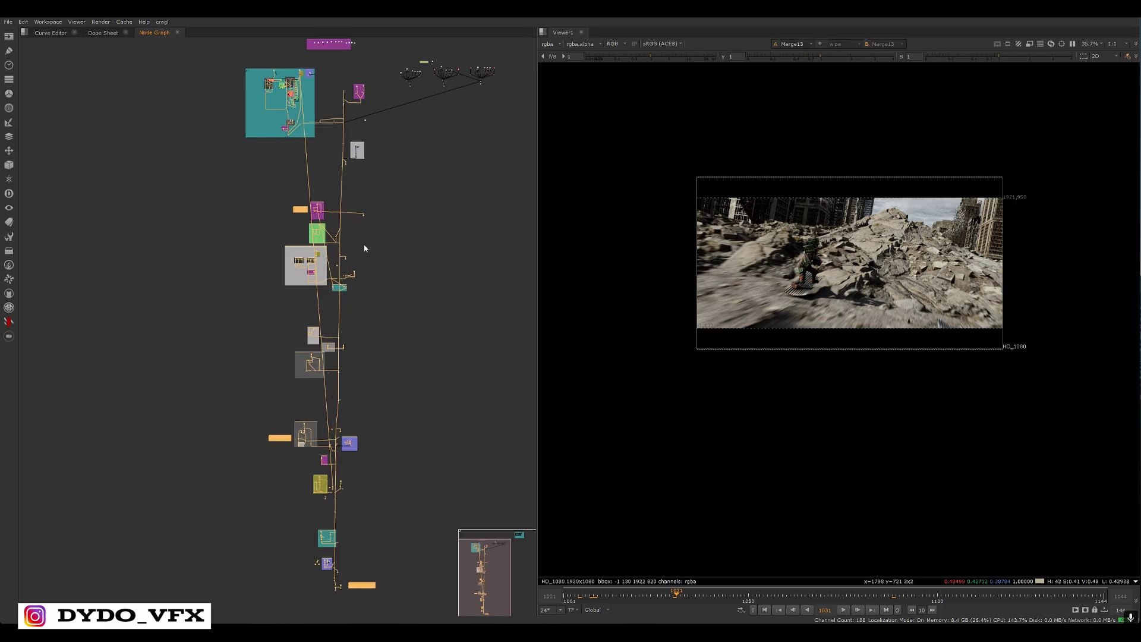
{"action": "scroll", "coordinate": [356, 240], "scroll_direction": "up", "scroll_amount": 3}
{"action": "scroll", "coordinate": [347, 267], "scroll_direction": "up", "scroll_amount": 2}
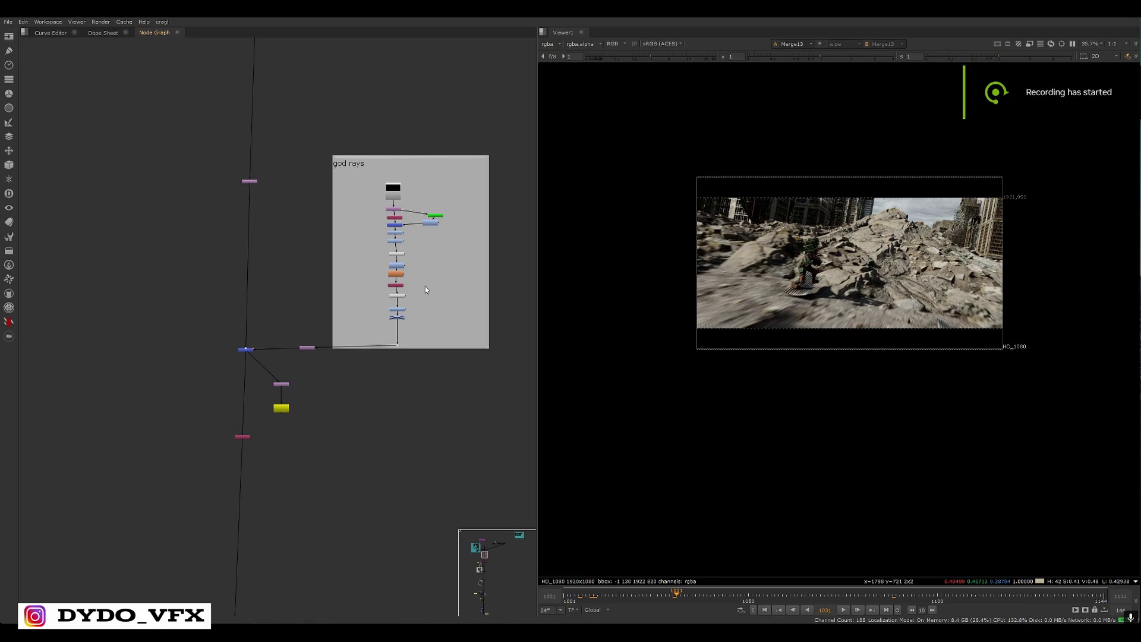
{"action": "scroll", "coordinate": [291, 254], "scroll_direction": "up", "scroll_amount": 1}
{"action": "middle_click_drag", "start_coordinate": [291, 254], "coordinate": [309, 288]}
{"action": "scroll", "coordinate": [342, 380], "scroll_direction": "down", "scroll_amount": 2}
{"action": "middle_click_drag", "start_coordinate": [347, 404], "coordinate": [349, 201]}
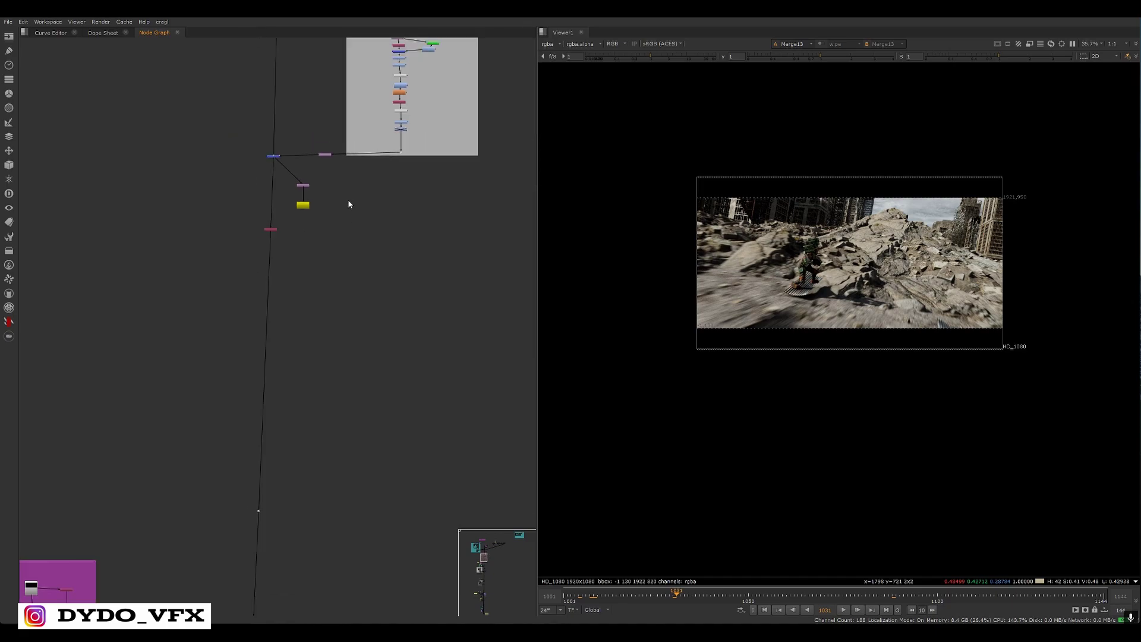
{"action": "scroll", "coordinate": [349, 204], "scroll_direction": "down", "scroll_amount": 2}
{"action": "middle_click_drag", "start_coordinate": [345, 453], "coordinate": [395, 299]}
{"action": "scroll", "coordinate": [272, 463], "scroll_direction": "up", "scroll_amount": 3}
{"action": "middle_click_drag", "start_coordinate": [23, 302], "coordinate": [247, 302]}
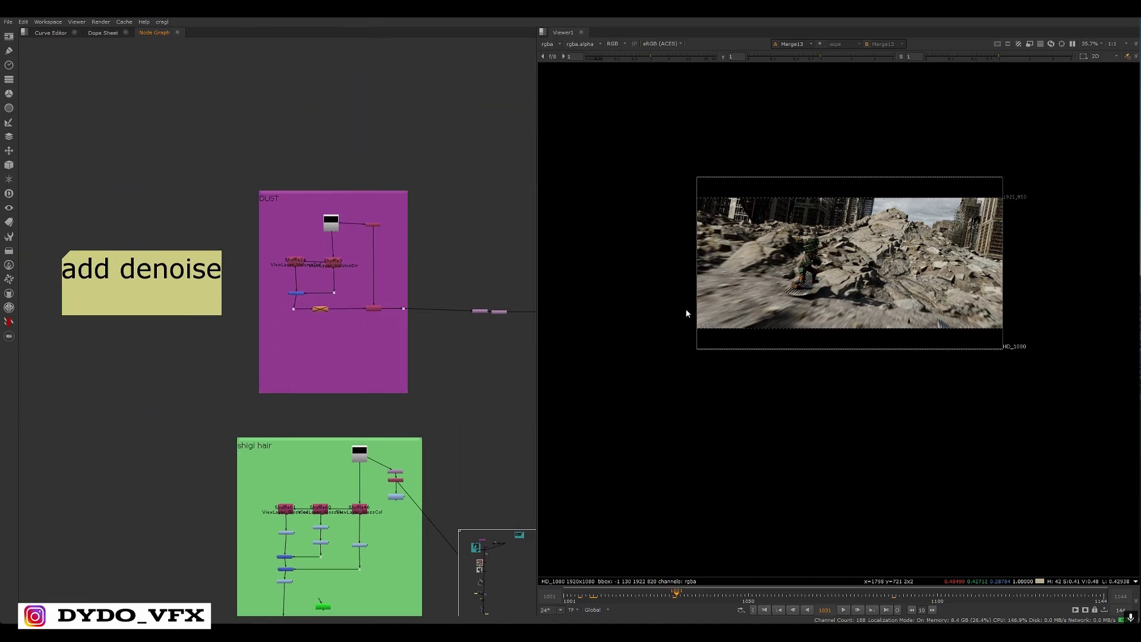
View the composite at Merge12, where the DUST branch joins the main tree, and go to frame 1019
{"action": "middle_click_drag", "start_coordinate": [248, 201], "coordinate": [237, 222]}
{"action": "scroll", "coordinate": [236, 222], "scroll_direction": "up", "scroll_amount": 3}
{"action": "middle_click_drag", "start_coordinate": [372, 269], "coordinate": [187, 238]}
{"action": "scroll", "coordinate": [187, 240], "scroll_direction": "down", "scroll_amount": 2}
{"action": "left_click", "coordinate": [498, 340]}
{"action": "key", "text": "1"}
{"action": "left_click", "coordinate": [463, 373]}
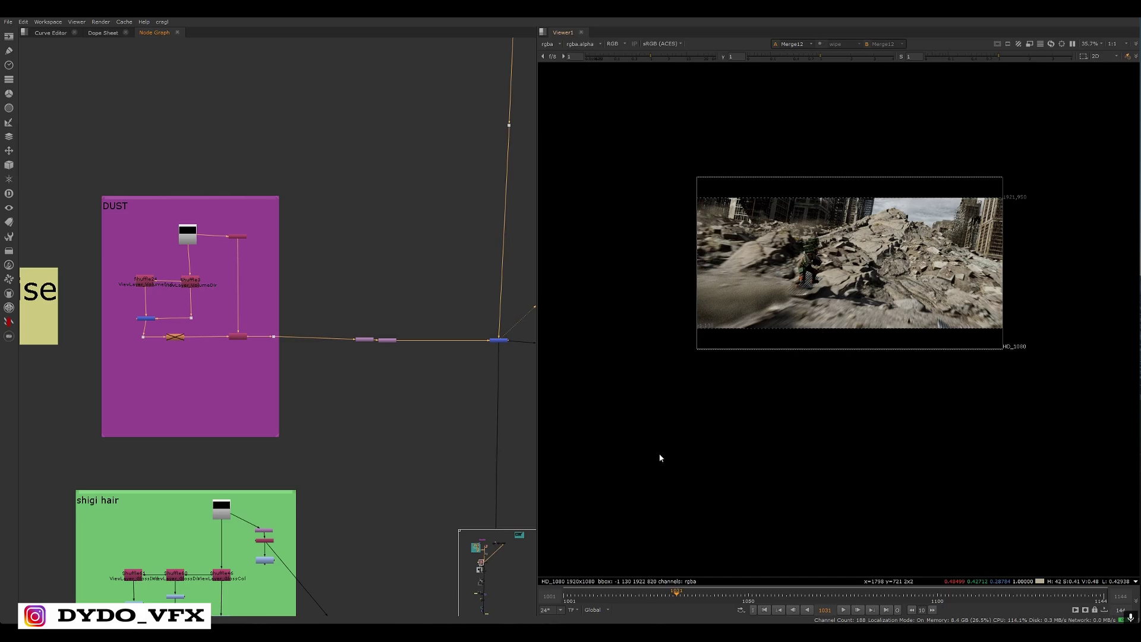
{"action": "left_click", "coordinate": [631, 595]}
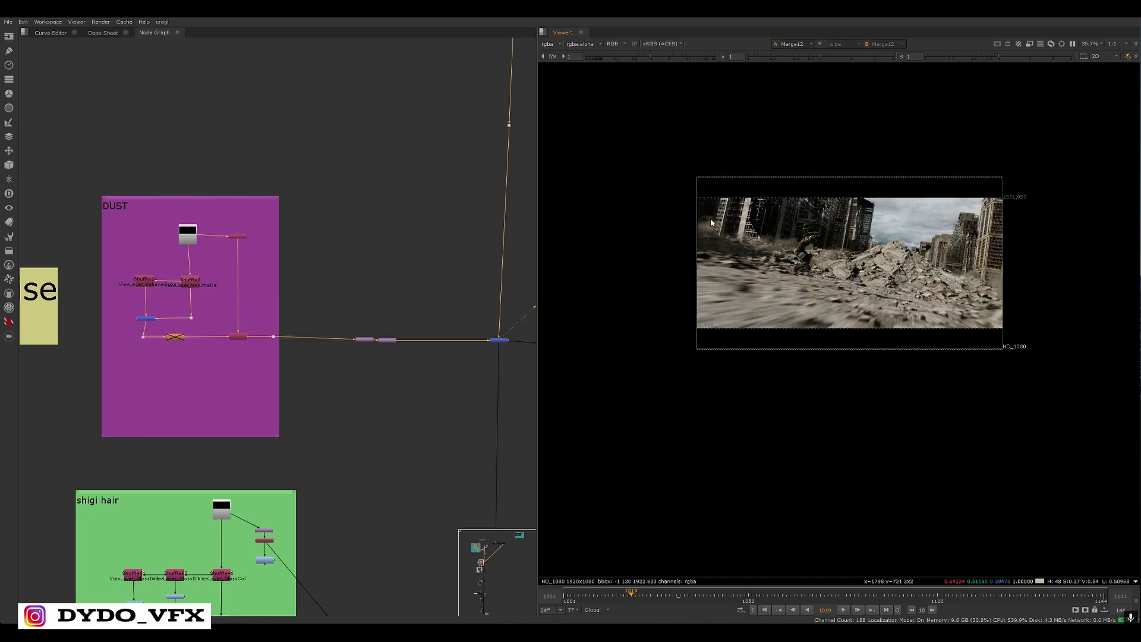
Disable and re-enable Merge12 to compare the composite without and with the dust around the running character
{"action": "scroll", "coordinate": [735, 246], "scroll_direction": "up", "scroll_amount": 3}
{"action": "scroll", "coordinate": [734, 247], "scroll_direction": "up", "scroll_amount": 1}
{"action": "key", "text": "1"}
{"action": "middle_click_drag", "start_coordinate": [455, 357], "coordinate": [359, 349]}
{"action": "left_click", "coordinate": [404, 334]}
{"action": "key", "text": "1"}
{"action": "key", "text": "d"}
{"action": "scroll", "coordinate": [742, 258], "scroll_direction": "up", "scroll_amount": 4}
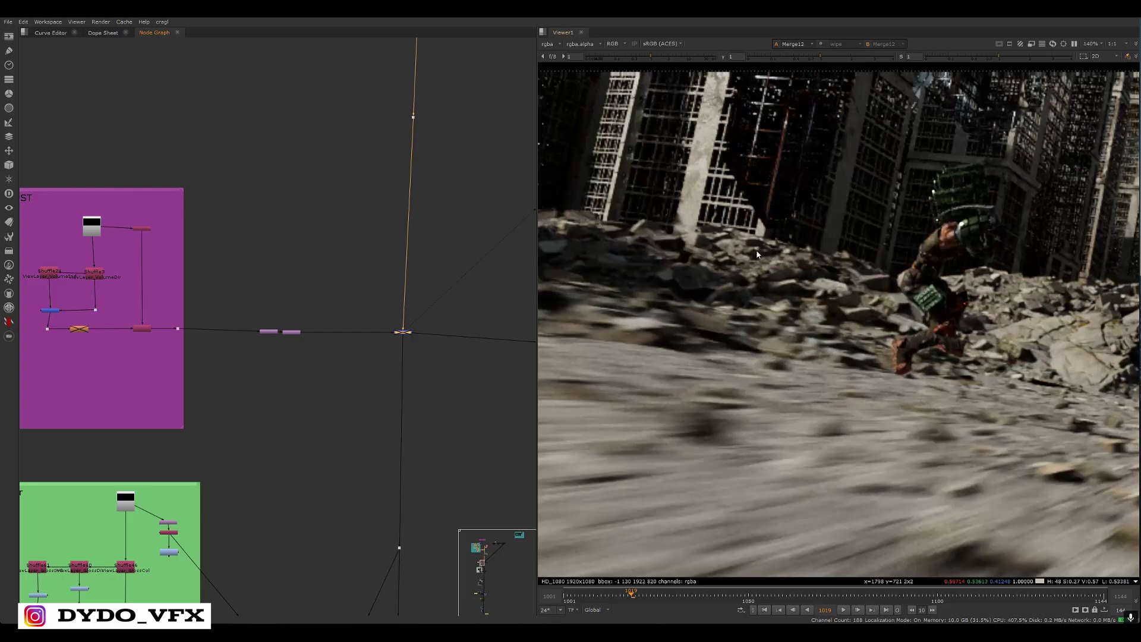
{"action": "scroll", "coordinate": [574, 250], "scroll_direction": "down", "scroll_amount": 5}
{"action": "key", "text": "d"}
View the raw dust render from Read14 in the DUST backdrop with the whole frame in sight
{"action": "middle_click_drag", "start_coordinate": [50, 220], "coordinate": [283, 267]}
{"action": "scroll", "coordinate": [277, 265], "scroll_direction": "up", "scroll_amount": 4}
{"action": "left_click", "coordinate": [373, 281]}
{"action": "key", "text": "1"}
{"action": "left_click", "coordinate": [425, 353]}
{"action": "middle_click_drag", "start_coordinate": [425, 354], "coordinate": [352, 318]}
{"action": "middle_click_drag", "start_coordinate": [729, 327], "coordinate": [785, 329]}
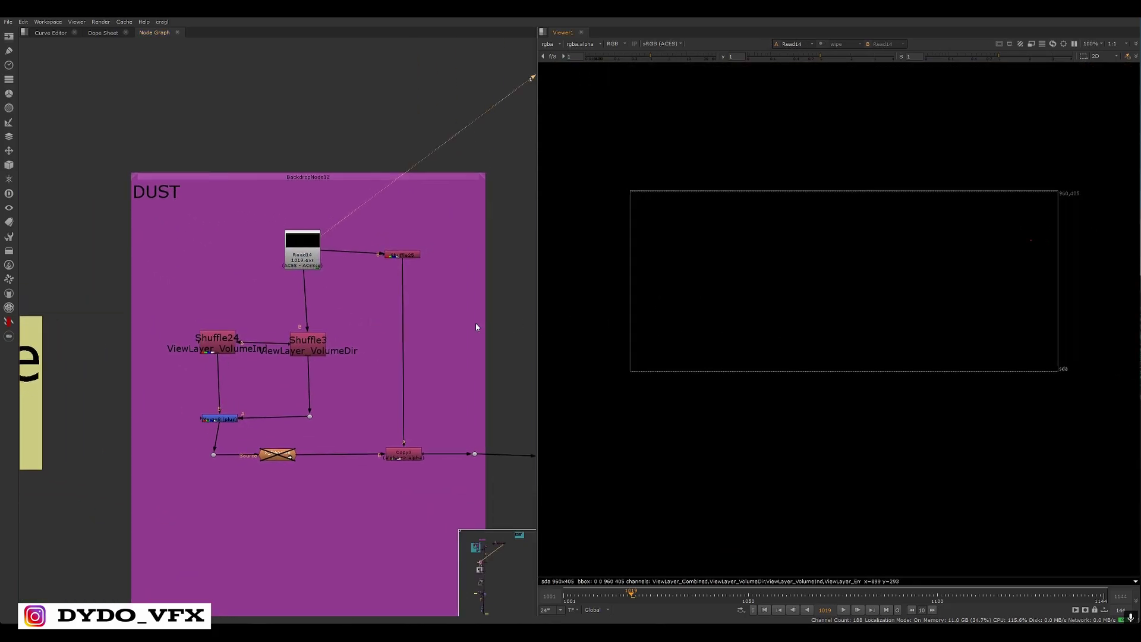
View the VolumeDir pass from Shuffle3, the VolumeInd pass from Shuffle24, and their sum at Merge8
{"action": "left_click", "coordinate": [304, 347]}
{"action": "scroll", "coordinate": [305, 347], "scroll_direction": "up", "scroll_amount": 4}
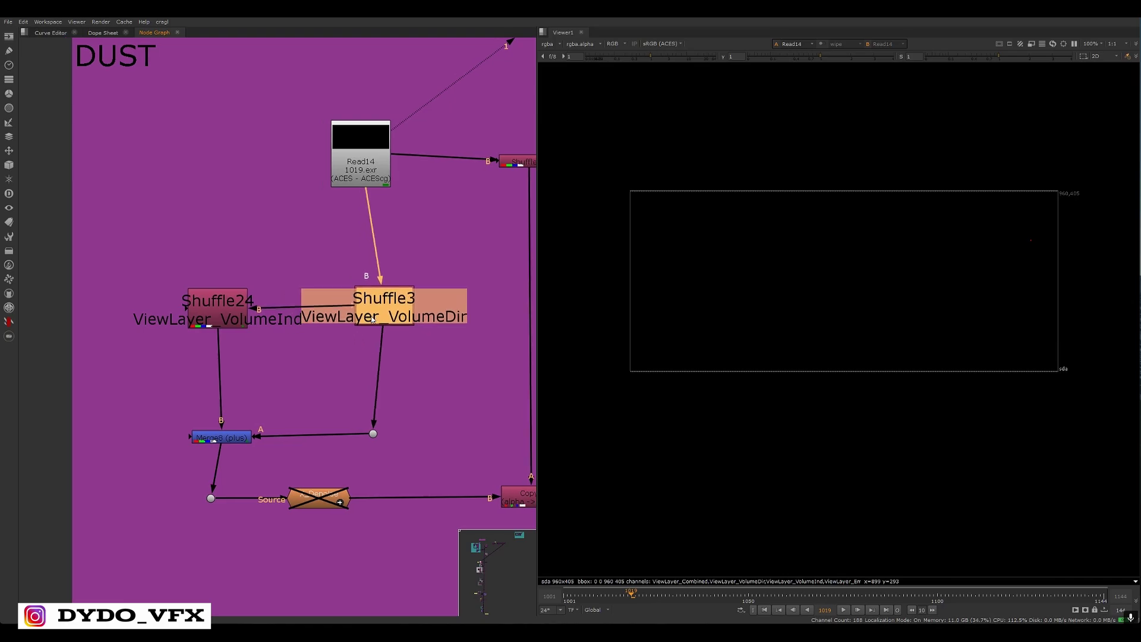
{"action": "key", "text": "1"}
{"action": "left_click", "coordinate": [380, 376]}
{"action": "middle_click_drag", "start_coordinate": [376, 379], "coordinate": [315, 365]}
{"action": "left_click", "coordinate": [262, 321]}
{"action": "key", "text": "1"}
{"action": "left_click_drag", "start_coordinate": [309, 375], "coordinate": [155, 445]}
{"action": "key", "text": "1"}
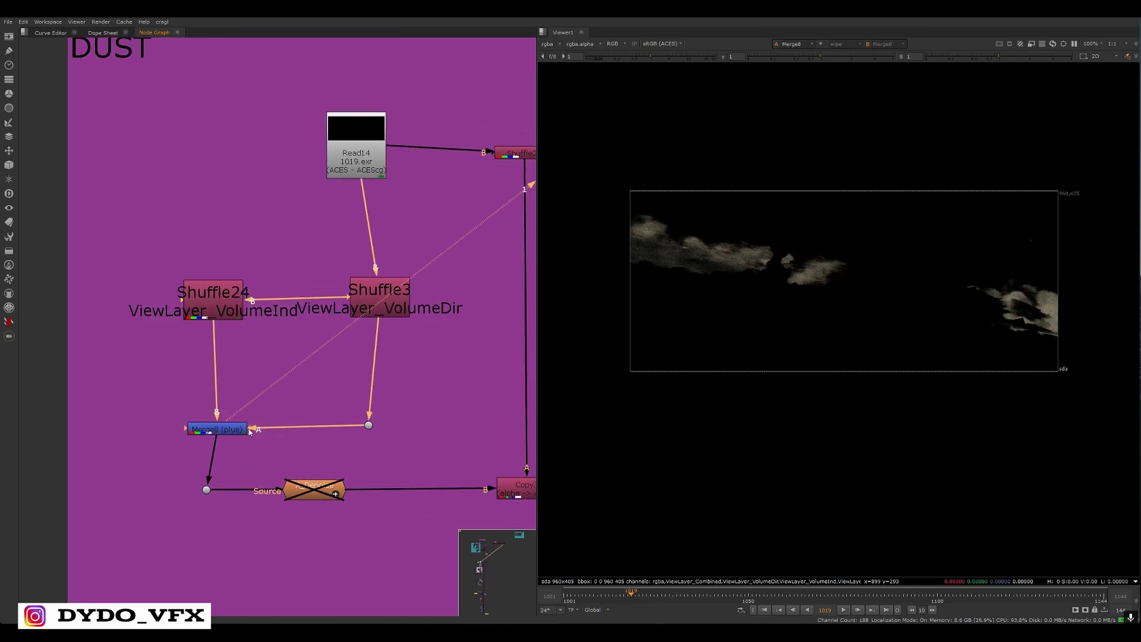
{"action": "middle_click_drag", "start_coordinate": [248, 429], "coordinate": [235, 390]}
{"action": "left_click", "coordinate": [212, 393]}
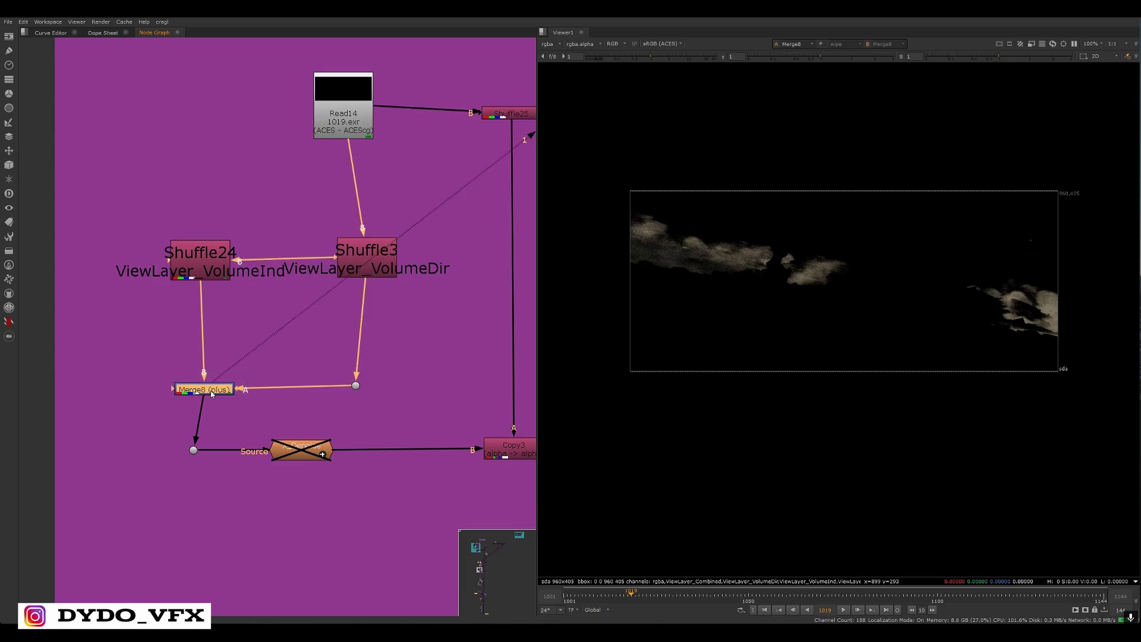
{"action": "left_click_drag", "start_coordinate": [328, 304], "coordinate": [331, 308]}
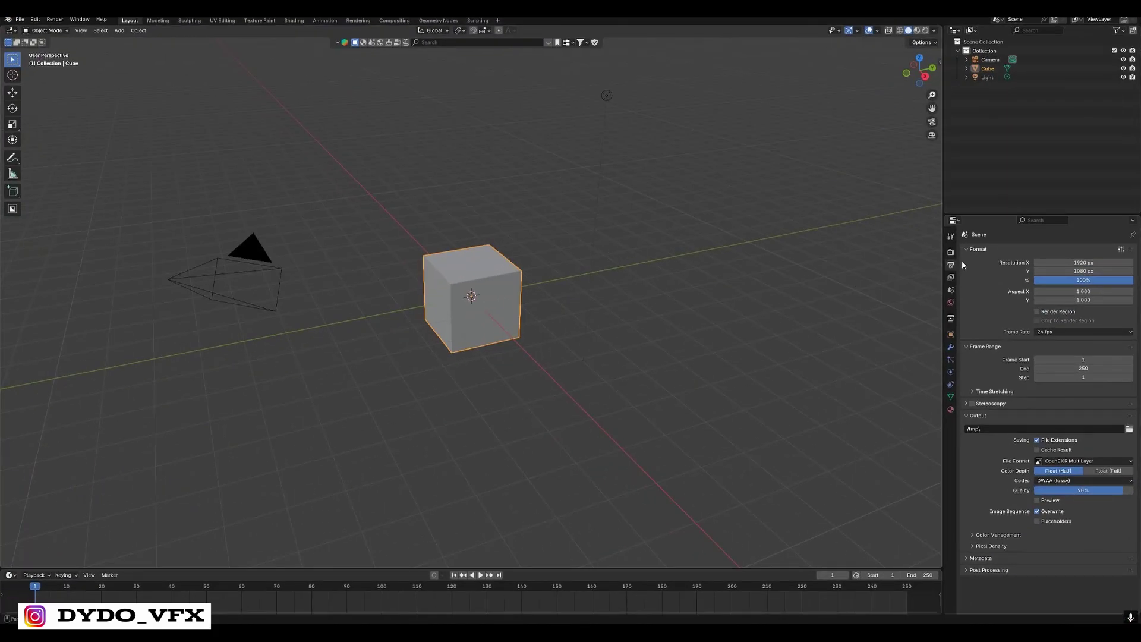
Switch to Blender and disable every light pass in the view layer except Volume Direct and Volume Indirect
{"action": "left_click", "coordinate": [950, 277]}
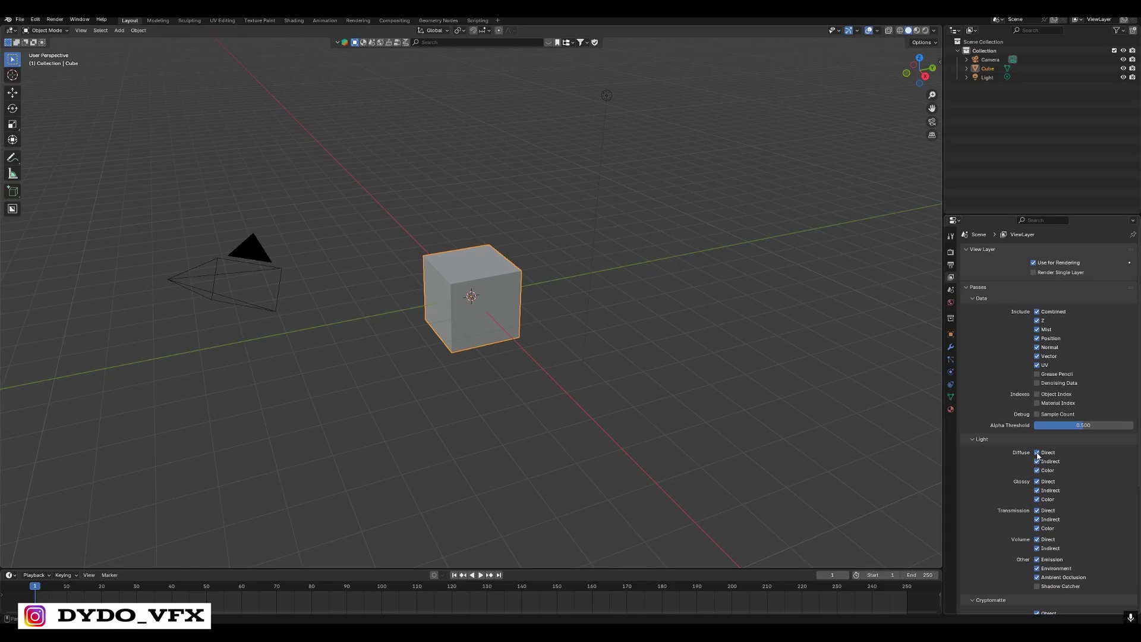
{"action": "left_click_drag", "start_coordinate": [1037, 455], "coordinate": [1040, 524]}
{"action": "scroll", "coordinate": [1042, 563], "scroll_direction": "down", "scroll_amount": 2}
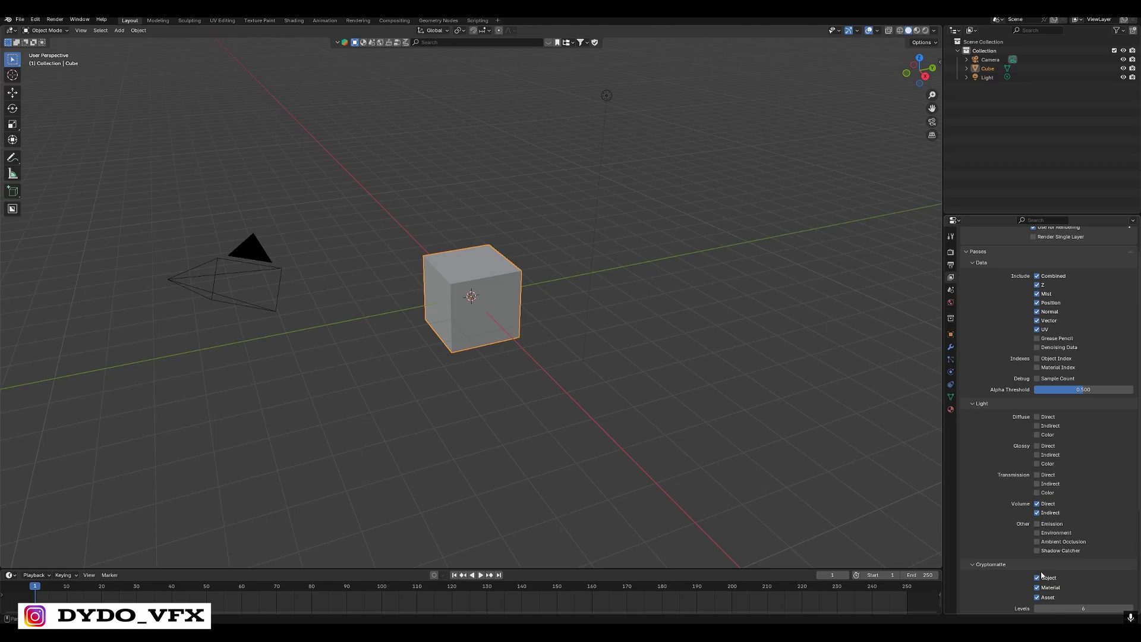
Disable the Cryptomatte Object, Material and Asset passes and the Mist, Position, Normal, Vector and UV data passes
{"action": "left_click_drag", "start_coordinate": [1042, 575], "coordinate": [1039, 602]}
{"action": "scroll", "coordinate": [1031, 587], "scroll_direction": "up", "scroll_amount": 2}
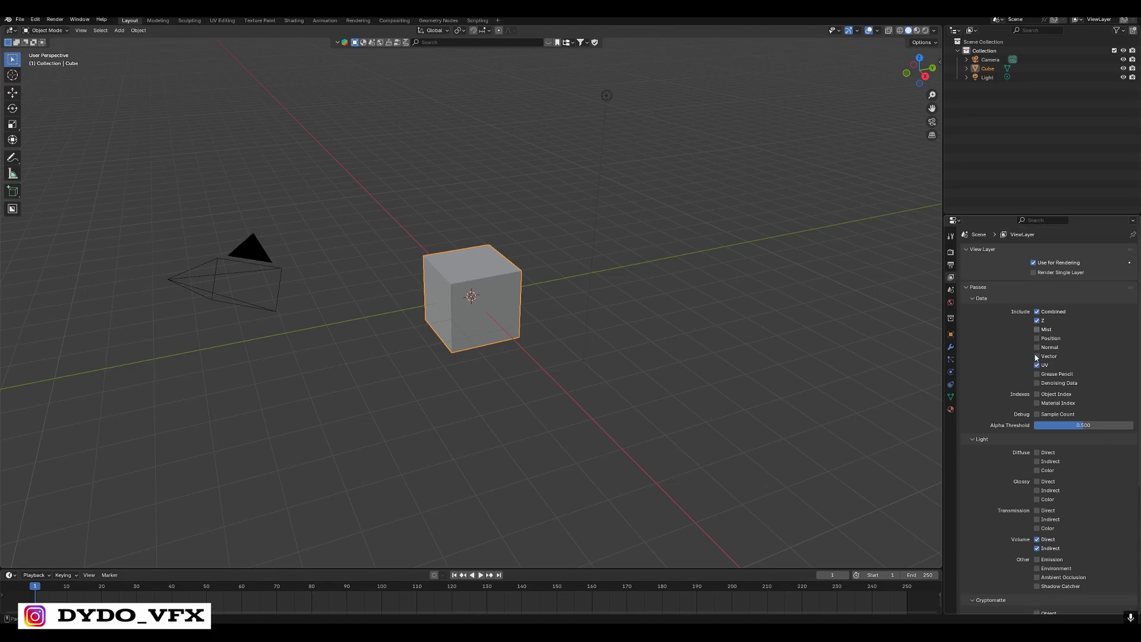
{"action": "left_click_drag", "start_coordinate": [1037, 365], "coordinate": [1036, 330]}
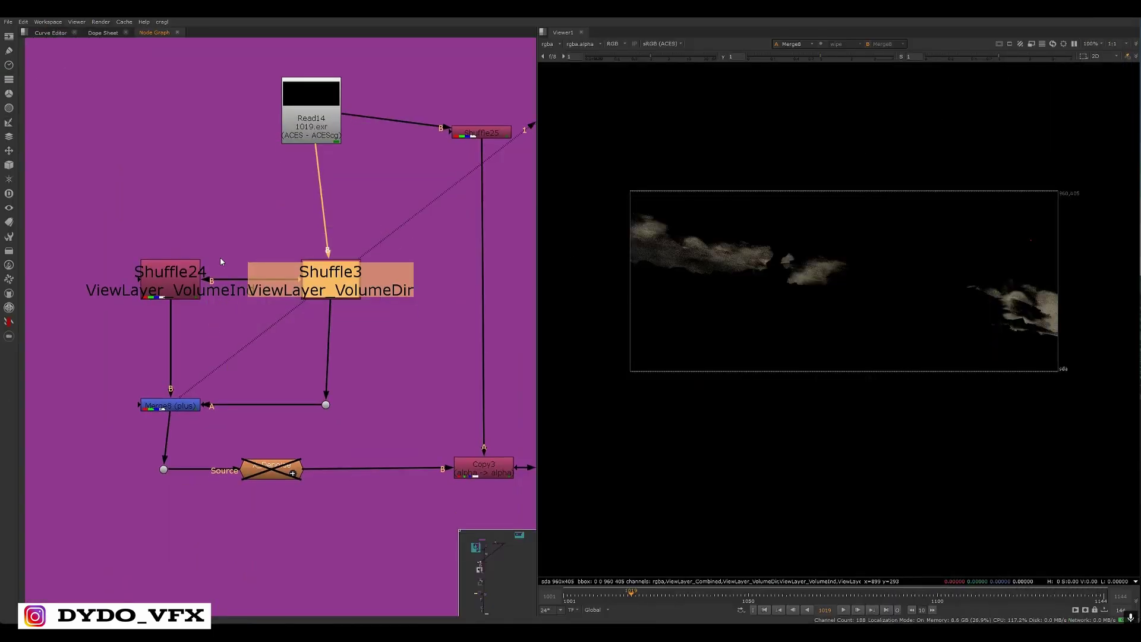
Switch back to Nuke and view the direct volume pass from Shuffle3, followed by the indirect one from Shuffle24
{"action": "mouse_move", "coordinate": [196, 276]}
{"action": "left_mouse_down"}
{"action": "mouse_move", "coordinate": [312, 285]}
{"action": "mouse_move", "coordinate": [322, 276]}
{"action": "mouse_move", "coordinate": [182, 267]}
{"action": "left_mouse_up"}
{"action": "left_click", "coordinate": [336, 281]}
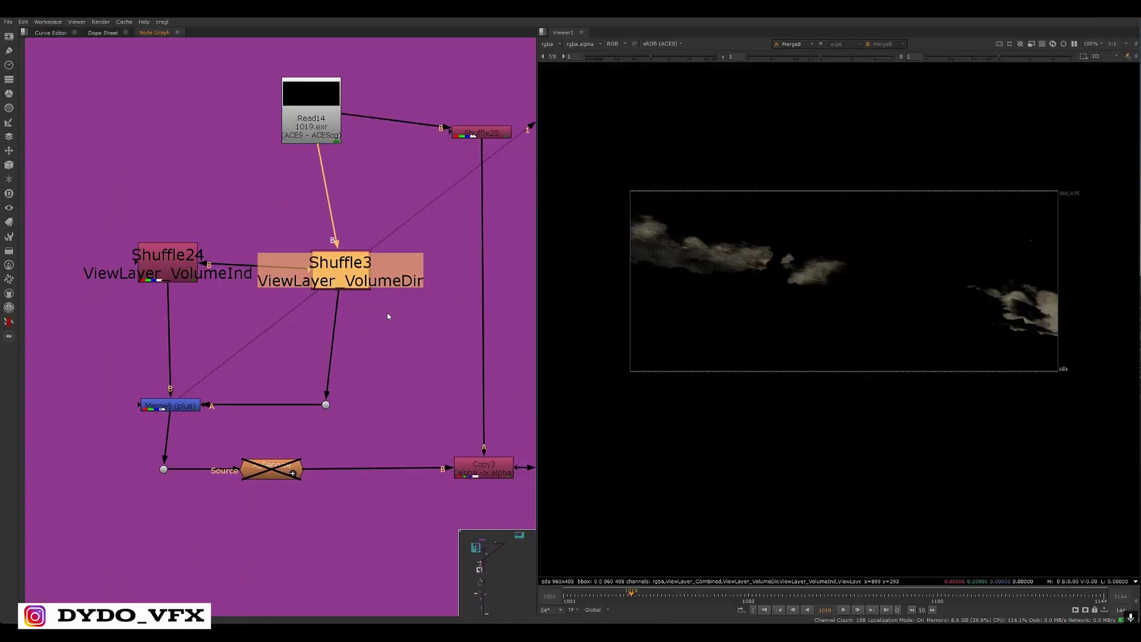
{"action": "key", "text": "1"}
{"action": "left_click_drag", "start_coordinate": [226, 219], "coordinate": [64, 326]}
{"action": "key", "text": "1"}
{"action": "left_click", "coordinate": [110, 302]}
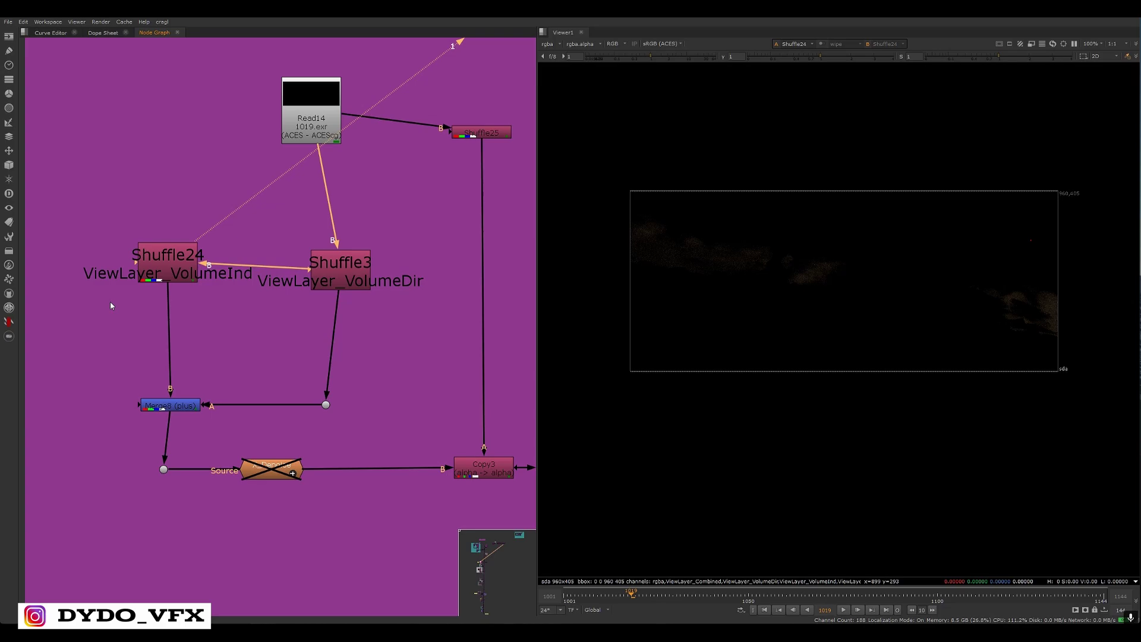
Check that Shuffle3 takes ViewLayer_VolumeDir and Shuffle24 takes ViewLayer_VolumeInd as input layer, closing each node's properties
{"action": "double_click", "coordinate": [357, 264]}
{"action": "left_click", "coordinate": [125, 256]}
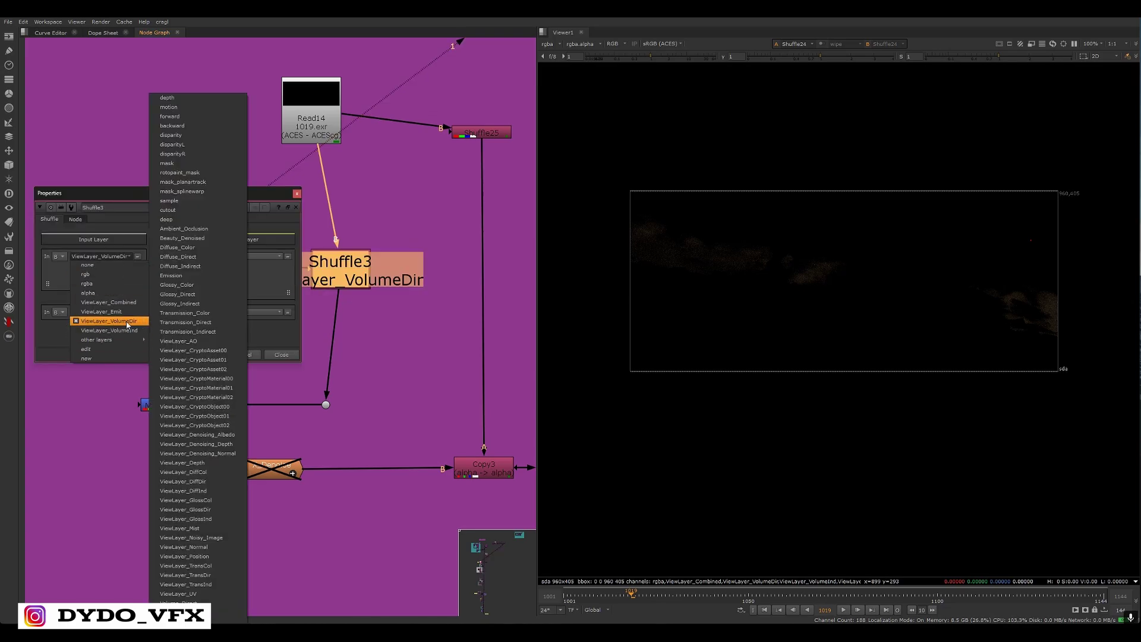
{"action": "left_click", "coordinate": [312, 205]}
{"action": "left_click", "coordinate": [296, 194]}
{"action": "double_click", "coordinate": [181, 269]}
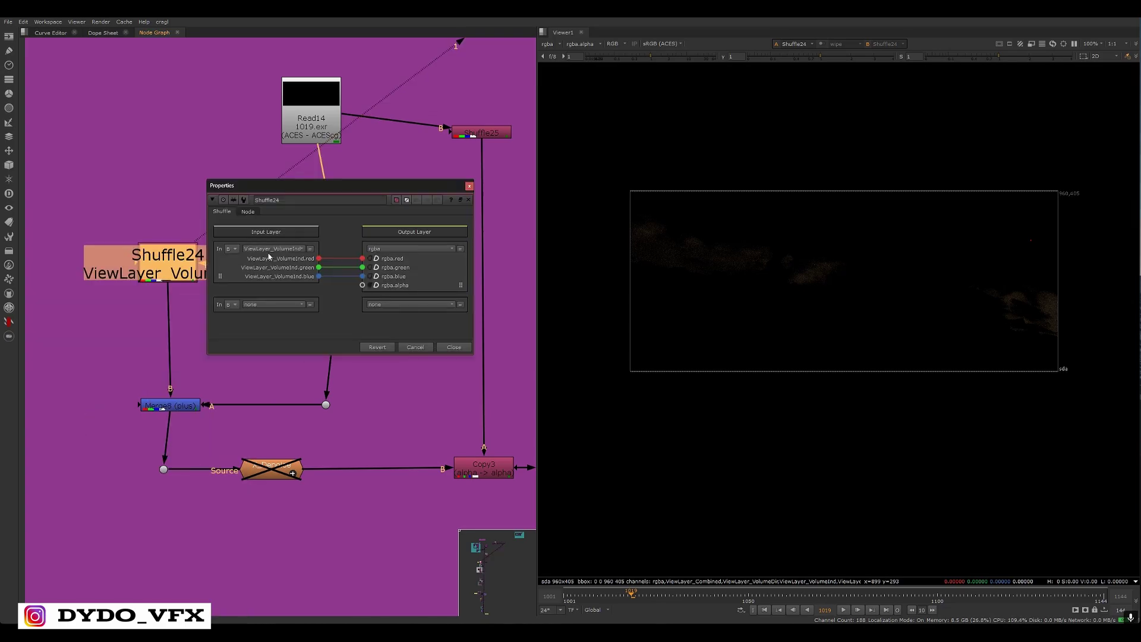
{"action": "left_click", "coordinate": [278, 249]}
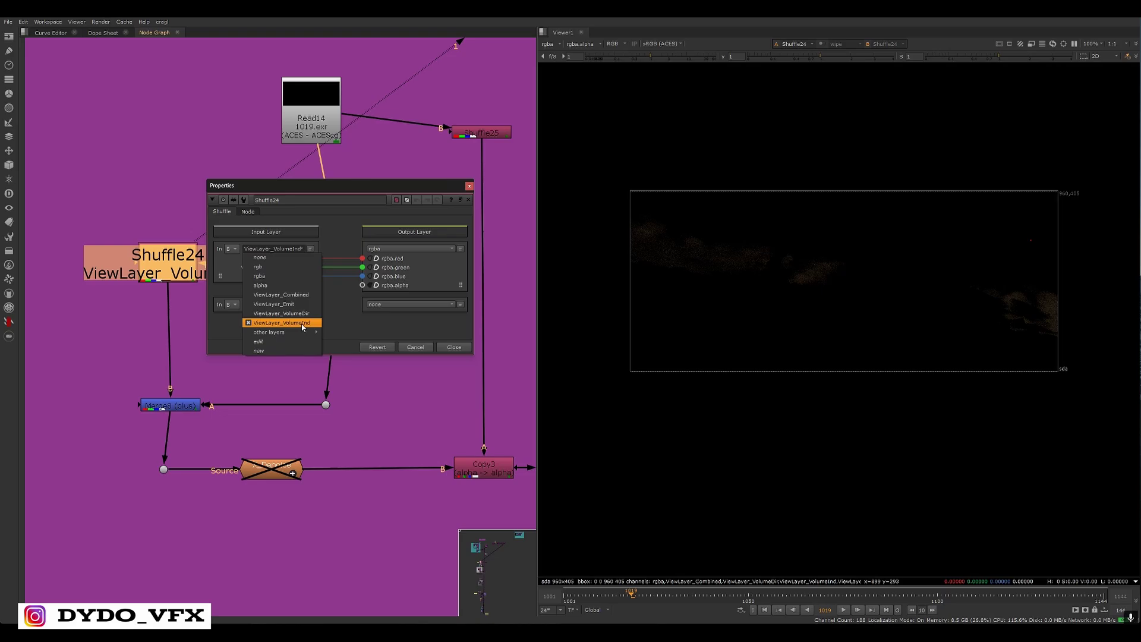
{"action": "left_click", "coordinate": [302, 323]}
{"action": "left_click", "coordinate": [453, 347]}
Follow the DUST branch from Merge8 to Merge12, view the composite there, and select the Copy3 alpha node
{"action": "left_click", "coordinate": [175, 405]}
{"action": "middle_click_drag", "start_coordinate": [308, 450], "coordinate": [125, 383]}
{"action": "middle_click_drag", "start_coordinate": [338, 292], "coordinate": [371, 374]}
{"action": "scroll", "coordinate": [448, 400], "scroll_direction": "down", "scroll_amount": 3}
{"action": "middle_click_drag", "start_coordinate": [515, 445], "coordinate": [293, 386]}
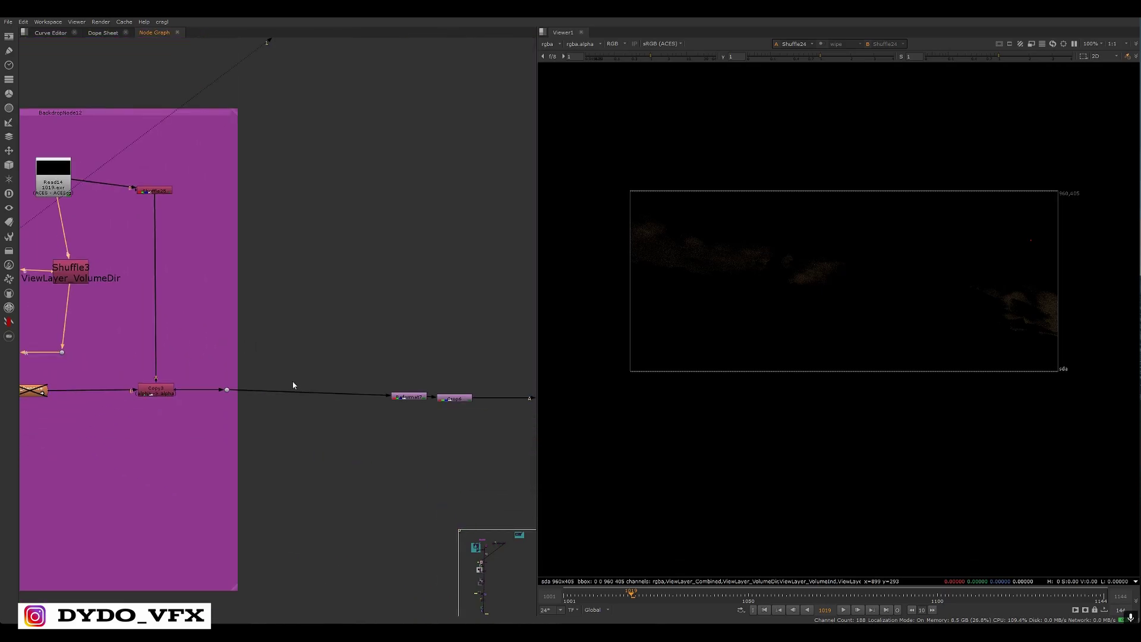
{"action": "middle_click_drag", "start_coordinate": [508, 386], "coordinate": [413, 400]}
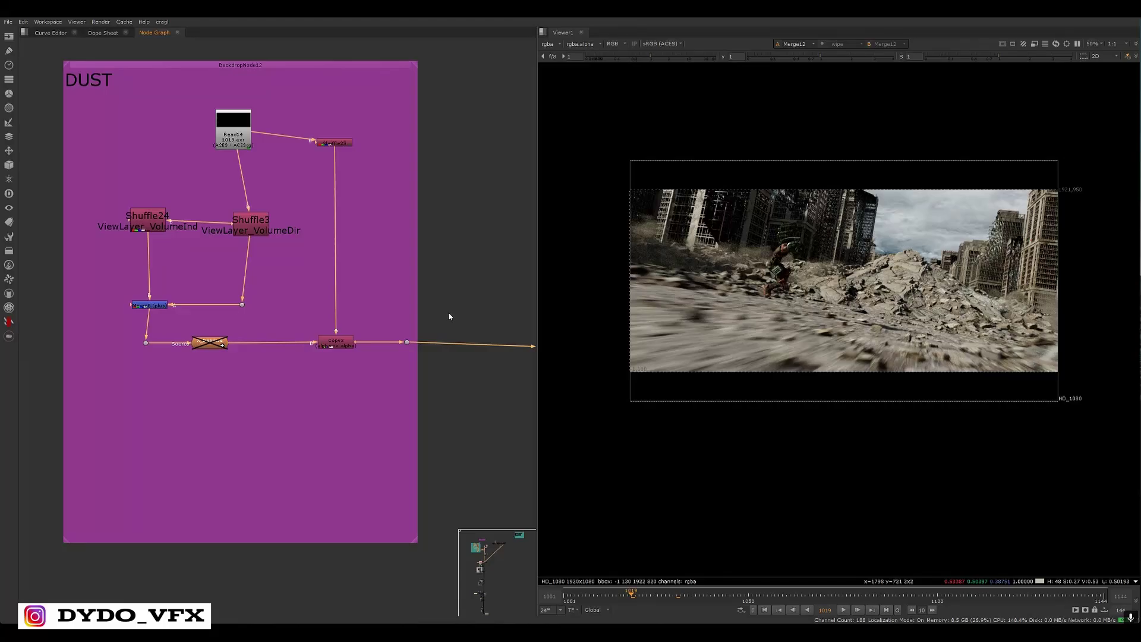
{"action": "middle_click_drag", "start_coordinate": [414, 360], "coordinate": [358, 345]}
{"action": "left_click", "coordinate": [286, 327]}
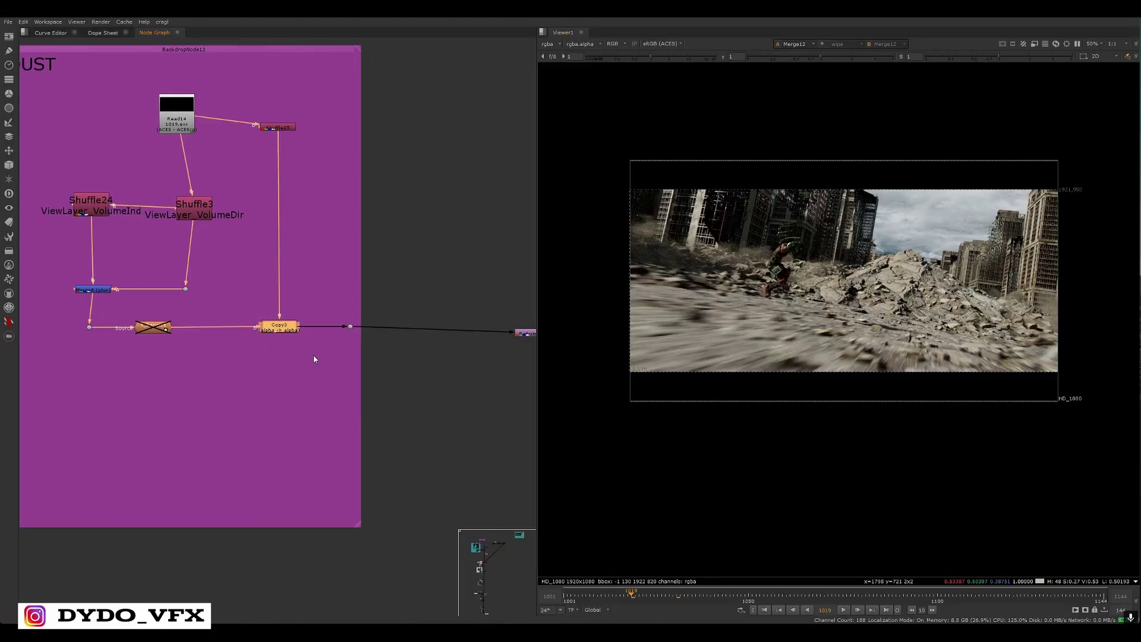
Disable the Copy3 alpha node and examine the dust in the composite at frames 1042 and 1062
{"action": "key", "text": "d"}
{"action": "scroll", "coordinate": [680, 288], "scroll_direction": "up", "scroll_amount": 4}
{"action": "scroll", "coordinate": [598, 237], "scroll_direction": "down", "scroll_amount": 1}
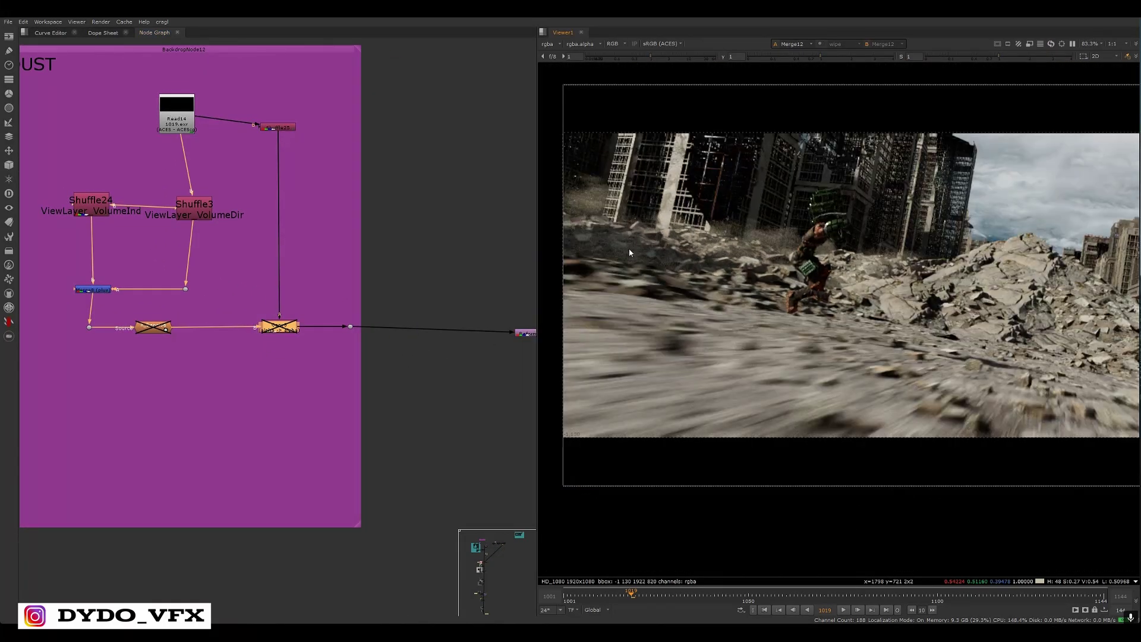
{"action": "scroll", "coordinate": [786, 268], "scroll_direction": "down", "scroll_amount": 3}
{"action": "middle_click_drag", "start_coordinate": [787, 268], "coordinate": [689, 264]}
{"action": "left_click", "coordinate": [718, 595]}
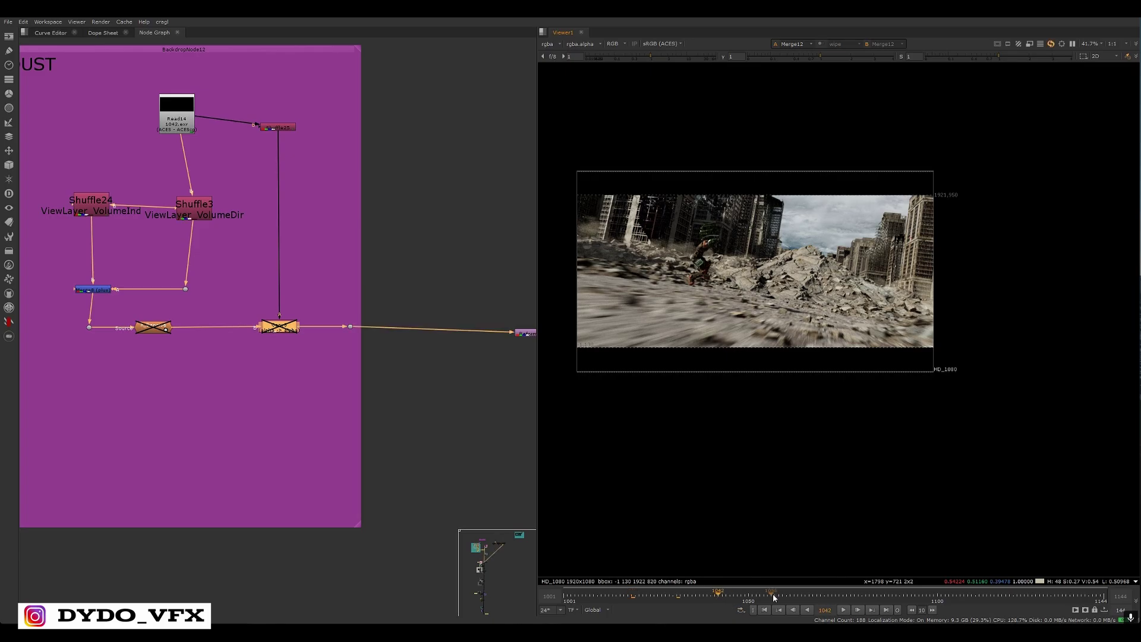
{"action": "left_click", "coordinate": [794, 594]}
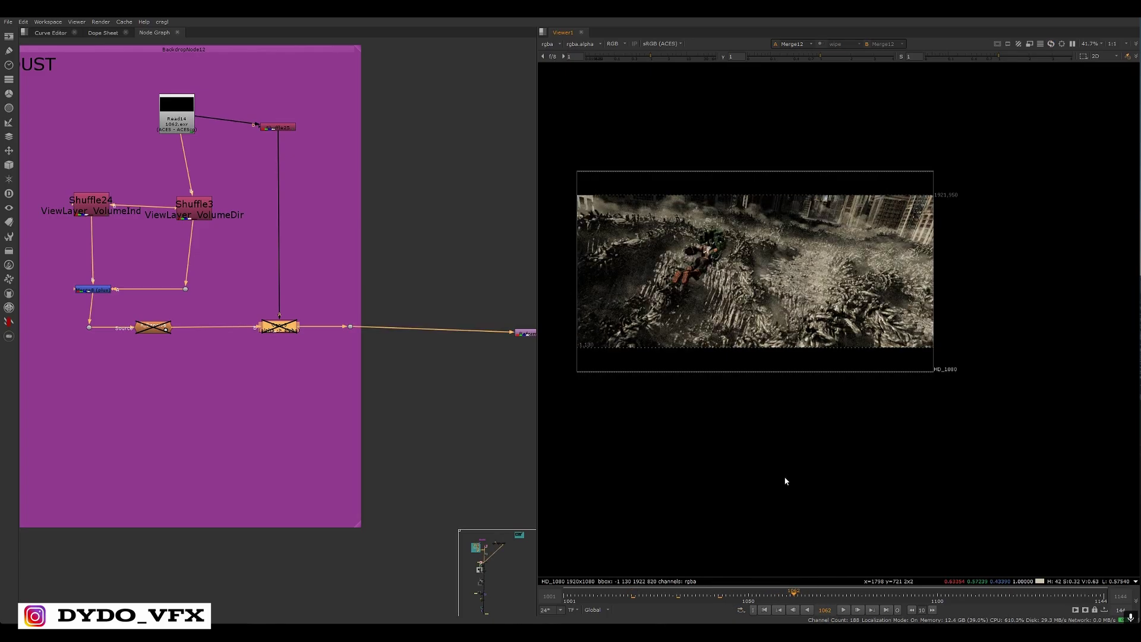
{"action": "scroll", "coordinate": [802, 237], "scroll_direction": "up", "scroll_amount": 1}
{"action": "middle_click_drag", "start_coordinate": [801, 237], "coordinate": [863, 245]}
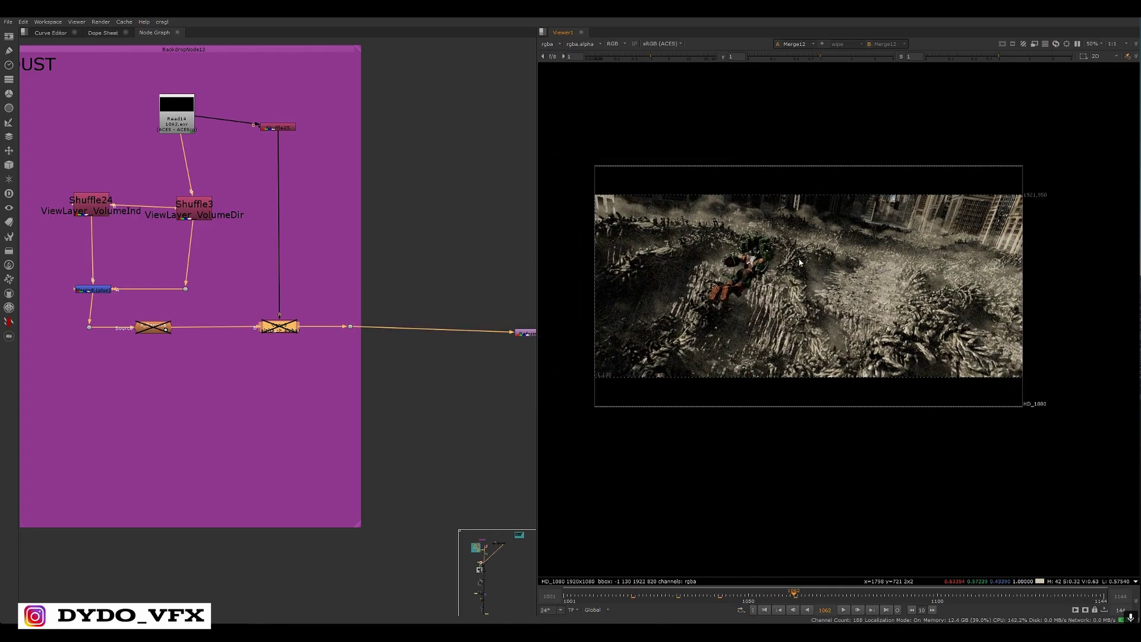
{"action": "scroll", "coordinate": [906, 267], "scroll_direction": "up", "scroll_amount": 1}
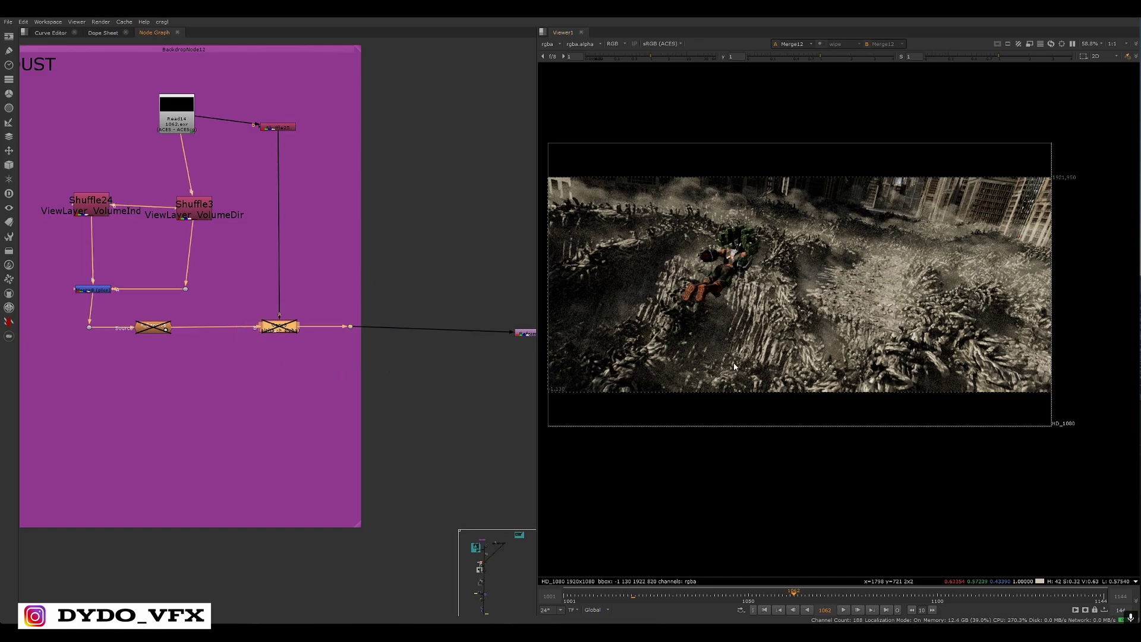
Compare the dust at frame 1062 with the Copy3 alpha node on and off, leaving the node enabled
{"action": "key", "text": "d"}
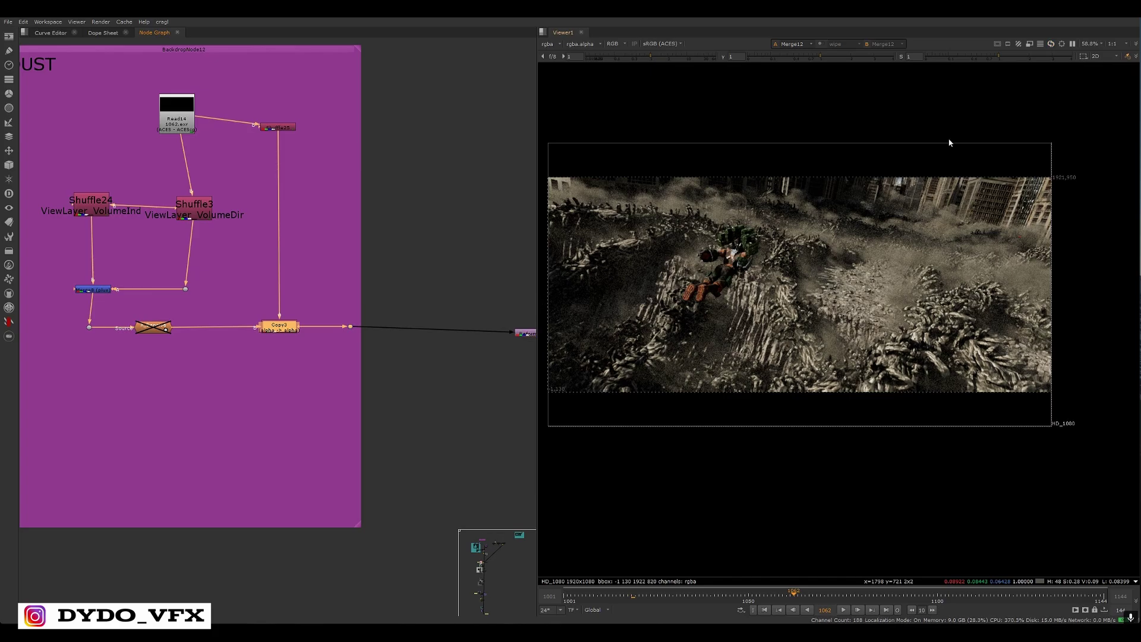
{"action": "key", "text": "d"}
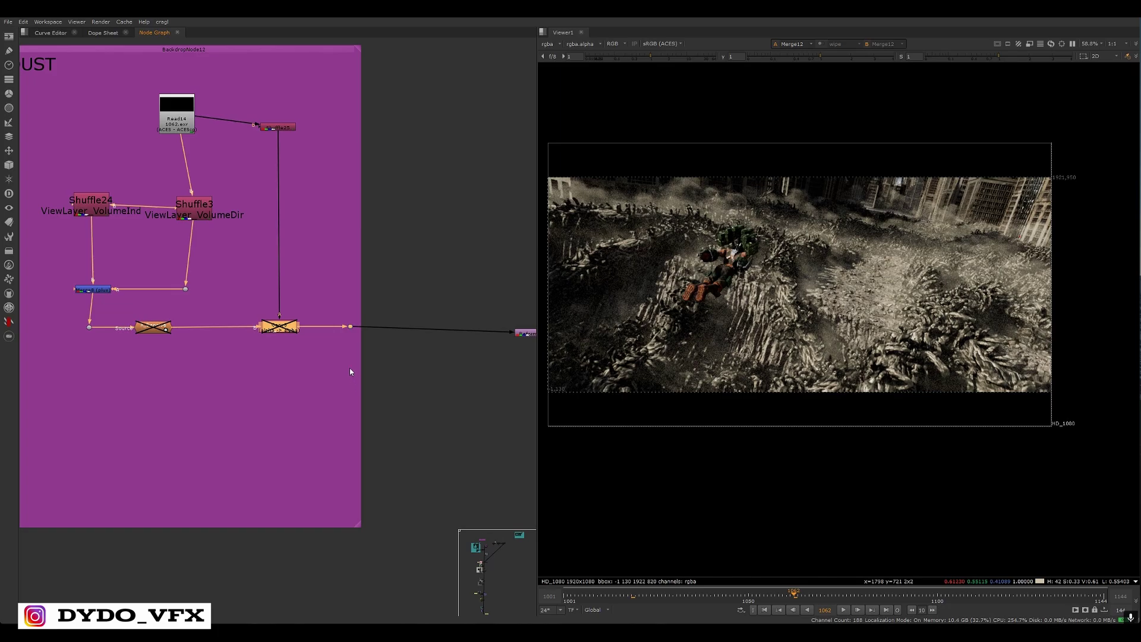
{"action": "scroll", "coordinate": [282, 392], "scroll_direction": "up", "scroll_amount": 3}
{"action": "middle_click_drag", "start_coordinate": [307, 364], "coordinate": [298, 379]}
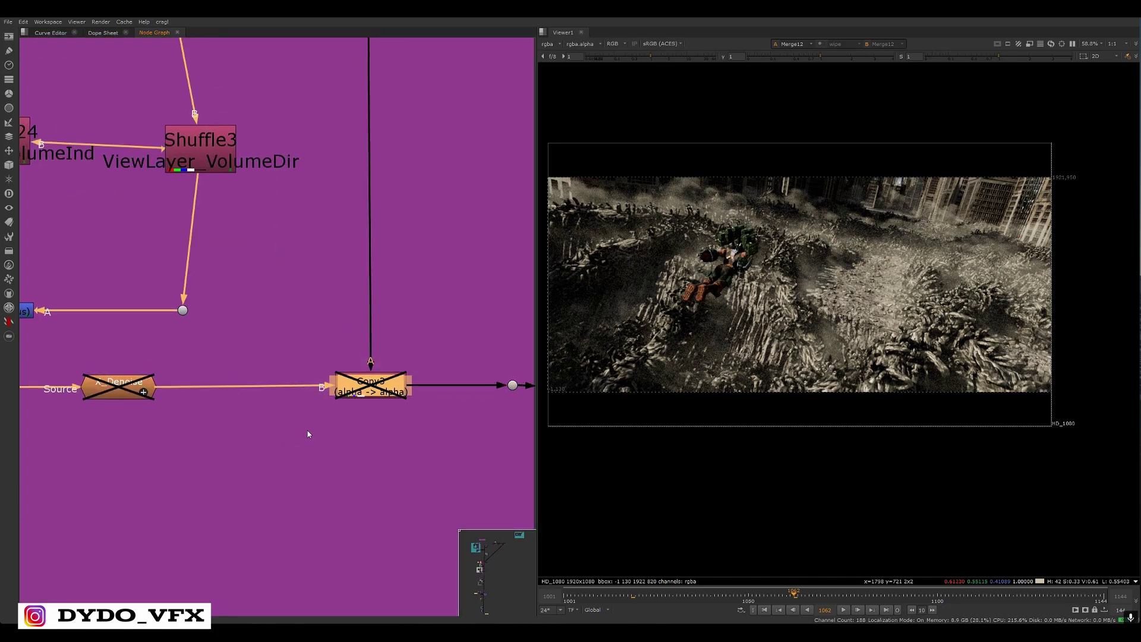
{"action": "key", "text": "d"}
Add a separate, unconnected Copy node above Copy3 inside the DUST backdrop
{"action": "middle_click_drag", "start_coordinate": [386, 416], "coordinate": [317, 426]}
{"action": "left_click", "coordinate": [422, 285]}
{"action": "key", "text": "Tab"}
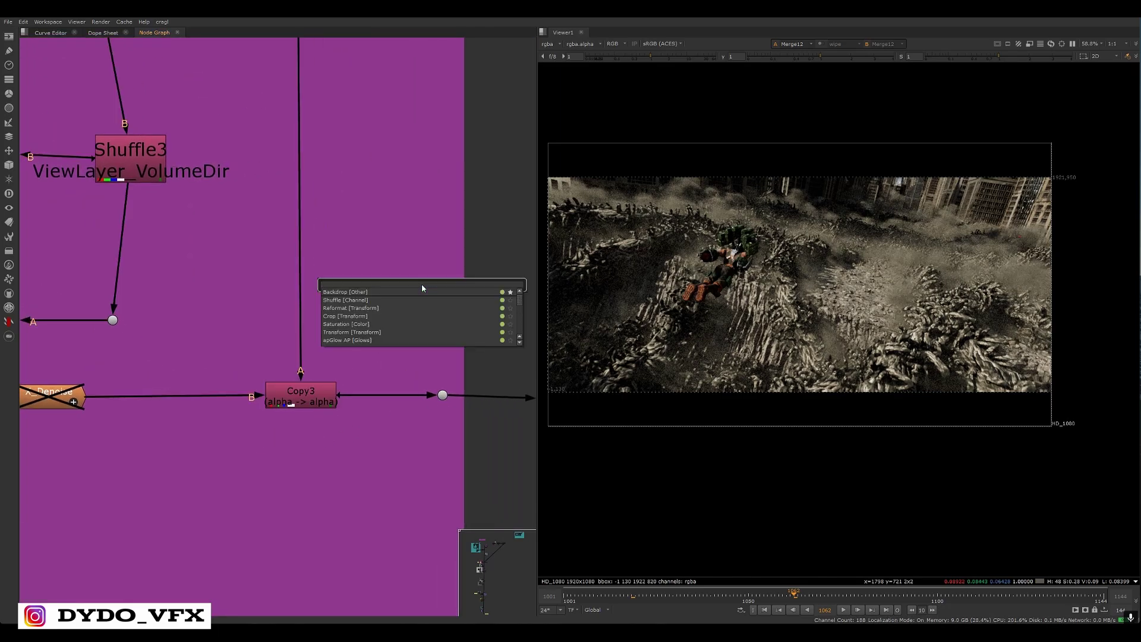
{"action": "type", "text": "COPY"}
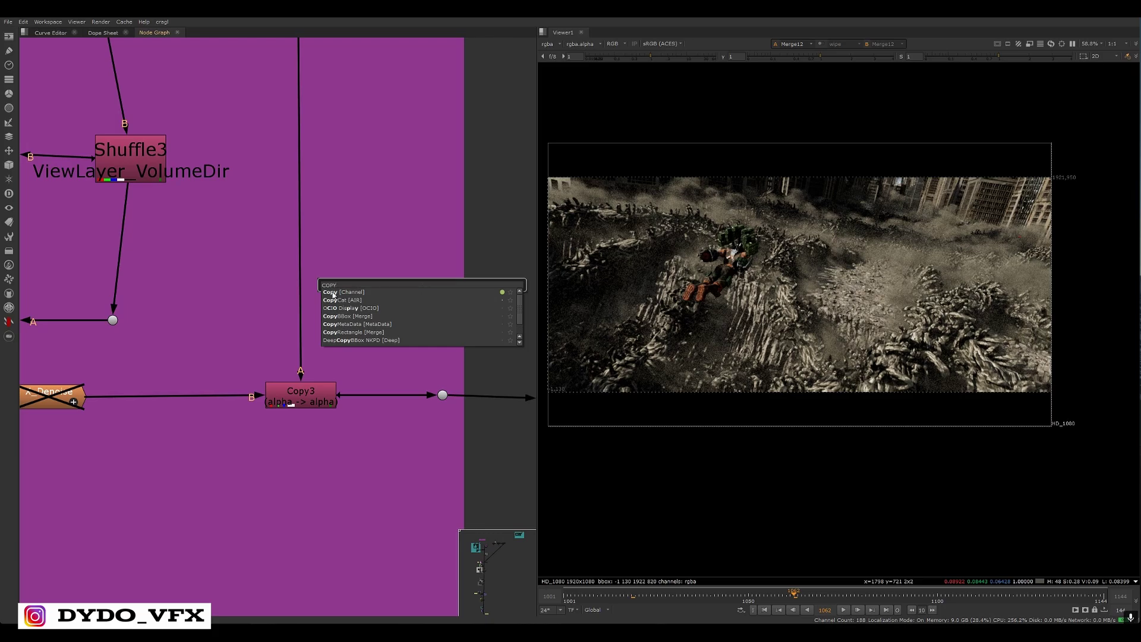
{"action": "left_click", "coordinate": [333, 294]}
{"action": "left_click", "coordinate": [371, 225]}
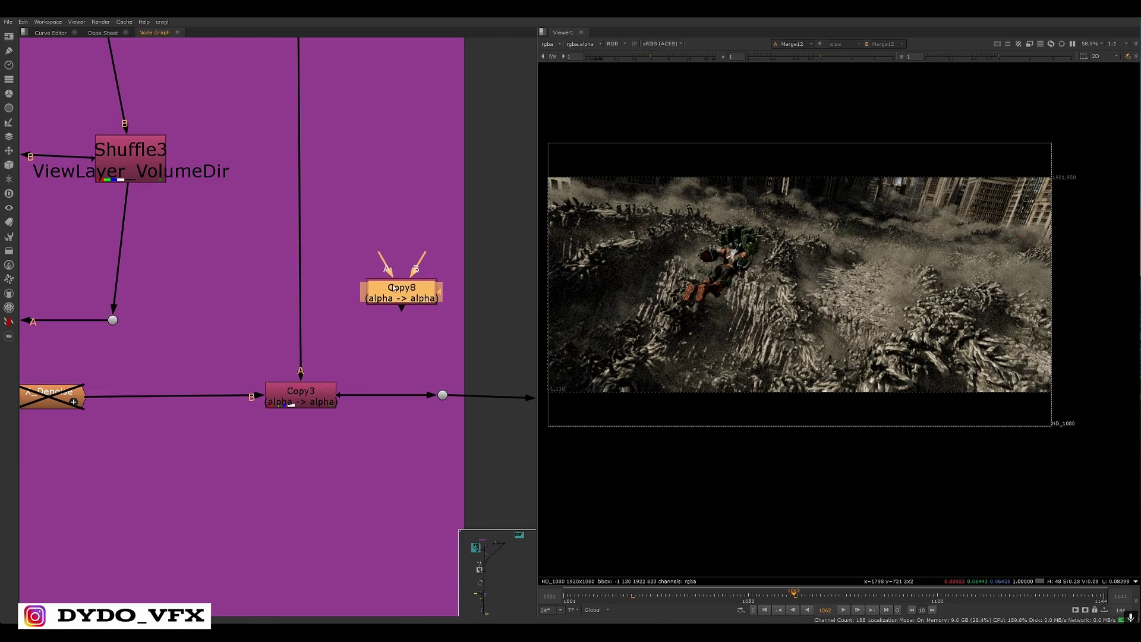
{"action": "left_click", "coordinate": [423, 341]}
{"action": "left_click_drag", "start_coordinate": [393, 288], "coordinate": [406, 295]}
Trace the A input of Copy3 up to the Shuffle25 node beside Read14
{"action": "middle_click_drag", "start_coordinate": [279, 395], "coordinate": [465, 363]}
{"action": "scroll", "coordinate": [384, 375], "scroll_direction": "down", "scroll_amount": 3}
{"action": "left_click", "coordinate": [224, 310]}
{"action": "middle_click_drag", "start_coordinate": [349, 330], "coordinate": [192, 372]}
{"action": "left_click", "coordinate": [322, 409]}
{"action": "scroll", "coordinate": [325, 422], "scroll_direction": "up", "scroll_amount": 4}
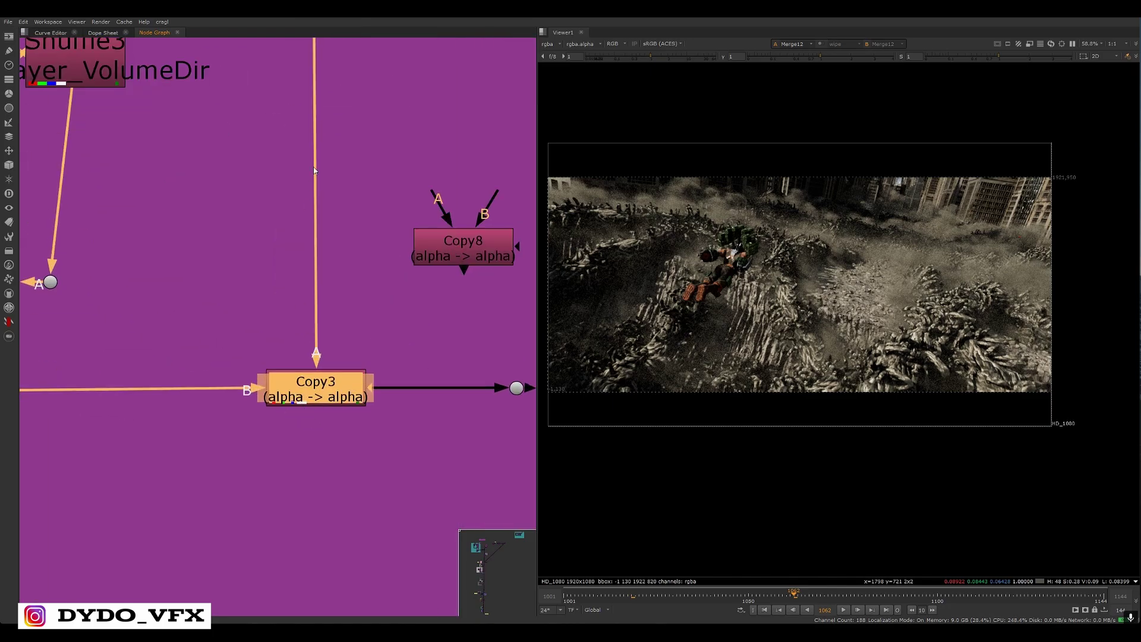
{"action": "middle_click_drag", "start_coordinate": [314, 170], "coordinate": [326, 392]}
{"action": "middle_click_drag", "start_coordinate": [332, 180], "coordinate": [360, 333]}
{"action": "left_click_drag", "start_coordinate": [353, 192], "coordinate": [352, 160]}
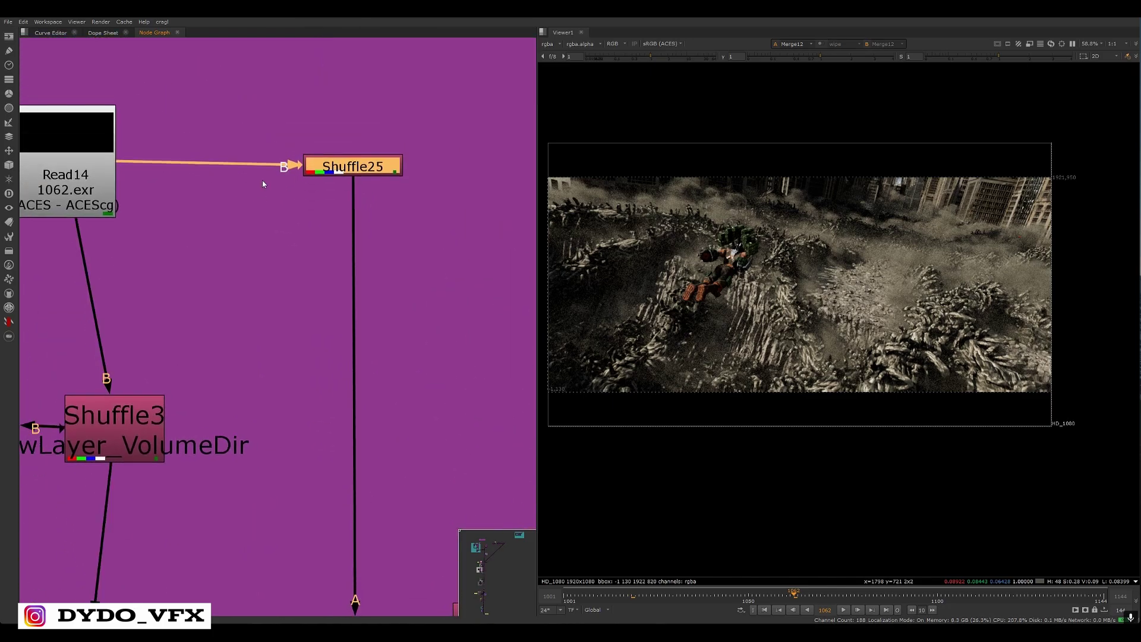
Check that Shuffle25 takes ViewLayer_Combined as input layer, close its properties and view its output
{"action": "middle_click_drag", "start_coordinate": [262, 183], "coordinate": [317, 192]}
{"action": "double_click", "coordinate": [409, 164]}
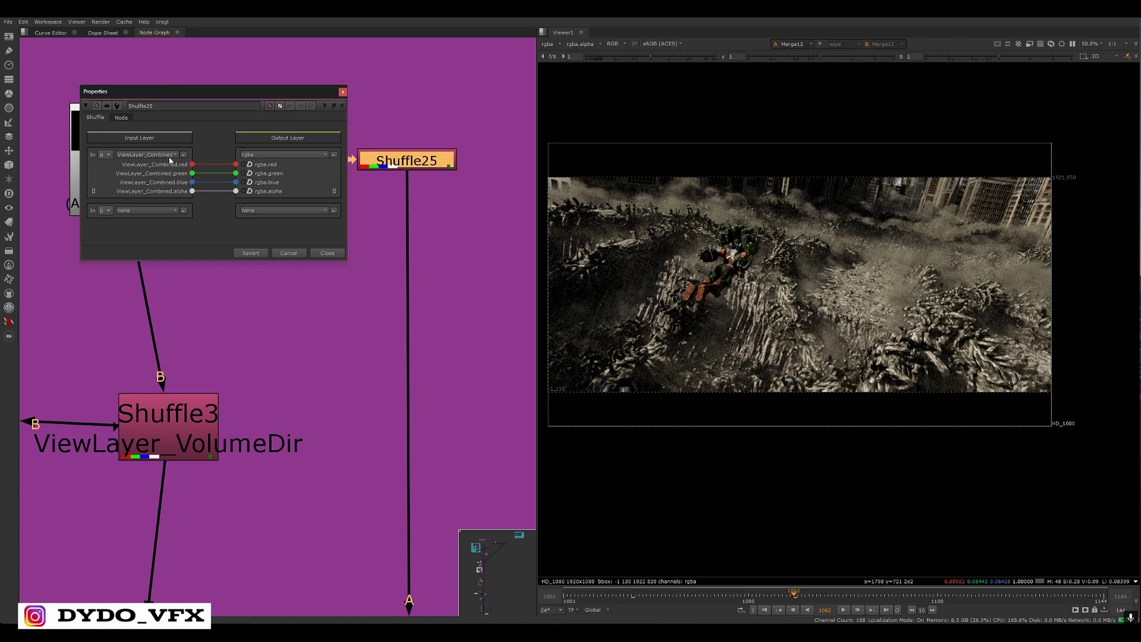
{"action": "left_click", "coordinate": [342, 92]}
{"action": "key", "text": "1"}
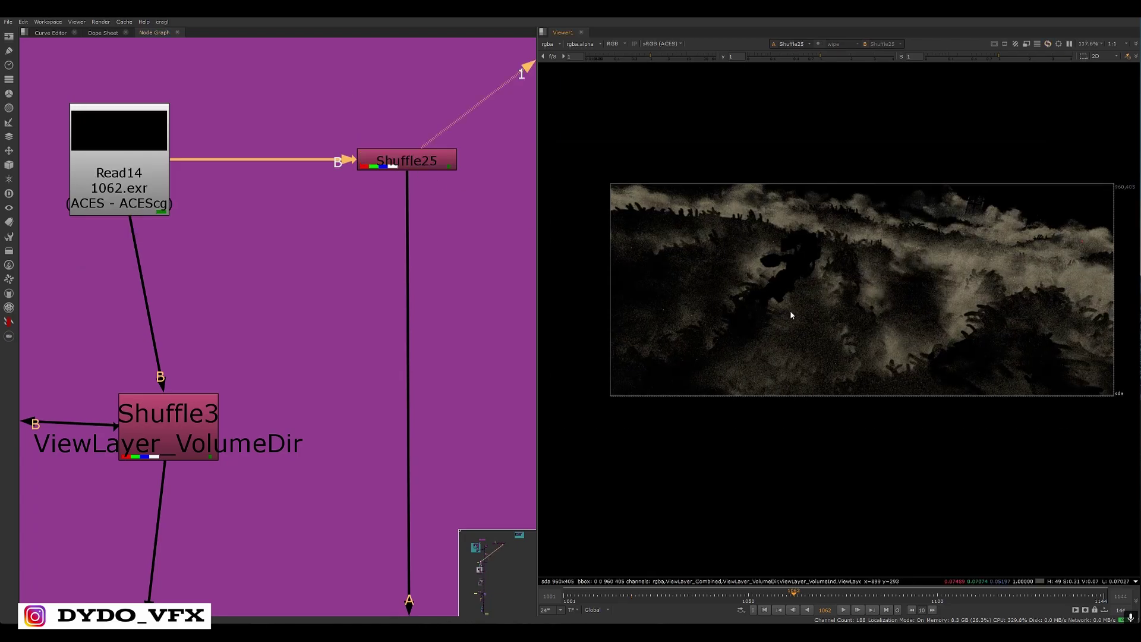
{"action": "scroll", "coordinate": [717, 376], "scroll_direction": "up", "scroll_amount": 3}
Disconnect ViewLayer_Combined.alpha from rgba.alpha in Shuffle25, reconnect the two and close the node's properties
{"action": "double_click", "coordinate": [408, 160]}
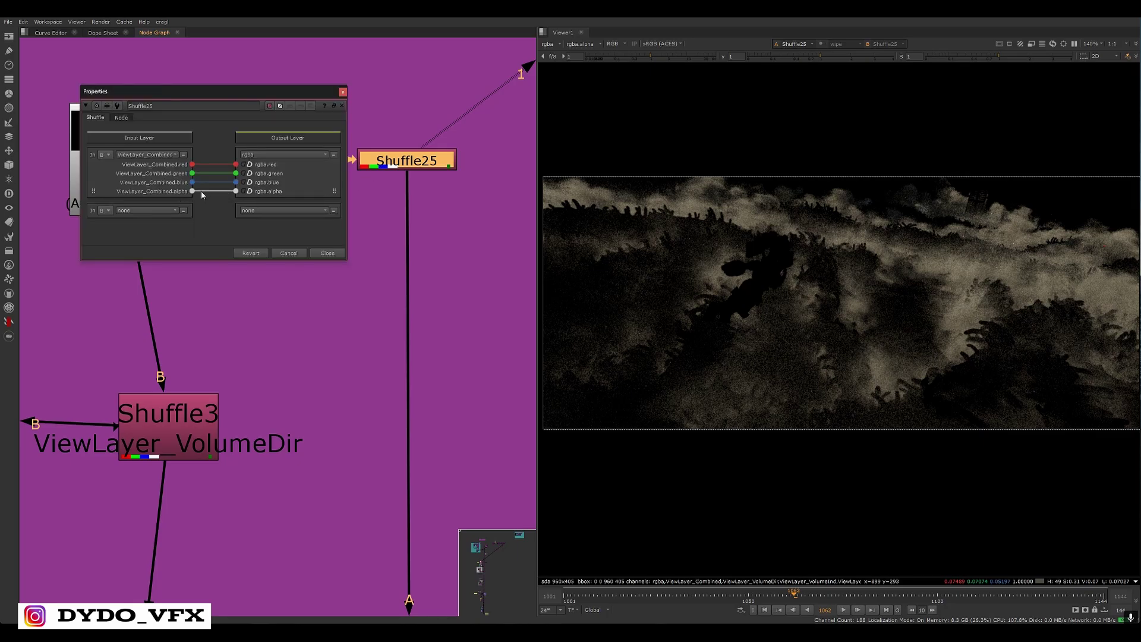
{"action": "left_click_drag", "start_coordinate": [202, 195], "coordinate": [219, 210]}
{"action": "middle_click_drag", "start_coordinate": [360, 470], "coordinate": [308, 276]}
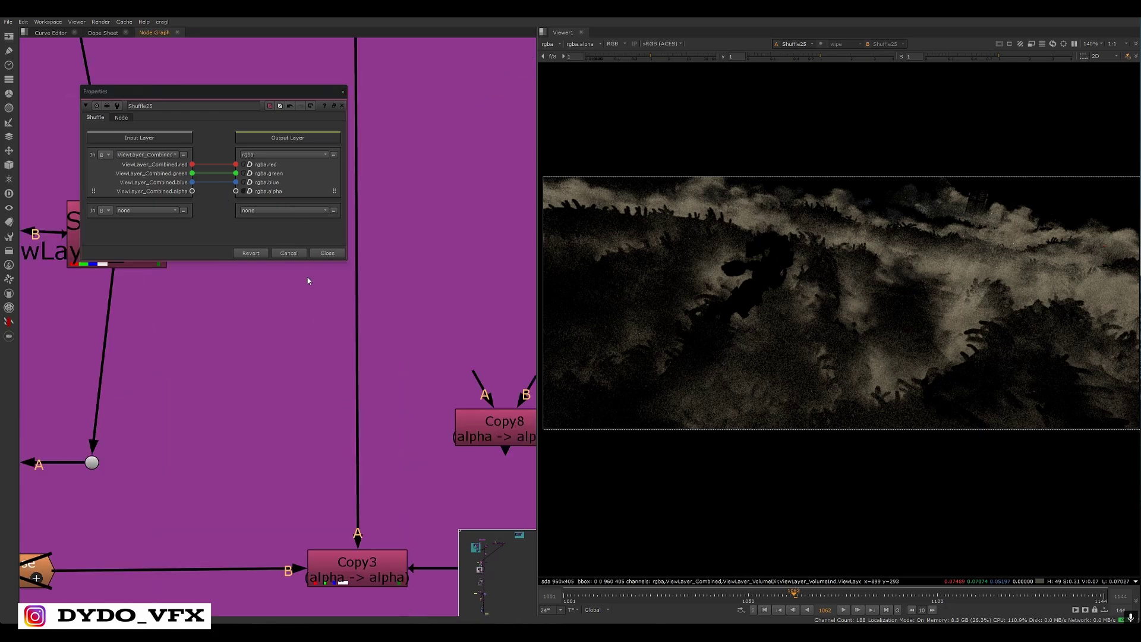
{"action": "scroll", "coordinate": [375, 363], "scroll_direction": "down", "scroll_amount": 3}
{"action": "left_click", "coordinate": [381, 482]}
{"action": "middle_click_drag", "start_coordinate": [312, 344], "coordinate": [359, 531]}
{"action": "scroll", "coordinate": [325, 313], "scroll_direction": "up", "scroll_amount": 3}
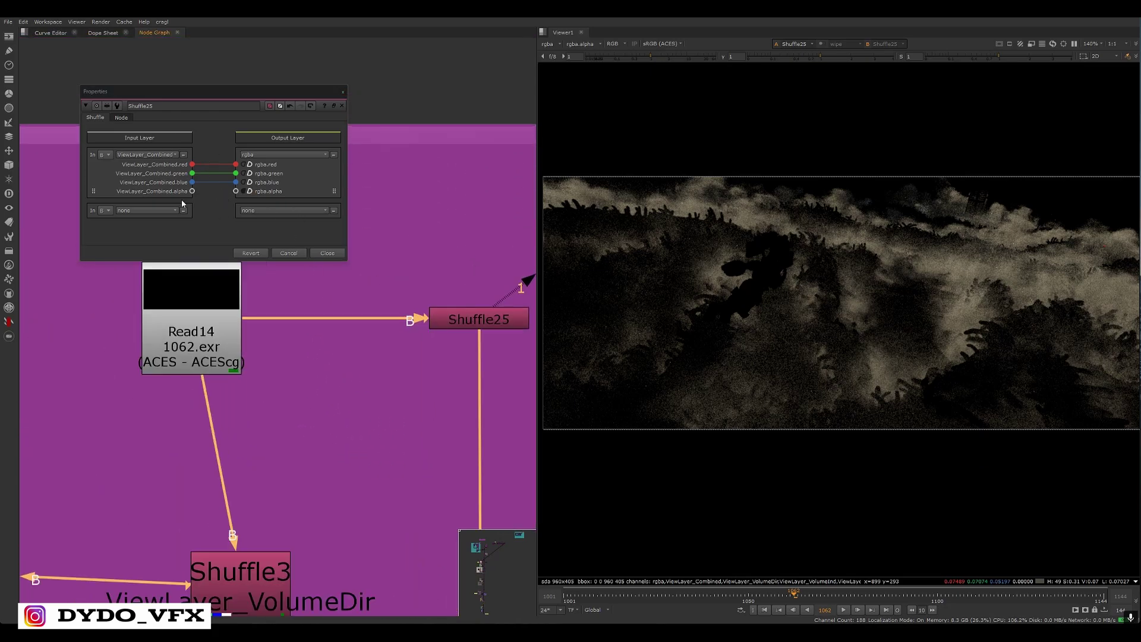
{"action": "left_click_drag", "start_coordinate": [192, 191], "coordinate": [235, 191]}
{"action": "left_click", "coordinate": [343, 92]}
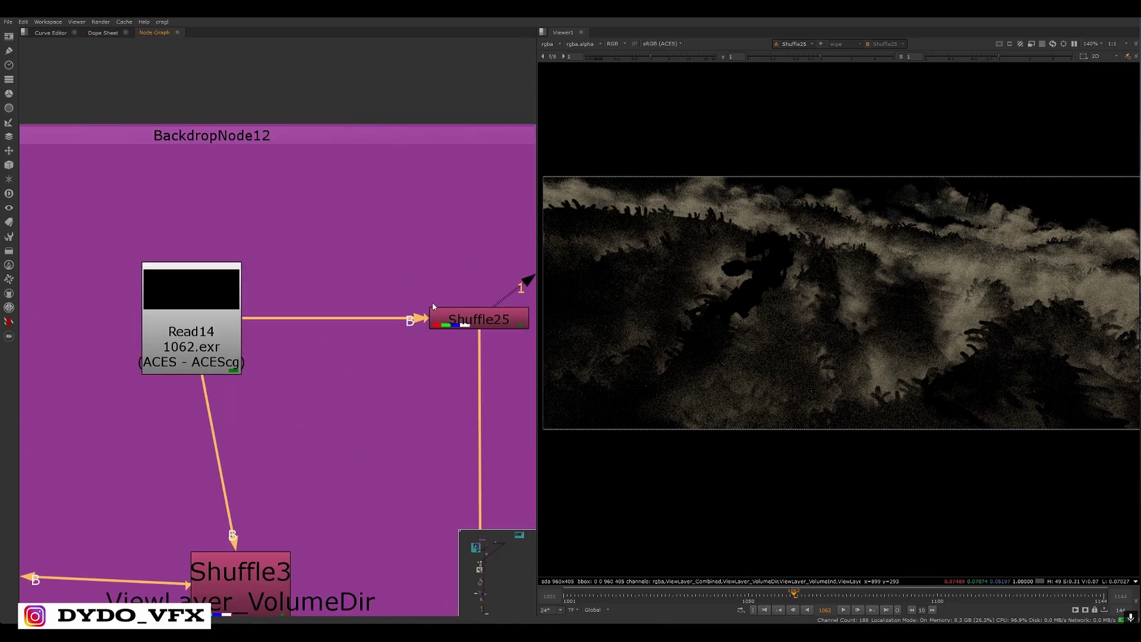
Inspect the alpha channel of Shuffle25 in the viewer twice, returning to RGB each time
{"action": "middle_click_drag", "start_coordinate": [433, 308], "coordinate": [336, 218]}
{"action": "scroll", "coordinate": [907, 259], "scroll_direction": "down", "scroll_amount": 1}
{"action": "key", "text": "a"}
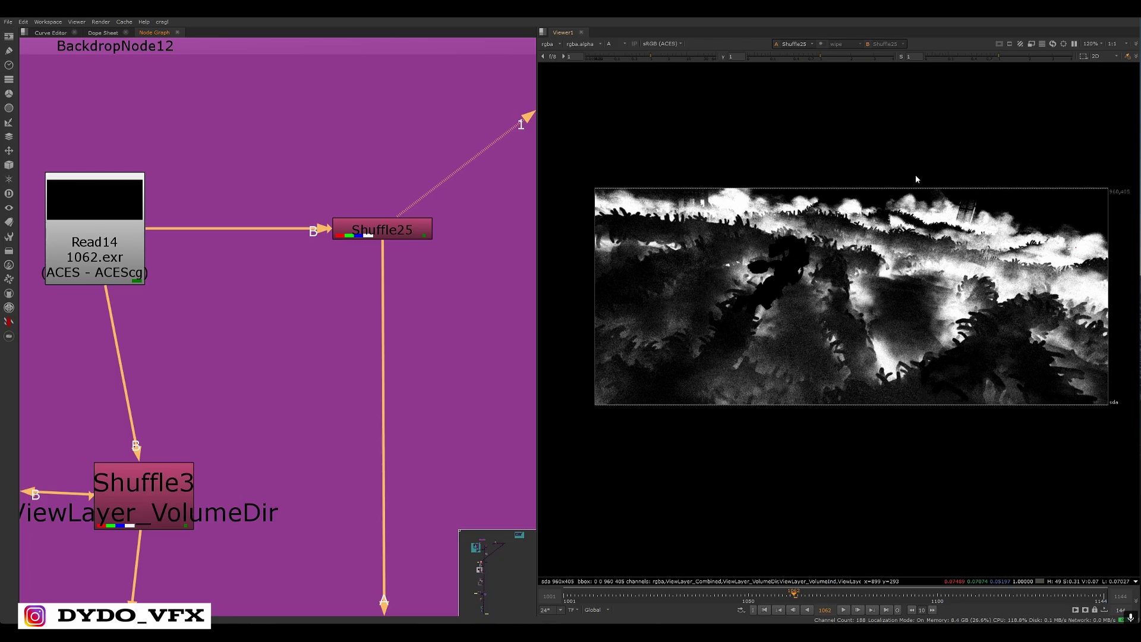
{"action": "left_click", "coordinate": [616, 43]}
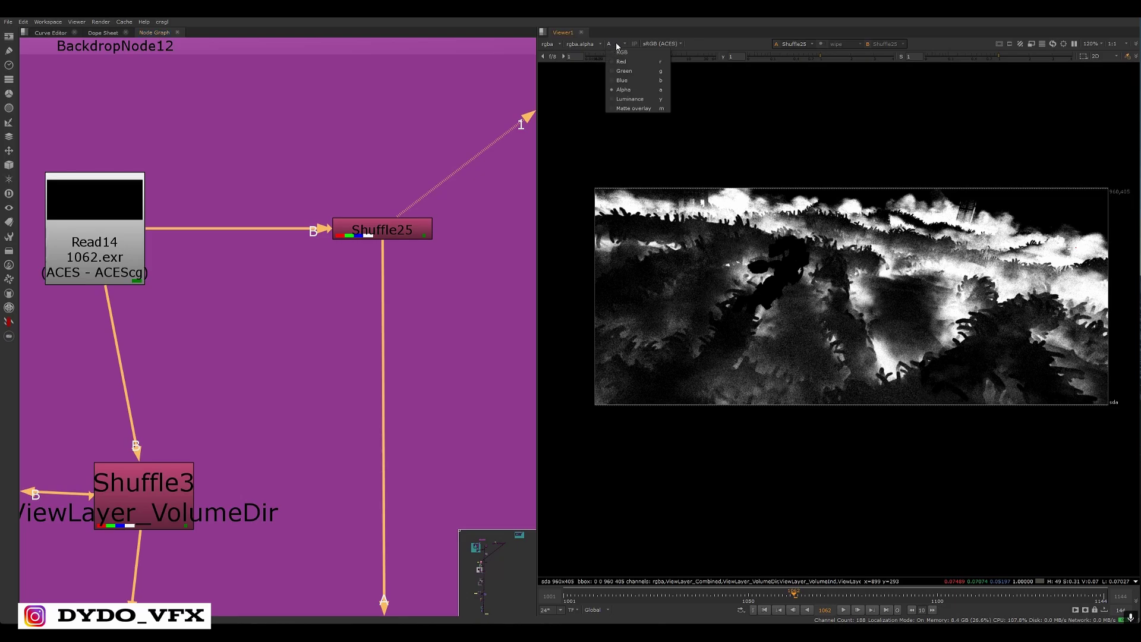
{"action": "left_click", "coordinate": [859, 185]}
{"action": "key", "text": "a"}
{"action": "middle_click_drag", "start_coordinate": [905, 295], "coordinate": [868, 246]}
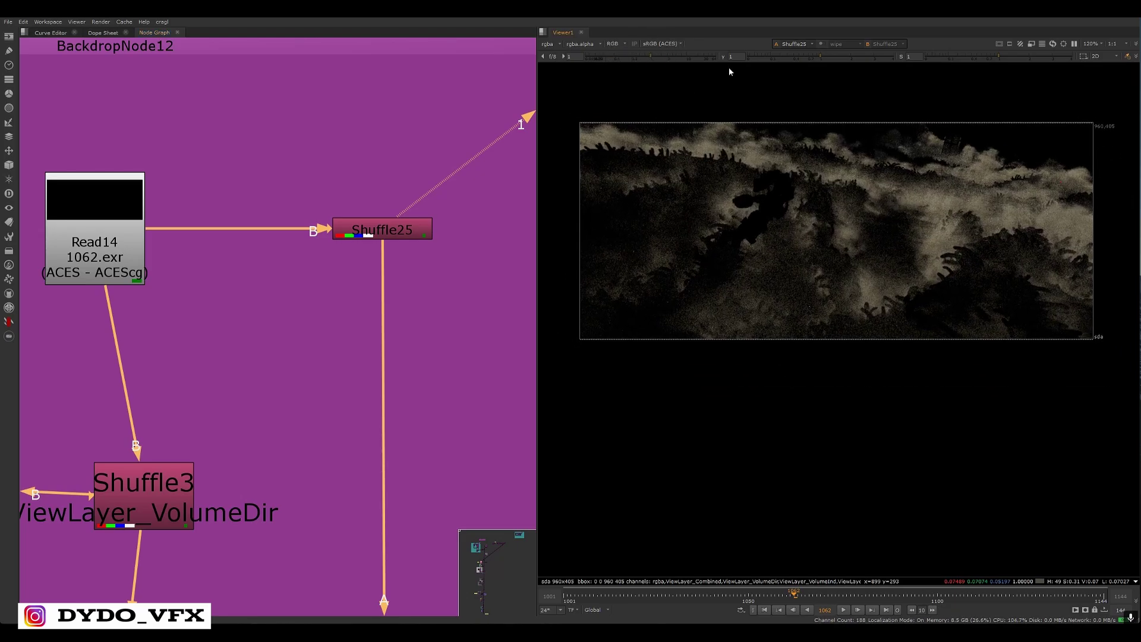
{"action": "left_click", "coordinate": [624, 43]}
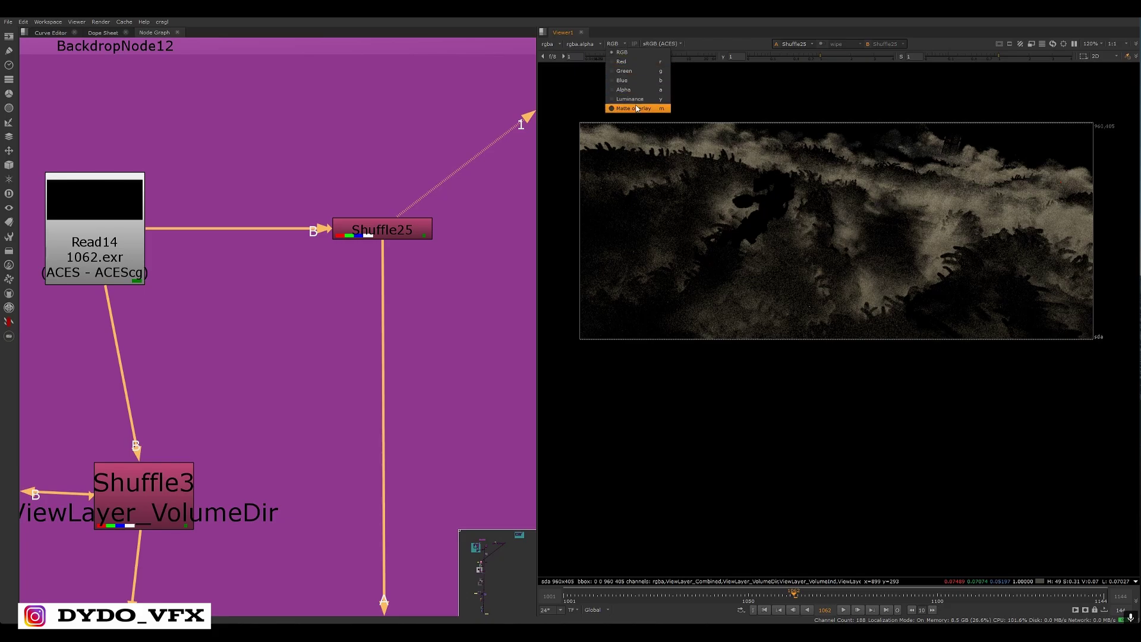
{"action": "left_click", "coordinate": [623, 90]}
{"action": "left_click", "coordinate": [625, 44]}
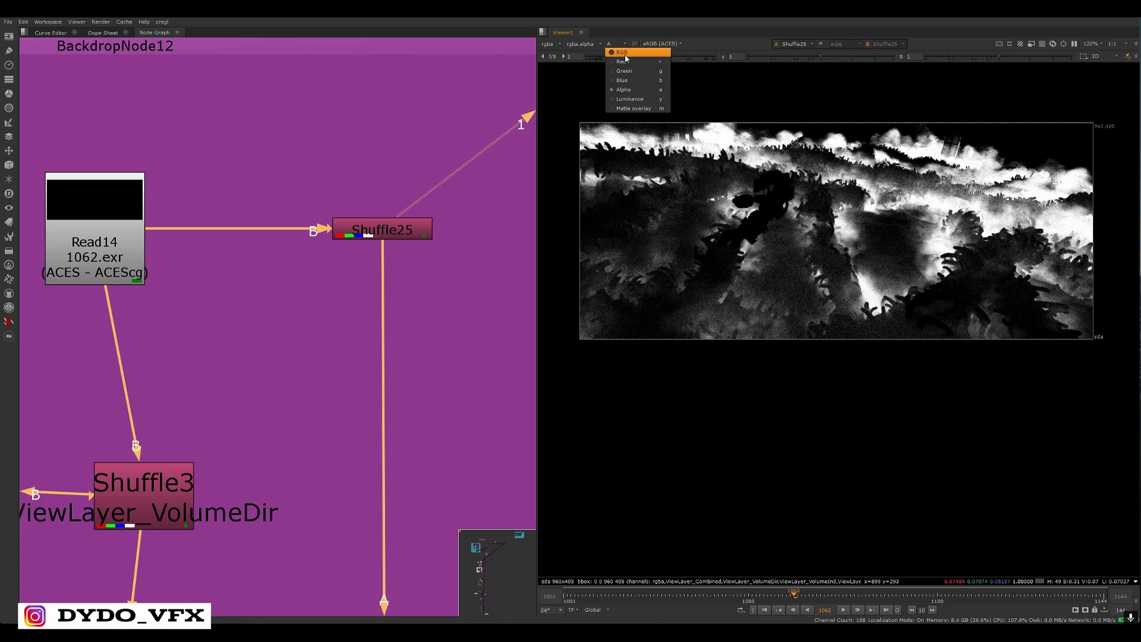
{"action": "left_click", "coordinate": [623, 54]}
Return to Copy3 and view the DUST branch's output at the dot following it
{"action": "scroll", "coordinate": [316, 215], "scroll_direction": "down", "scroll_amount": 8}
{"action": "scroll", "coordinate": [327, 351], "scroll_direction": "up", "scroll_amount": 8}
{"action": "scroll", "coordinate": [357, 267], "scroll_direction": "down", "scroll_amount": 5}
{"action": "scroll", "coordinate": [361, 122], "scroll_direction": "up", "scroll_amount": 4}
{"action": "scroll", "coordinate": [362, 121], "scroll_direction": "down", "scroll_amount": 1}
{"action": "middle_click_drag", "start_coordinate": [381, 63], "coordinate": [390, 155]}
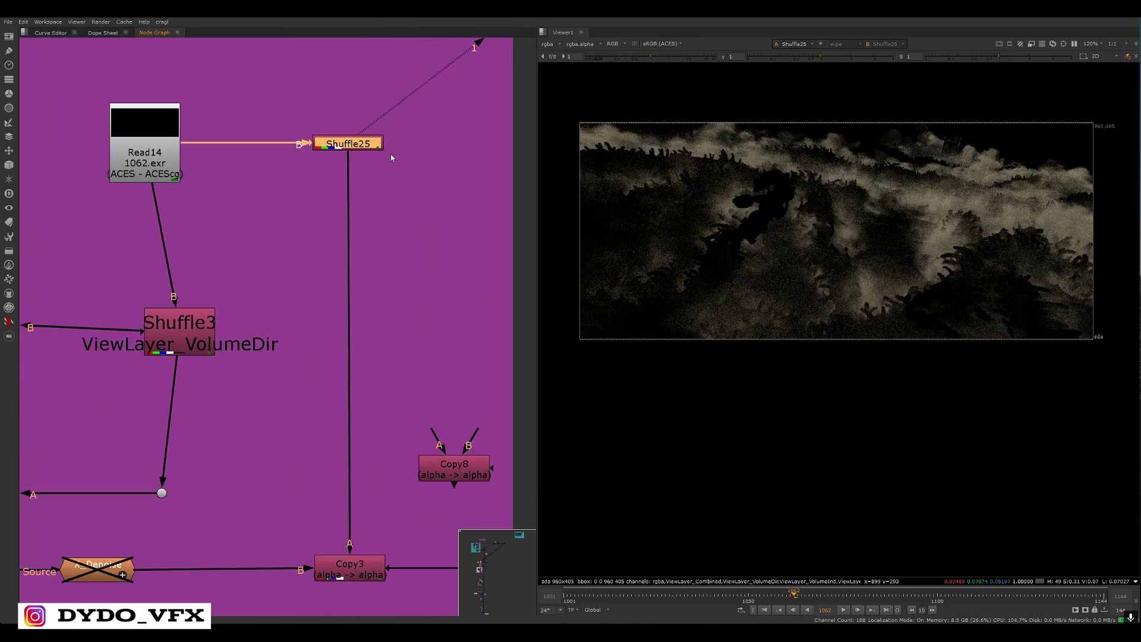
{"action": "middle_click_drag", "start_coordinate": [424, 514], "coordinate": [434, 296]}
{"action": "scroll", "coordinate": [361, 331], "scroll_direction": "up", "scroll_amount": 3}
{"action": "scroll", "coordinate": [189, 332], "scroll_direction": "down", "scroll_amount": 3}
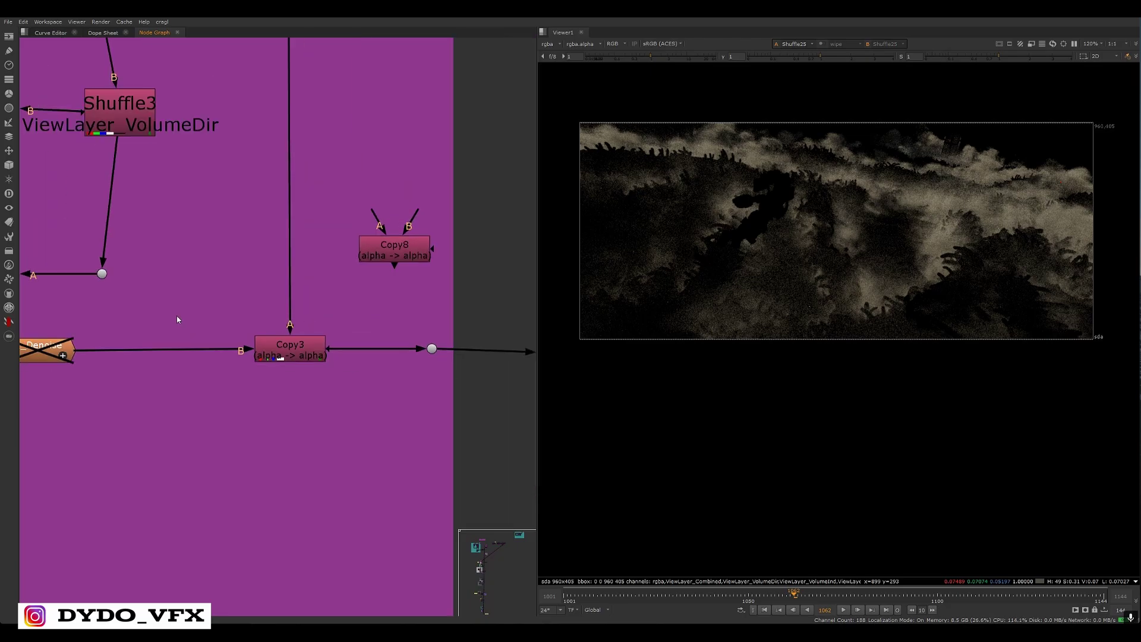
{"action": "middle_click_drag", "start_coordinate": [178, 319], "coordinate": [92, 295]}
{"action": "left_click", "coordinate": [239, 286]}
{"action": "left_click", "coordinate": [241, 331]}
{"action": "key", "text": "1"}
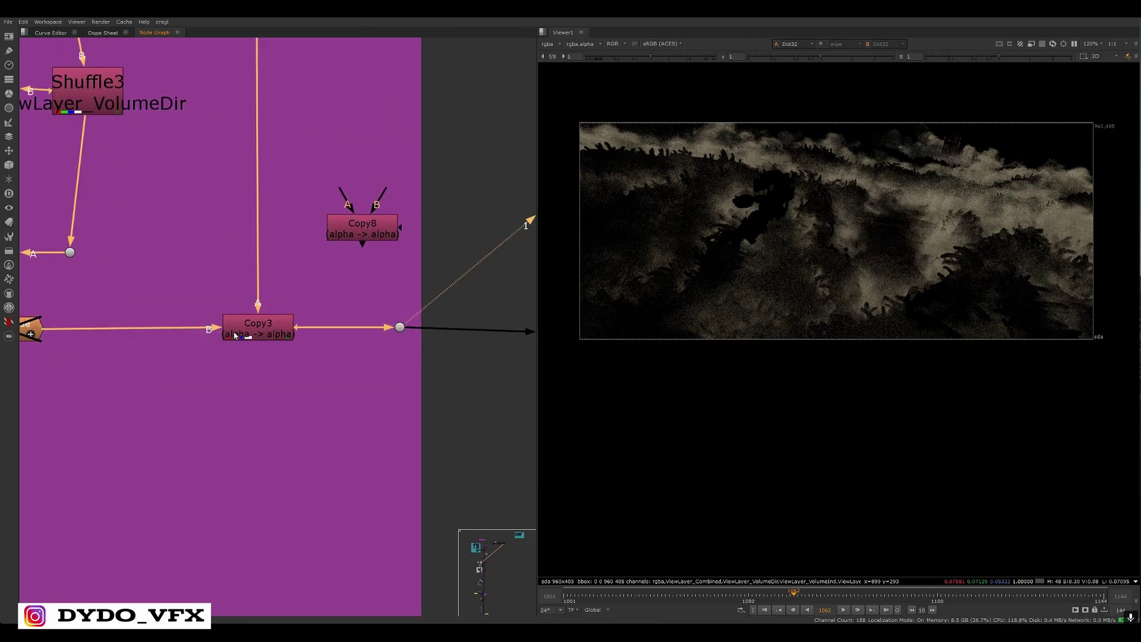
View the Copy3 output directly and switch the node off and back on
{"action": "left_click_drag", "start_coordinate": [335, 278], "coordinate": [231, 363]}
{"action": "key", "text": "1"}
{"action": "left_click_drag", "start_coordinate": [330, 287], "coordinate": [219, 367]}
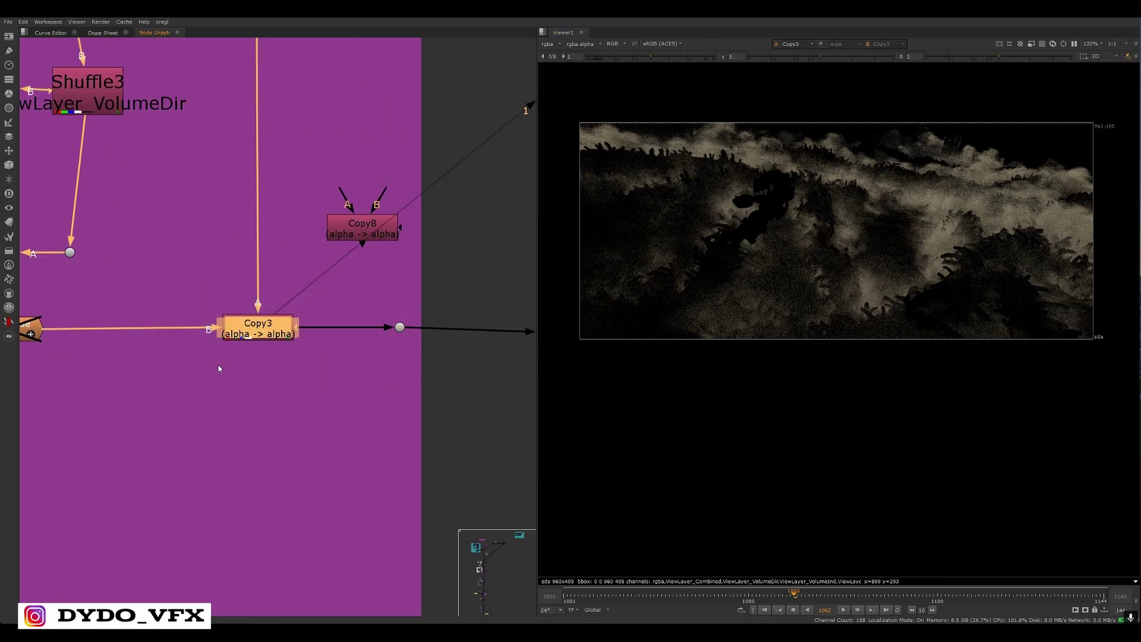
{"action": "key", "text": "d"}
{"action": "key", "text": "d"}
Follow the DUST branch to Merge12, view the full composite there and inspect the over merge
{"action": "middle_click_drag", "start_coordinate": [526, 345], "coordinate": [166, 334]}
{"action": "scroll", "coordinate": [166, 333], "scroll_direction": "down", "scroll_amount": 4}
{"action": "middle_click_drag", "start_coordinate": [422, 340], "coordinate": [237, 350]}
{"action": "left_click_drag", "start_coordinate": [410, 321], "coordinate": [258, 374]}
{"action": "key", "text": "1"}
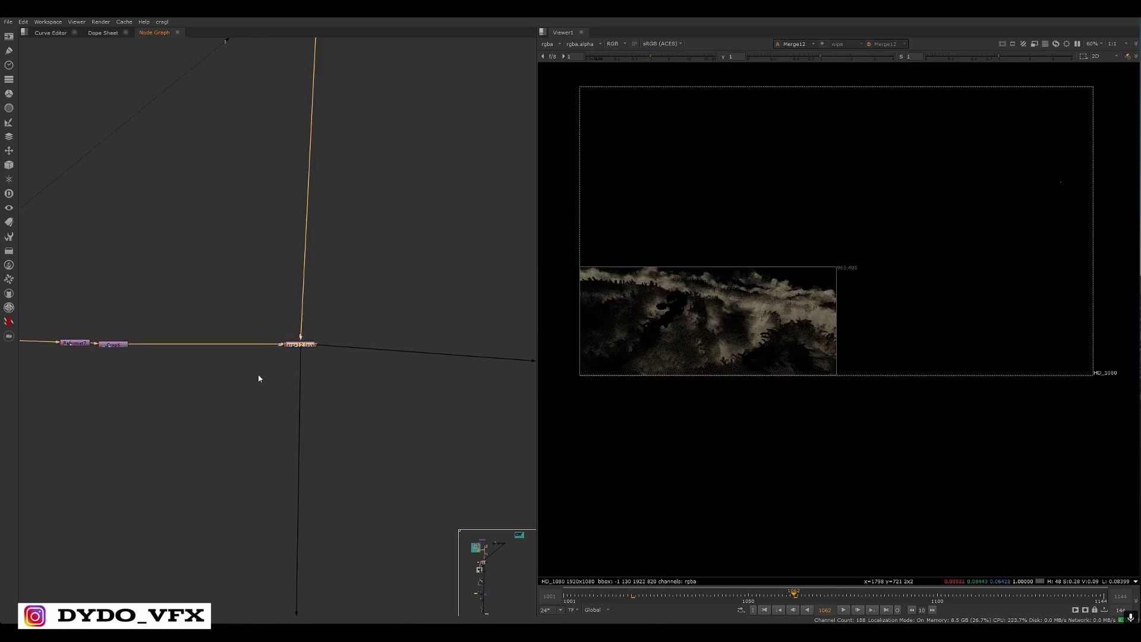
{"action": "middle_click_drag", "start_coordinate": [231, 357], "coordinate": [170, 359]}
{"action": "scroll", "coordinate": [226, 357], "scroll_direction": "up", "scroll_amount": 5}
{"action": "left_click_drag", "start_coordinate": [400, 313], "coordinate": [93, 391]}
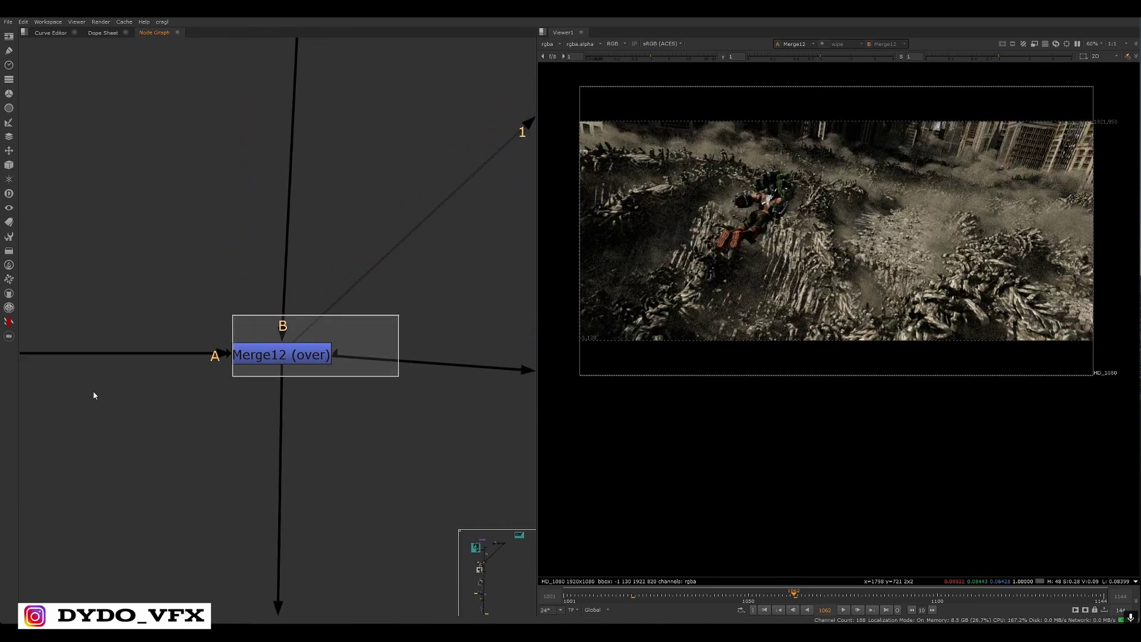
Survey the whole node graph and come back to the DUST backdrop
{"action": "scroll", "coordinate": [202, 337], "scroll_direction": "down", "scroll_amount": 8}
{"action": "middle_click_drag", "start_coordinate": [251, 326], "coordinate": [230, 184]}
{"action": "scroll", "coordinate": [238, 178], "scroll_direction": "down", "scroll_amount": 3}
{"action": "middle_click_drag", "start_coordinate": [284, 149], "coordinate": [430, 320]}
{"action": "scroll", "coordinate": [431, 319], "scroll_direction": "down", "scroll_amount": 3}
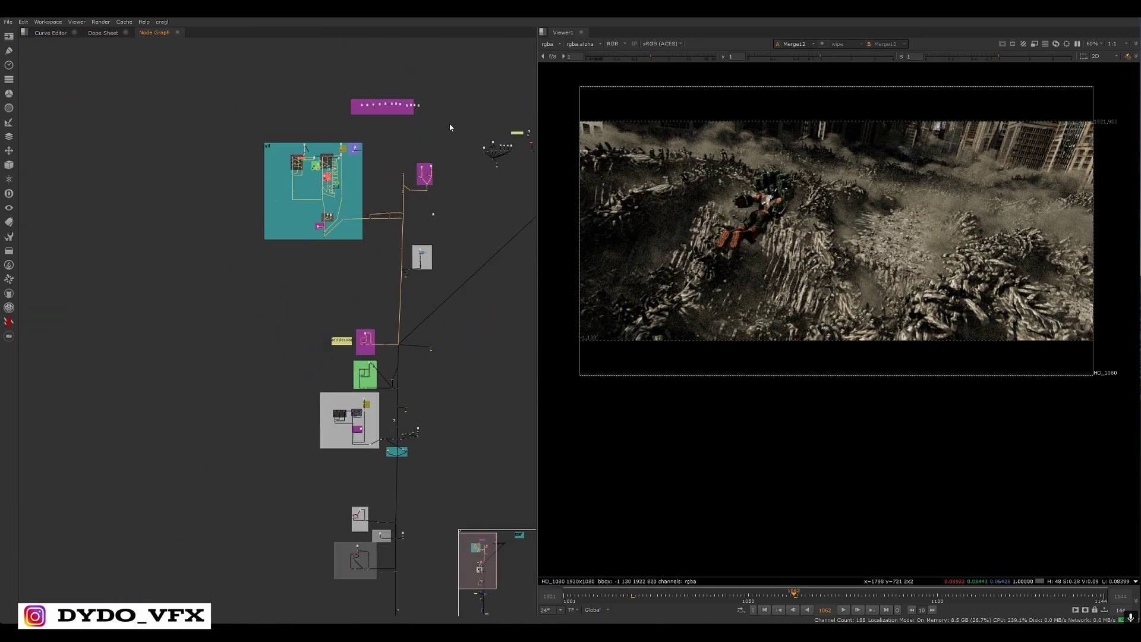
{"action": "left_click_drag", "start_coordinate": [458, 123], "coordinate": [225, 259]}
{"action": "scroll", "coordinate": [416, 290], "scroll_direction": "up", "scroll_amount": 6}
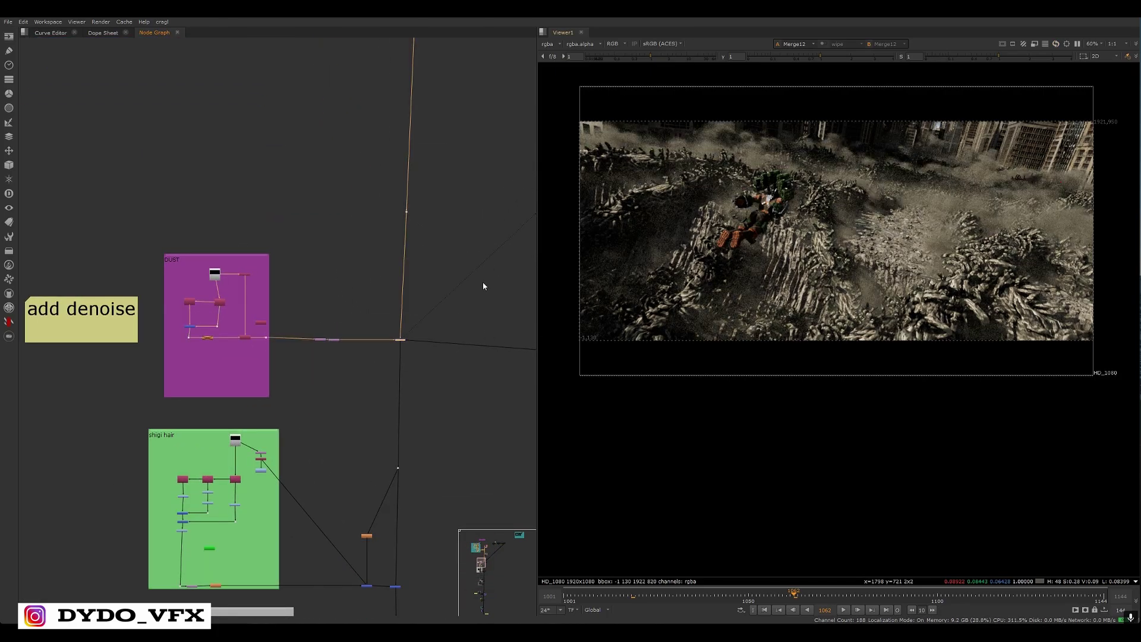
Select Copy3 in the DUST backdrop and compare the Merge12 composite with it disabled and re-enabled
{"action": "scroll", "coordinate": [482, 286], "scroll_direction": "up", "scroll_amount": 4}
{"action": "scroll", "coordinate": [758, 157], "scroll_direction": "up", "scroll_amount": 1}
{"action": "left_click", "coordinate": [240, 307]}
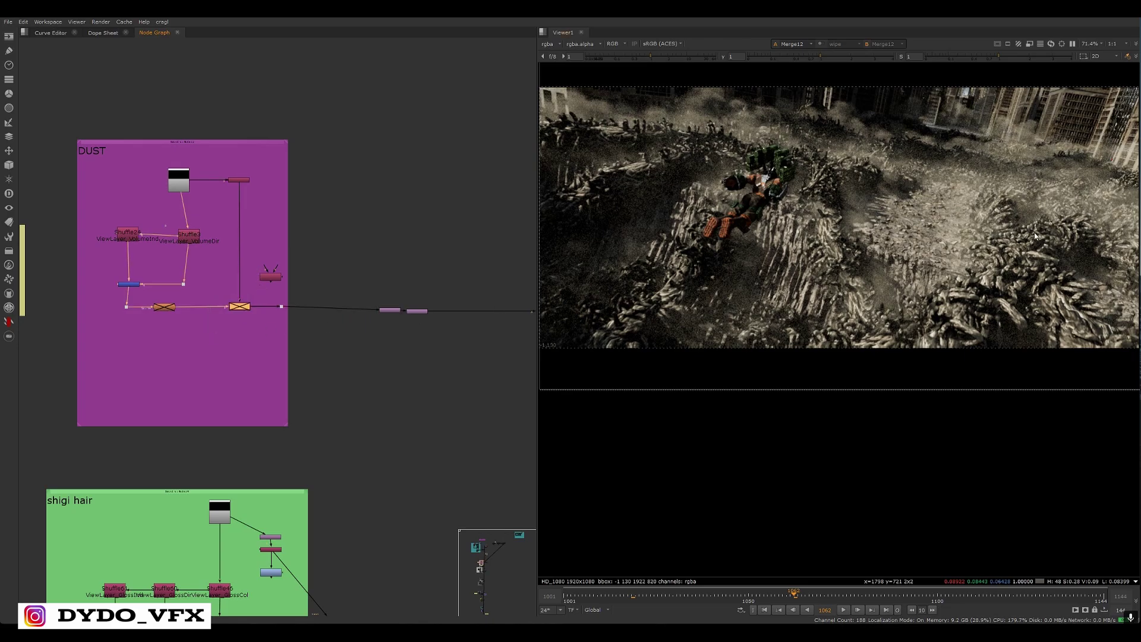
{"action": "scroll", "coordinate": [994, 266], "scroll_direction": "down", "scroll_amount": 1}
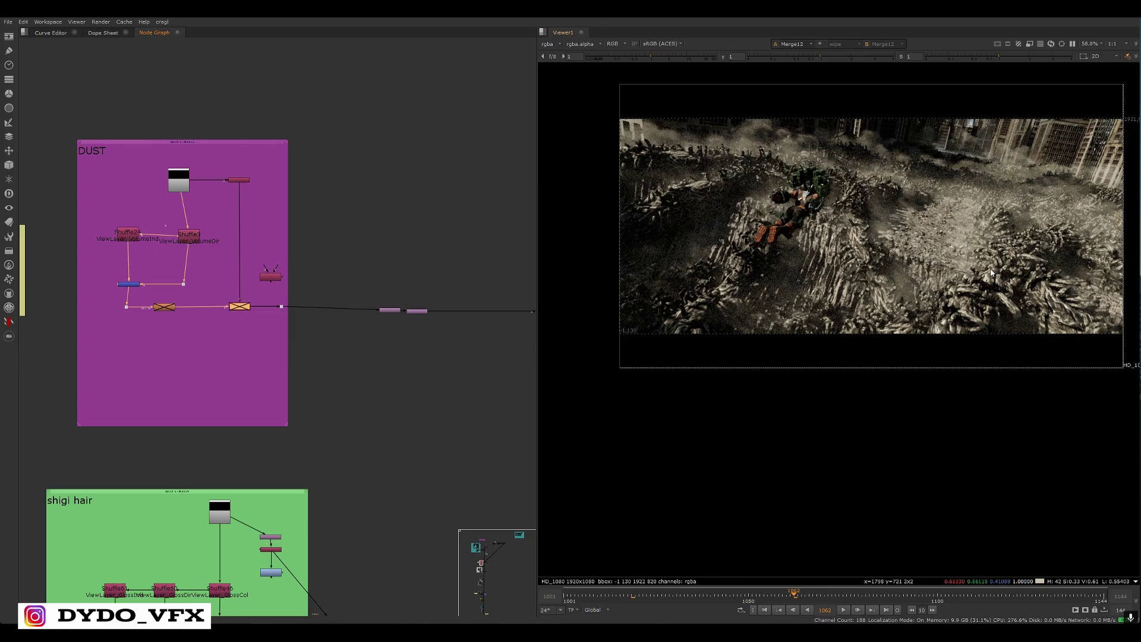
{"action": "key", "text": "d"}
{"action": "middle_click_drag", "start_coordinate": [363, 310], "coordinate": [277, 290]}
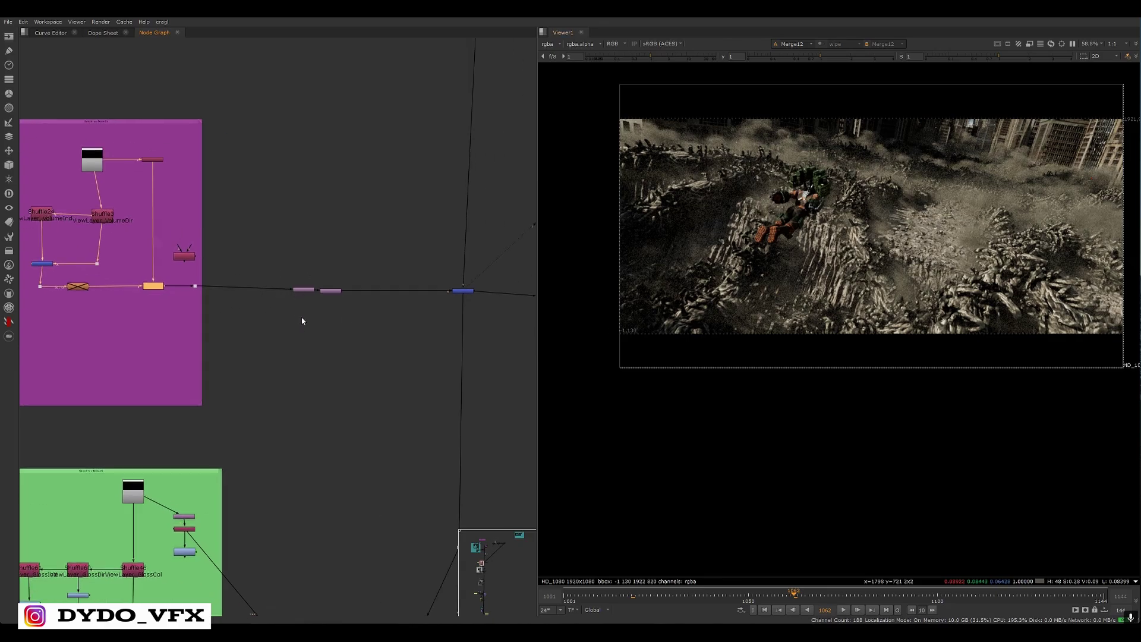
Follow the graph from the DUST backdrop to the shigi hair backdrop and select the merge joining the hair to the main branch
{"action": "middle_click_drag", "start_coordinate": [307, 326], "coordinate": [400, 381]}
{"action": "left_click", "coordinate": [273, 351]}
{"action": "middle_click_drag", "start_coordinate": [491, 460], "coordinate": [413, 309]}
{"action": "middle_click_drag", "start_coordinate": [360, 362], "coordinate": [426, 290]}
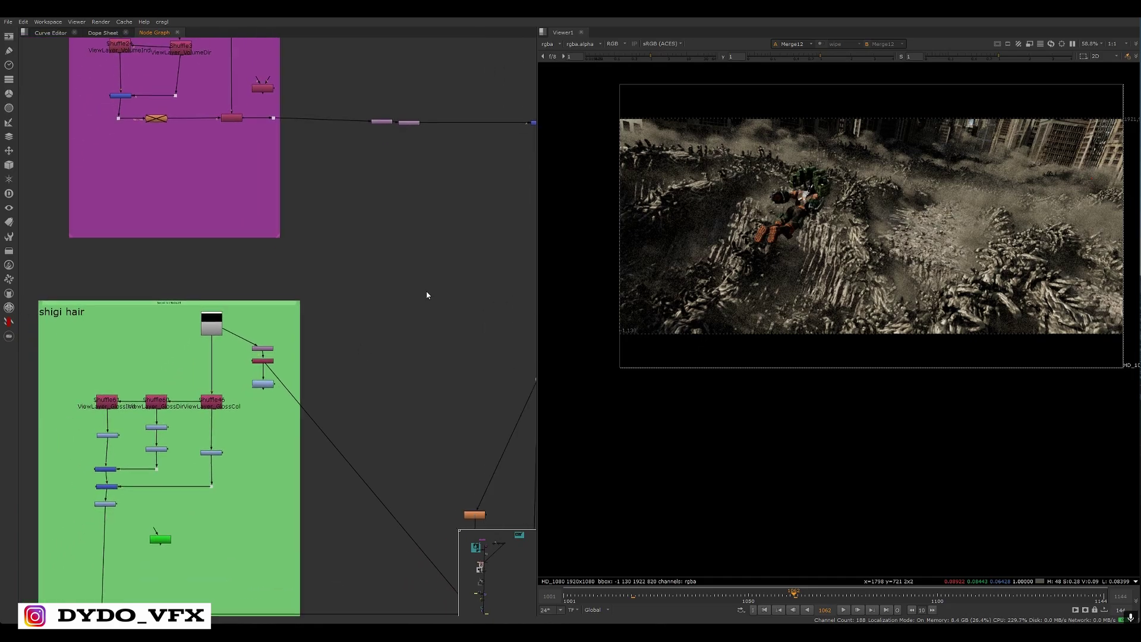
{"action": "middle_click_drag", "start_coordinate": [88, 345], "coordinate": [101, 236]}
{"action": "middle_click_drag", "start_coordinate": [322, 393], "coordinate": [303, 335]}
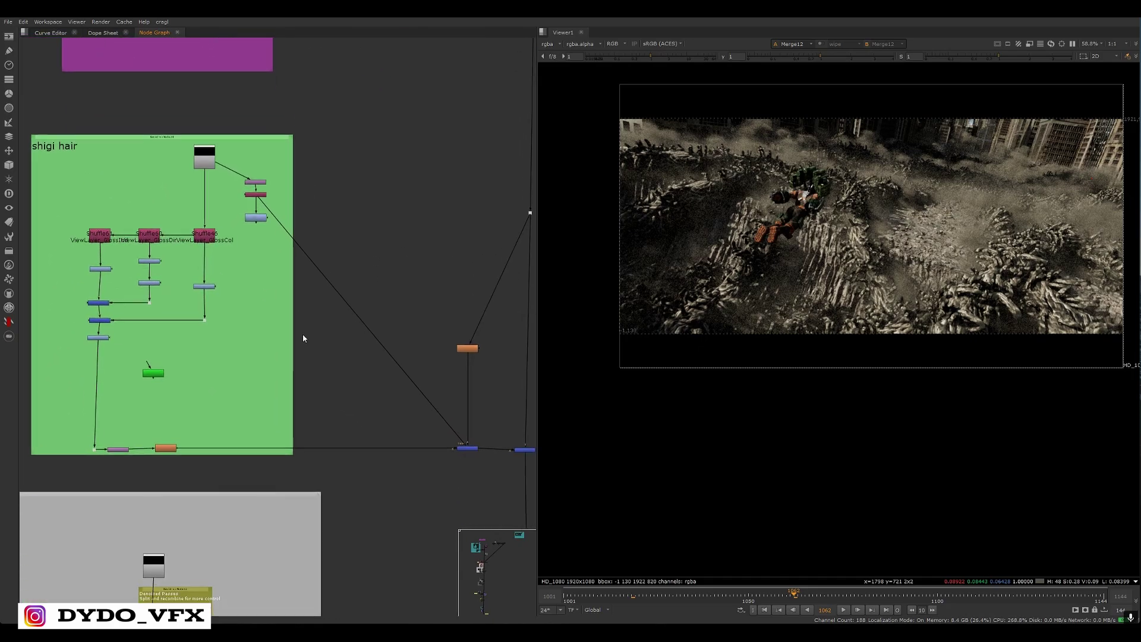
{"action": "middle_click_drag", "start_coordinate": [381, 385], "coordinate": [300, 367]}
{"action": "left_click", "coordinate": [445, 432]}
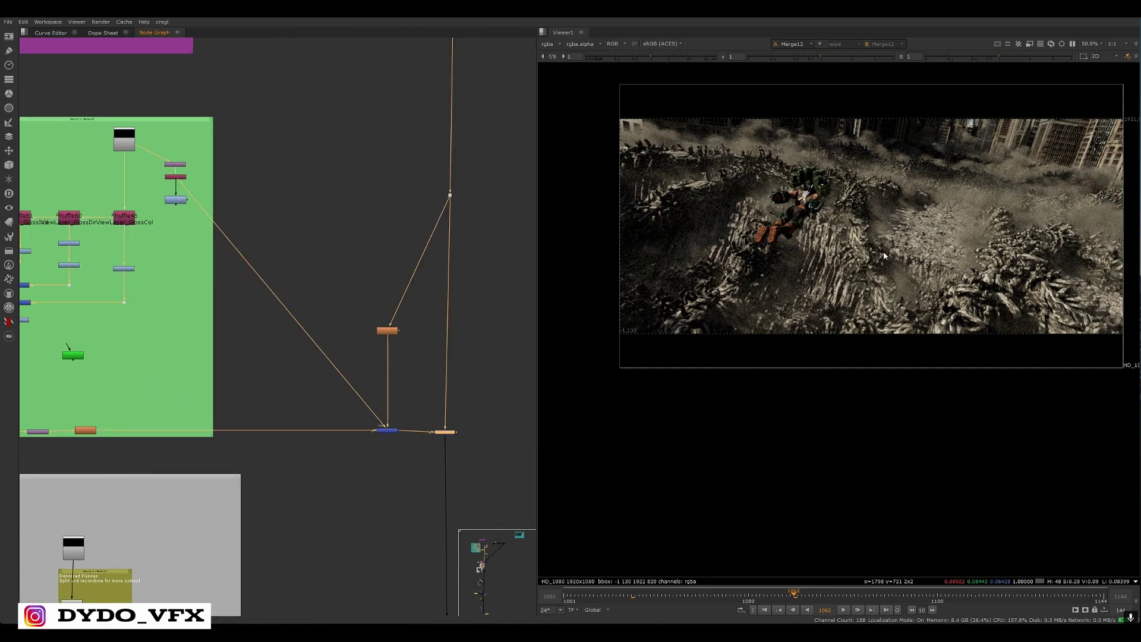
Go to frame 1141 and disable the dust merge Merge12 on the main branch
{"action": "left_click", "coordinate": [1035, 593]}
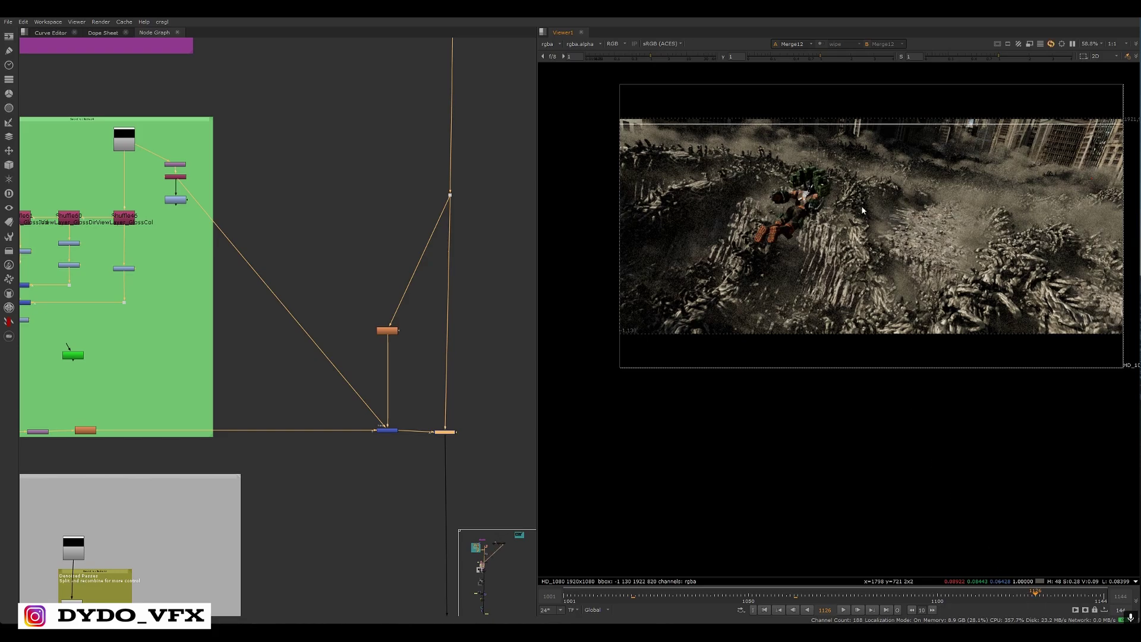
{"action": "left_click", "coordinate": [1081, 599]}
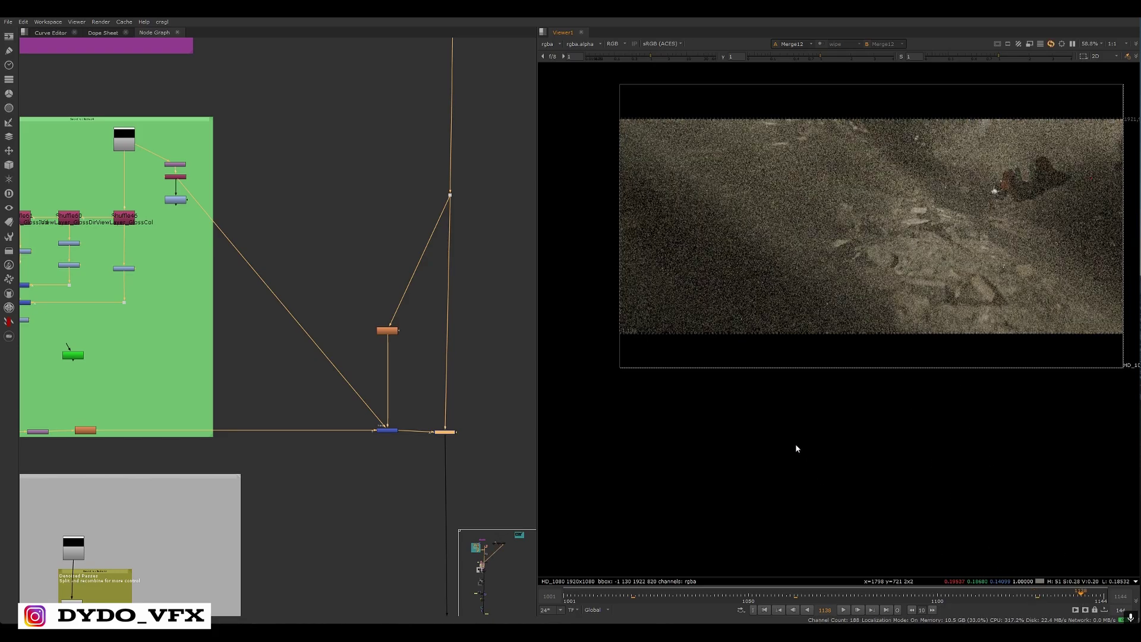
{"action": "left_click", "coordinate": [1092, 599]}
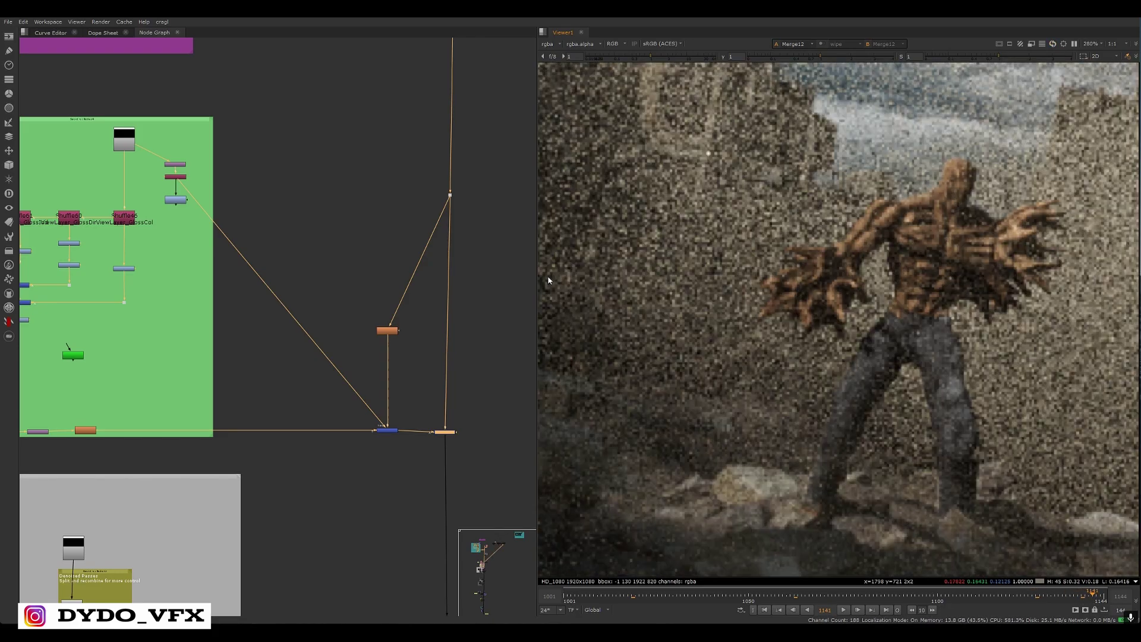
{"action": "scroll", "coordinate": [462, 187], "scroll_direction": "down", "scroll_amount": 4}
{"action": "middle_click_drag", "start_coordinate": [462, 187], "coordinate": [415, 344]}
{"action": "left_click_drag", "start_coordinate": [448, 201], "coordinate": [364, 254]}
{"action": "key", "text": "d"}
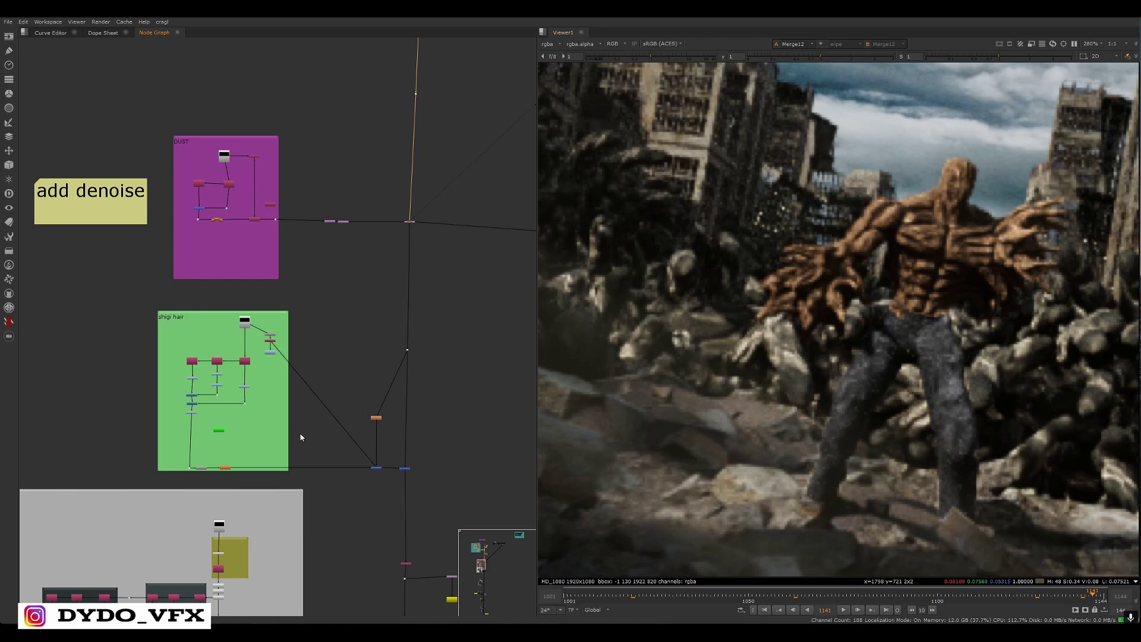
View the composite at the merge where the shigi hair joins the main branch and inspect the character's hair
{"action": "left_click_drag", "start_coordinate": [300, 438], "coordinate": [389, 480]}
{"action": "key", "text": "1"}
{"action": "scroll", "coordinate": [386, 495], "scroll_direction": "up", "scroll_amount": 3}
{"action": "left_click_drag", "start_coordinate": [448, 429], "coordinate": [395, 466]}
{"action": "key", "text": "1"}
{"action": "scroll", "coordinate": [872, 171], "scroll_direction": "down", "scroll_amount": 1}
{"action": "middle_click_drag", "start_coordinate": [872, 171], "coordinate": [865, 180]}
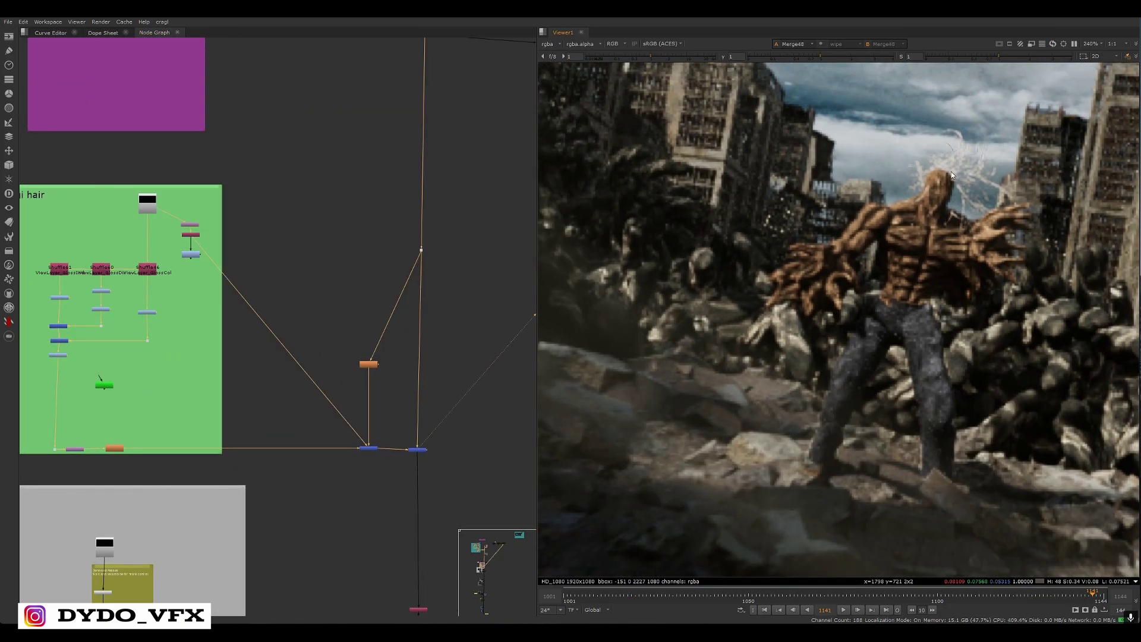
View the hair's glossy color pass at Shuffle46 and its glossy indirect pass at Shuffle61
{"action": "scroll", "coordinate": [272, 260], "scroll_direction": "up", "scroll_amount": 5}
{"action": "left_click", "coordinate": [396, 343]}
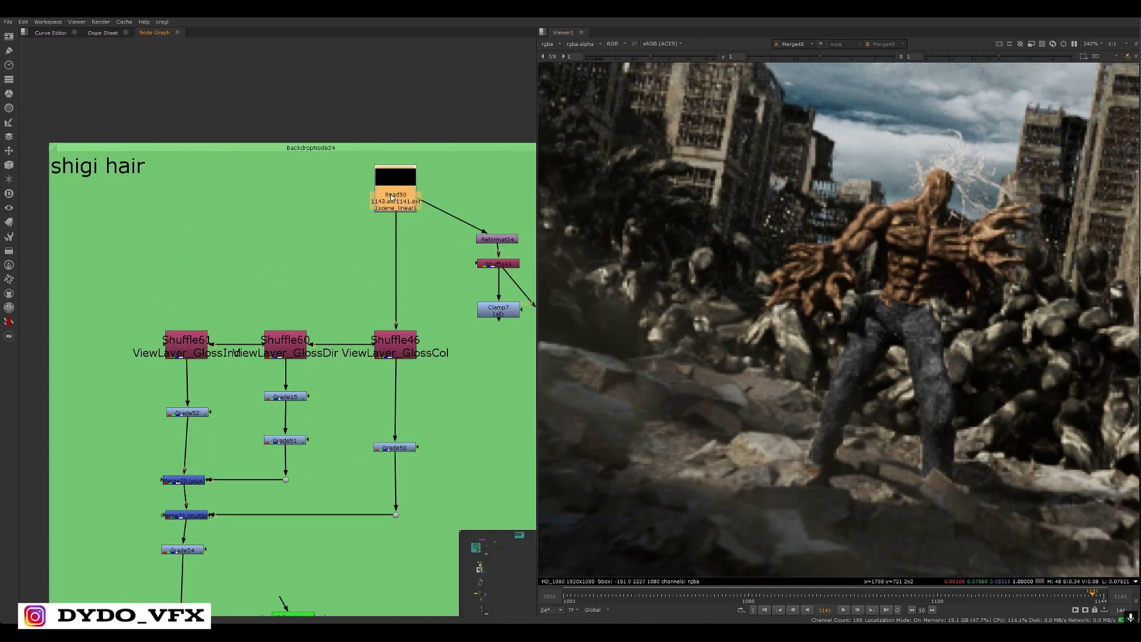
{"action": "key", "text": "1"}
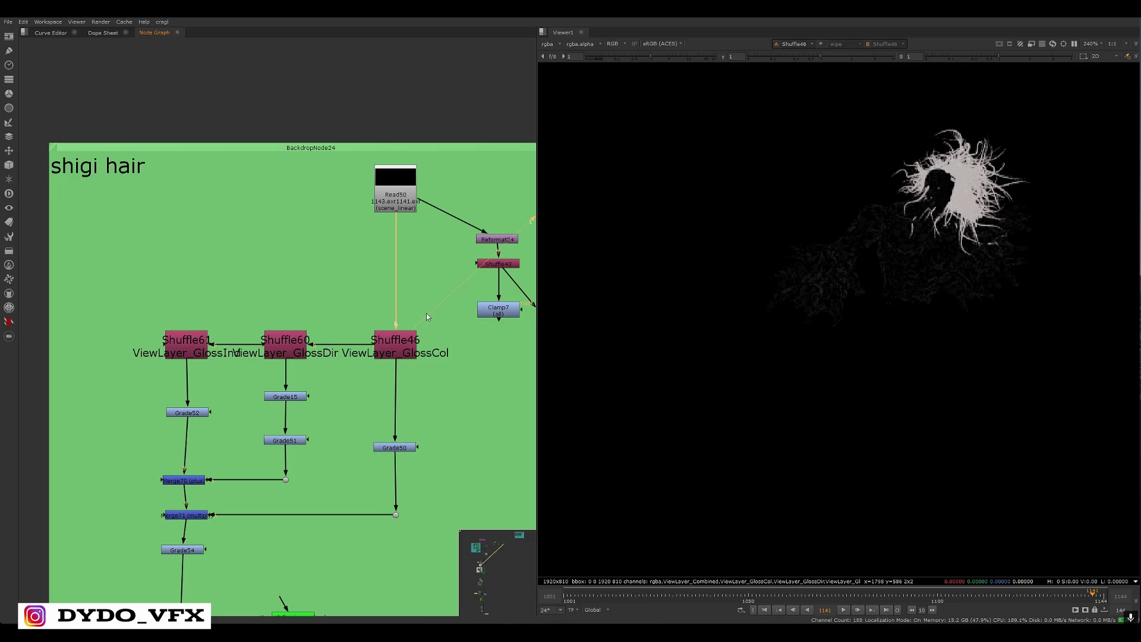
{"action": "scroll", "coordinate": [892, 262], "scroll_direction": "down", "scroll_amount": 2}
{"action": "left_click", "coordinate": [409, 348]}
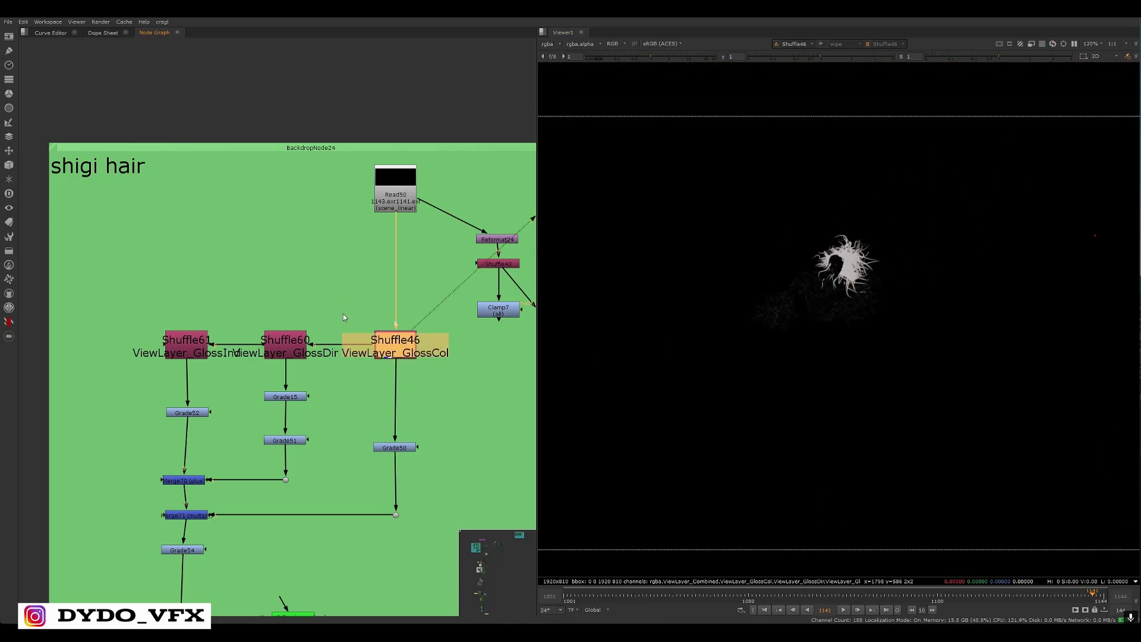
{"action": "left_click", "coordinate": [186, 342]}
{"action": "key", "text": "1"}
Locate the Glossy Reflections backdrop in the template and copy it with all its shuffles and merges
{"action": "scroll", "coordinate": [270, 338], "scroll_direction": "down", "scroll_amount": 8}
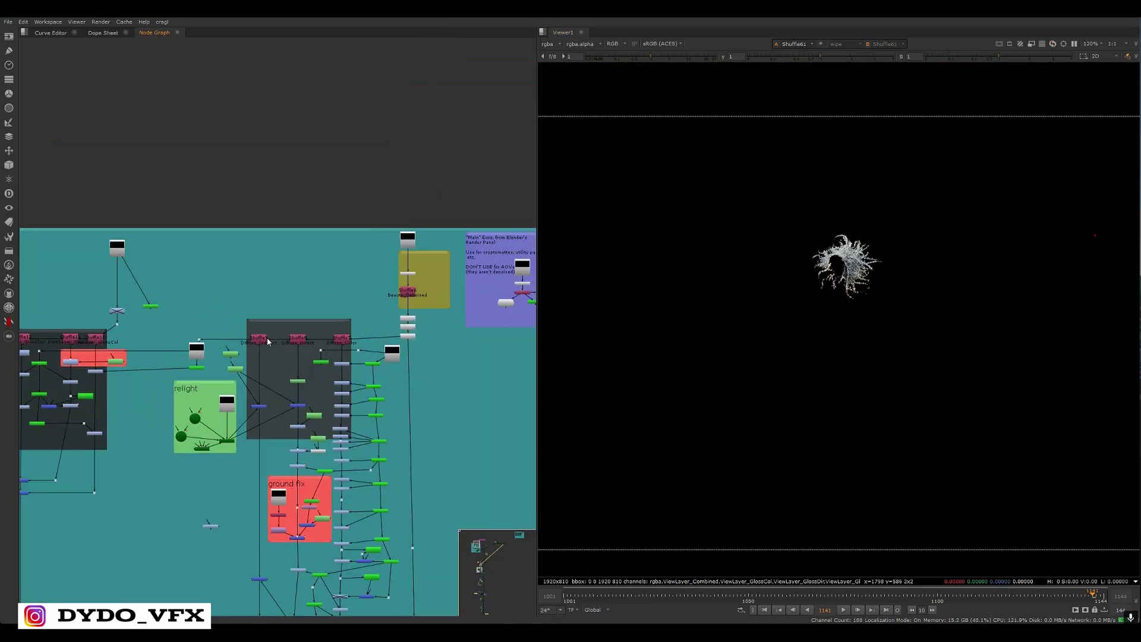
{"action": "scroll", "coordinate": [320, 305], "scroll_direction": "down", "scroll_amount": 2}
{"action": "middle_click_drag", "start_coordinate": [416, 327], "coordinate": [187, 345]}
{"action": "middle_click_drag", "start_coordinate": [404, 324], "coordinate": [153, 322]}
{"action": "scroll", "coordinate": [316, 324], "scroll_direction": "down", "scroll_amount": 4}
{"action": "scroll", "coordinate": [416, 226], "scroll_direction": "up", "scroll_amount": 8}
{"action": "scroll", "coordinate": [346, 232], "scroll_direction": "up", "scroll_amount": 6}
{"action": "scroll", "coordinate": [422, 234], "scroll_direction": "up", "scroll_amount": 1}
{"action": "middle_click_drag", "start_coordinate": [423, 234], "coordinate": [355, 295]}
{"action": "scroll", "coordinate": [357, 297], "scroll_direction": "down", "scroll_amount": 3}
{"action": "scroll", "coordinate": [217, 259], "scroll_direction": "up", "scroll_amount": 5}
{"action": "middle_click_drag", "start_coordinate": [217, 260], "coordinate": [454, 234]}
{"action": "left_click_drag", "start_coordinate": [455, 234], "coordinate": [414, 291]}
{"action": "middle_click_drag", "start_coordinate": [414, 293], "coordinate": [82, 316]}
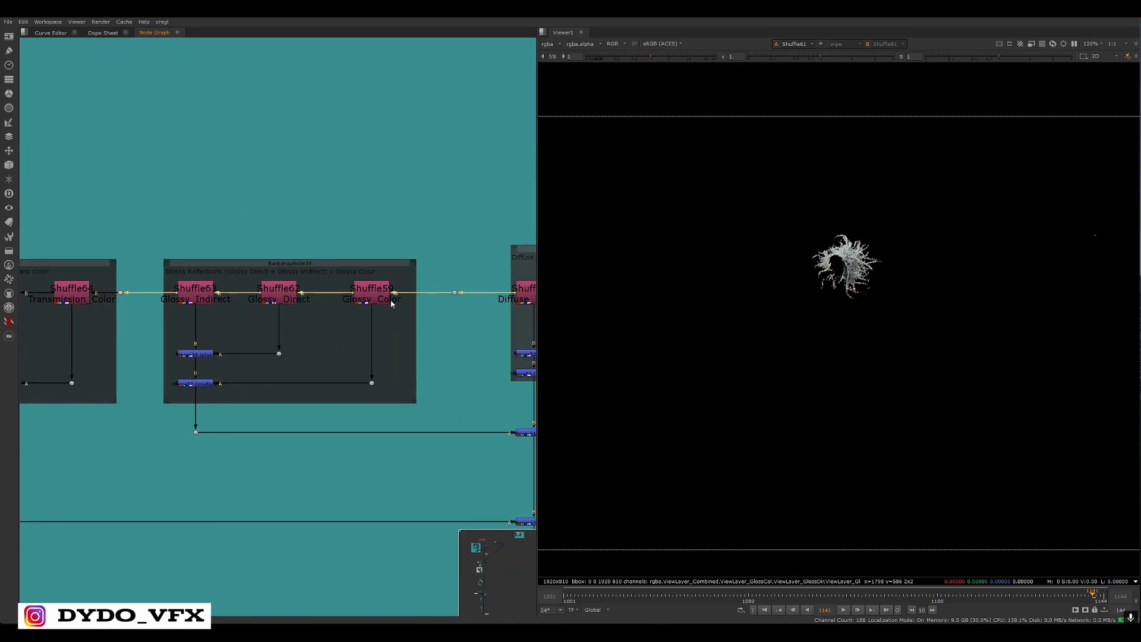
{"action": "left_click", "coordinate": [378, 290]}
{"action": "left_click_drag", "start_coordinate": [471, 230], "coordinate": [153, 453]}
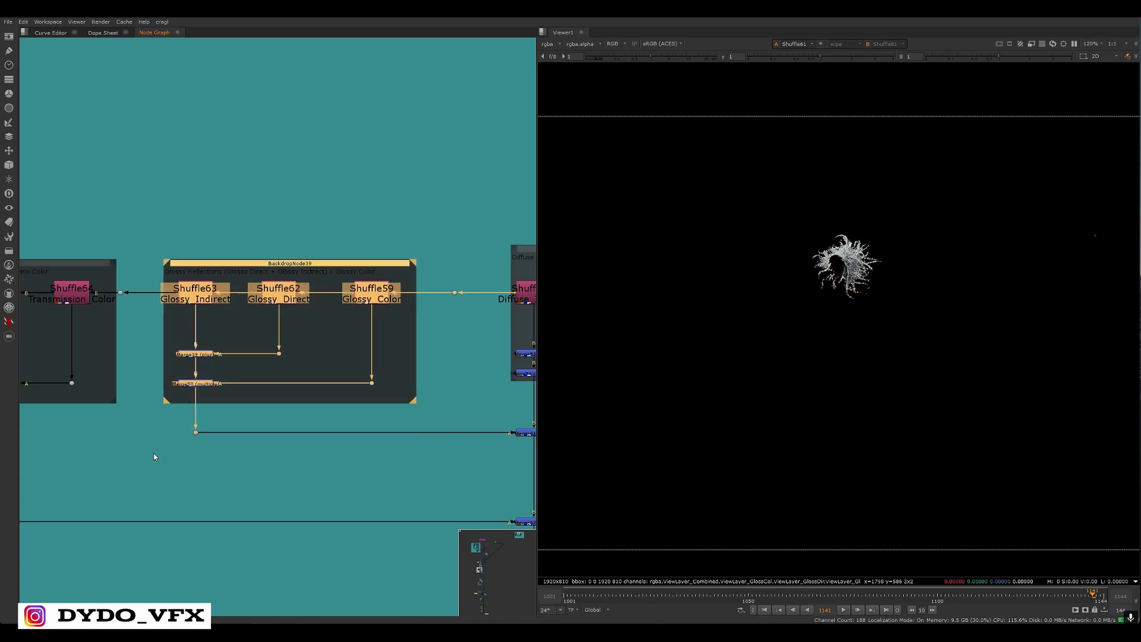
Paste the Glossy Reflections group into the shigi hand backdrop above the existing glossy and diffuse groups
{"action": "scroll", "coordinate": [309, 416], "scroll_direction": "down", "scroll_amount": 10}
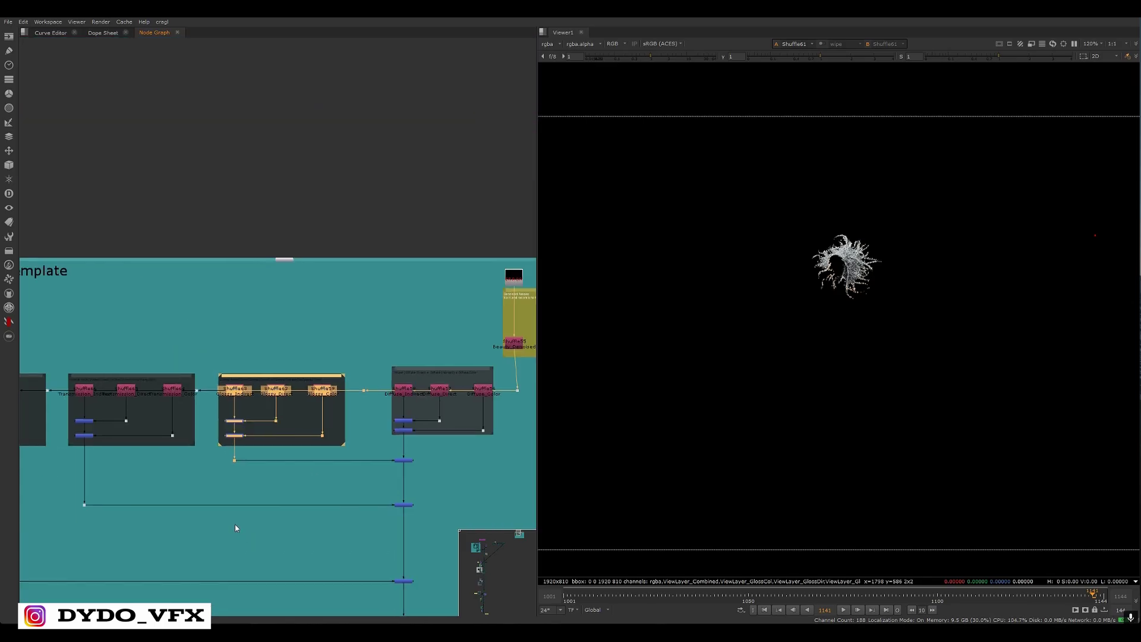
{"action": "scroll", "coordinate": [294, 378], "scroll_direction": "up", "scroll_amount": 10}
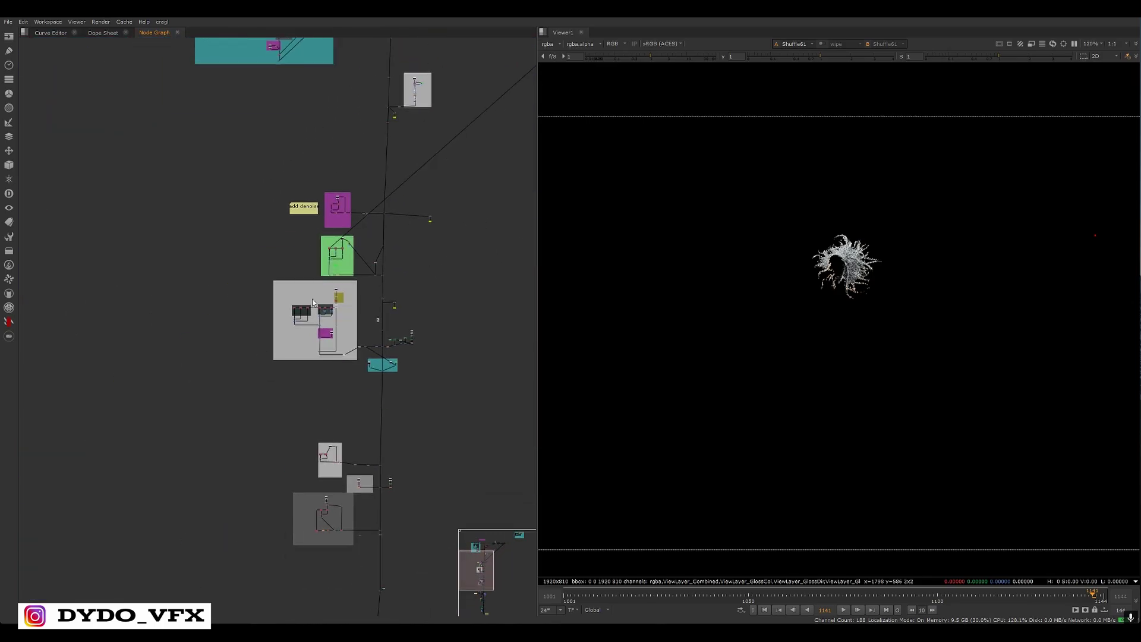
{"action": "scroll", "coordinate": [340, 441], "scroll_direction": "up", "scroll_amount": 5}
{"action": "scroll", "coordinate": [367, 444], "scroll_direction": "down", "scroll_amount": 2}
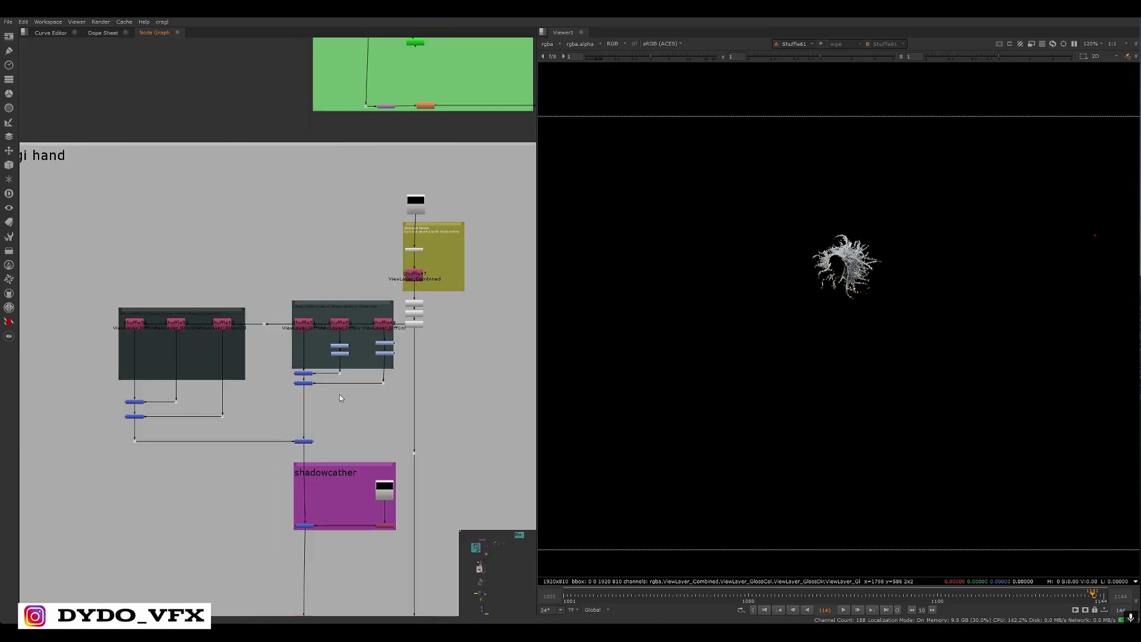
{"action": "middle_click_drag", "start_coordinate": [379, 385], "coordinate": [443, 379]}
{"action": "scroll", "coordinate": [402, 305], "scroll_direction": "up", "scroll_amount": 2}
{"action": "scroll", "coordinate": [250, 200], "scroll_direction": "down", "scroll_amount": 2}
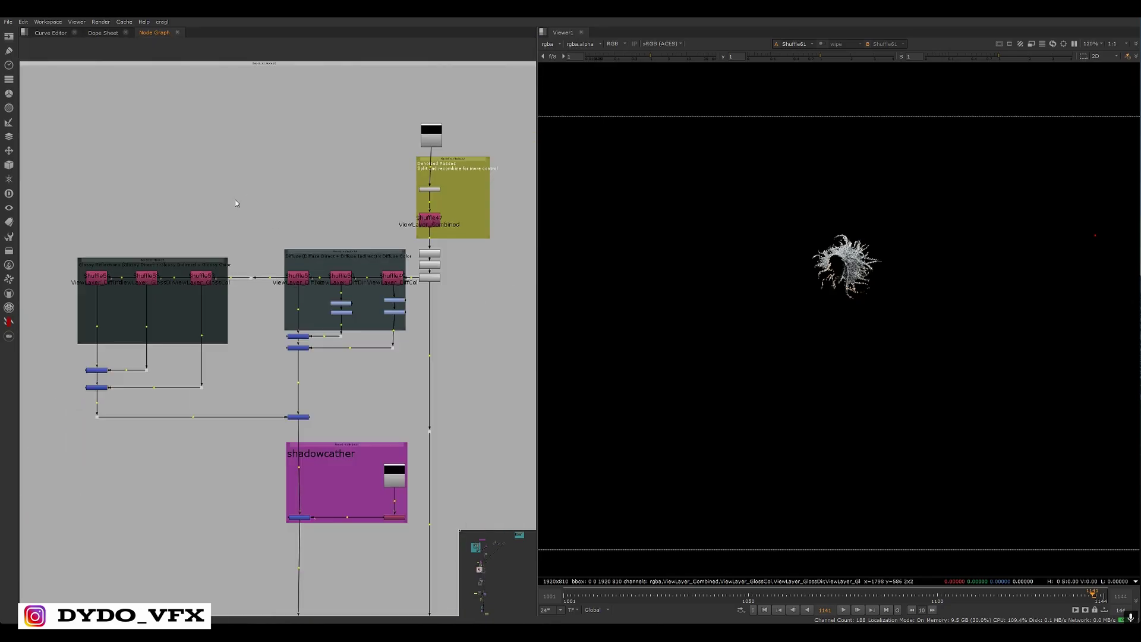
{"action": "key", "text": "ctrl+v"}
{"action": "left_click_drag", "start_coordinate": [235, 203], "coordinate": [286, 186]}
Inspect the shigi hand's Diffuse group and view the direct diffuse pass at Shuffle50
{"action": "scroll", "coordinate": [292, 237], "scroll_direction": "up", "scroll_amount": 3}
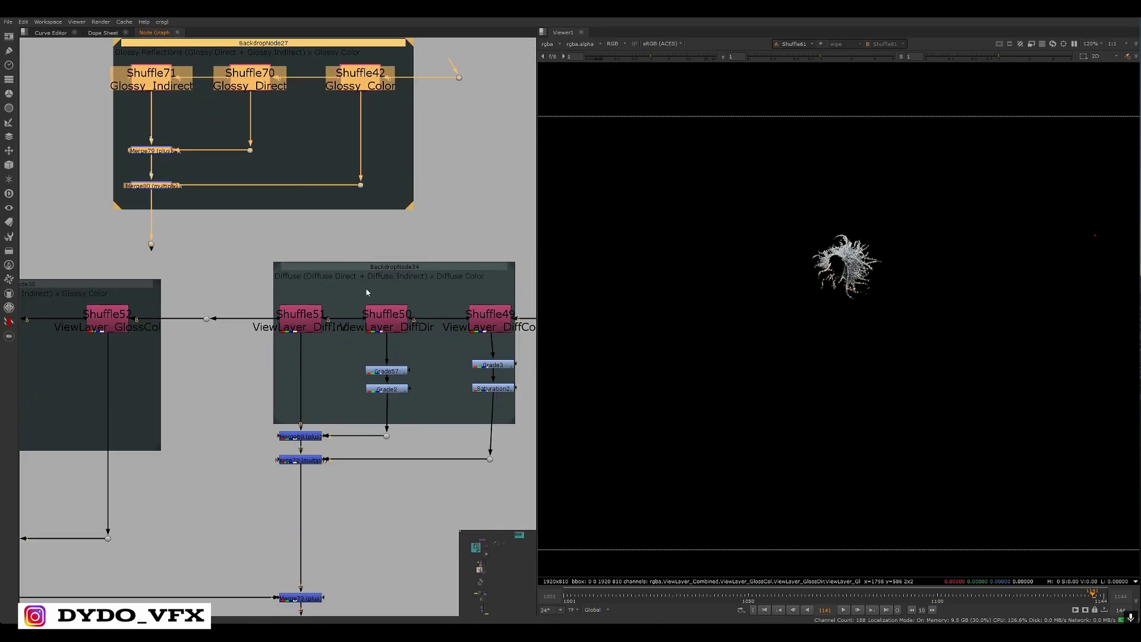
{"action": "middle_click_drag", "start_coordinate": [367, 293], "coordinate": [359, 316]}
{"action": "scroll", "coordinate": [431, 267], "scroll_direction": "down", "scroll_amount": 3}
{"action": "scroll", "coordinate": [431, 327], "scroll_direction": "up", "scroll_amount": 3}
{"action": "middle_click_drag", "start_coordinate": [446, 276], "coordinate": [363, 333]}
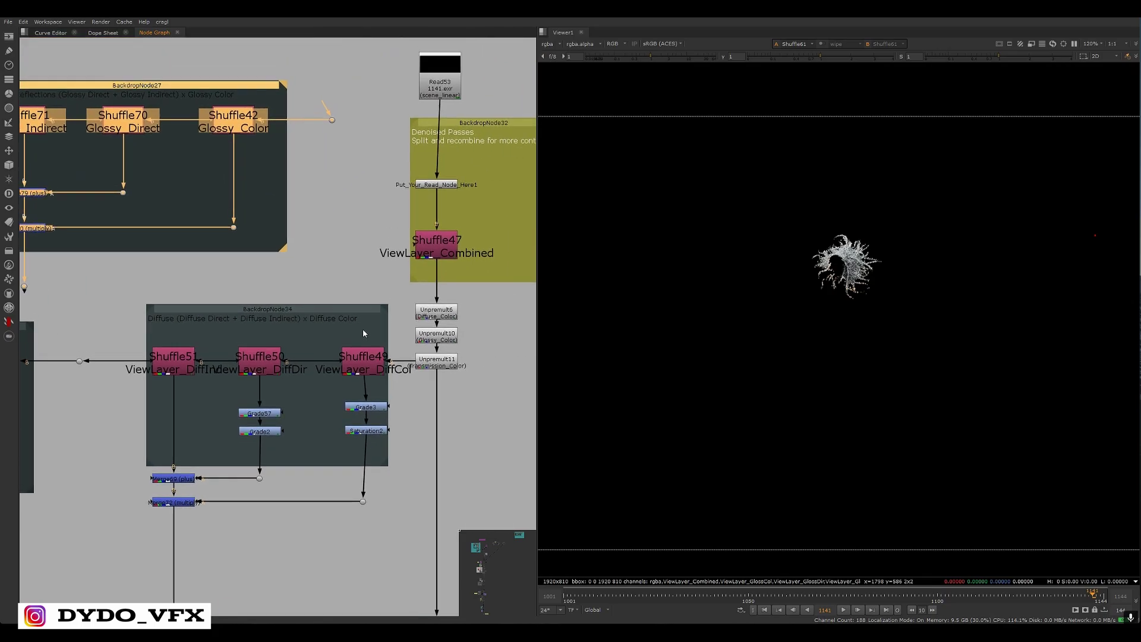
{"action": "scroll", "coordinate": [360, 331], "scroll_direction": "down", "scroll_amount": 1}
{"action": "middle_click_drag", "start_coordinate": [249, 388], "coordinate": [322, 377]}
{"action": "left_click", "coordinate": [428, 346]}
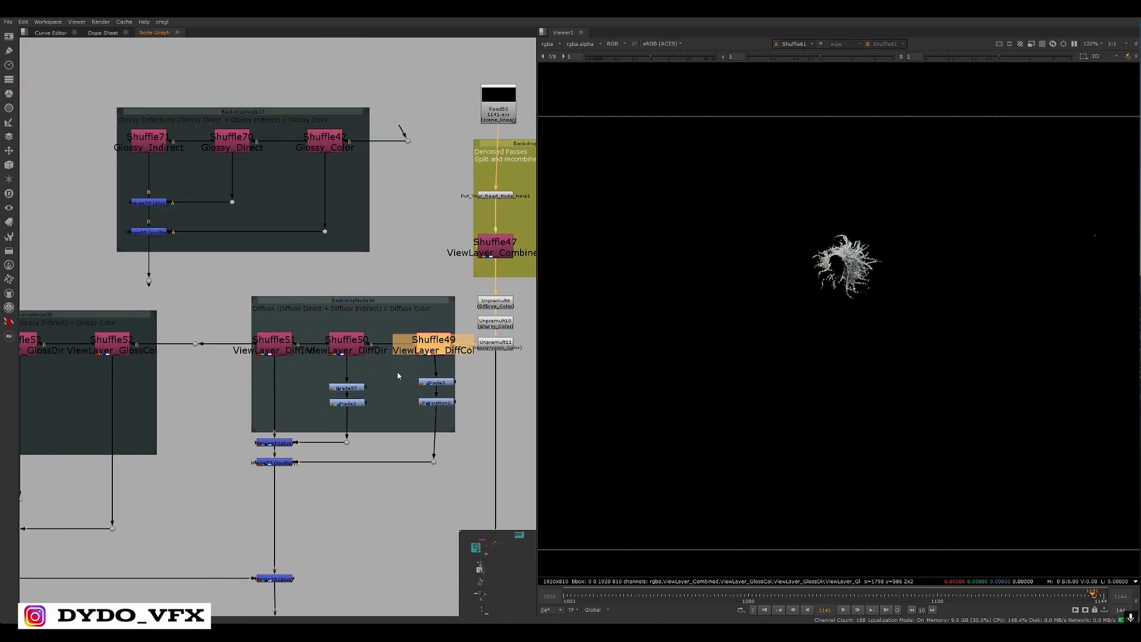
{"action": "left_click", "coordinate": [365, 355]}
{"action": "key", "text": "1"}
Return to the shigi hair backdrop and view its GlossCol, GlossDir and GlossInd shuffles one after another
{"action": "middle_click_drag", "start_coordinate": [411, 312], "coordinate": [259, 383]}
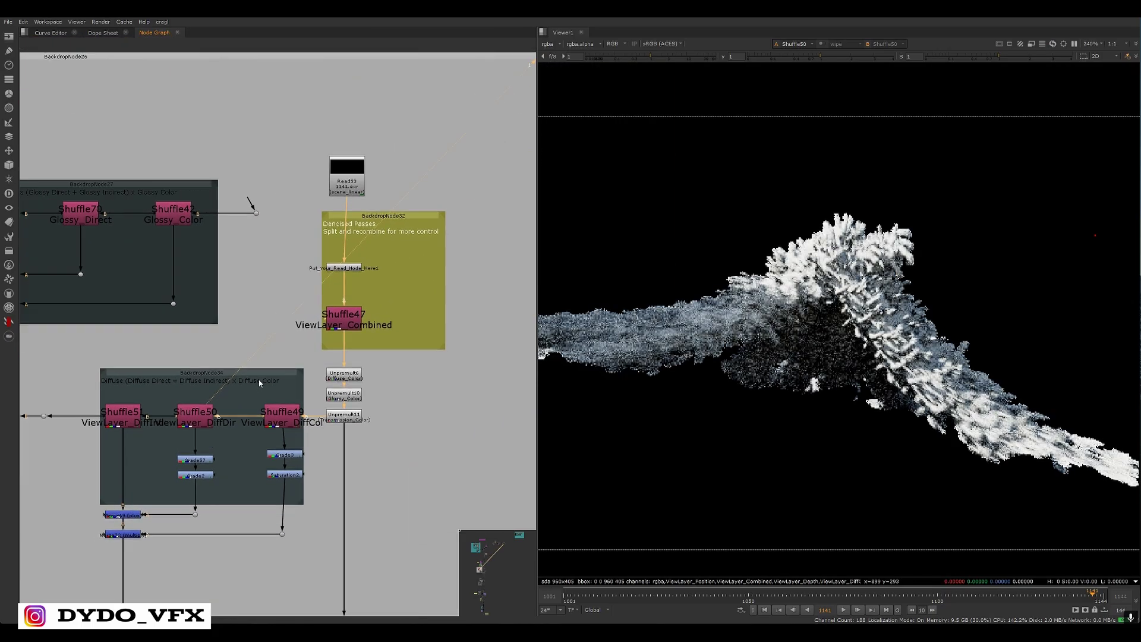
{"action": "scroll", "coordinate": [259, 384], "scroll_direction": "down", "scroll_amount": 5}
{"action": "middle_click_drag", "start_coordinate": [236, 323], "coordinate": [282, 362]}
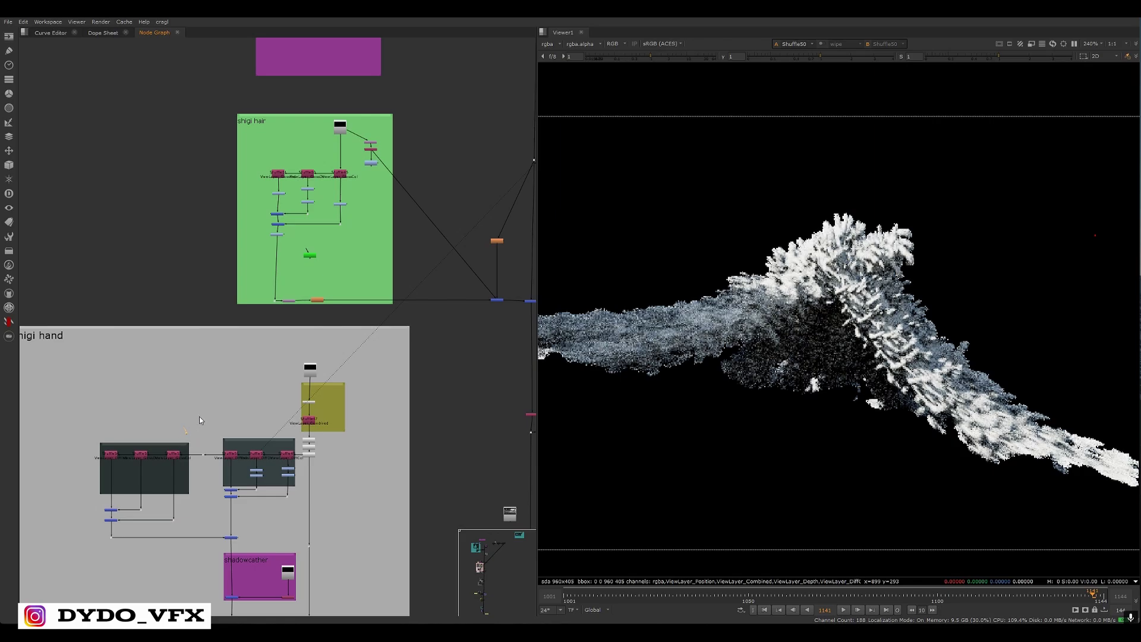
{"action": "middle_click_drag", "start_coordinate": [263, 320], "coordinate": [329, 388]}
{"action": "scroll", "coordinate": [329, 389], "scroll_direction": "up", "scroll_amount": 1}
{"action": "middle_click_drag", "start_coordinate": [388, 198], "coordinate": [368, 287]}
{"action": "scroll", "coordinate": [370, 287], "scroll_direction": "up", "scroll_amount": 7}
{"action": "middle_click_drag", "start_coordinate": [508, 308], "coordinate": [482, 195]}
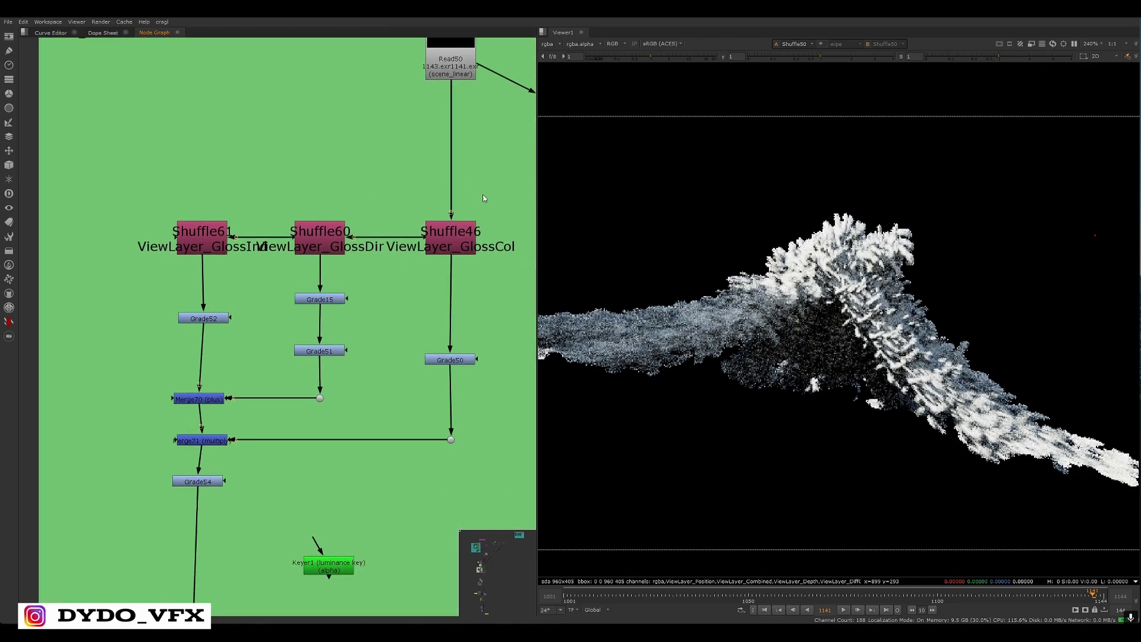
{"action": "left_click", "coordinate": [451, 234]}
{"action": "key", "text": "1"}
{"action": "left_click_drag", "start_coordinate": [394, 166], "coordinate": [324, 230]}
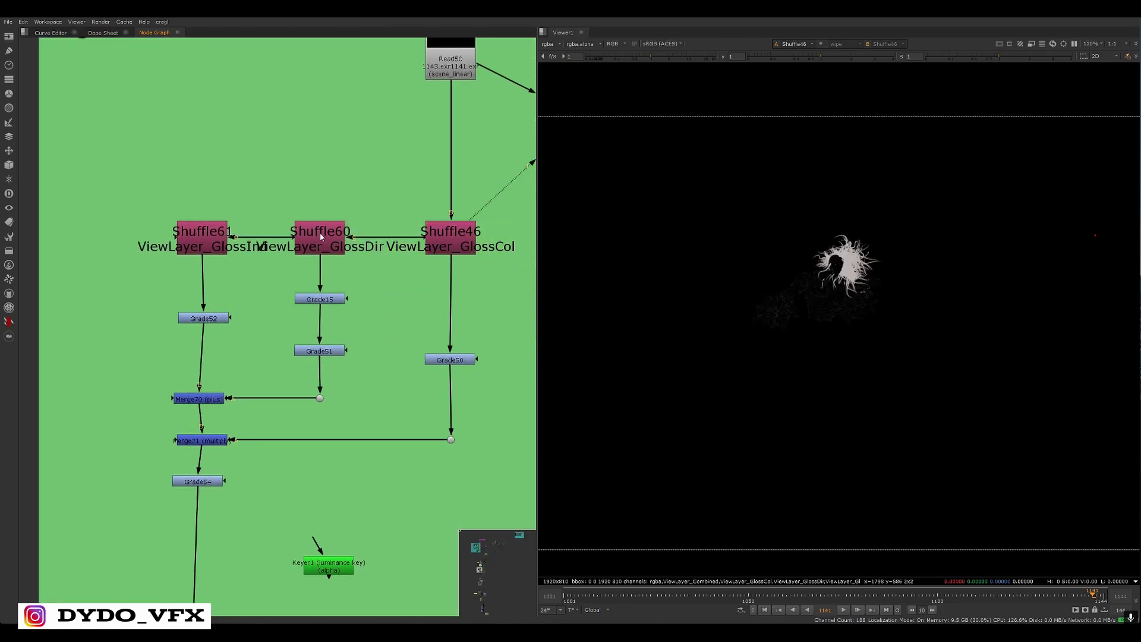
{"action": "left_click", "coordinate": [320, 237]}
{"action": "key", "text": "1"}
{"action": "left_click", "coordinate": [223, 243]}
{"action": "key", "text": "1"}
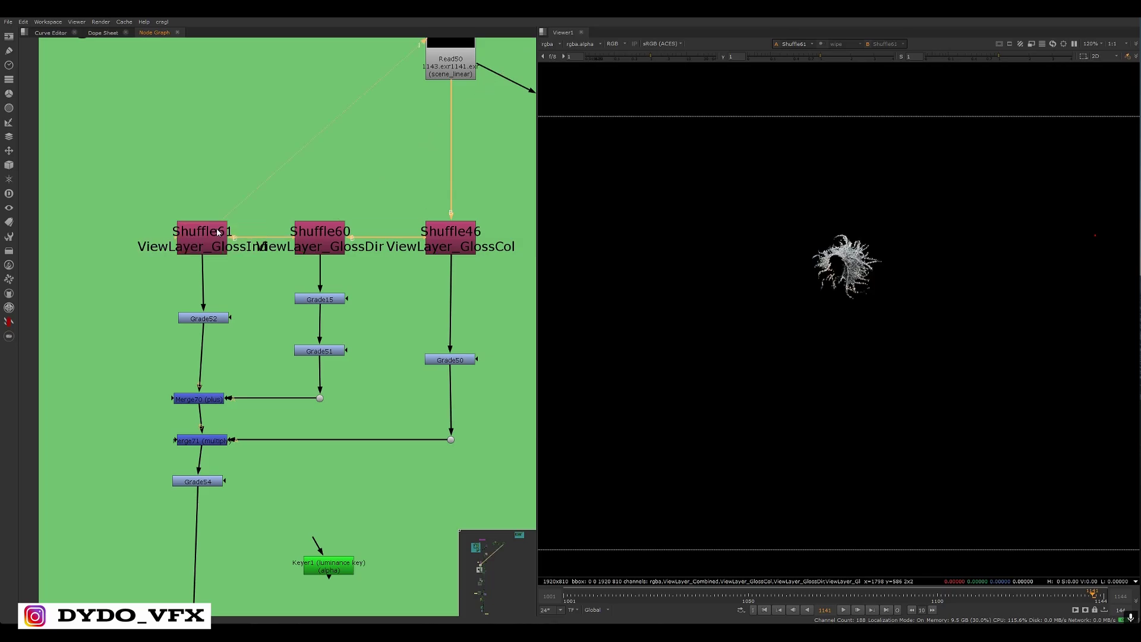
Select Merge70 (plus) in the shigi hair backdrop and trace how the direct and indirect gloss passes combine
{"action": "middle_click_drag", "start_coordinate": [321, 348], "coordinate": [331, 260]}
{"action": "left_click_drag", "start_coordinate": [262, 282], "coordinate": [132, 330]}
{"action": "scroll", "coordinate": [250, 330], "scroll_direction": "up", "scroll_amount": 3}
{"action": "left_click_drag", "start_coordinate": [313, 327], "coordinate": [137, 399]}
{"action": "left_click_drag", "start_coordinate": [243, 275], "coordinate": [135, 332]}
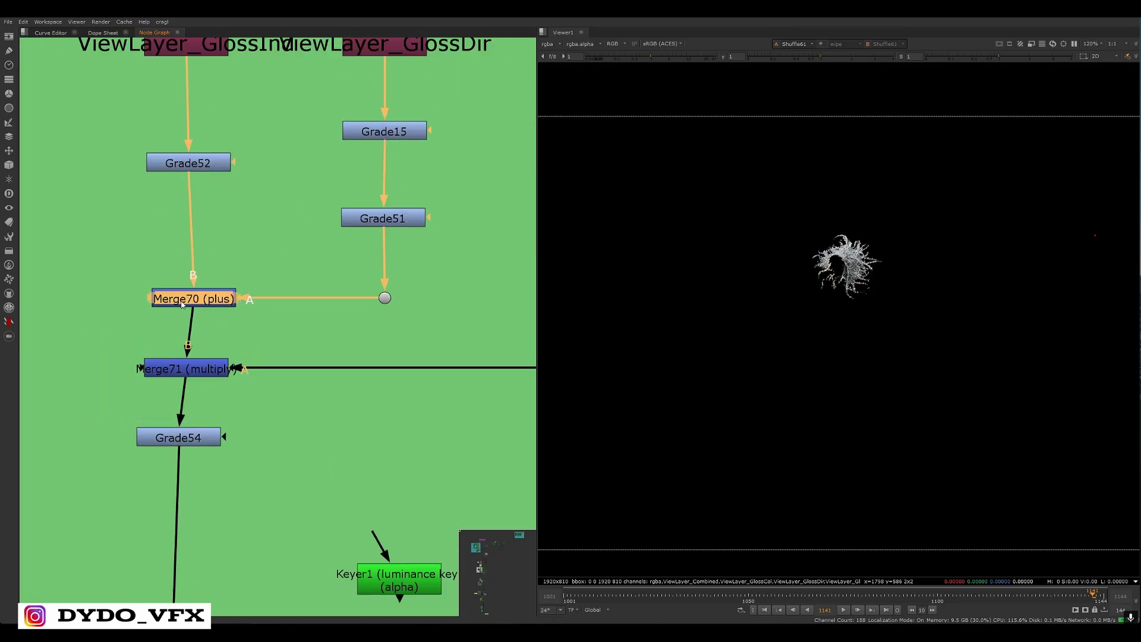
{"action": "scroll", "coordinate": [249, 255], "scroll_direction": "down", "scroll_amount": 5}
{"action": "scroll", "coordinate": [258, 245], "scroll_direction": "up", "scroll_amount": 2}
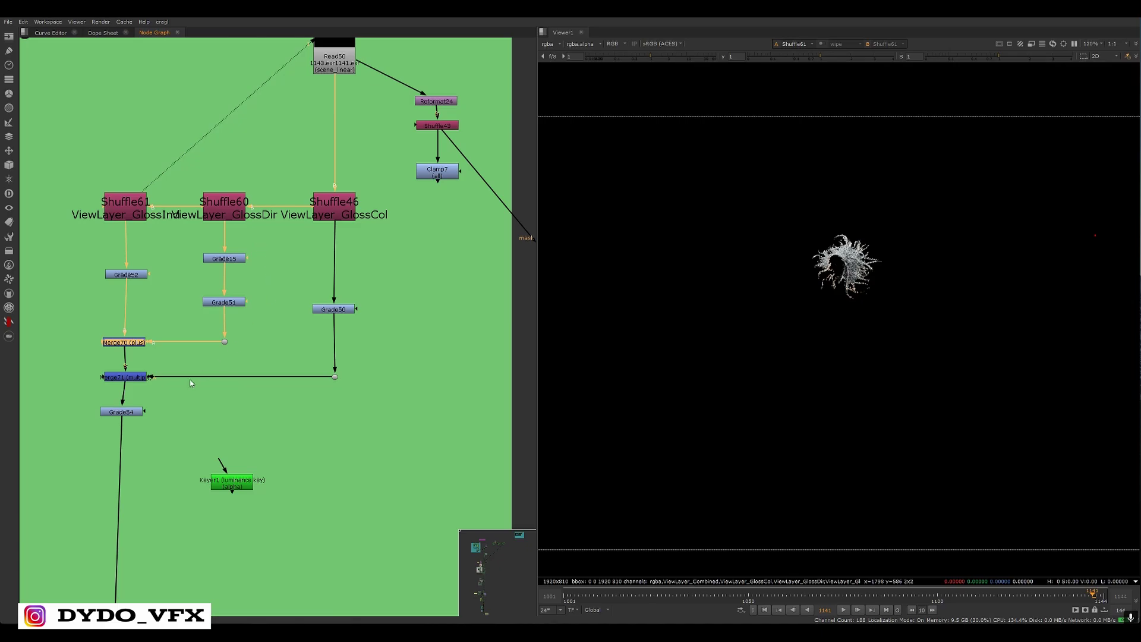
View the output of Grade50 below the GlossCol shuffle and examine the hair up close
{"action": "middle_click_drag", "start_coordinate": [187, 381], "coordinate": [329, 335]}
{"action": "scroll", "coordinate": [377, 261], "scroll_direction": "up", "scroll_amount": 4}
{"action": "middle_click_drag", "start_coordinate": [378, 261], "coordinate": [287, 422]}
{"action": "middle_click_drag", "start_coordinate": [415, 385], "coordinate": [300, 371]}
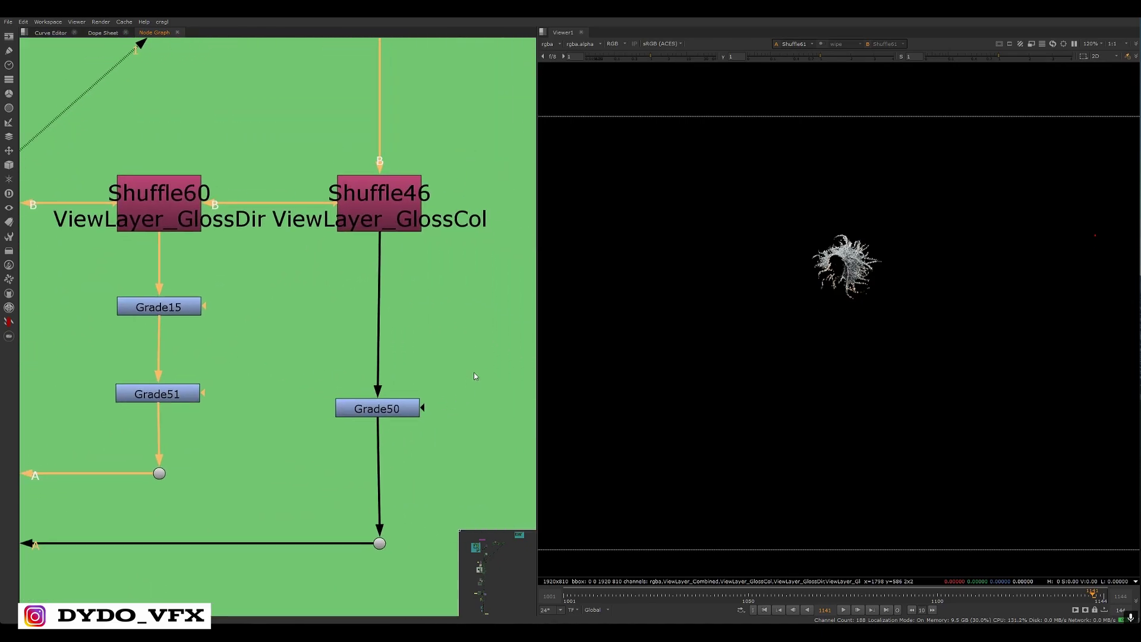
{"action": "left_click", "coordinate": [416, 411]}
{"action": "key", "text": "1"}
{"action": "scroll", "coordinate": [843, 265], "scroll_direction": "up", "scroll_amount": 4}
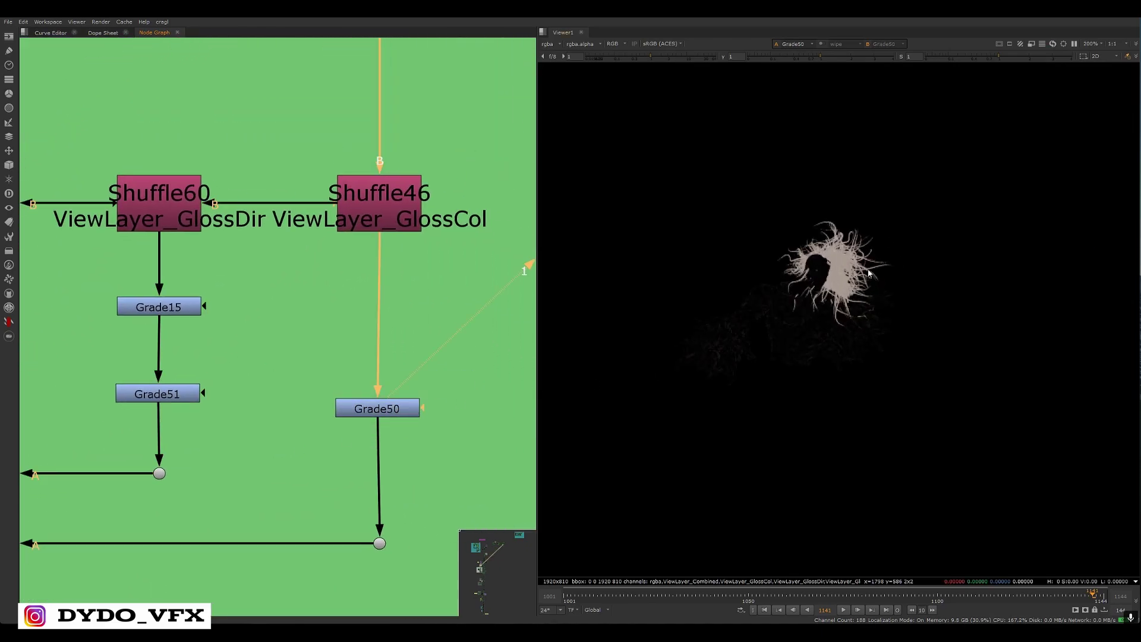
Compare the GlossCol pass with Grade50 disabled and re-enabled, and check the node's grade settings
{"action": "left_click_drag", "start_coordinate": [468, 349], "coordinate": [355, 440]}
{"action": "key", "text": "d"}
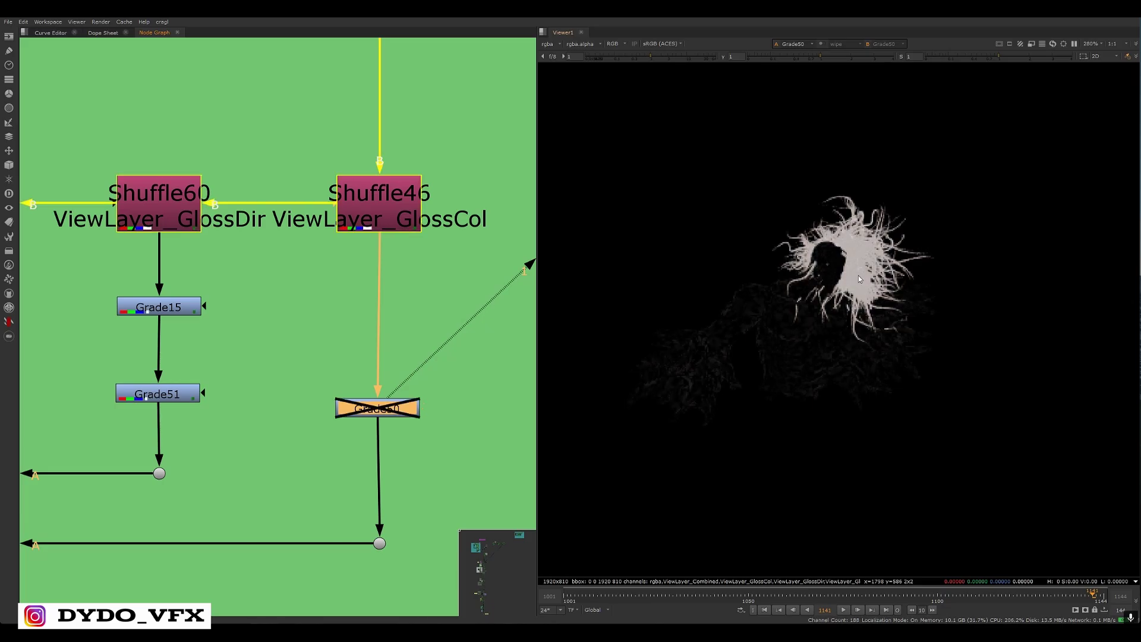
{"action": "scroll", "coordinate": [729, 239], "scroll_direction": "up", "scroll_amount": 3}
{"action": "key", "text": "d"}
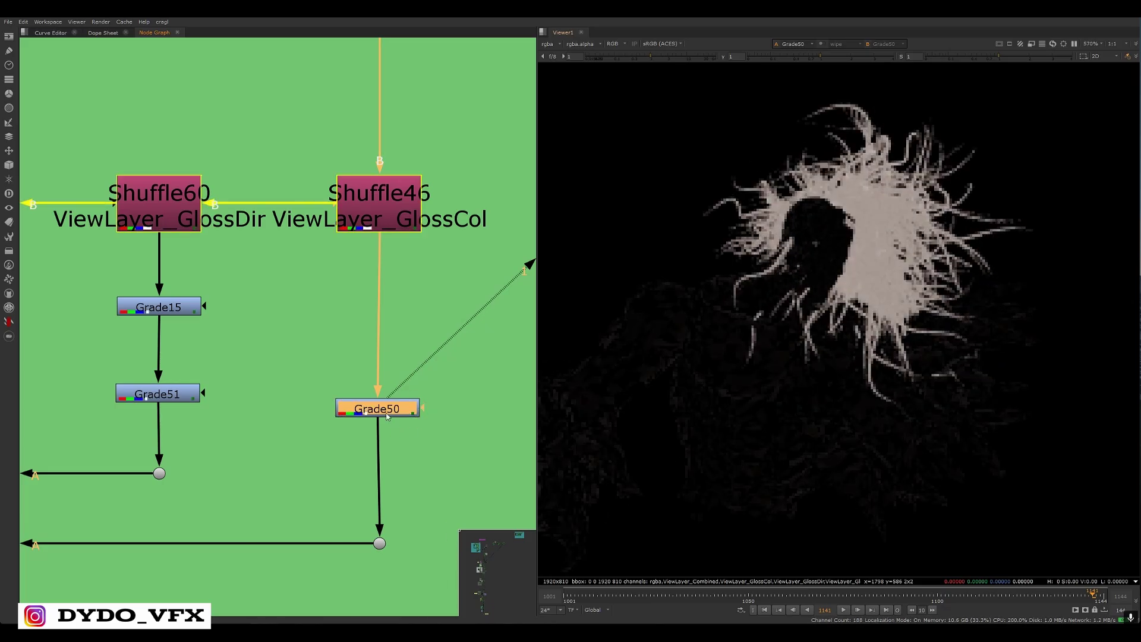
{"action": "double_click", "coordinate": [383, 411]}
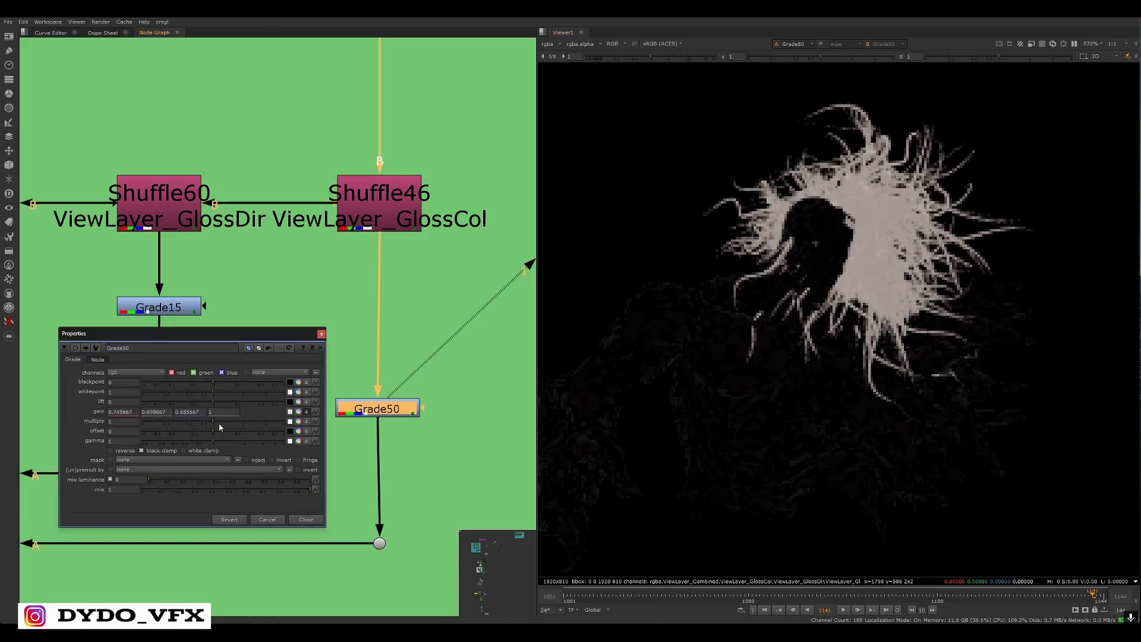
{"action": "left_click", "coordinate": [322, 336]}
View Grade15 below the GlossDir shuffle and toggle the node off and on to compare its effect
{"action": "middle_click_drag", "start_coordinate": [239, 352], "coordinate": [373, 347]}
{"action": "left_click_drag", "start_coordinate": [443, 253], "coordinate": [231, 340]}
{"action": "key", "text": "1"}
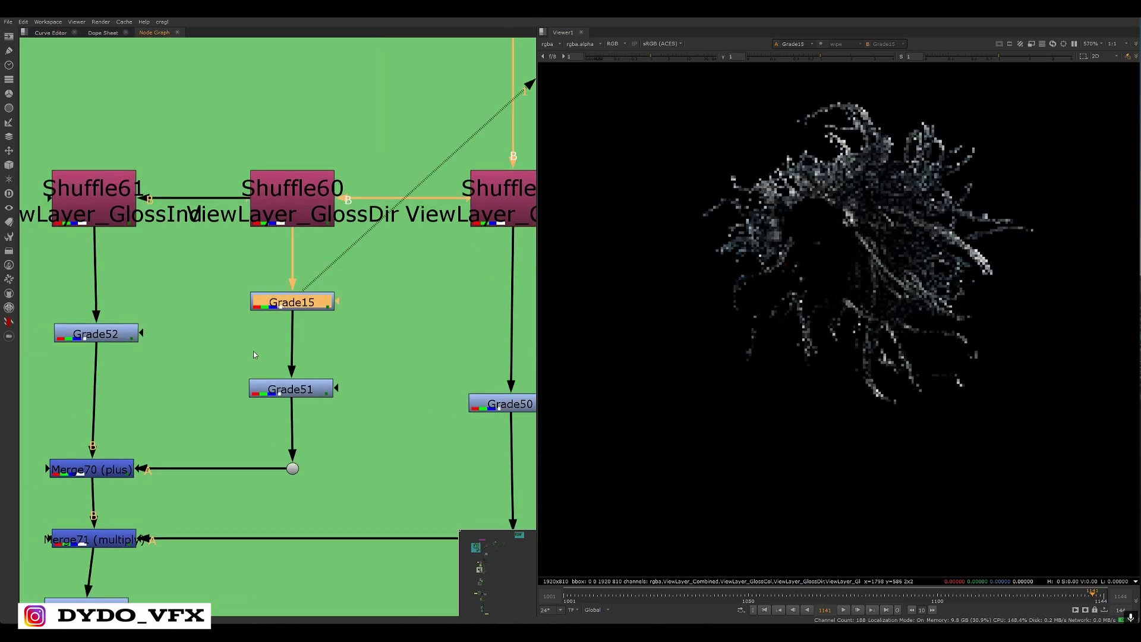
{"action": "key", "text": "d"}
{"action": "key", "text": "d"}
{"action": "key", "text": "d"}
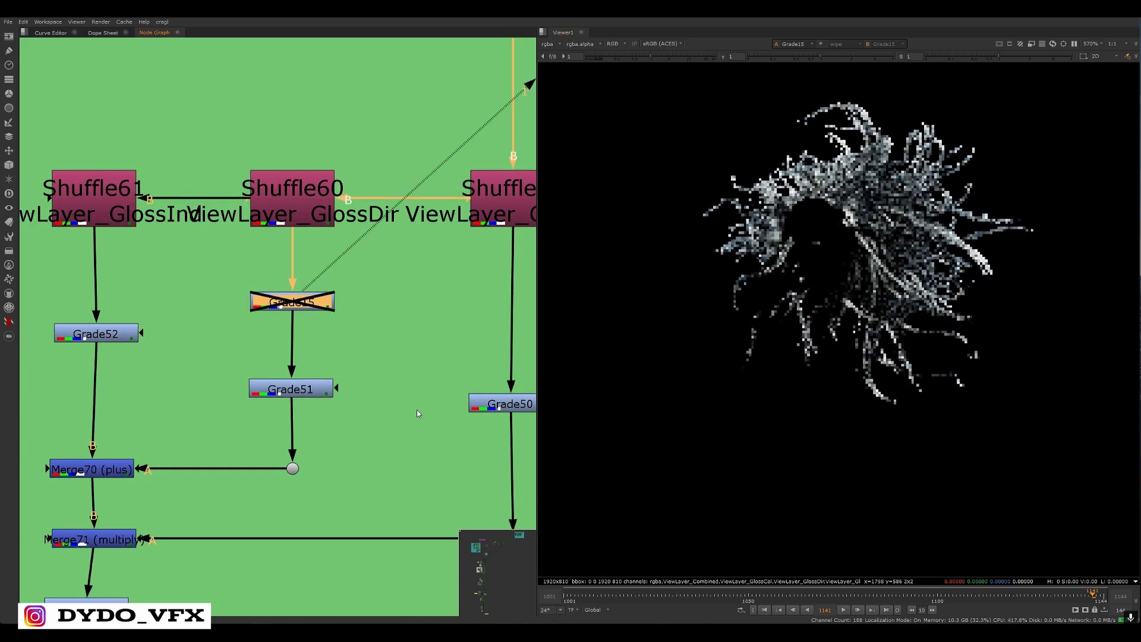
View the Merge48 output of the full comp and frame the character's hair against the sky
{"action": "scroll", "coordinate": [416, 409], "scroll_direction": "down", "scroll_amount": 6}
{"action": "middle_click_drag", "start_coordinate": [362, 363], "coordinate": [167, 323]}
{"action": "left_click_drag", "start_coordinate": [415, 351], "coordinate": [358, 383]}
{"action": "key", "text": "1"}
{"action": "left_click", "coordinate": [200, 353]}
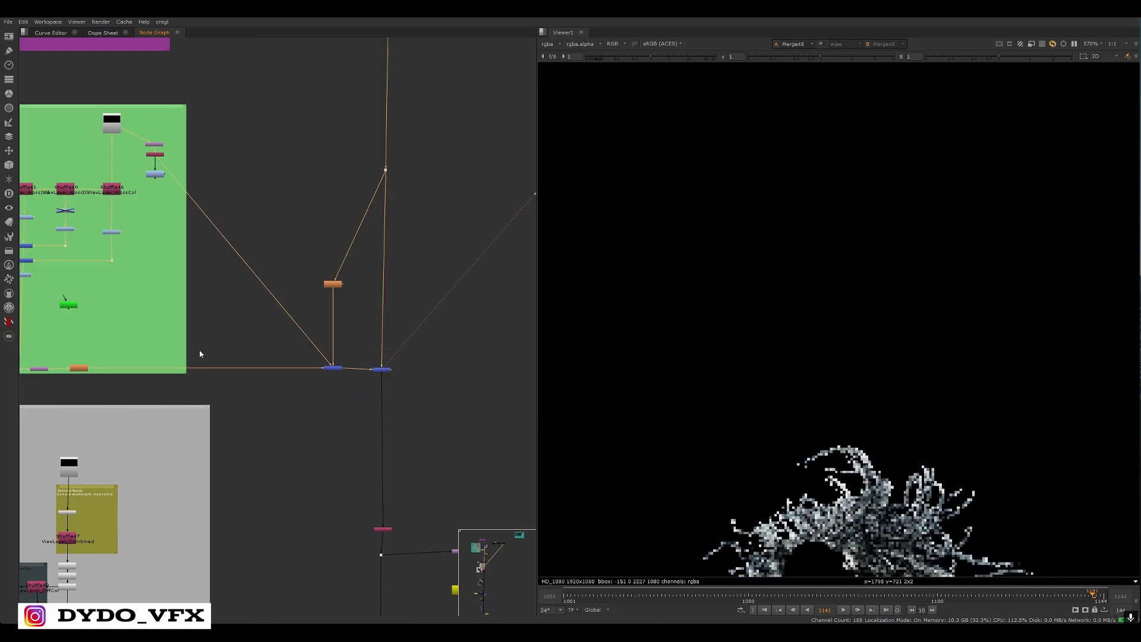
{"action": "middle_click_drag", "start_coordinate": [844, 244], "coordinate": [847, 353]}
{"action": "scroll", "coordinate": [798, 374], "scroll_direction": "up", "scroll_amount": 1}
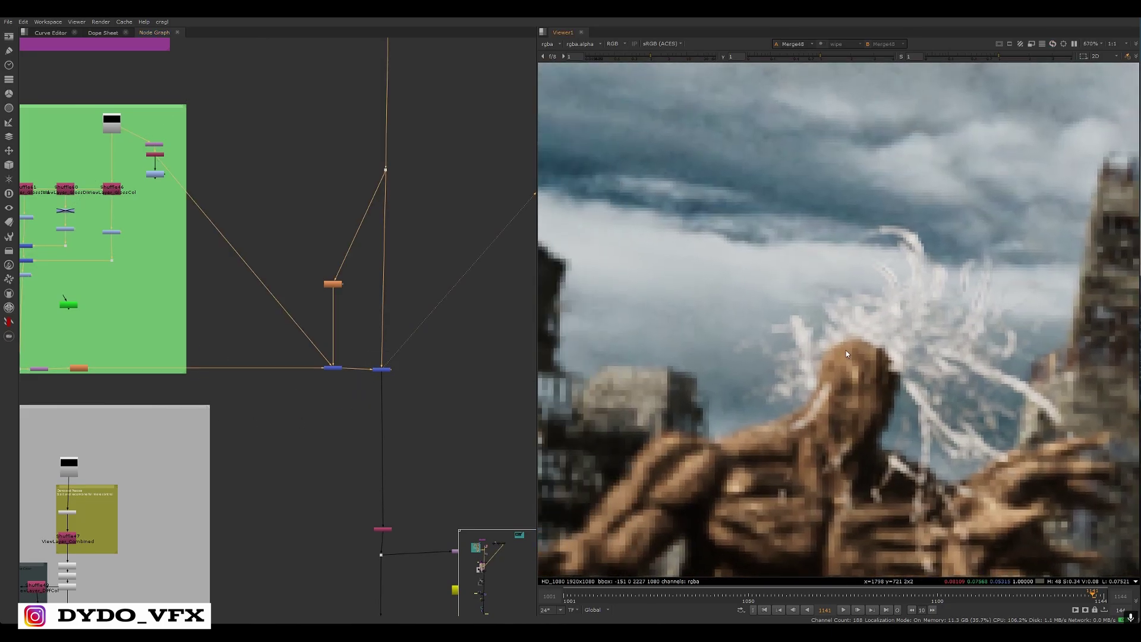
Toggle Grade15 below the GlossDir shuffle on and off to judge its effect in the full comp
{"action": "middle_click_drag", "start_coordinate": [36, 220], "coordinate": [256, 285]}
{"action": "scroll", "coordinate": [246, 279], "scroll_direction": "up", "scroll_amount": 5}
{"action": "middle_click_drag", "start_coordinate": [297, 321], "coordinate": [265, 319]}
{"action": "left_click", "coordinate": [289, 285]}
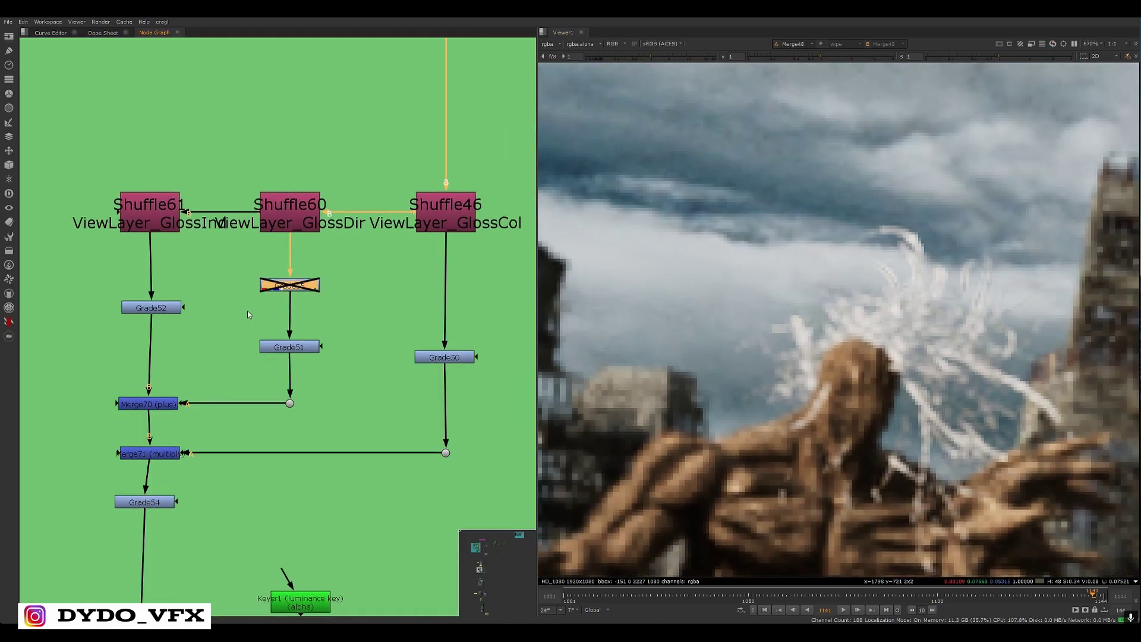
{"action": "key", "text": "d"}
{"action": "key", "text": "d"}
Add Grade51, Grade50 and Grade52 to the selection, disable them, and examine the ungraded hair in the comp
{"action": "scroll", "coordinate": [898, 417], "scroll_direction": "down", "scroll_amount": 3}
{"action": "scroll", "coordinate": [427, 331], "scroll_direction": "down", "scroll_amount": 2}
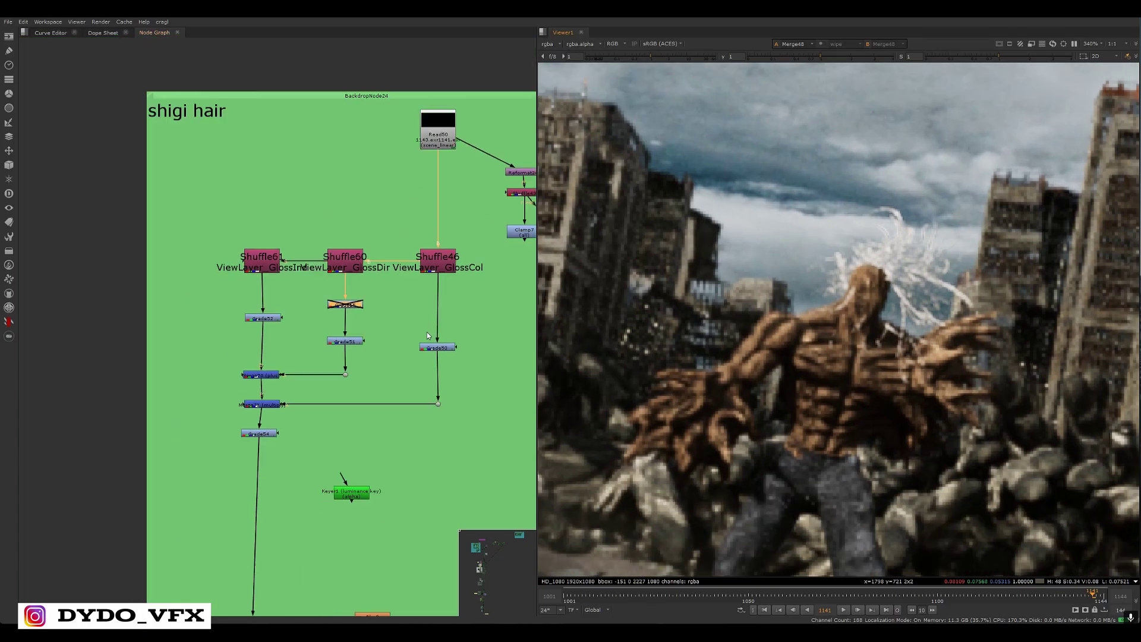
{"action": "left_click", "coordinate": [353, 343], "text": "shift"}
{"action": "left_click", "coordinate": [438, 348], "text": "shift"}
{"action": "left_click", "coordinate": [264, 319], "text": "shift"}
{"action": "key", "text": "d"}
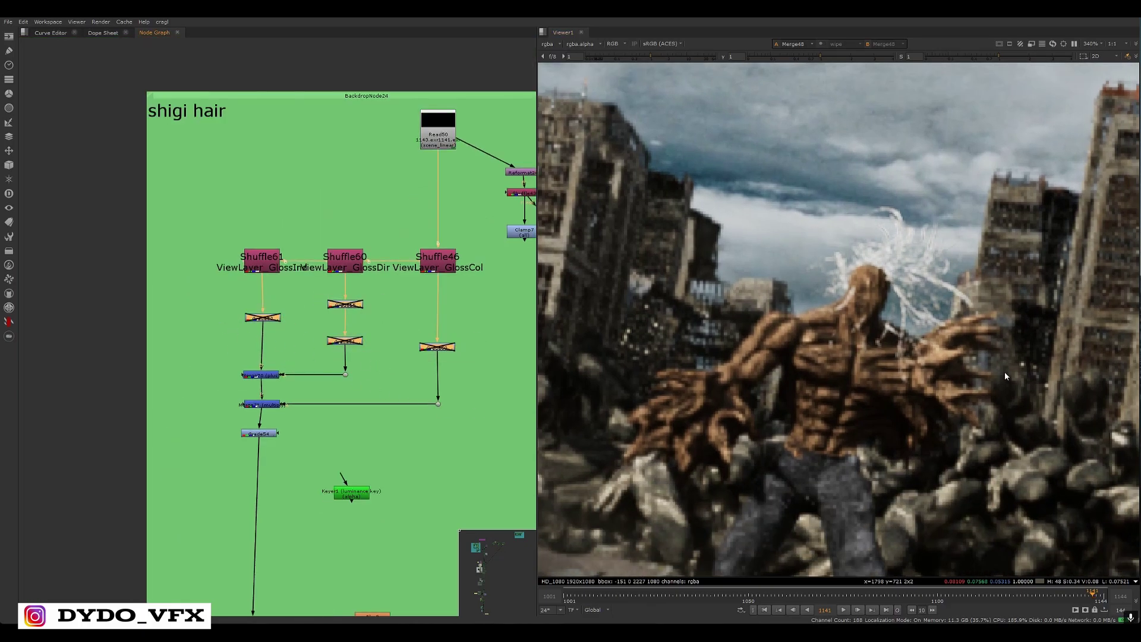
{"action": "scroll", "coordinate": [1004, 376], "scroll_direction": "down", "scroll_amount": 2}
{"action": "scroll", "coordinate": [737, 285], "scroll_direction": "up", "scroll_amount": 2}
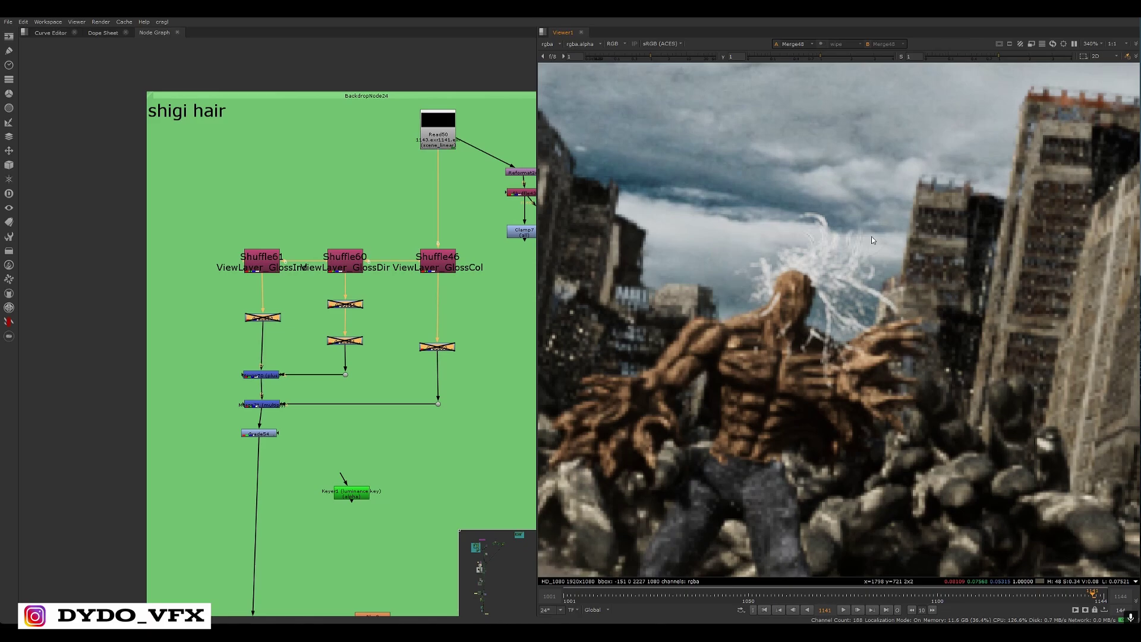
{"action": "scroll", "coordinate": [329, 365], "scroll_direction": "up", "scroll_amount": 2}
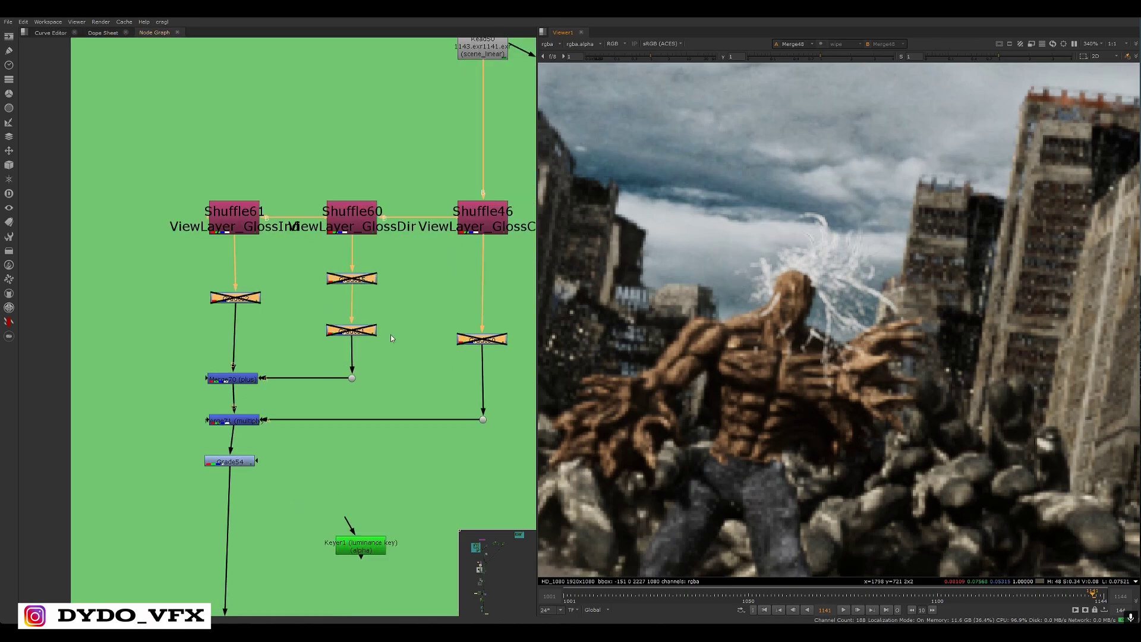
Re-enable Grade15, Grade51, Grade52 and Grade50 in the shigi hair backdrop one by one
{"action": "left_click_drag", "start_coordinate": [397, 264], "coordinate": [359, 281]}
{"action": "key", "text": "d"}
{"action": "left_click_drag", "start_coordinate": [419, 308], "coordinate": [357, 332]}
{"action": "key", "text": "d"}
{"action": "left_click_drag", "start_coordinate": [303, 272], "coordinate": [261, 297]}
{"action": "key", "text": "d"}
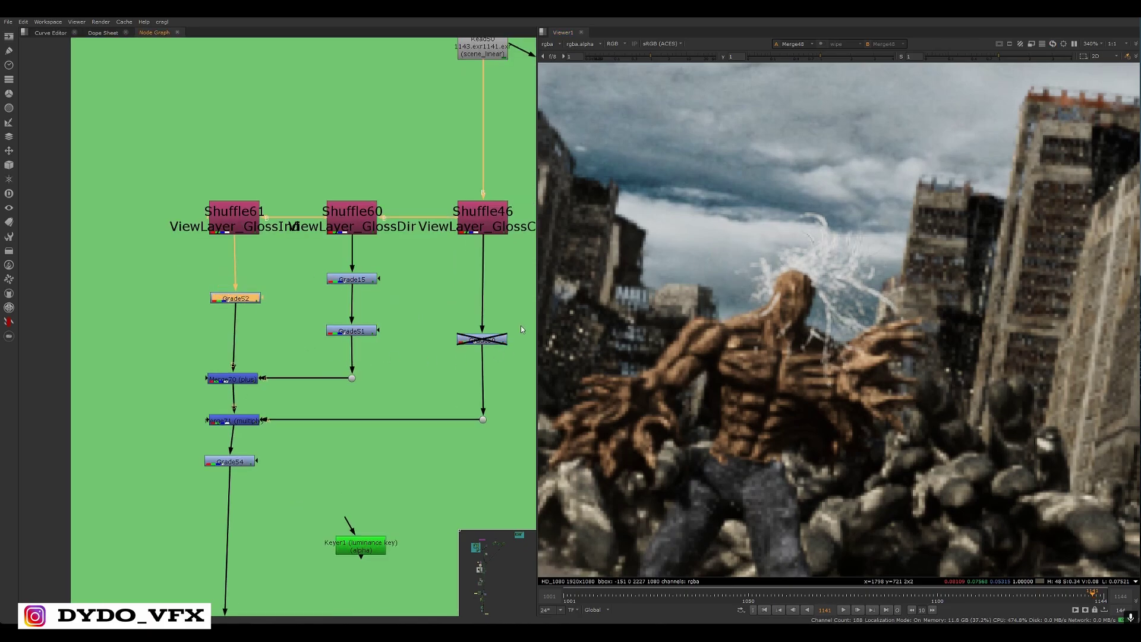
{"action": "left_click", "coordinate": [482, 340]}
{"action": "key", "text": "d"}
{"action": "scroll", "coordinate": [847, 279], "scroll_direction": "down", "scroll_amount": 3}
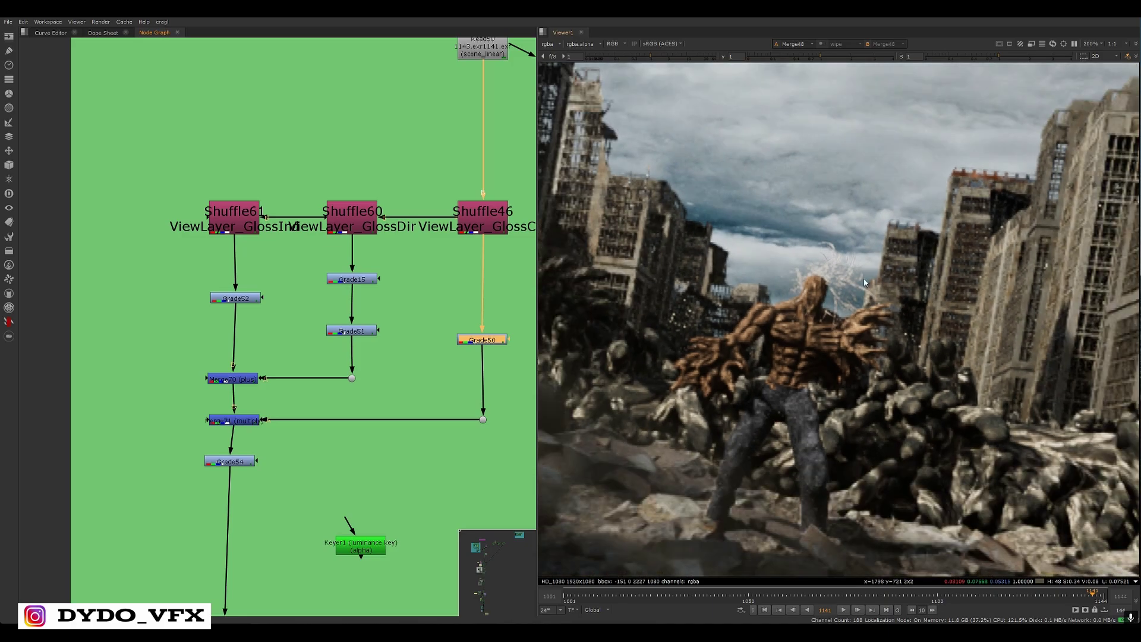
Select all four hair grades together and toggle them to compare the graded and ungraded hair in the comp
{"action": "left_click_drag", "start_coordinate": [393, 303], "coordinate": [349, 329], "text": "shift"}
{"action": "left_click_drag", "start_coordinate": [389, 265], "coordinate": [356, 281], "text": "shift"}
{"action": "left_click_drag", "start_coordinate": [277, 286], "coordinate": [206, 310], "text": "shift"}
{"action": "key", "text": "d"}
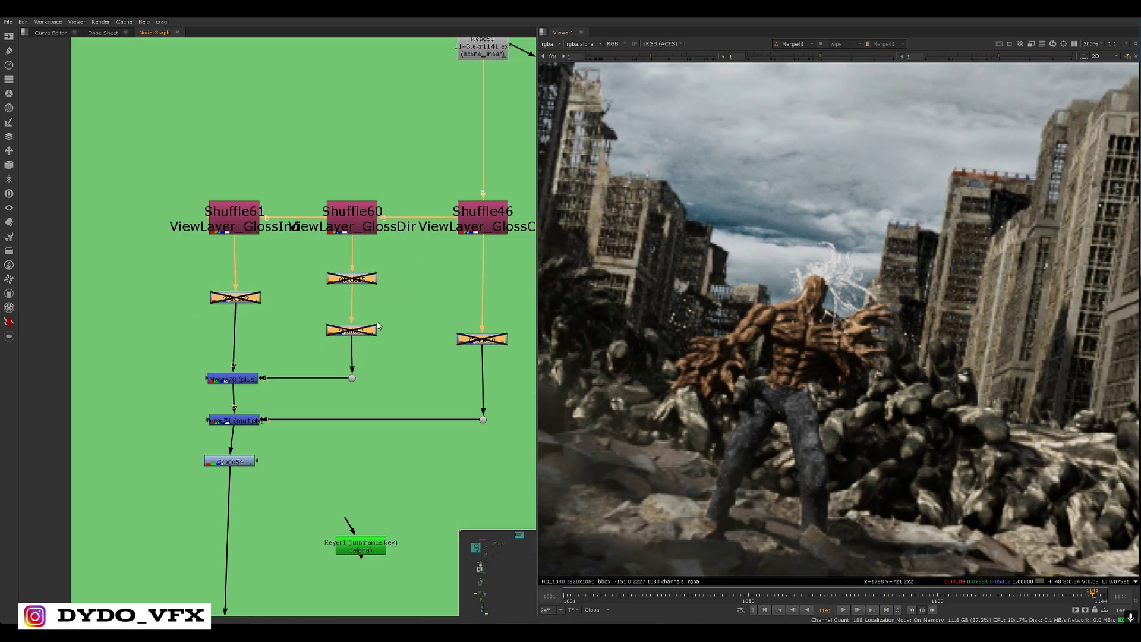
{"action": "scroll", "coordinate": [839, 265], "scroll_direction": "up", "scroll_amount": 4}
{"action": "key", "text": "d"}
{"action": "key", "text": "d"}
{"action": "key", "text": "d"}
{"action": "scroll", "coordinate": [818, 311], "scroll_direction": "down", "scroll_amount": 4}
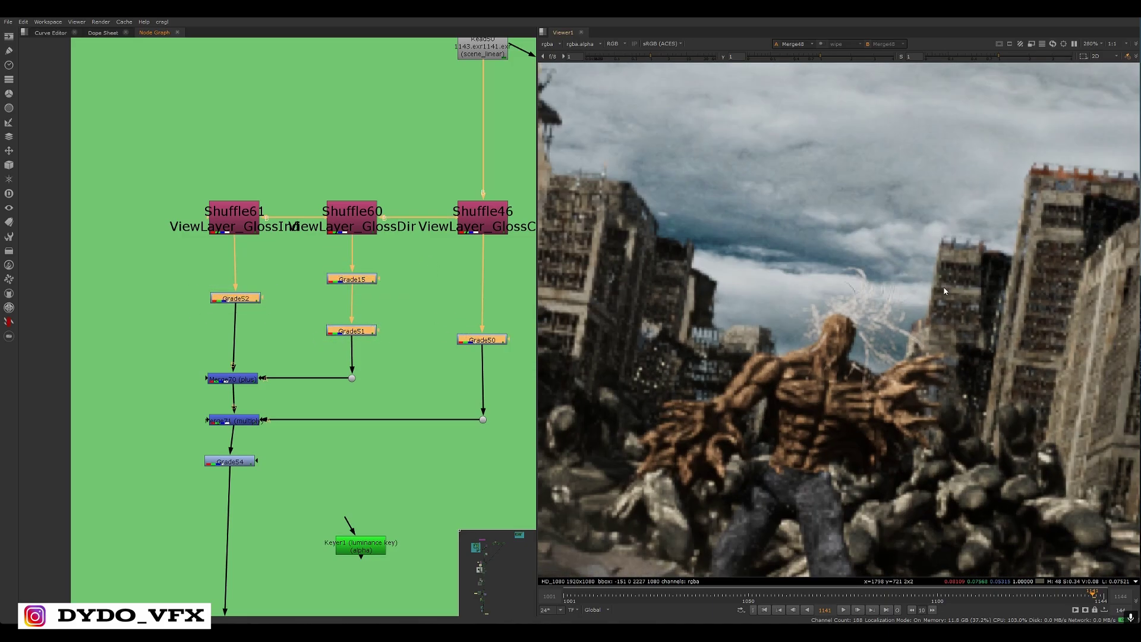
{"action": "scroll", "coordinate": [832, 321], "scroll_direction": "up", "scroll_amount": 6}
{"action": "scroll", "coordinate": [930, 391], "scroll_direction": "down", "scroll_amount": 4}
{"action": "middle_click_drag", "start_coordinate": [898, 393], "coordinate": [806, 330]}
{"action": "scroll", "coordinate": [691, 358], "scroll_direction": "down", "scroll_amount": 1}
{"action": "scroll", "coordinate": [356, 356], "scroll_direction": "down", "scroll_amount": 1}
Follow the shigi hair branch down to Blur9 and view that node's output
{"action": "middle_click_drag", "start_coordinate": [380, 381], "coordinate": [279, 256]}
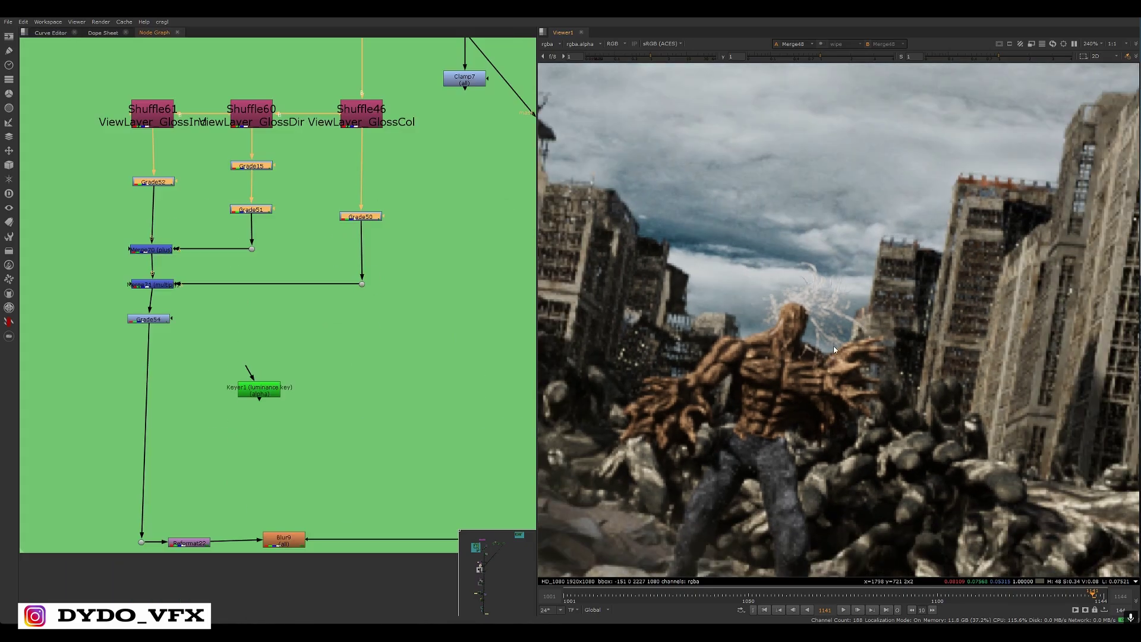
{"action": "middle_click_drag", "start_coordinate": [340, 340], "coordinate": [295, 347]}
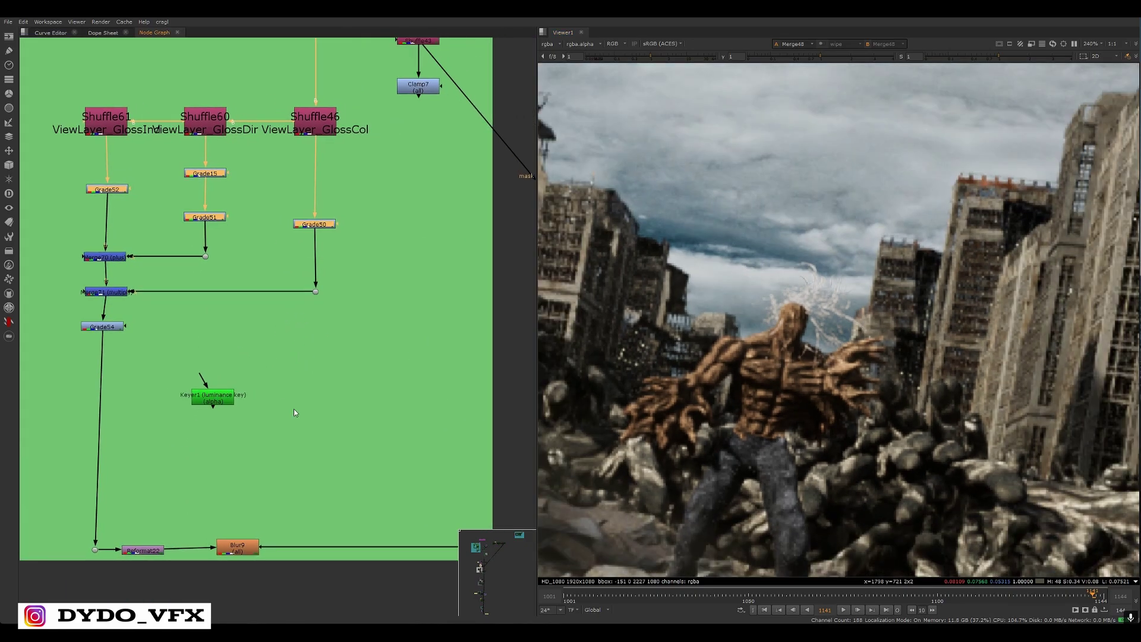
{"action": "middle_click_drag", "start_coordinate": [416, 443], "coordinate": [345, 378]}
{"action": "scroll", "coordinate": [346, 378], "scroll_direction": "down", "scroll_amount": 1}
{"action": "scroll", "coordinate": [196, 462], "scroll_direction": "up", "scroll_amount": 6}
{"action": "middle_click_drag", "start_coordinate": [196, 463], "coordinate": [189, 347]}
{"action": "left_click", "coordinate": [376, 371]}
{"action": "key", "text": "1"}
View the merges that follow Blur9, through to Merge48, and examine the hair over the background
{"action": "scroll", "coordinate": [172, 339], "scroll_direction": "down", "scroll_amount": 6}
{"action": "middle_click_drag", "start_coordinate": [371, 334], "coordinate": [262, 364]}
{"action": "left_click", "coordinate": [475, 367]}
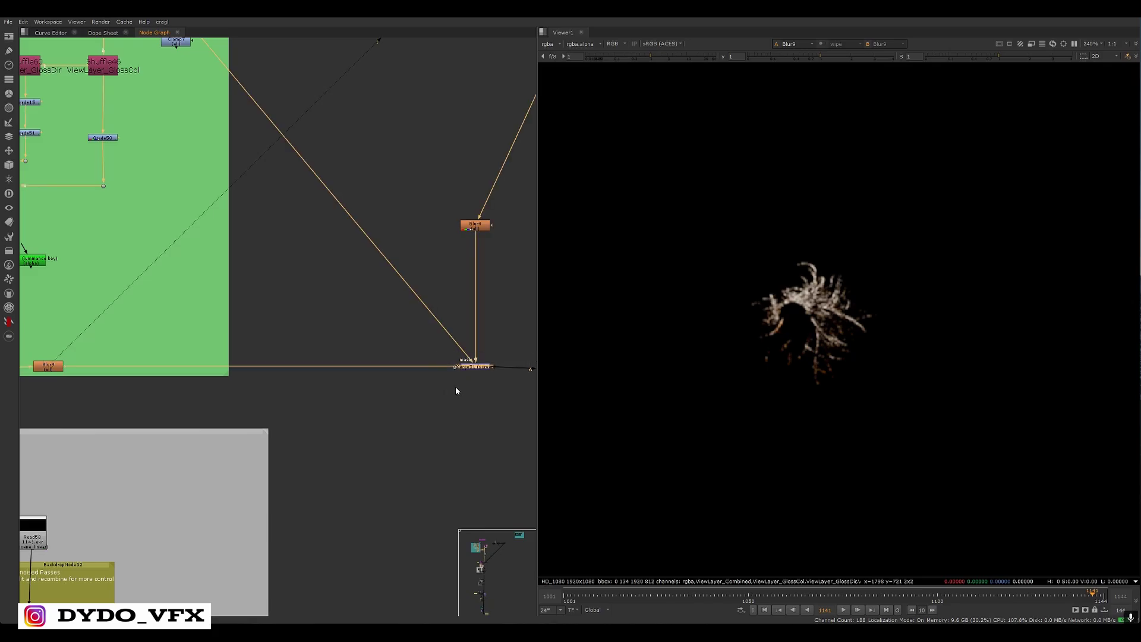
{"action": "key", "text": "1"}
{"action": "middle_click_drag", "start_coordinate": [397, 393], "coordinate": [138, 408]}
{"action": "left_click", "coordinate": [299, 385]}
{"action": "key", "text": "1"}
{"action": "middle_click_drag", "start_coordinate": [252, 404], "coordinate": [577, 382]}
{"action": "scroll", "coordinate": [787, 283], "scroll_direction": "up", "scroll_amount": 4}
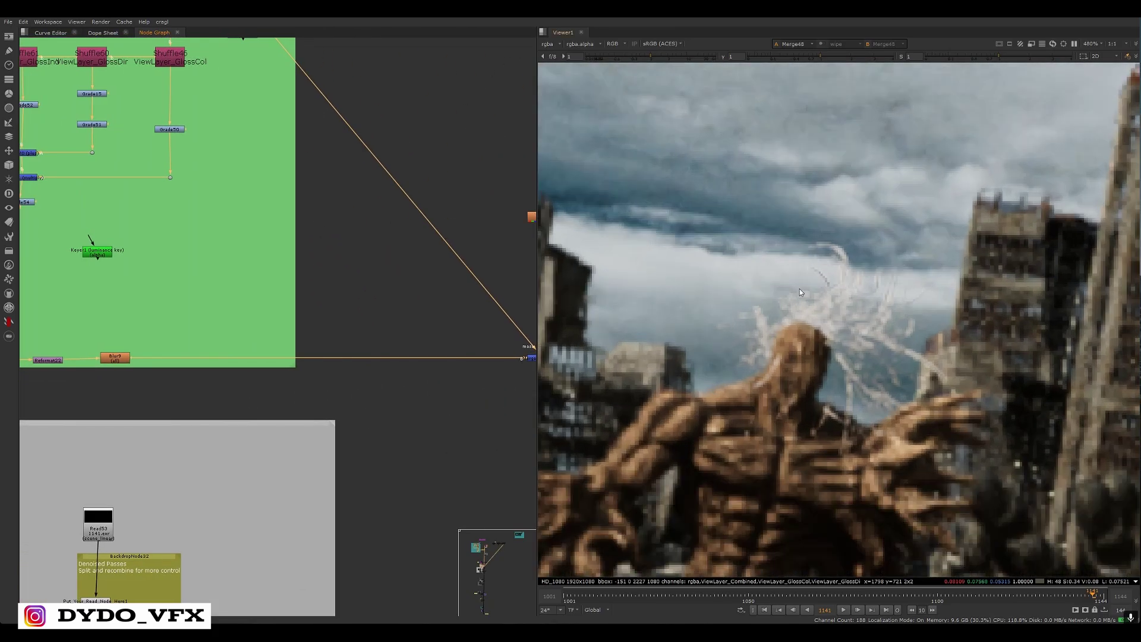
{"action": "mouse_move", "coordinate": [926, 399]}
{"action": "middle_mouse_down"}
{"action": "mouse_move", "coordinate": [943, 402]}
{"action": "mouse_move", "coordinate": [953, 382]}
{"action": "middle_mouse_up"}
Disable Blur9 to examine the unblurred hair strands up close in the comp, and re-enable it
{"action": "middle_click_drag", "start_coordinate": [146, 365], "coordinate": [377, 373]}
{"action": "scroll", "coordinate": [375, 373], "scroll_direction": "up", "scroll_amount": 5}
{"action": "left_click_drag", "start_coordinate": [413, 304], "coordinate": [228, 410]}
{"action": "key", "text": "d"}
{"action": "scroll", "coordinate": [878, 305], "scroll_direction": "down", "scroll_amount": 2}
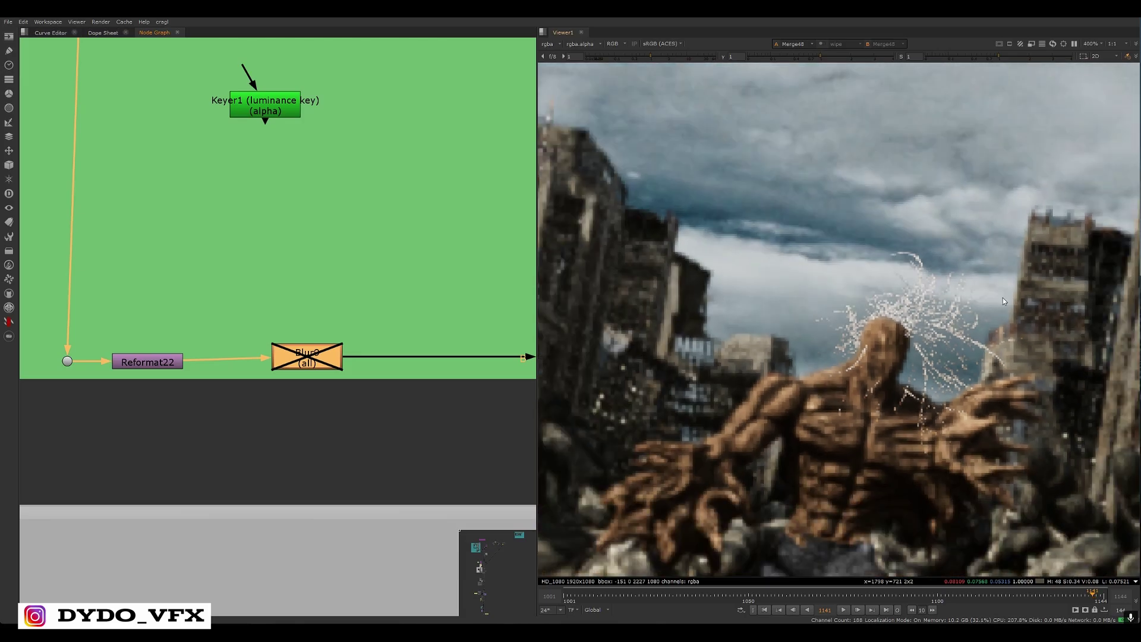
{"action": "scroll", "coordinate": [884, 327], "scroll_direction": "up", "scroll_amount": 5}
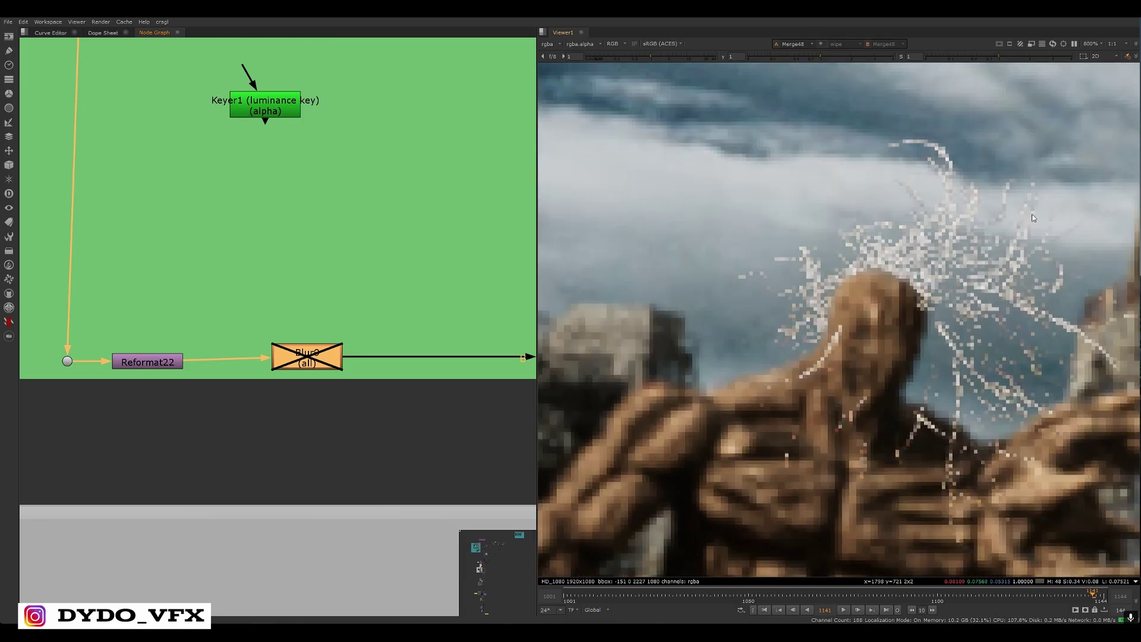
{"action": "scroll", "coordinate": [896, 311], "scroll_direction": "down", "scroll_amount": 2}
{"action": "middle_click_drag", "start_coordinate": [898, 312], "coordinate": [779, 287]}
{"action": "scroll", "coordinate": [737, 287], "scroll_direction": "down", "scroll_amount": 3}
{"action": "scroll", "coordinate": [737, 287], "scroll_direction": "up", "scroll_amount": 5}
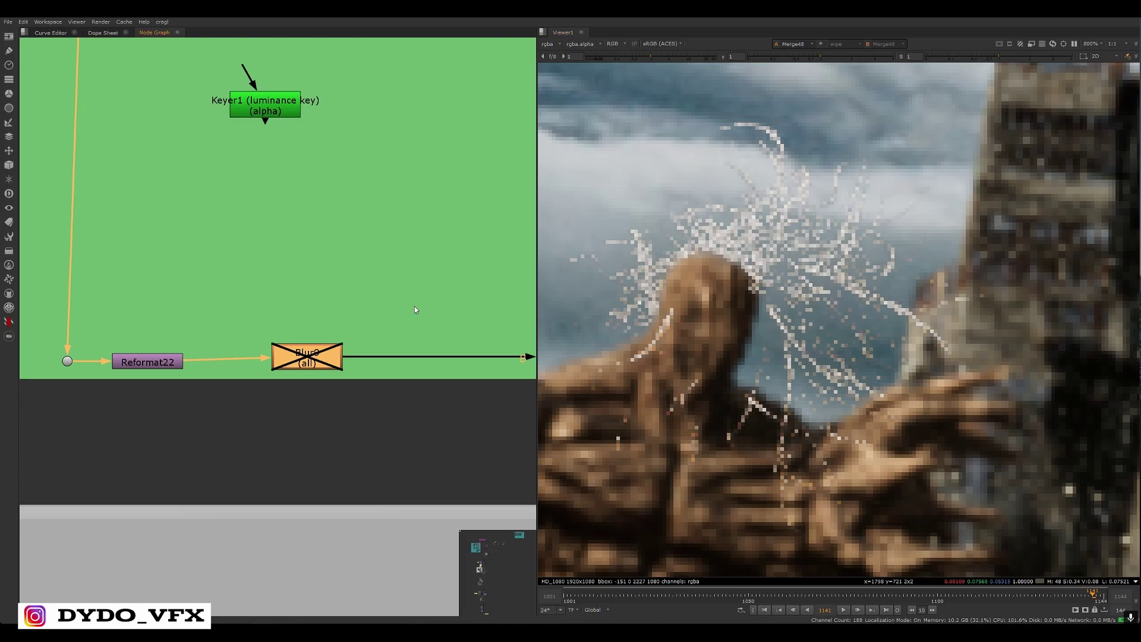
{"action": "key", "text": "d"}
{"action": "scroll", "coordinate": [716, 347], "scroll_direction": "down", "scroll_amount": 3}
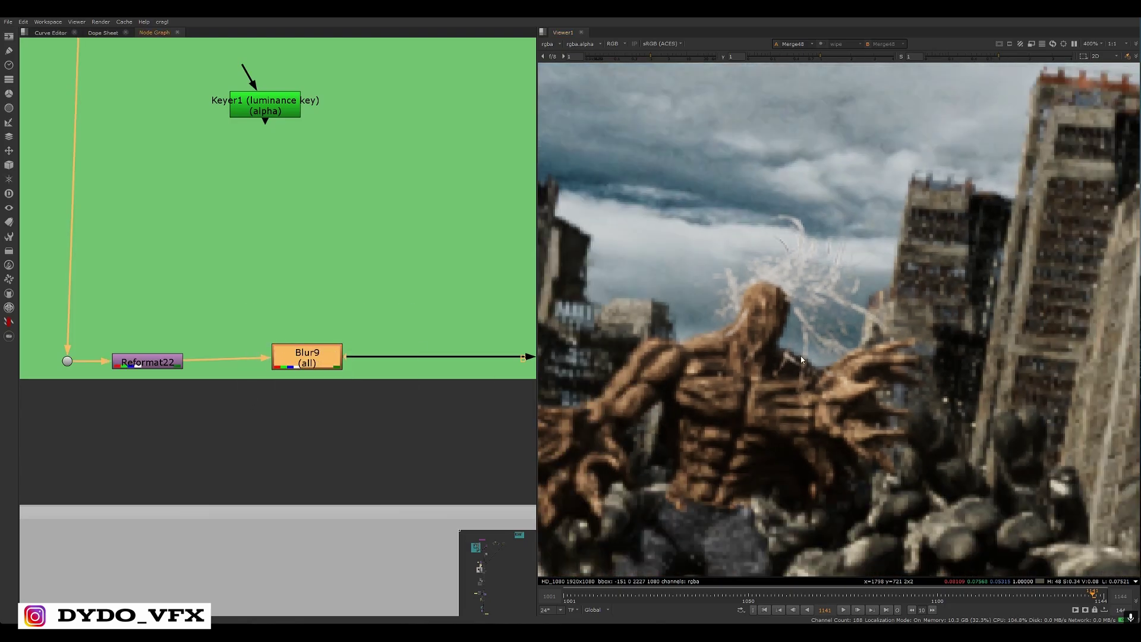
Toggle Blur9 repeatedly to compare the hair edges with and without the blur, leaving the node enabled
{"action": "middle_click_drag", "start_coordinate": [473, 376], "coordinate": [358, 372]}
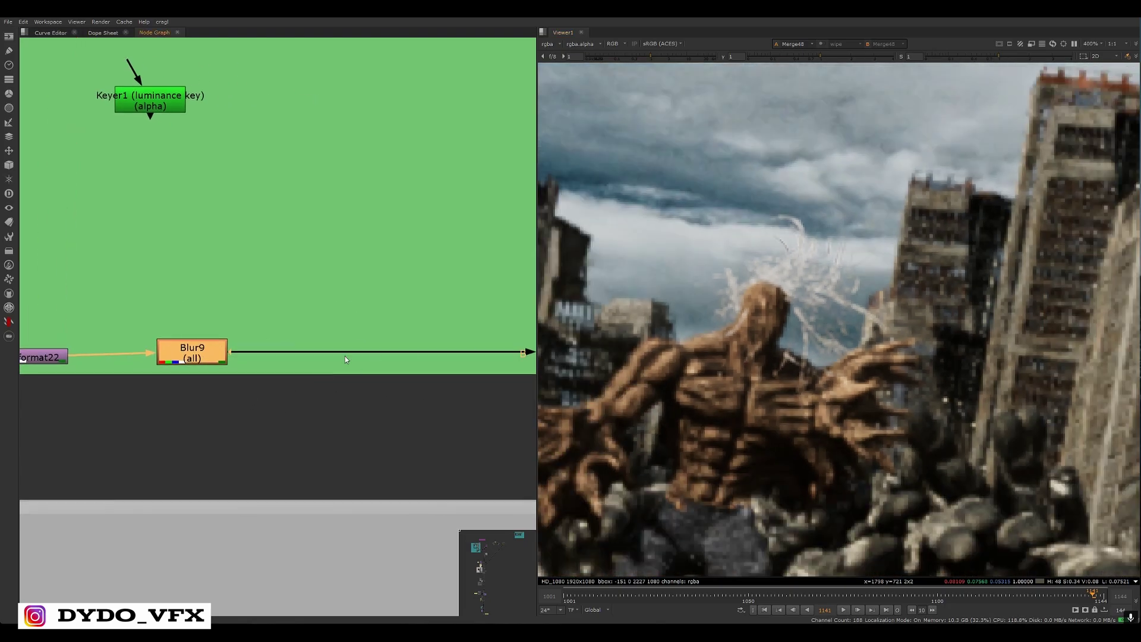
{"action": "key", "text": "d"}
{"action": "scroll", "coordinate": [692, 313], "scroll_direction": "up", "scroll_amount": 3}
{"action": "key", "text": "d"}
{"action": "key", "text": "d"}
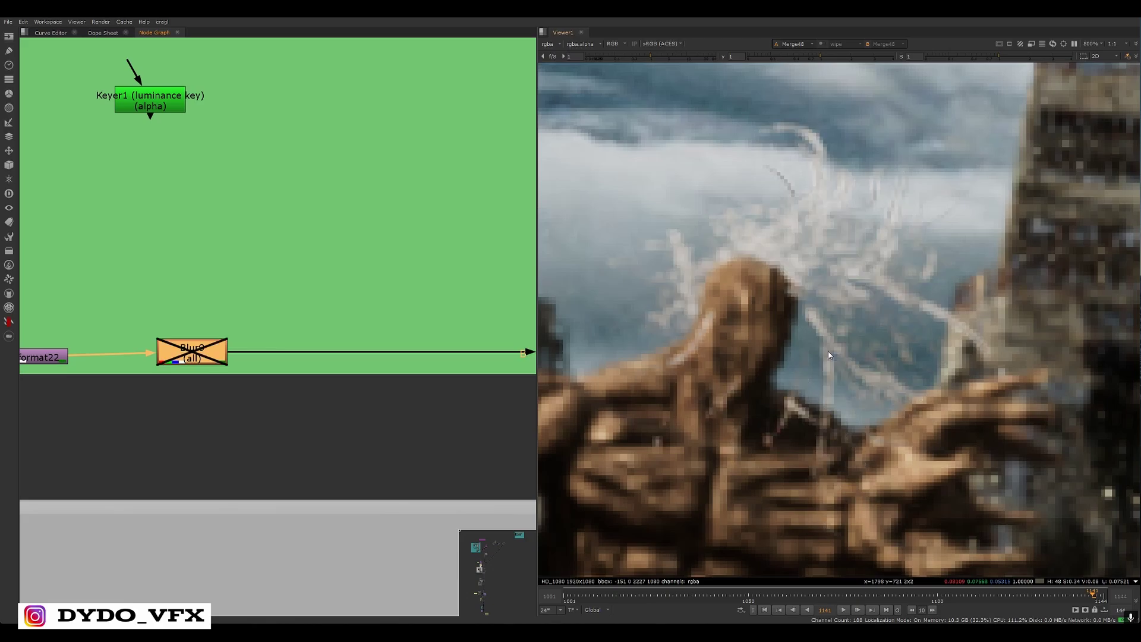
{"action": "key", "text": "d"}
{"action": "scroll", "coordinate": [482, 395], "scroll_direction": "down", "scroll_amount": 3}
{"action": "scroll", "coordinate": [850, 425], "scroll_direction": "down", "scroll_amount": 5}
{"action": "middle_click_drag", "start_coordinate": [850, 424], "coordinate": [881, 294]}
{"action": "scroll", "coordinate": [298, 386], "scroll_direction": "down", "scroll_amount": 4}
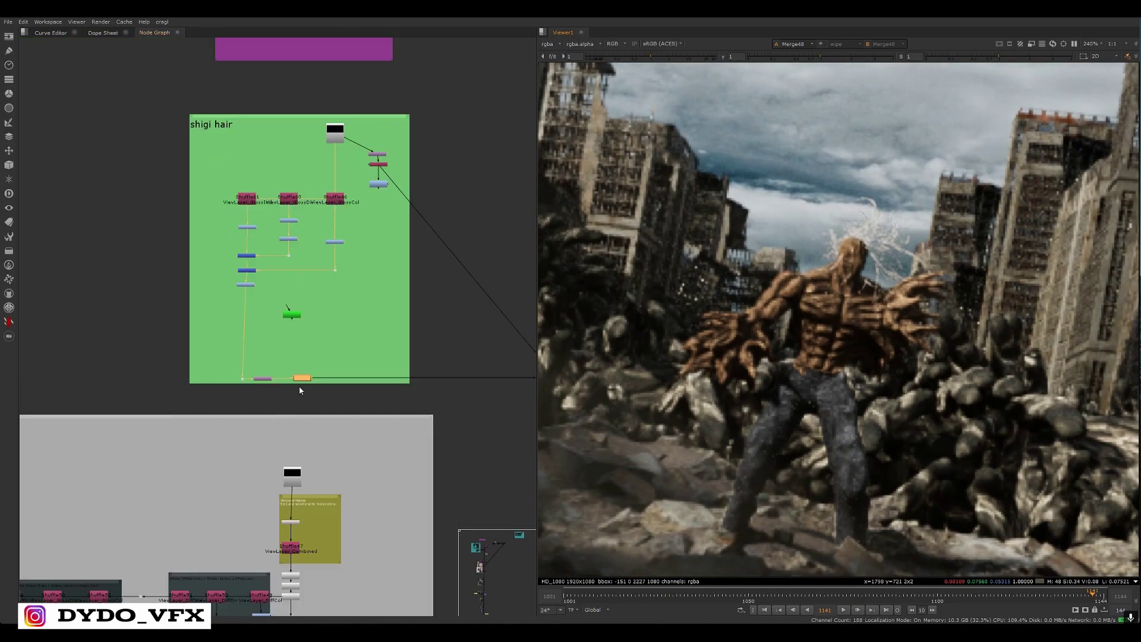
Locate the shigi hand backdrop below the hair setup and examine the full shot without the hands
{"action": "middle_click_drag", "start_coordinate": [368, 472], "coordinate": [195, 399]}
{"action": "middle_click_drag", "start_coordinate": [326, 351], "coordinate": [433, 184]}
{"action": "scroll", "coordinate": [271, 218], "scroll_direction": "up", "scroll_amount": 4}
{"action": "scroll", "coordinate": [342, 220], "scroll_direction": "down", "scroll_amount": 4}
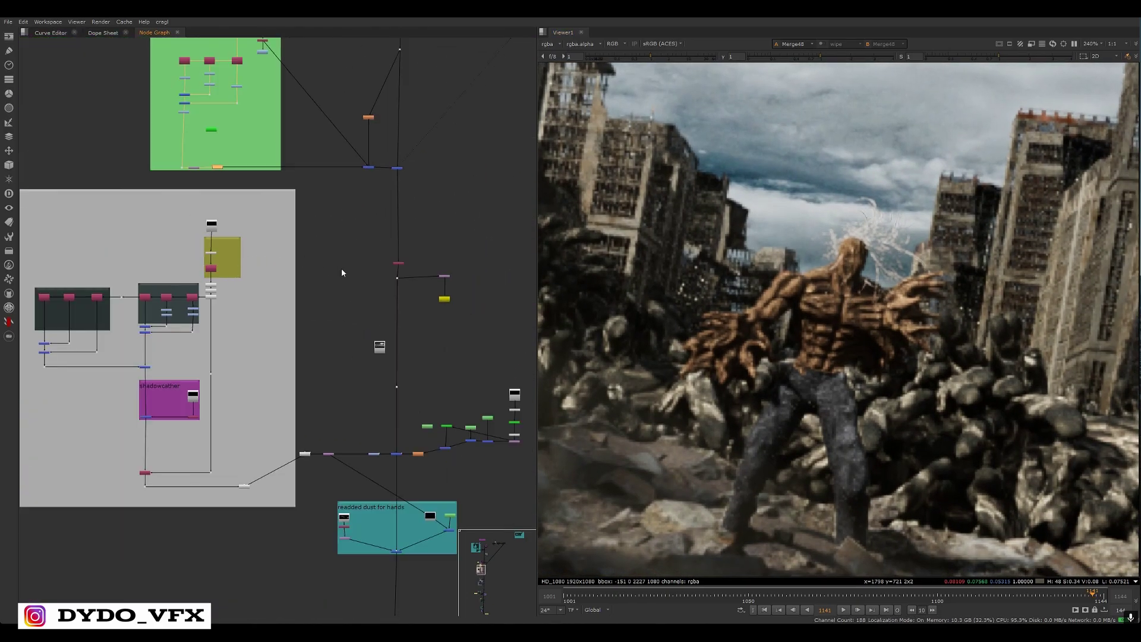
{"action": "scroll", "coordinate": [175, 273], "scroll_direction": "up", "scroll_amount": 1}
{"action": "middle_click_drag", "start_coordinate": [176, 273], "coordinate": [339, 287]}
{"action": "scroll", "coordinate": [763, 309], "scroll_direction": "down", "scroll_amount": 3}
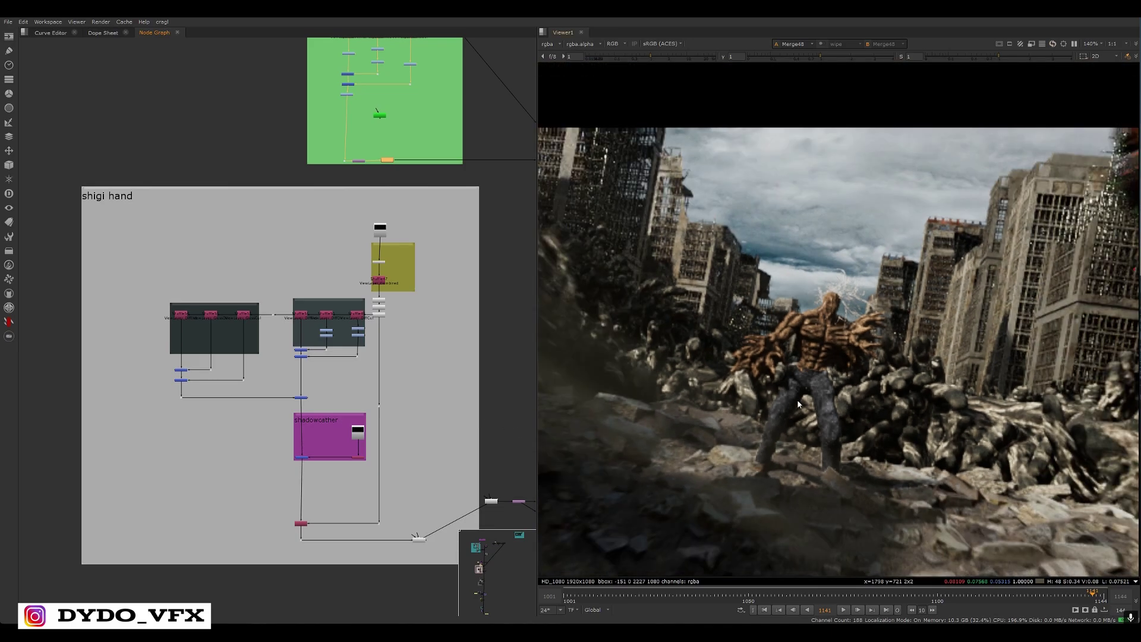
{"action": "scroll", "coordinate": [722, 331], "scroll_direction": "up", "scroll_amount": 3}
{"action": "scroll", "coordinate": [841, 295], "scroll_direction": "down", "scroll_amount": 3}
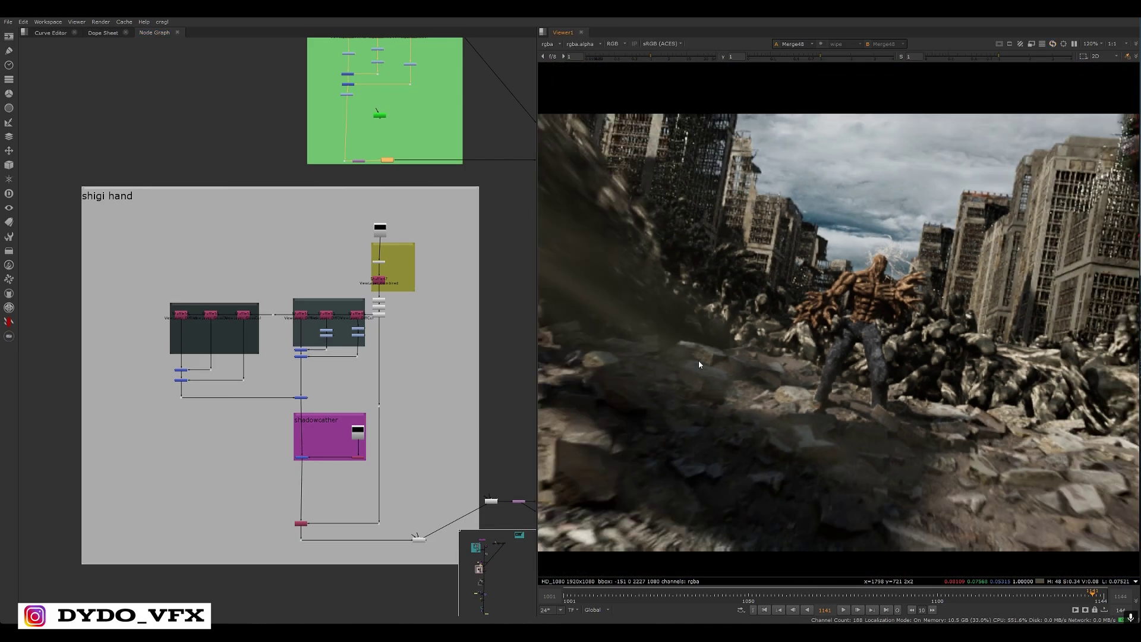
View the Merge77 output on the main branch to examine the hands combined with the background
{"action": "middle_click_drag", "start_coordinate": [517, 475], "coordinate": [333, 360]}
{"action": "scroll", "coordinate": [416, 400], "scroll_direction": "up", "scroll_amount": 2}
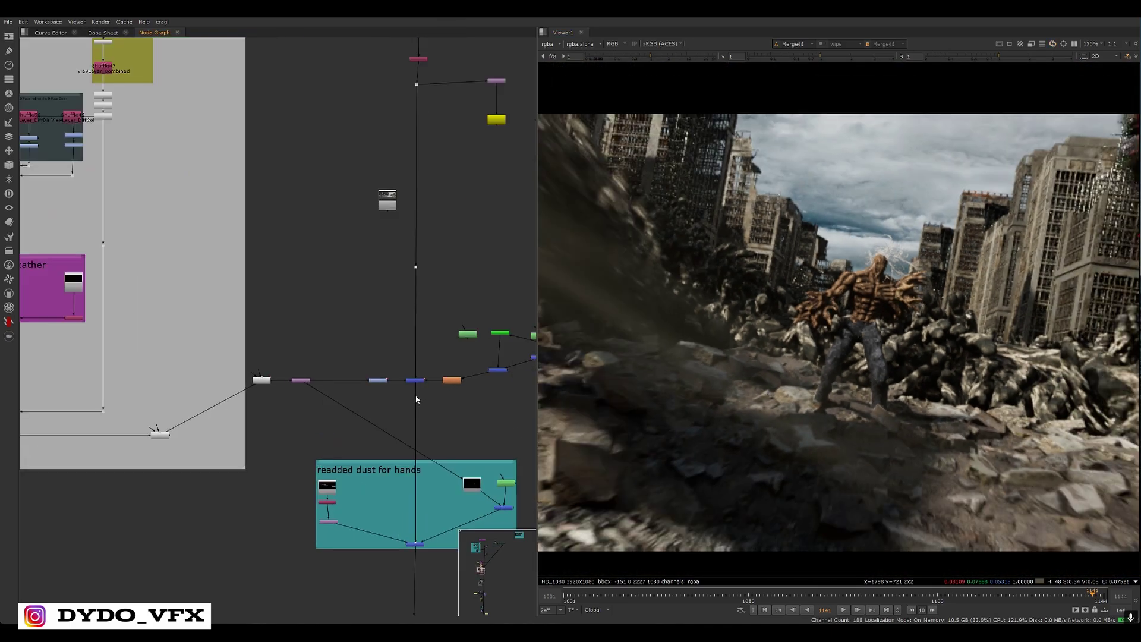
{"action": "left_click", "coordinate": [416, 383]}
{"action": "key", "text": "1"}
{"action": "scroll", "coordinate": [851, 347], "scroll_direction": "up", "scroll_amount": 2}
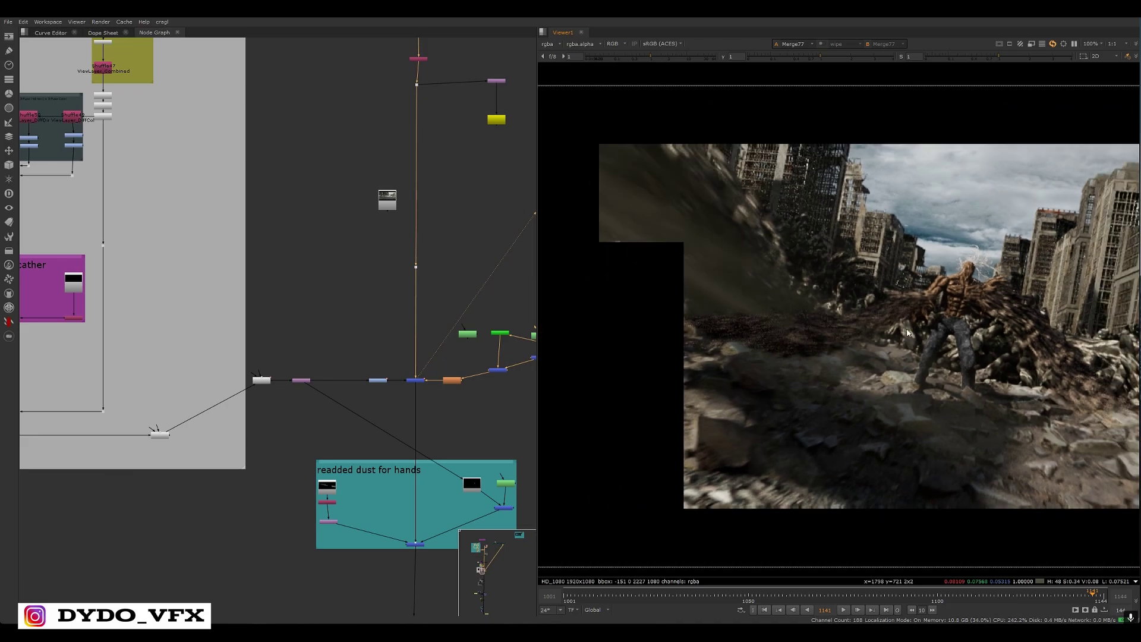
{"action": "middle_click_drag", "start_coordinate": [693, 355], "coordinate": [784, 375]}
{"action": "scroll", "coordinate": [148, 224], "scroll_direction": "down", "scroll_amount": 2}
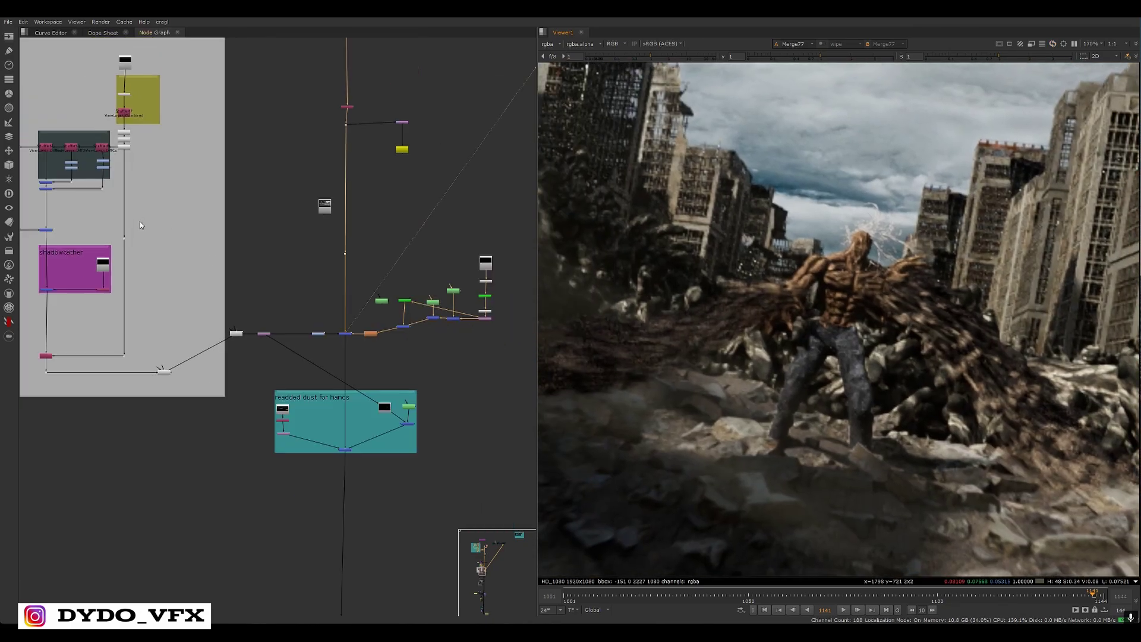
View the Read53 render in the shigi hand backdrop and its combined pass from Shuffle47
{"action": "middle_click_drag", "start_coordinate": [140, 224], "coordinate": [485, 364]}
{"action": "scroll", "coordinate": [374, 242], "scroll_direction": "up", "scroll_amount": 3}
{"action": "middle_click_drag", "start_coordinate": [433, 241], "coordinate": [283, 258]}
{"action": "scroll", "coordinate": [282, 257], "scroll_direction": "up", "scroll_amount": 3}
{"action": "left_click_drag", "start_coordinate": [466, 115], "coordinate": [298, 195]}
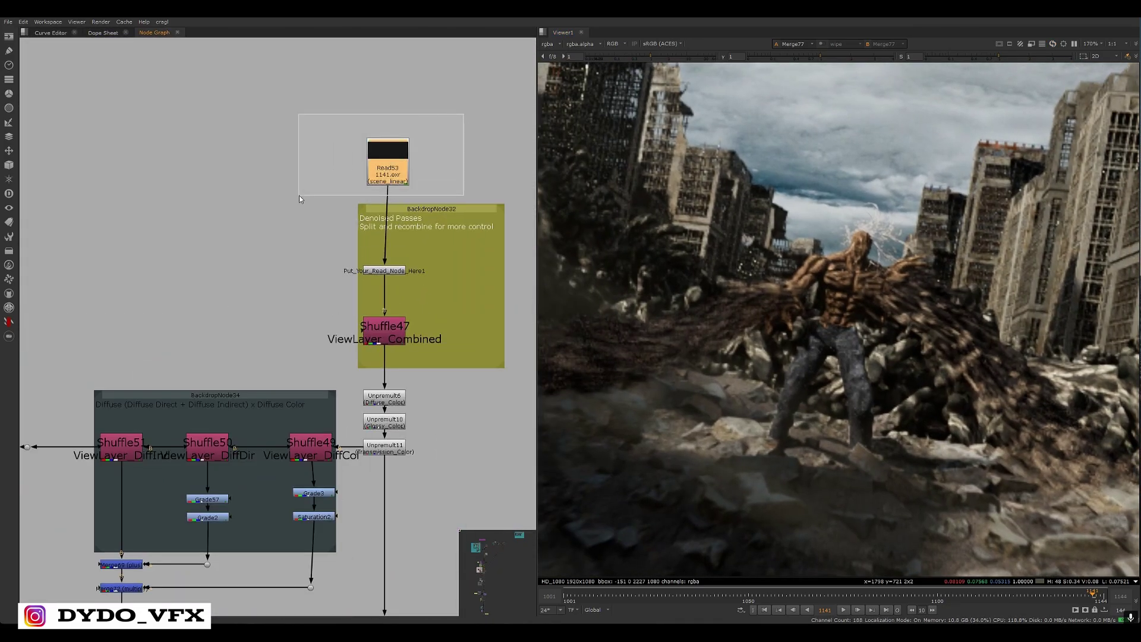
{"action": "key", "text": "1"}
{"action": "left_click_drag", "start_coordinate": [444, 300], "coordinate": [305, 345]}
{"action": "key", "text": "1"}
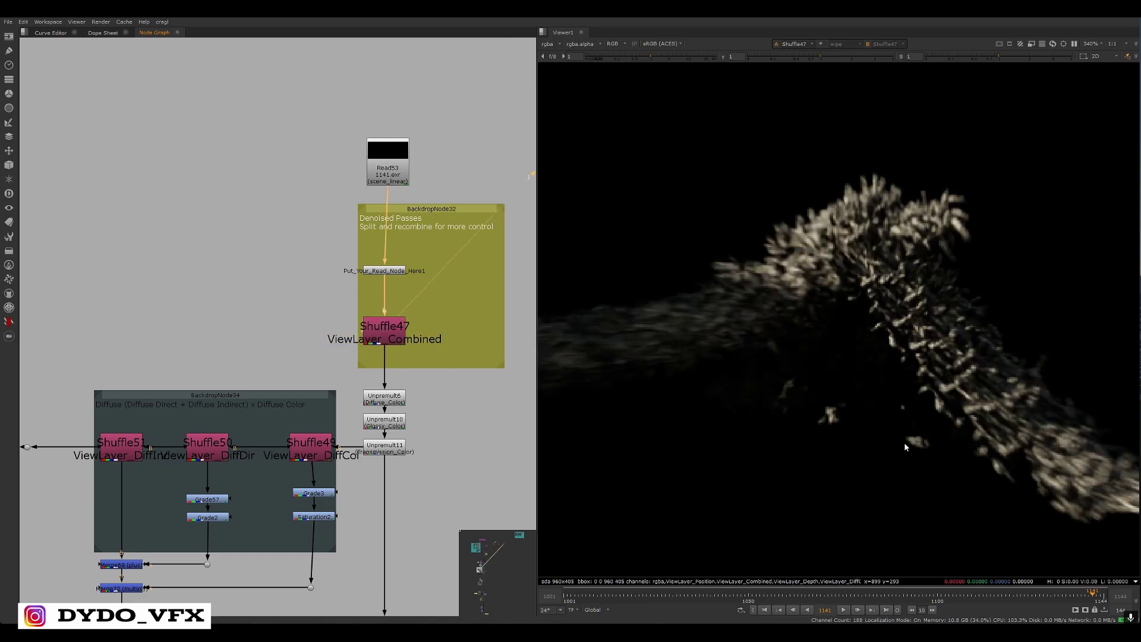
{"action": "scroll", "coordinate": [977, 296], "scroll_direction": "down", "scroll_amount": 5}
{"action": "middle_click_drag", "start_coordinate": [816, 371], "coordinate": [810, 367]}
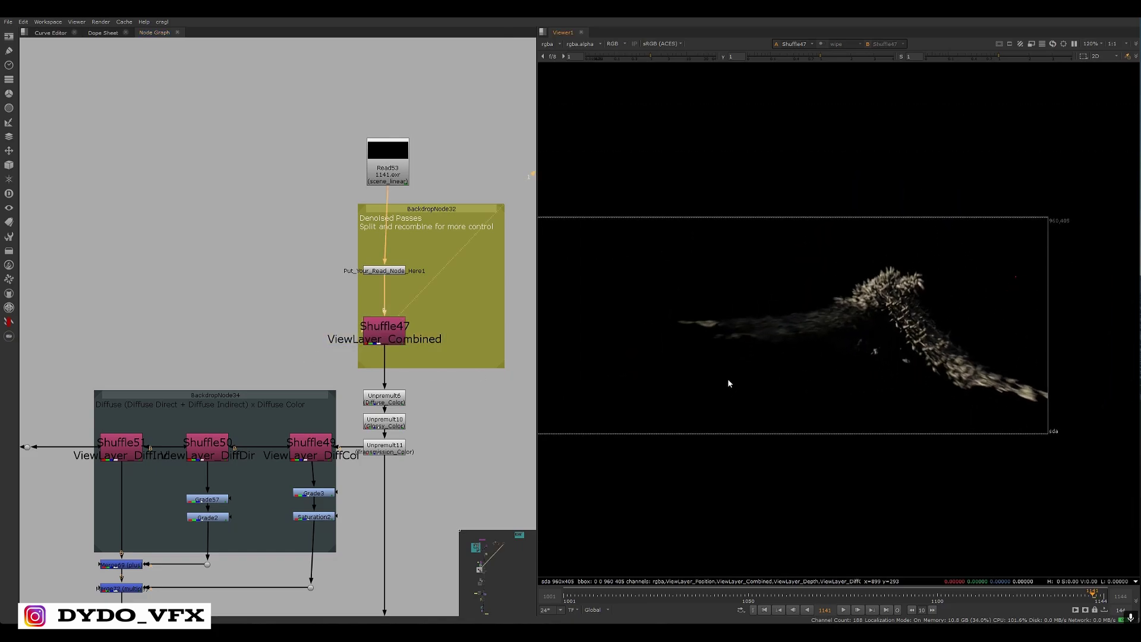
View the DiffCol, DiffDir and DiffInd shuffles of the hand render in turn
{"action": "middle_click_drag", "start_coordinate": [396, 397], "coordinate": [478, 242]}
{"action": "scroll", "coordinate": [479, 241], "scroll_direction": "up", "scroll_amount": 2}
{"action": "left_click_drag", "start_coordinate": [399, 265], "coordinate": [321, 346]}
{"action": "key", "text": "1"}
{"action": "left_click", "coordinate": [437, 375]}
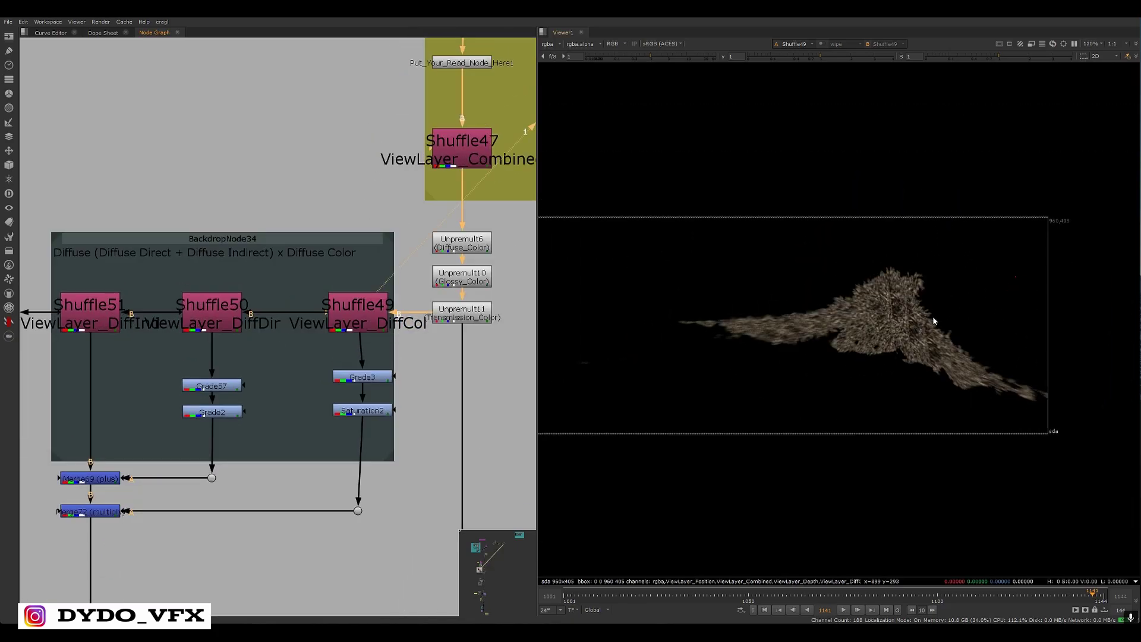
{"action": "scroll", "coordinate": [375, 309], "scroll_direction": "down", "scroll_amount": 2}
{"action": "key", "text": "1"}
{"action": "left_click", "coordinate": [266, 319]}
{"action": "left_click_drag", "start_coordinate": [332, 274], "coordinate": [223, 311]}
{"action": "key", "text": "1"}
{"action": "left_click", "coordinate": [262, 336]}
{"action": "middle_click_drag", "start_coordinate": [244, 342], "coordinate": [331, 324]}
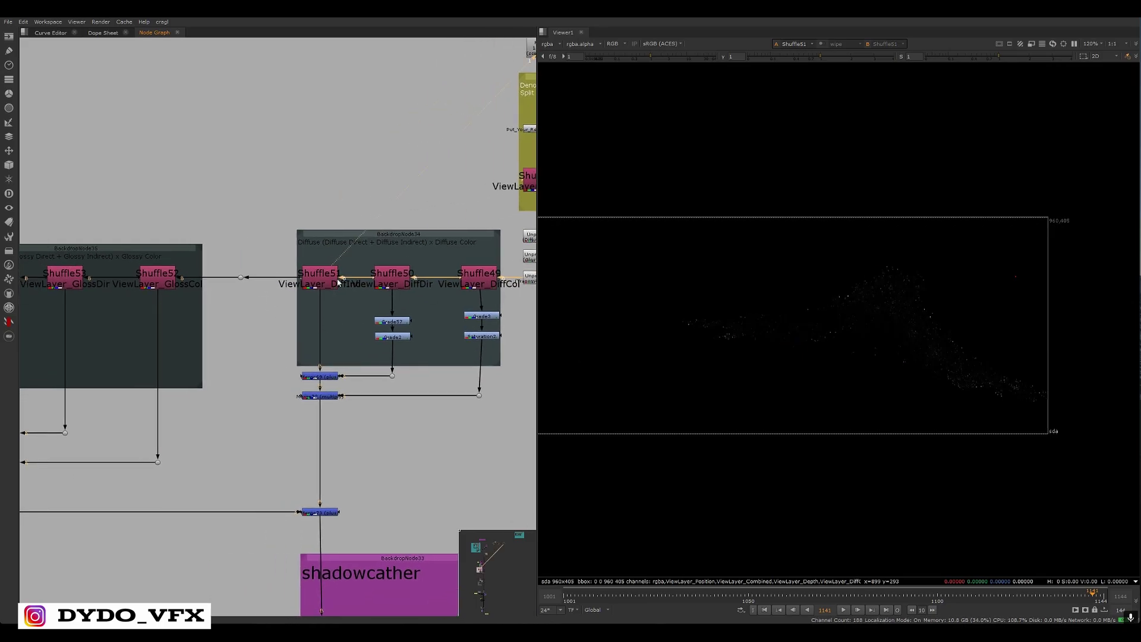
View the GlossCol, GlossDir and GlossInd shuffles of the hand render in turn
{"action": "middle_click_drag", "start_coordinate": [240, 302], "coordinate": [324, 300]}
{"action": "scroll", "coordinate": [261, 292], "scroll_direction": "down", "scroll_amount": 1}
{"action": "key", "text": "1"}
{"action": "left_click", "coordinate": [261, 262]}
{"action": "left_click_drag", "start_coordinate": [333, 262], "coordinate": [228, 286]}
{"action": "key", "text": "1"}
{"action": "left_click_drag", "start_coordinate": [188, 256], "coordinate": [156, 282]}
{"action": "key", "text": "1"}
View the merge above the shadowcather backdrop that combines the hand's diffuse and glossy branches
{"action": "middle_click_drag", "start_coordinate": [268, 317], "coordinate": [182, 286]}
{"action": "scroll", "coordinate": [305, 291], "scroll_direction": "down", "scroll_amount": 4}
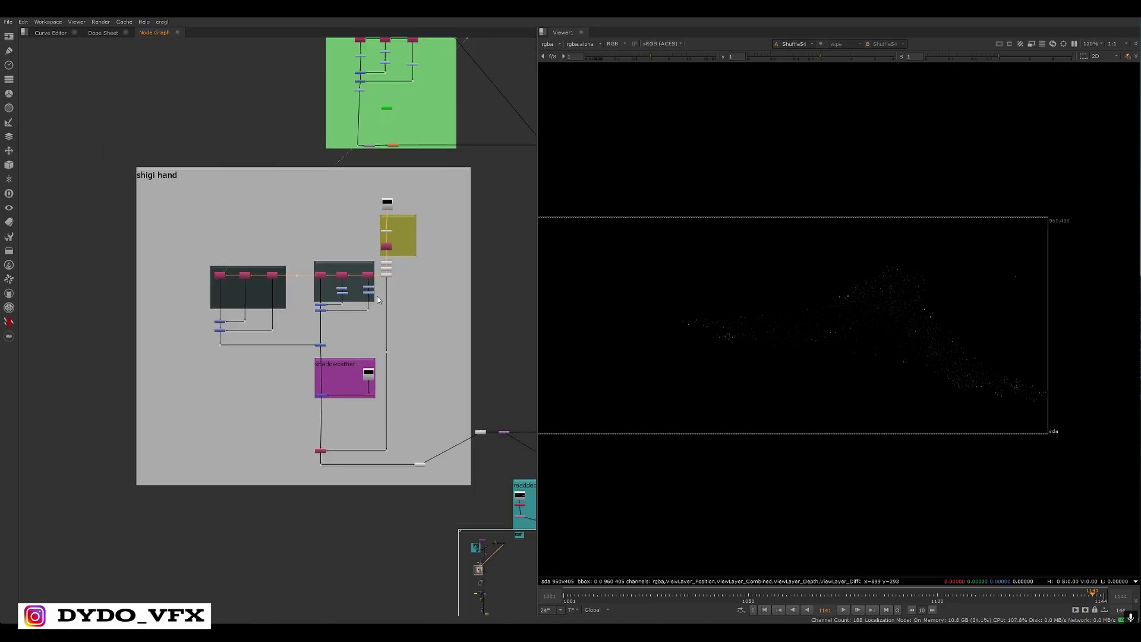
{"action": "scroll", "coordinate": [377, 300], "scroll_direction": "up", "scroll_amount": 4}
{"action": "scroll", "coordinate": [363, 345], "scroll_direction": "up", "scroll_amount": 2}
{"action": "left_click", "coordinate": [337, 350]}
{"action": "key", "text": "1"}
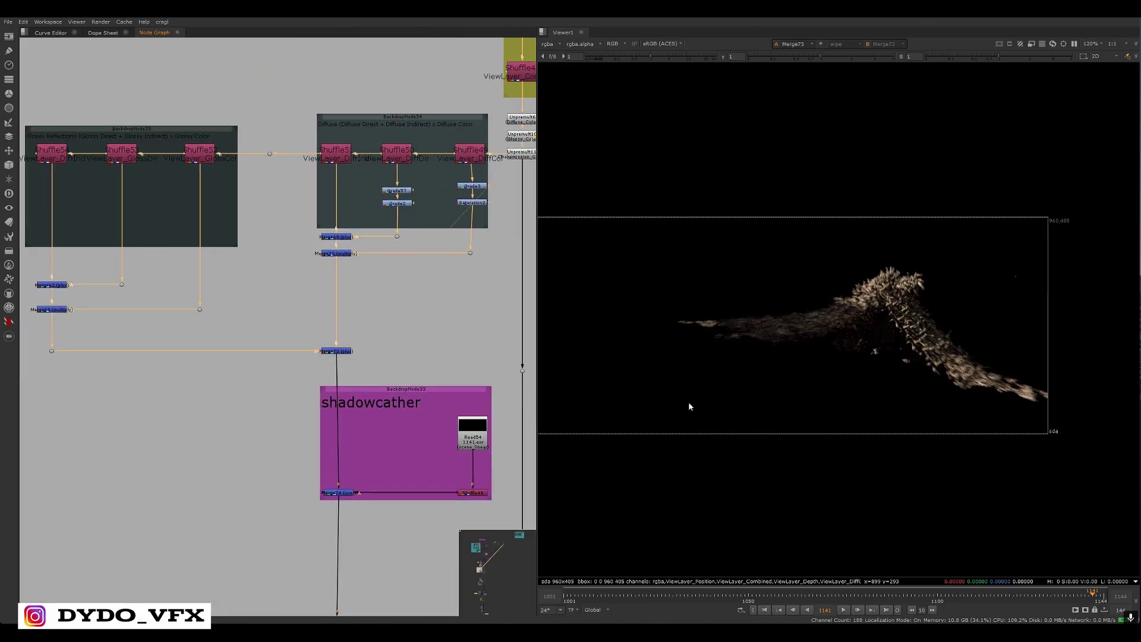
Disable and re-enable the Grade and Saturation nodes under the DiffDir and DiffCol shuffles to compare the hand render
{"action": "scroll", "coordinate": [409, 266], "scroll_direction": "up", "scroll_amount": 5}
{"action": "left_click_drag", "start_coordinate": [139, 375], "coordinate": [448, 211]}
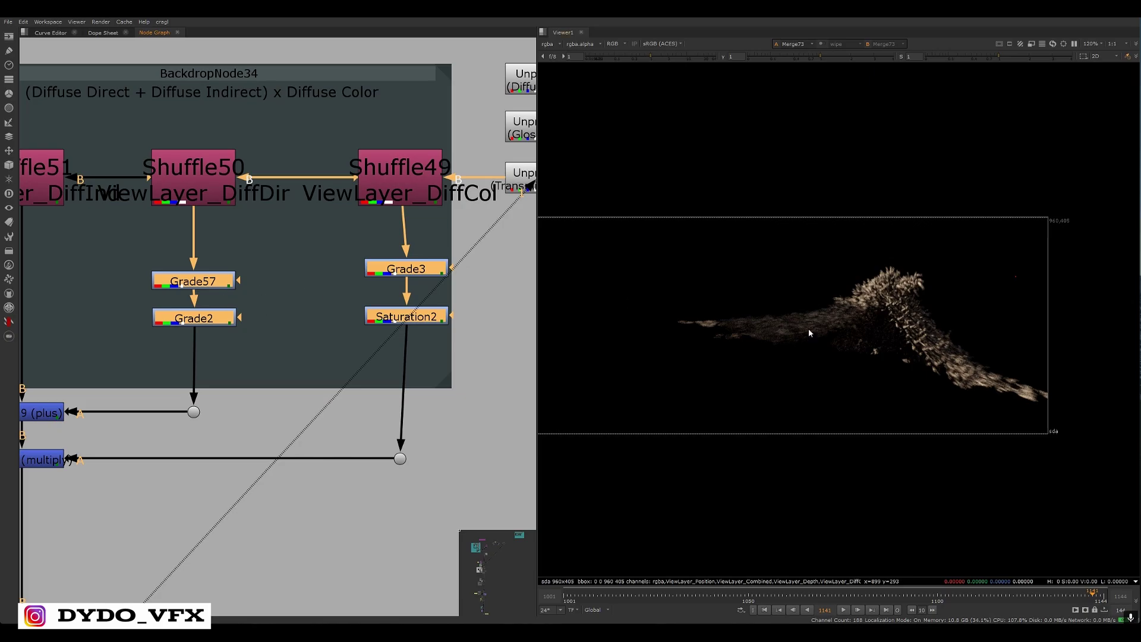
{"action": "key", "text": "d"}
{"action": "scroll", "coordinate": [886, 337], "scroll_direction": "up", "scroll_amount": 4}
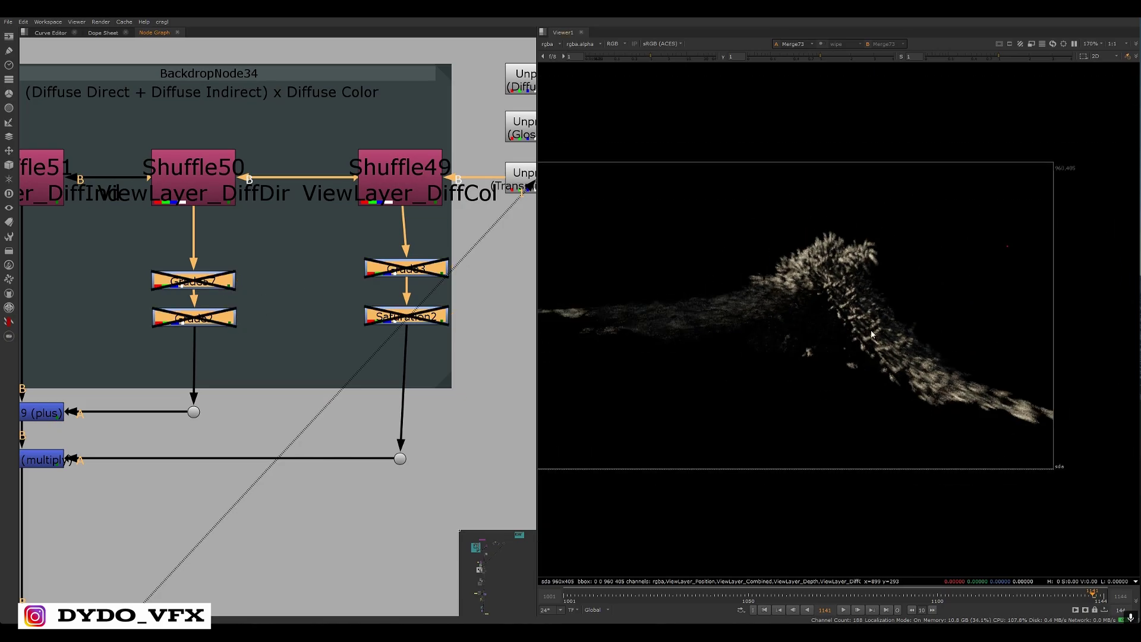
{"action": "key", "text": "d"}
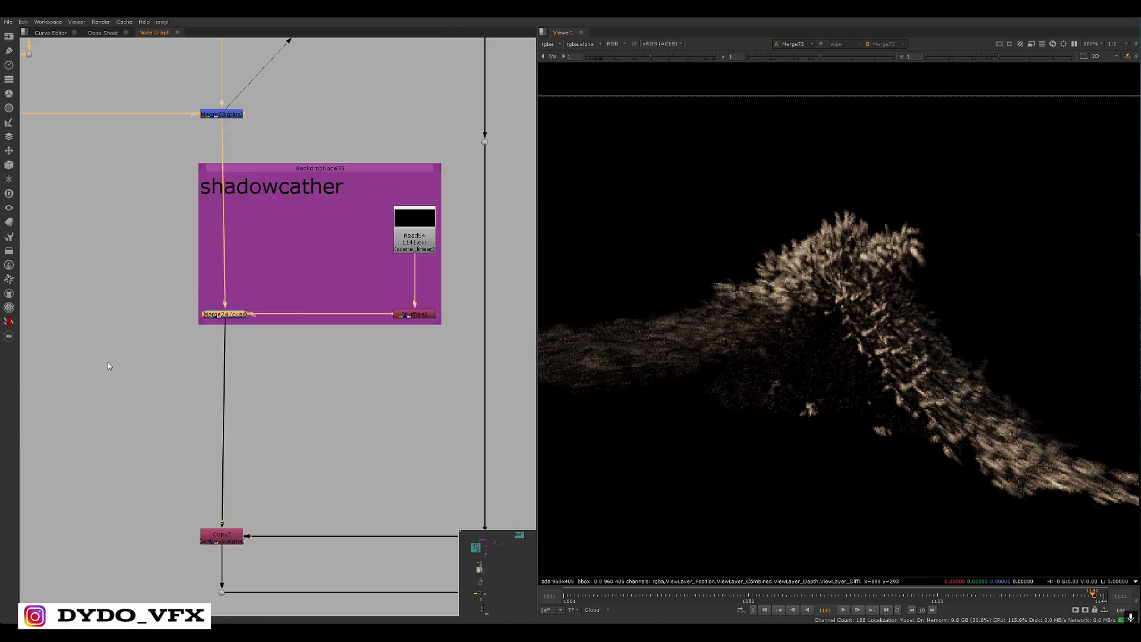
View the Merge74 output in the shadowcather backdrop and locate the Copy7 node beneath it
{"action": "key", "text": "1"}
{"action": "middle_click_drag", "start_coordinate": [461, 264], "coordinate": [415, 287]}
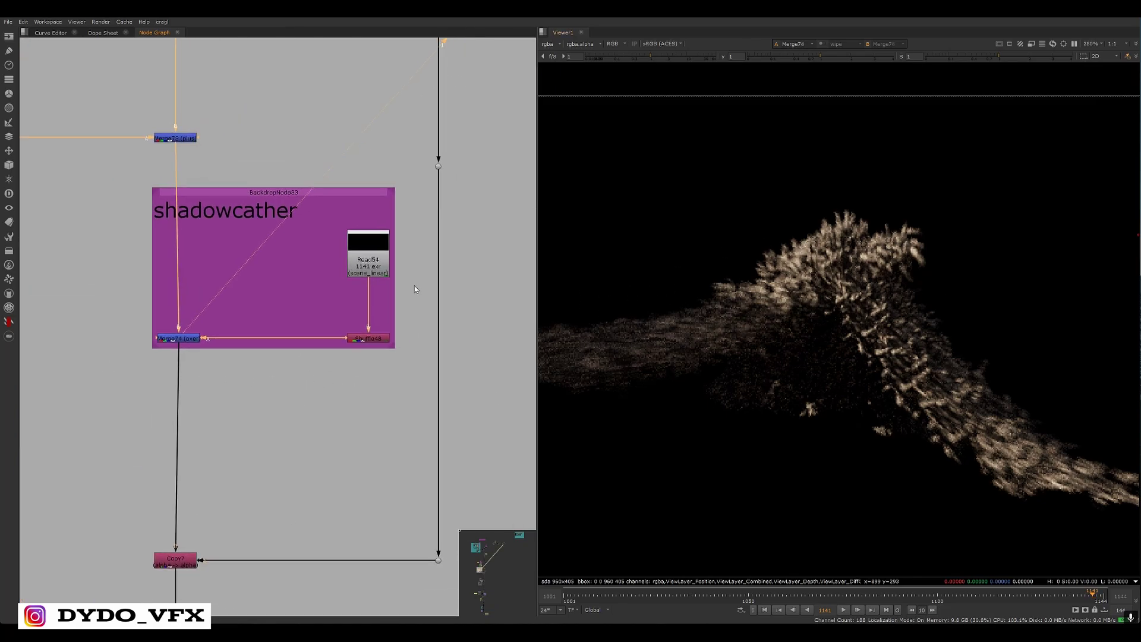
{"action": "scroll", "coordinate": [928, 247], "scroll_direction": "down", "scroll_amount": 5}
{"action": "scroll", "coordinate": [847, 301], "scroll_direction": "up", "scroll_amount": 1}
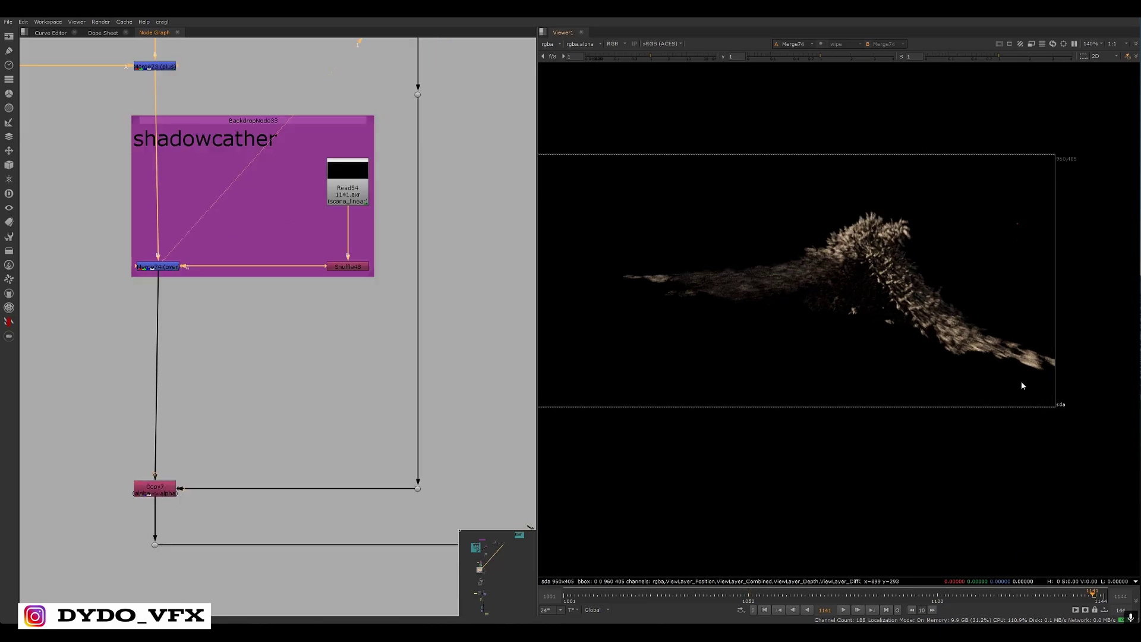
{"action": "middle_click_drag", "start_coordinate": [231, 415], "coordinate": [254, 364]}
{"action": "left_click", "coordinate": [159, 394]}
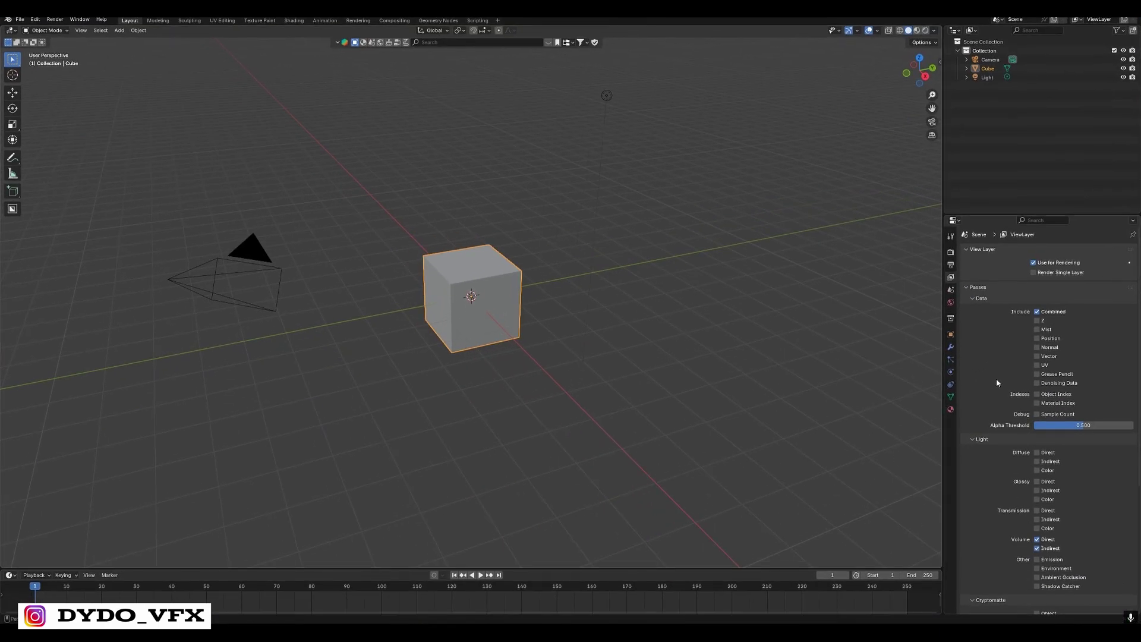
Switch to Blender and find the Shadow Catcher pass among the view layer's light passes
{"action": "scroll", "coordinate": [1058, 412], "scroll_direction": "down", "scroll_amount": 2}
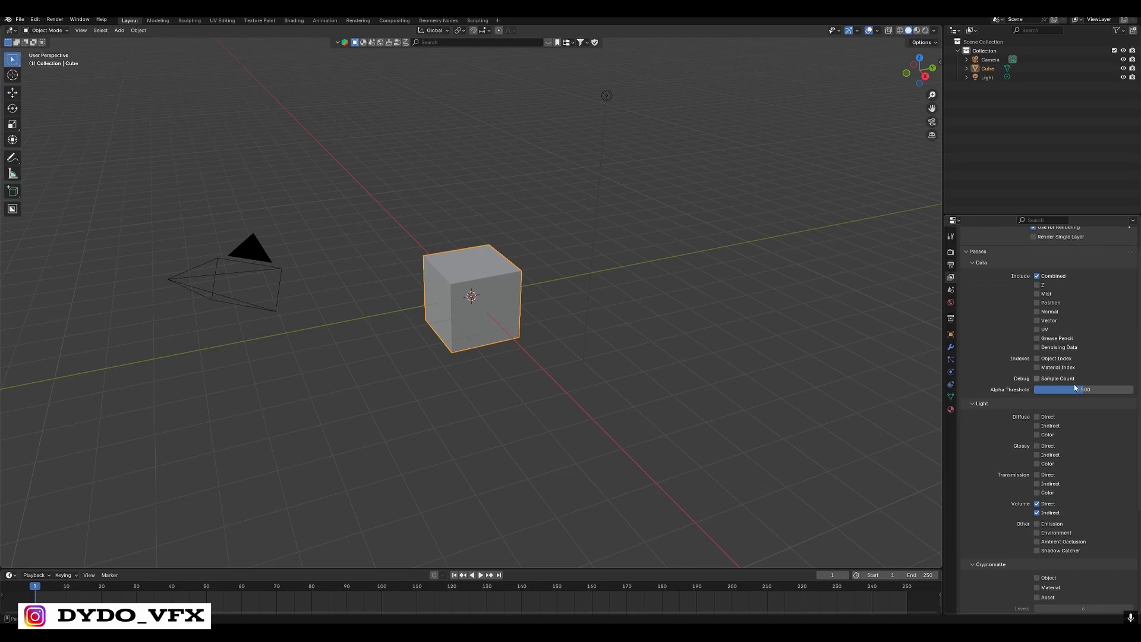
{"action": "scroll", "coordinate": [1078, 452], "scroll_direction": "down", "scroll_amount": 3}
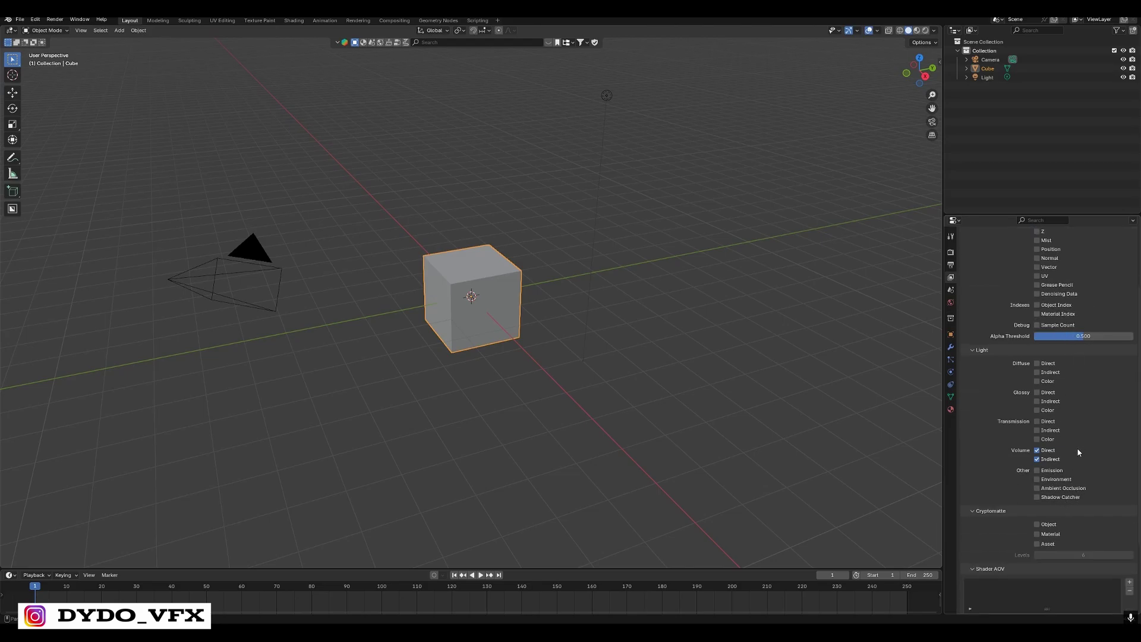
{"action": "left_click", "coordinate": [1049, 497]}
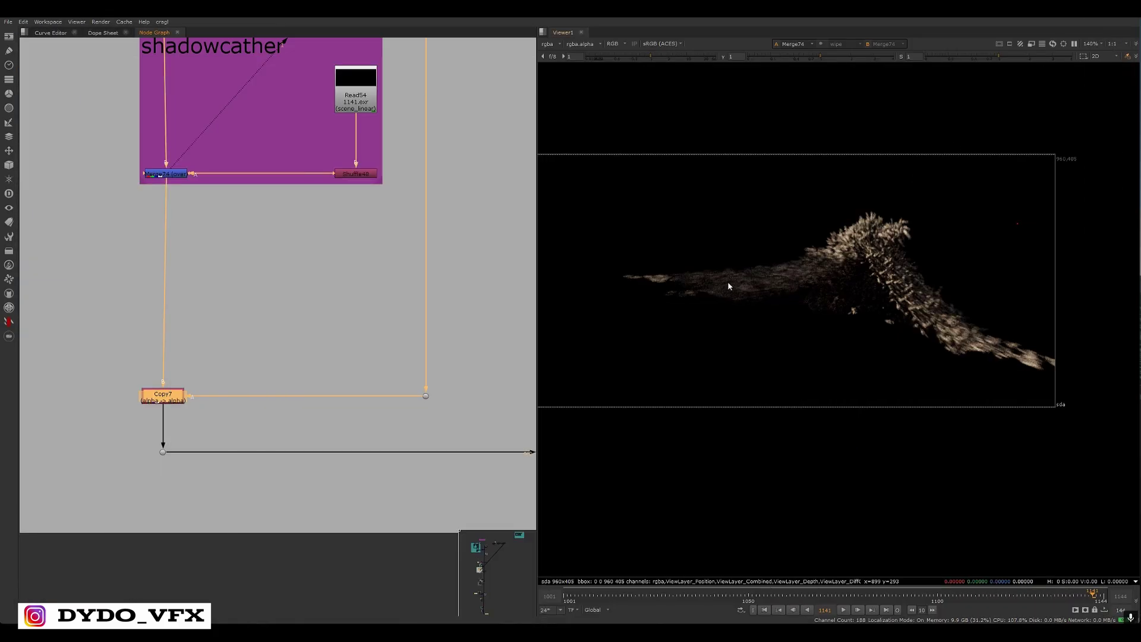
Switch back to Nuke and view the Copy7 output below the shadowcather backdrop, including its alpha channel
{"action": "scroll", "coordinate": [288, 377], "scroll_direction": "down", "scroll_amount": 3}
{"action": "scroll", "coordinate": [255, 408], "scroll_direction": "up", "scroll_amount": 3}
{"action": "scroll", "coordinate": [309, 374], "scroll_direction": "up", "scroll_amount": 3}
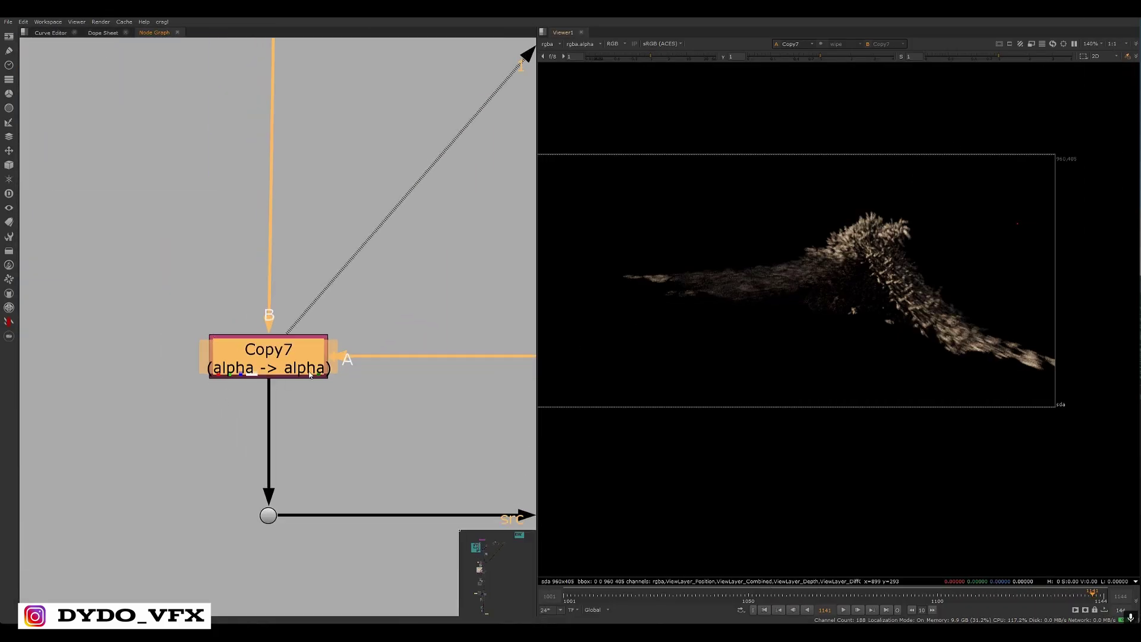
{"action": "scroll", "coordinate": [338, 325], "scroll_direction": "down", "scroll_amount": 8}
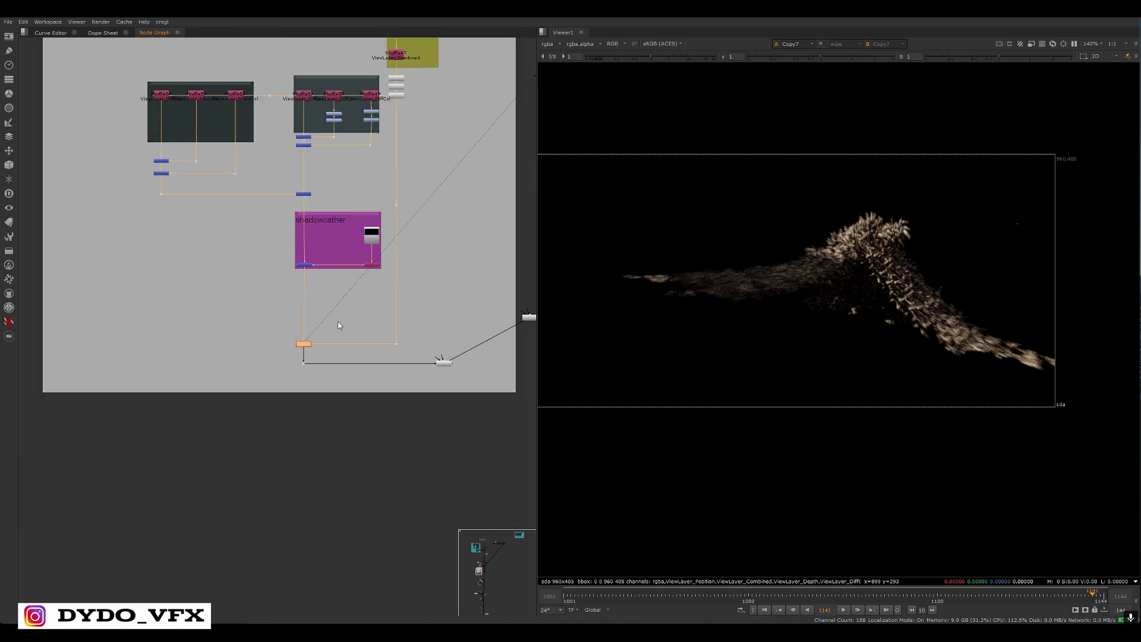
{"action": "scroll", "coordinate": [337, 324], "scroll_direction": "down", "scroll_amount": 2}
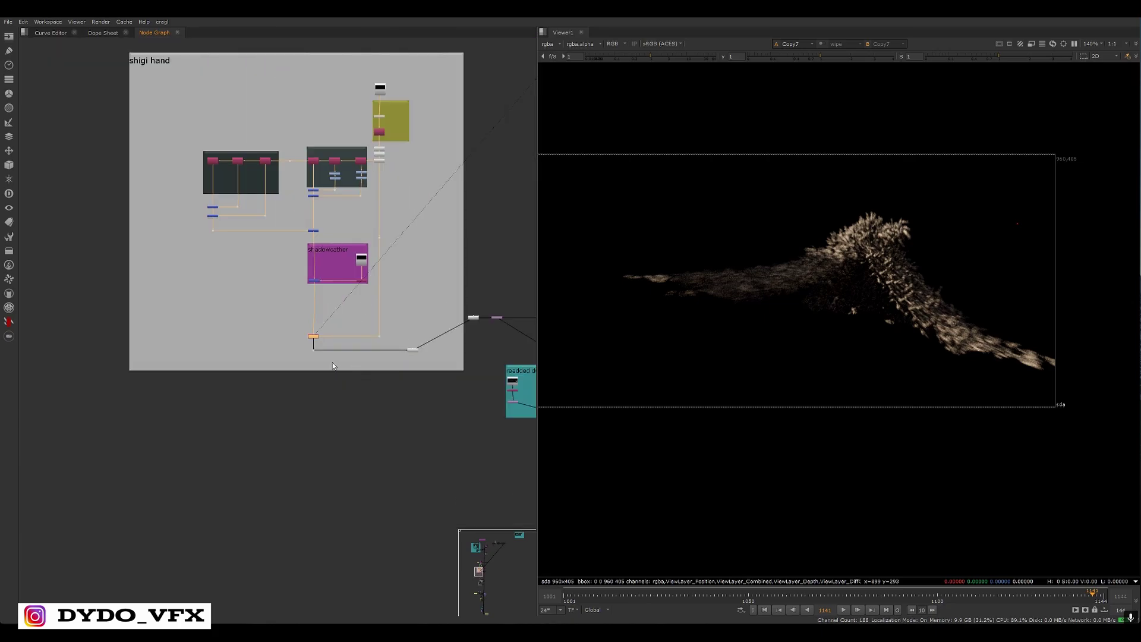
{"action": "scroll", "coordinate": [333, 362], "scroll_direction": "up", "scroll_amount": 3}
{"action": "key", "text": "ctrl+z"}
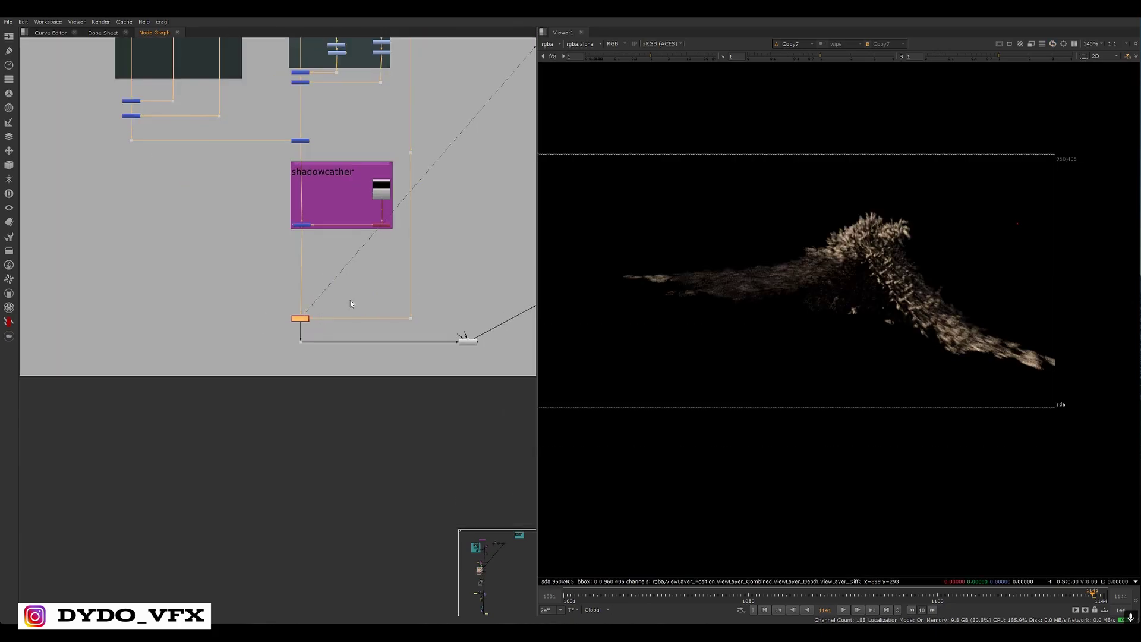
{"action": "left_click", "coordinate": [304, 330]}
{"action": "key", "text": "a"}
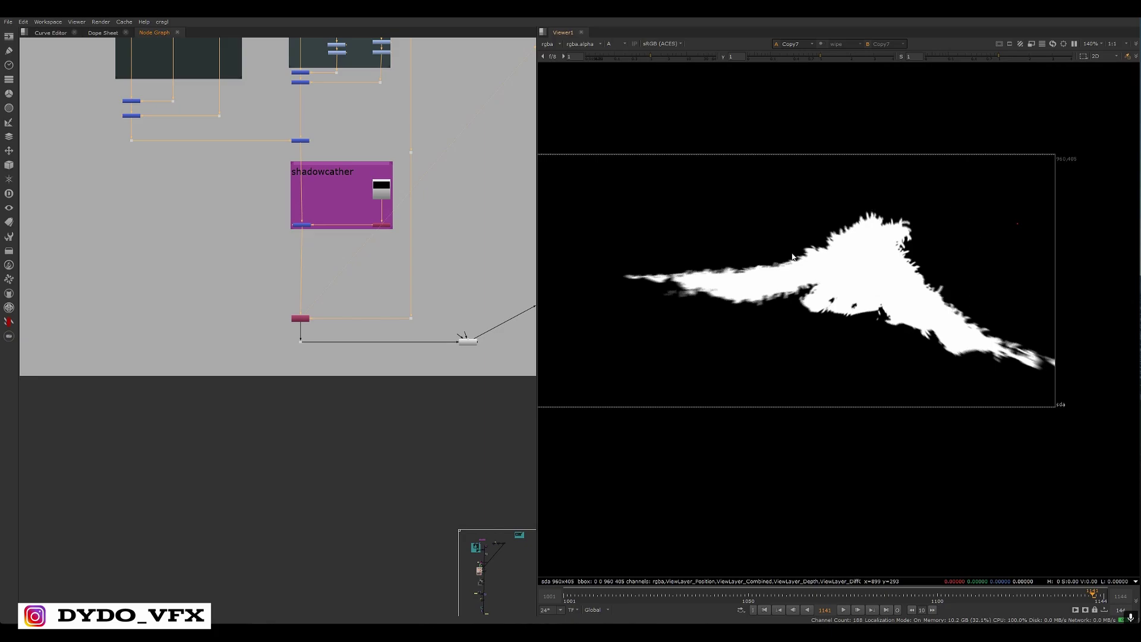
Examine the Copy7 node's alpha-to-alpha setting and trace its A and B inputs up the shigi hand branch
{"action": "scroll", "coordinate": [281, 305], "scroll_direction": "up", "scroll_amount": 5}
{"action": "left_click_drag", "start_coordinate": [407, 279], "coordinate": [248, 363]}
{"action": "middle_click_drag", "start_coordinate": [402, 311], "coordinate": [357, 390]}
{"action": "middle_click_drag", "start_coordinate": [352, 222], "coordinate": [316, 337]}
{"action": "middle_click_drag", "start_coordinate": [265, 522], "coordinate": [295, 372]}
{"action": "scroll", "coordinate": [293, 371], "scroll_direction": "up", "scroll_amount": 3}
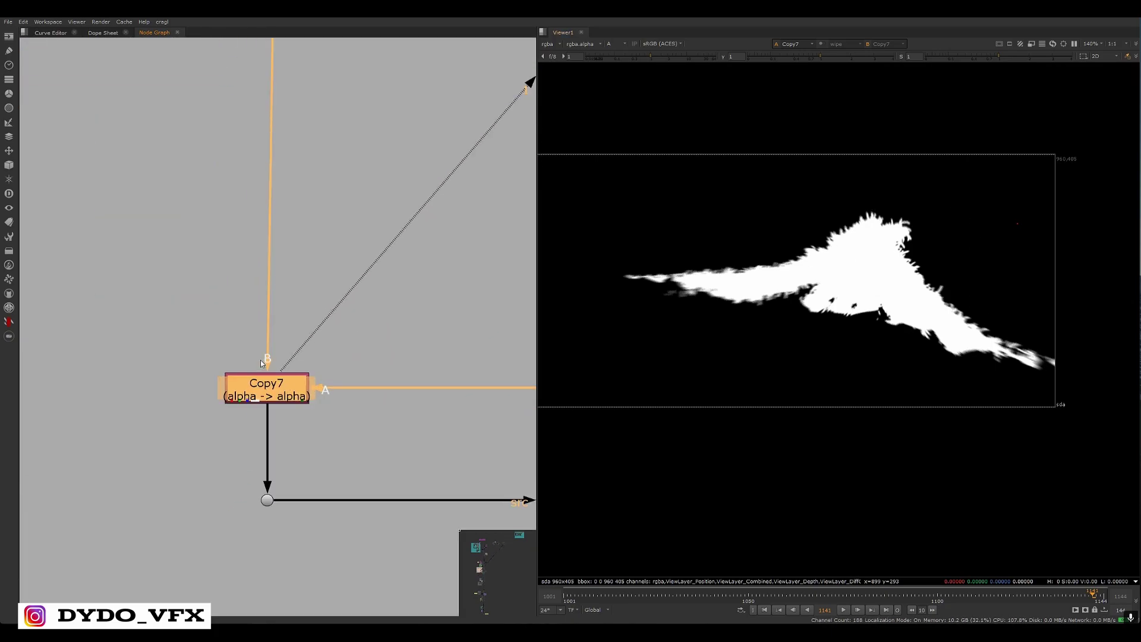
{"action": "scroll", "coordinate": [261, 363], "scroll_direction": "down", "scroll_amount": 3}
{"action": "middle_click_drag", "start_coordinate": [386, 238], "coordinate": [288, 516]}
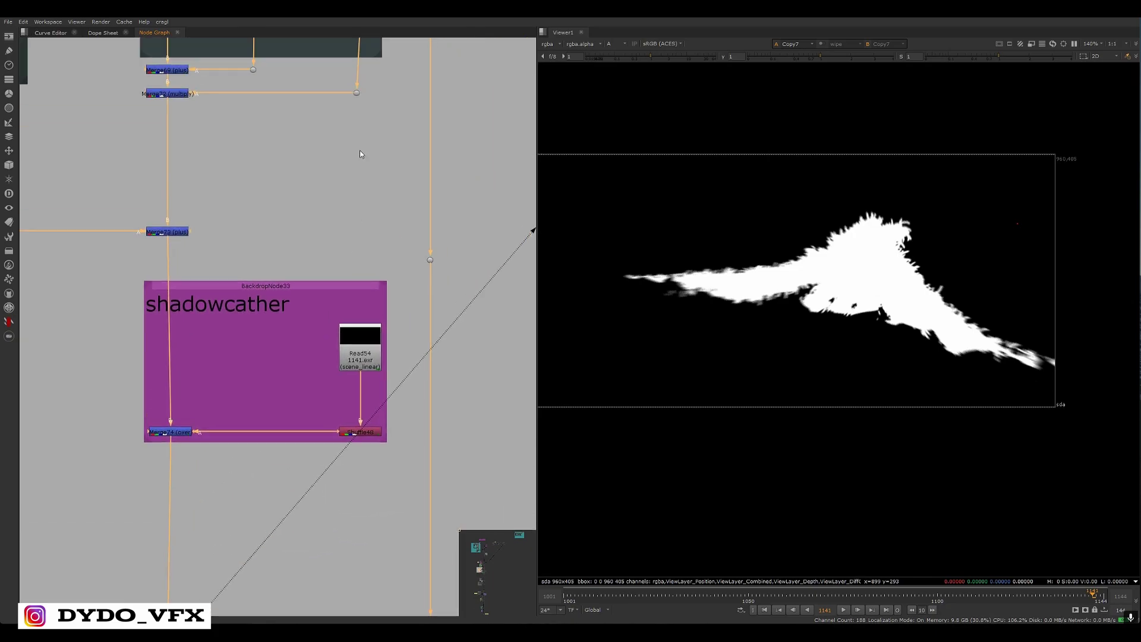
View the alpha of Shuffle47 for comparison with Copy7, and return the viewer to the colour channels
{"action": "middle_click_drag", "start_coordinate": [359, 158], "coordinate": [337, 464]}
{"action": "middle_click", "coordinate": [369, 254]}
{"action": "scroll", "coordinate": [388, 300], "scroll_direction": "down", "scroll_amount": 2}
{"action": "middle_click_drag", "start_coordinate": [256, 467], "coordinate": [368, 245]}
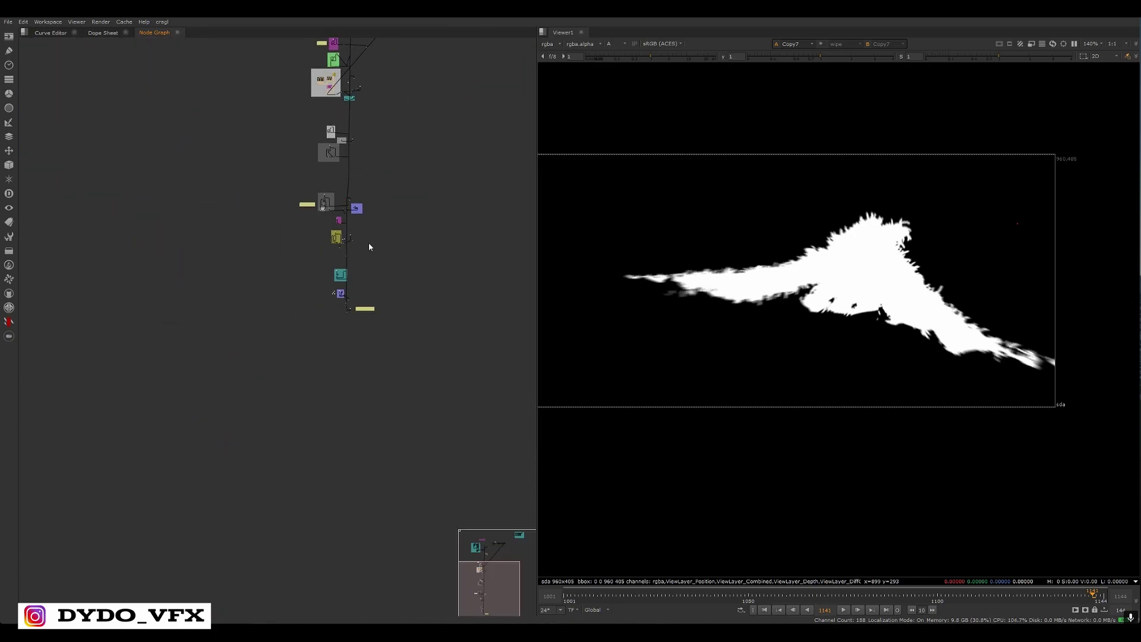
{"action": "scroll", "coordinate": [340, 199], "scroll_direction": "up", "scroll_amount": 6}
{"action": "scroll", "coordinate": [261, 229], "scroll_direction": "up", "scroll_amount": 4}
{"action": "scroll", "coordinate": [318, 334], "scroll_direction": "down", "scroll_amount": 11}
{"action": "middle_click_drag", "start_coordinate": [280, 268], "coordinate": [387, 184]}
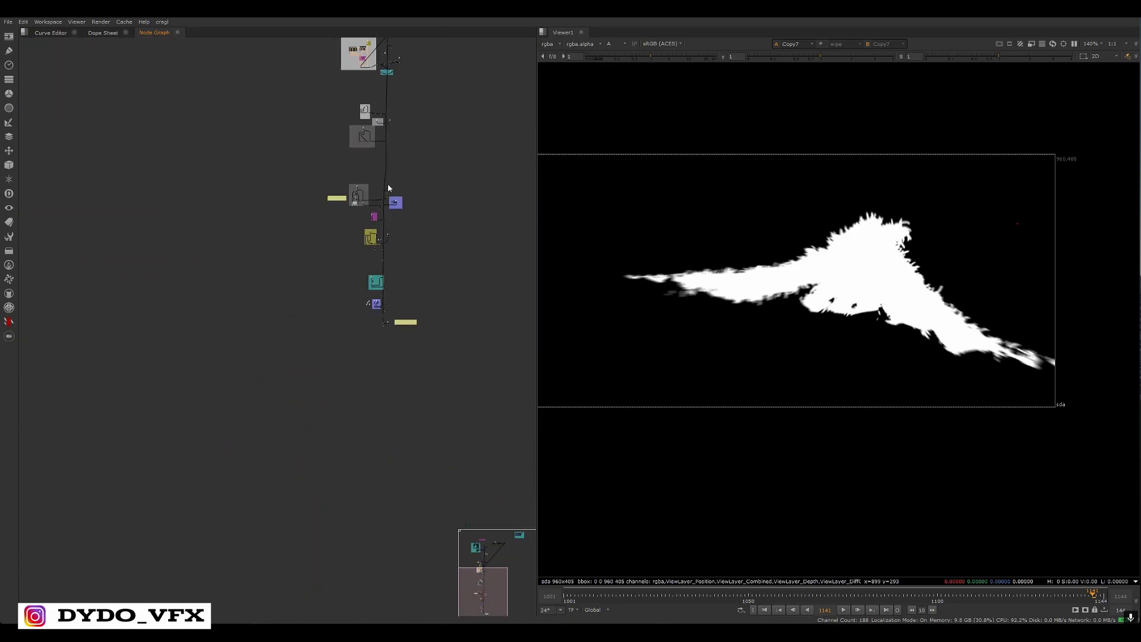
{"action": "middle_click_drag", "start_coordinate": [419, 139], "coordinate": [433, 344]}
{"action": "scroll", "coordinate": [386, 285], "scroll_direction": "up", "scroll_amount": 3}
{"action": "scroll", "coordinate": [371, 310], "scroll_direction": "up", "scroll_amount": 8}
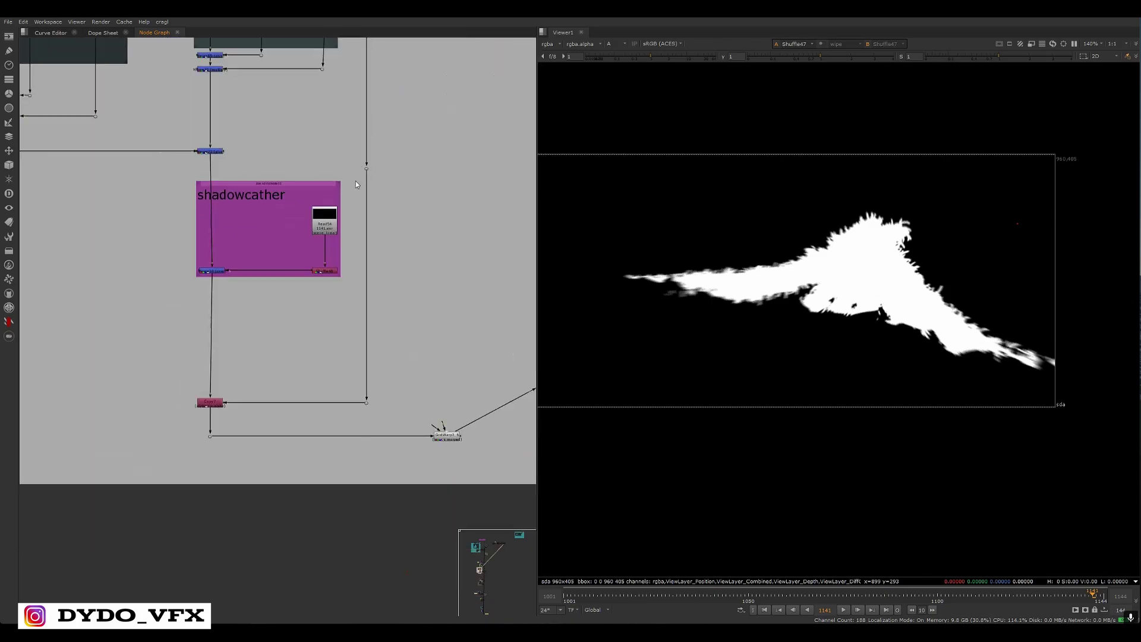
{"action": "scroll", "coordinate": [316, 304], "scroll_direction": "down", "scroll_amount": 2}
{"action": "key", "text": "a"}
Follow the hand branch through its GridWarp nodes and view the full composite at Merge77
{"action": "scroll", "coordinate": [325, 353], "scroll_direction": "up", "scroll_amount": 3}
{"action": "middle_click_drag", "start_coordinate": [524, 356], "coordinate": [404, 343]}
{"action": "left_click_drag", "start_coordinate": [274, 328], "coordinate": [117, 412]}
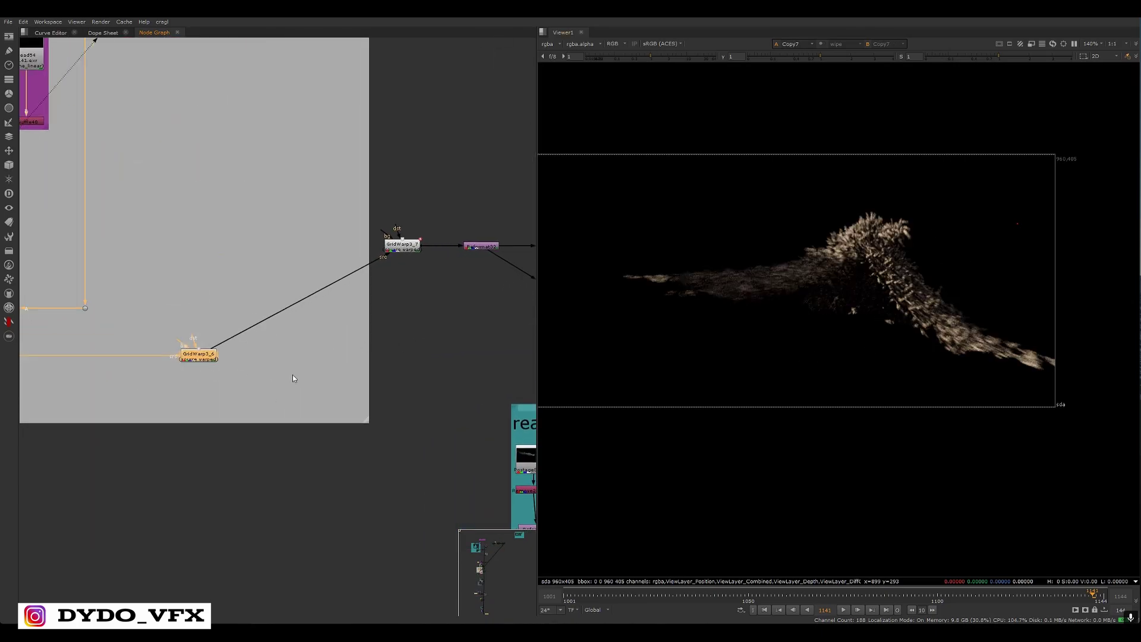
{"action": "scroll", "coordinate": [292, 378], "scroll_direction": "down", "scroll_amount": 4}
{"action": "middle_click_drag", "start_coordinate": [292, 378], "coordinate": [254, 379]}
{"action": "left_click_drag", "start_coordinate": [444, 319], "coordinate": [416, 338]}
{"action": "key", "text": "1"}
{"action": "scroll", "coordinate": [814, 312], "scroll_direction": "up", "scroll_amount": 3}
{"action": "middle_click_drag", "start_coordinate": [299, 369], "coordinate": [339, 356]}
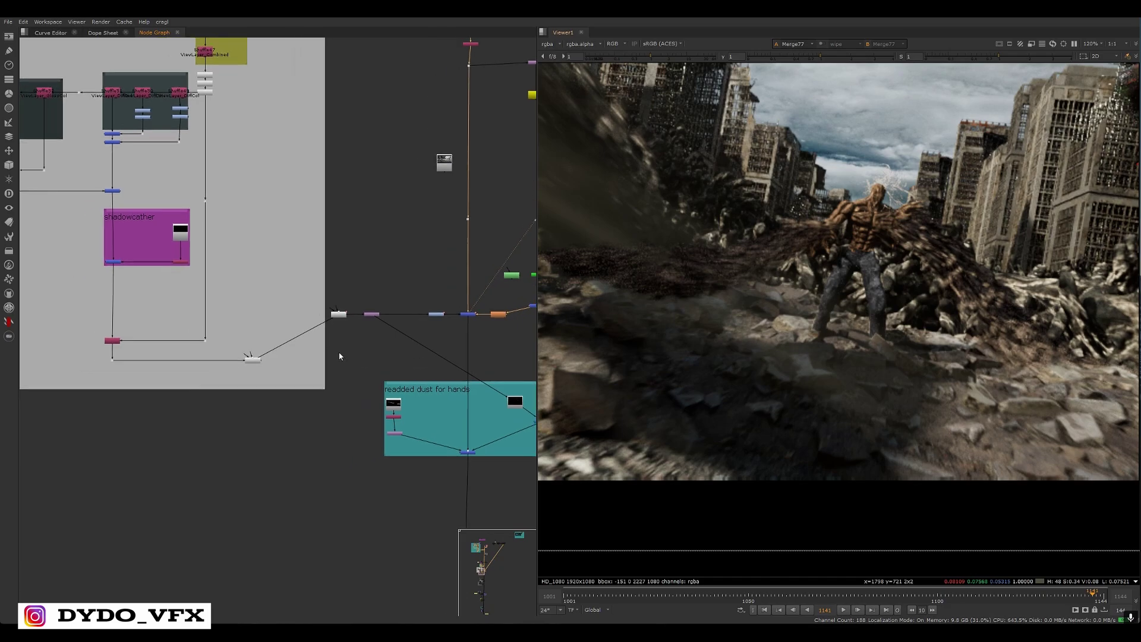
Move GridWarp3_7 beside GridWarp3_6 in the backdrop and compare the composite with both warps disabled and re-enabled
{"action": "scroll", "coordinate": [339, 356], "scroll_direction": "up", "scroll_amount": 4}
{"action": "left_click_drag", "start_coordinate": [432, 242], "coordinate": [291, 378]}
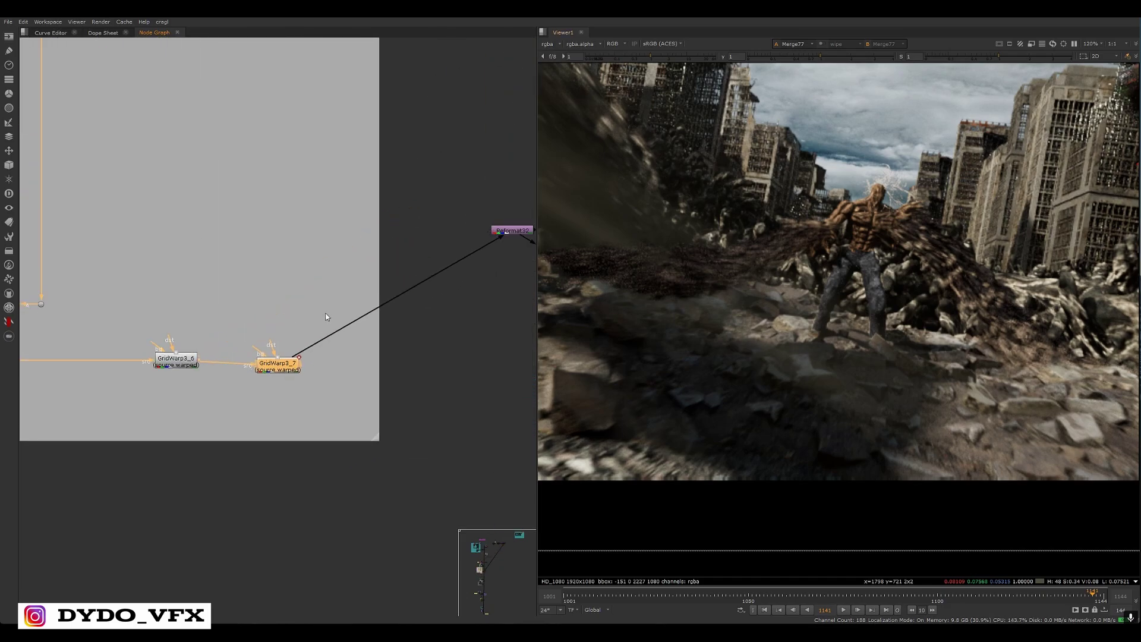
{"action": "left_click_drag", "start_coordinate": [332, 305], "coordinate": [79, 413]}
{"action": "key", "text": "d"}
{"action": "scroll", "coordinate": [962, 282], "scroll_direction": "up", "scroll_amount": 2}
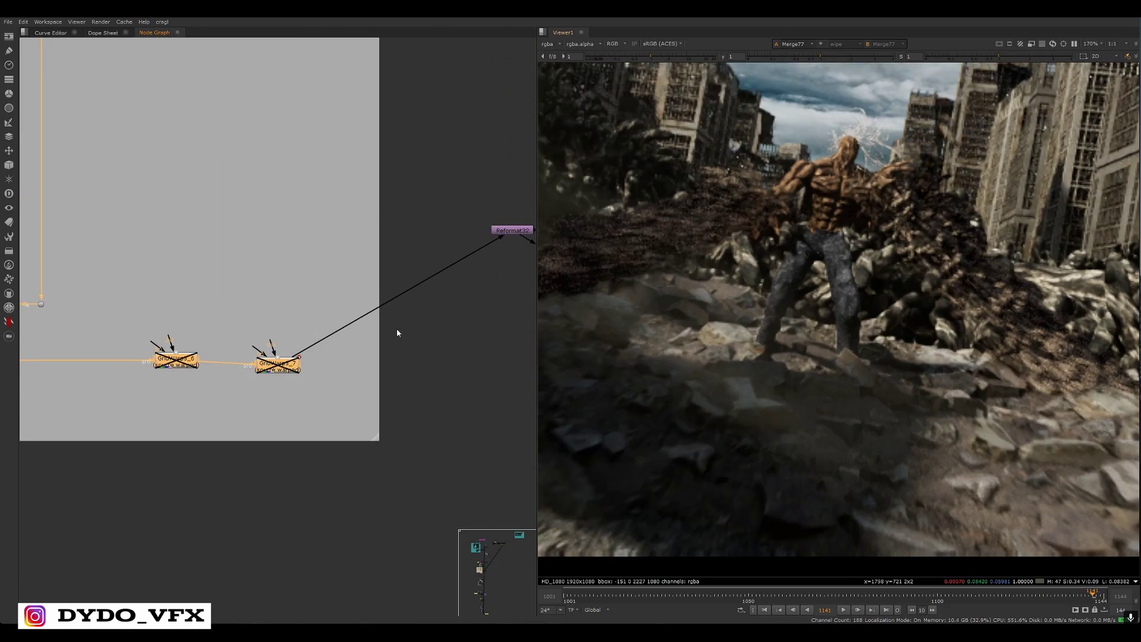
{"action": "scroll", "coordinate": [899, 230], "scroll_direction": "down", "scroll_amount": 2}
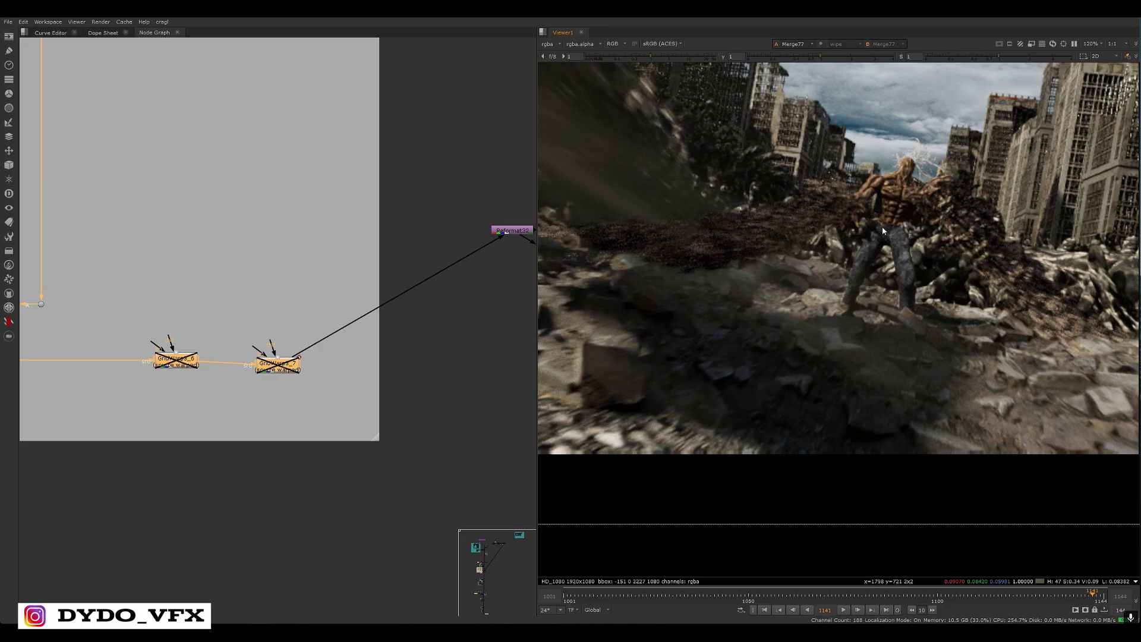
{"action": "scroll", "coordinate": [882, 230], "scroll_direction": "up", "scroll_amount": 4}
{"action": "left_click_drag", "start_coordinate": [362, 288], "coordinate": [138, 414]}
{"action": "key", "text": "d"}
{"action": "scroll", "coordinate": [889, 317], "scroll_direction": "down", "scroll_amount": 2}
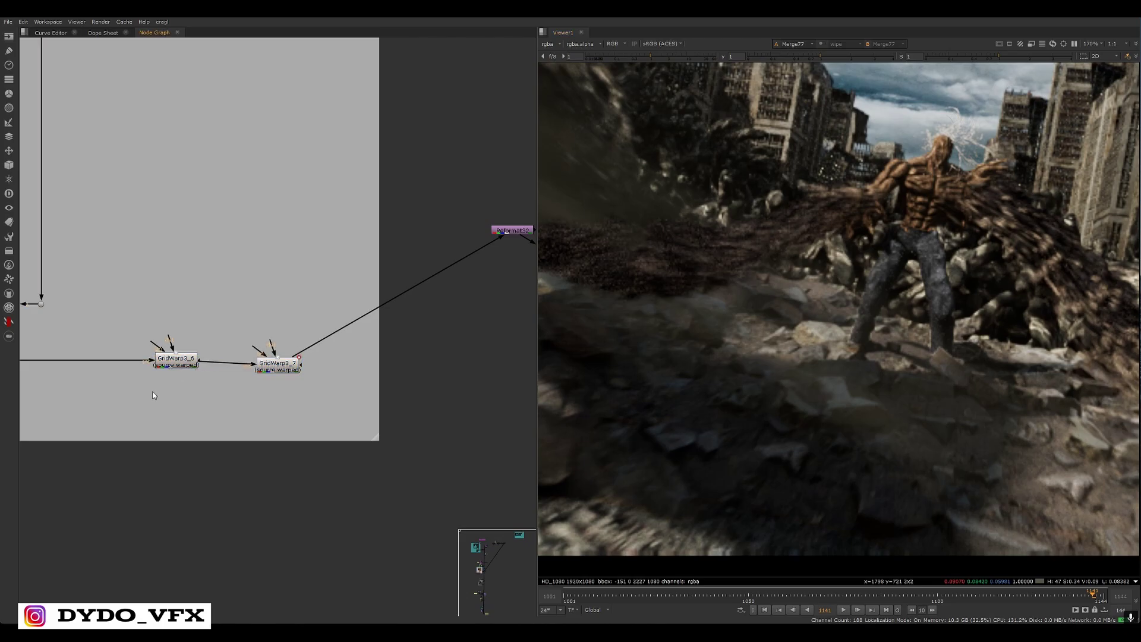
Inspect the GridWarp3_6 properties and its warp grid over the composite, then close the properties
{"action": "double_click", "coordinate": [168, 365]}
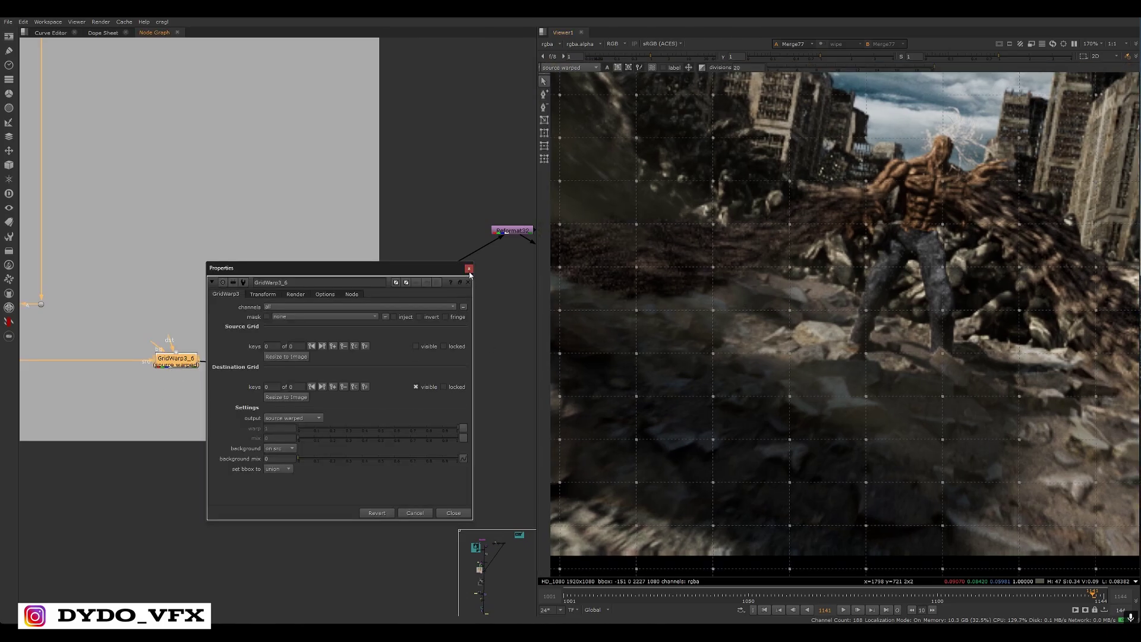
{"action": "left_click", "coordinate": [469, 268]}
{"action": "scroll", "coordinate": [846, 304], "scroll_direction": "down", "scroll_amount": 5}
{"action": "double_click", "coordinate": [170, 366]}
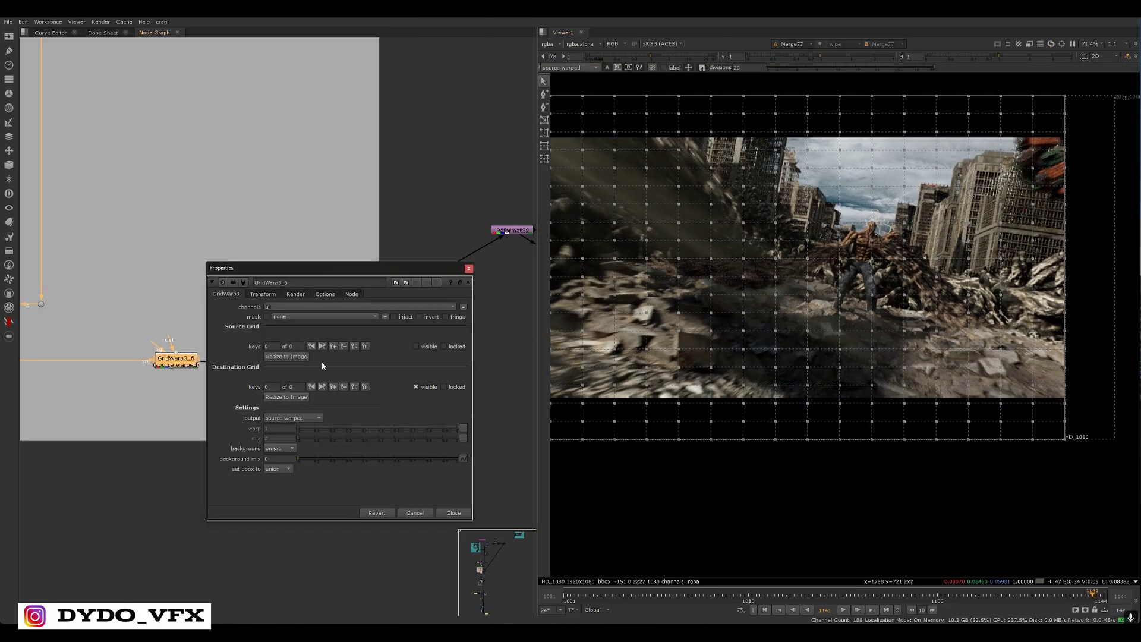
{"action": "scroll", "coordinate": [906, 146], "scroll_direction": "up", "scroll_amount": 1}
{"action": "scroll", "coordinate": [888, 320], "scroll_direction": "up", "scroll_amount": 5}
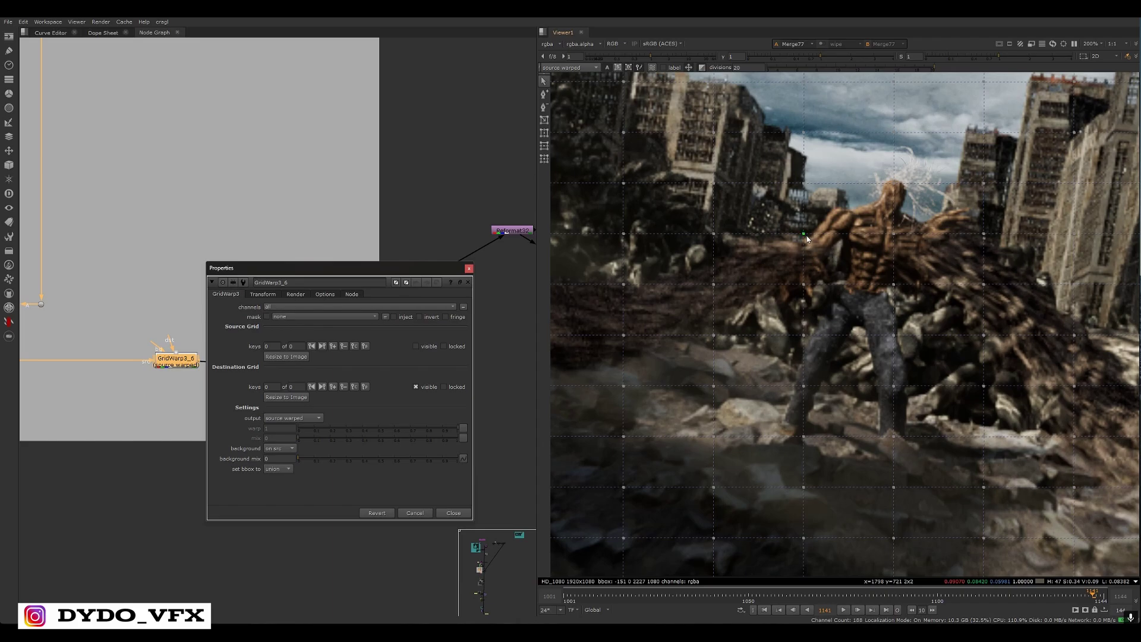
{"action": "left_click", "coordinate": [469, 268]}
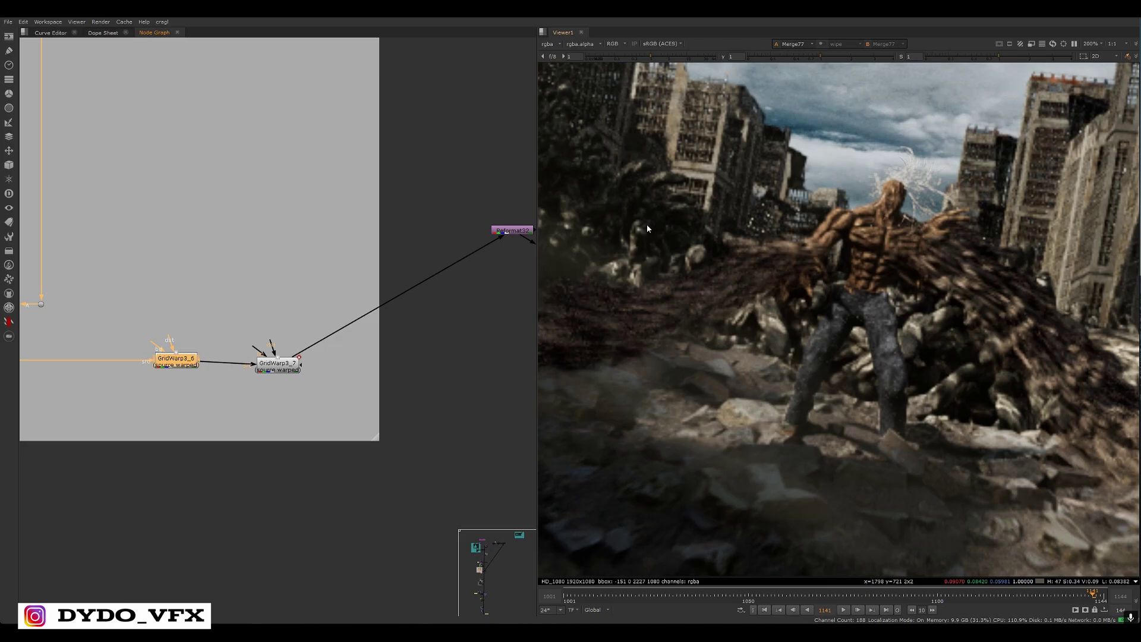
Align GridWarp3_6 and GridWarp3_7 in a level row inside the shigi hand backdrop
{"action": "scroll", "coordinate": [298, 385], "scroll_direction": "down", "scroll_amount": 2}
{"action": "scroll", "coordinate": [305, 393], "scroll_direction": "up", "scroll_amount": 3}
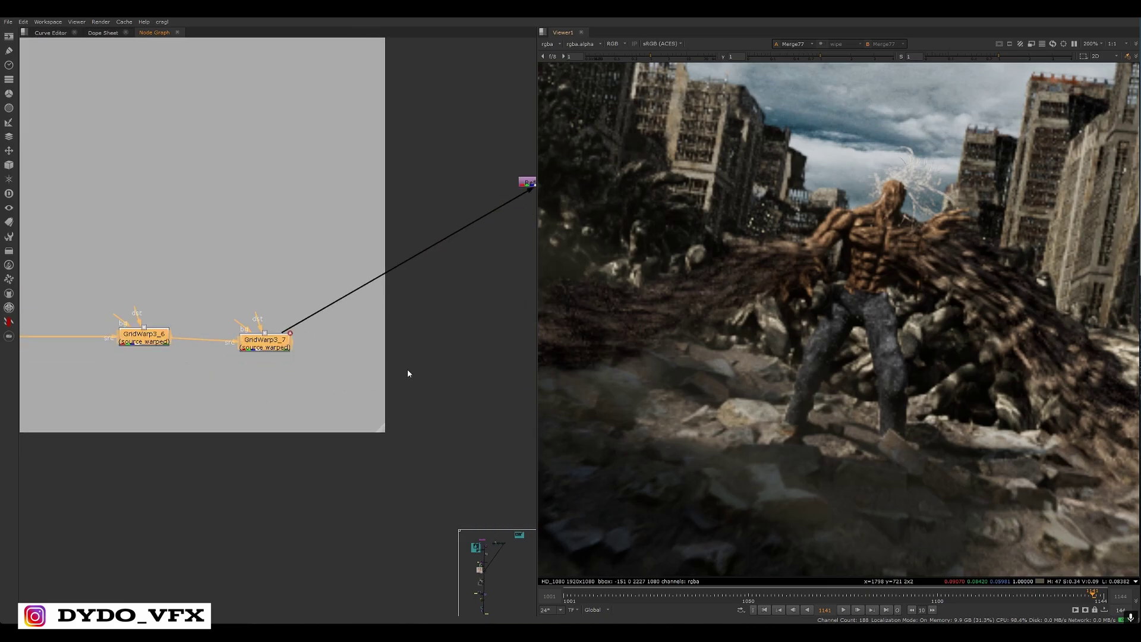
{"action": "scroll", "coordinate": [386, 375], "scroll_direction": "down", "scroll_amount": 3}
{"action": "scroll", "coordinate": [422, 320], "scroll_direction": "up", "scroll_amount": 2}
{"action": "scroll", "coordinate": [422, 317], "scroll_direction": "up", "scroll_amount": 2}
{"action": "middle_click_drag", "start_coordinate": [314, 355], "coordinate": [410, 358]}
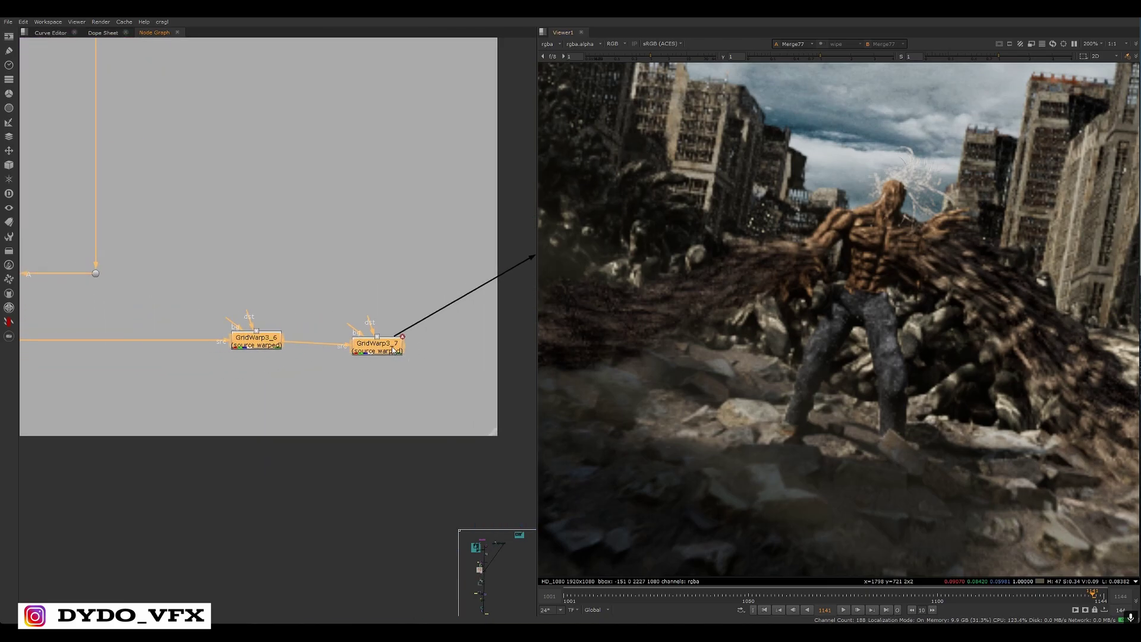
{"action": "left_click_drag", "start_coordinate": [392, 347], "coordinate": [382, 336]}
{"action": "left_click", "coordinate": [390, 345]}
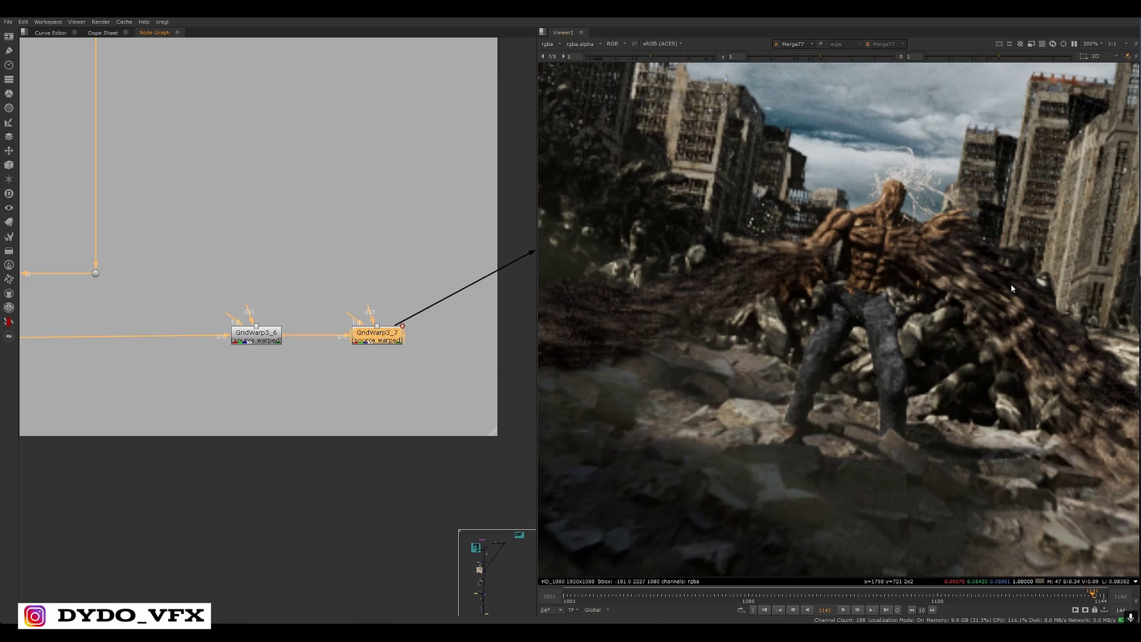
Disconnect the Reformat node's input from GridWarp3_7
{"action": "left_click_drag", "start_coordinate": [470, 301], "coordinate": [230, 374]}
{"action": "scroll", "coordinate": [230, 374], "scroll_direction": "down", "scroll_amount": 3}
{"action": "scroll", "coordinate": [233, 365], "scroll_direction": "up", "scroll_amount": 2}
{"action": "middle_click_drag", "start_coordinate": [232, 366], "coordinate": [325, 316]}
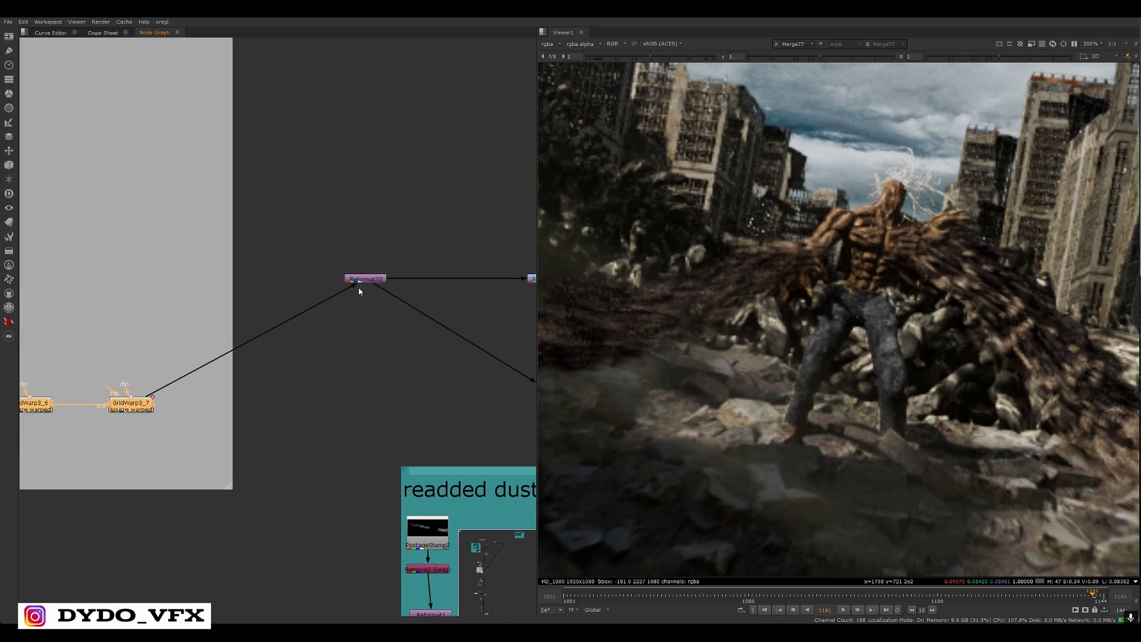
{"action": "left_click_drag", "start_coordinate": [357, 285], "coordinate": [280, 408]}
{"action": "middle_click_drag", "start_coordinate": [150, 443], "coordinate": [306, 407]}
View the warped hand render on its own at the GridWarp3_7 output
{"action": "left_click_drag", "start_coordinate": [364, 385], "coordinate": [213, 305]}
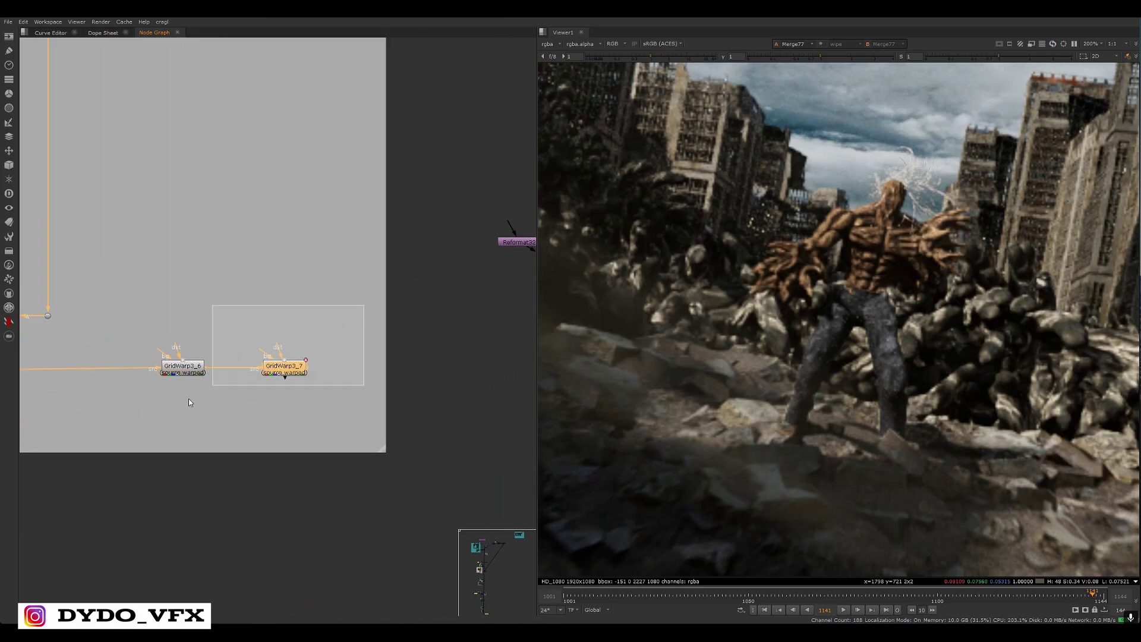
{"action": "key", "text": "1"}
{"action": "scroll", "coordinate": [901, 305], "scroll_direction": "down", "scroll_amount": 4}
{"action": "scroll", "coordinate": [901, 307], "scroll_direction": "up", "scroll_amount": 3}
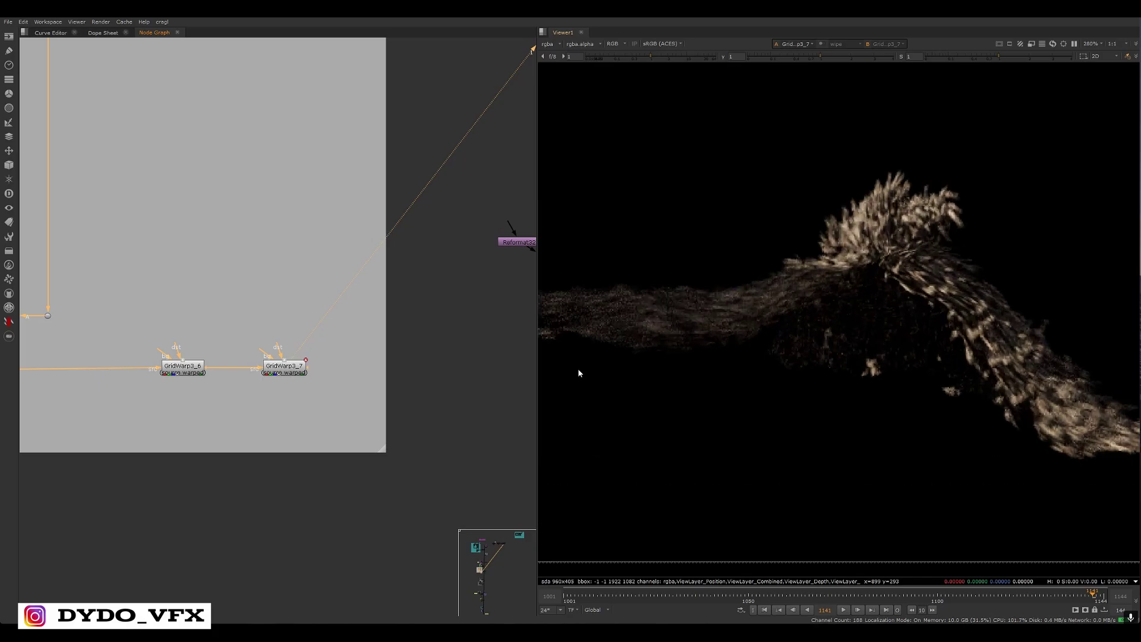
Inspect the GridWarp3_7 properties and its warp grid over the hand render, then close both grid warp property windows
{"action": "double_click", "coordinate": [286, 367]}
{"action": "scroll", "coordinate": [914, 290], "scroll_direction": "up", "scroll_amount": 2}
{"action": "middle_click_drag", "start_coordinate": [914, 292], "coordinate": [837, 312]}
{"action": "scroll", "coordinate": [852, 358], "scroll_direction": "down", "scroll_amount": 3}
{"action": "middle_click_drag", "start_coordinate": [852, 355], "coordinate": [896, 324]}
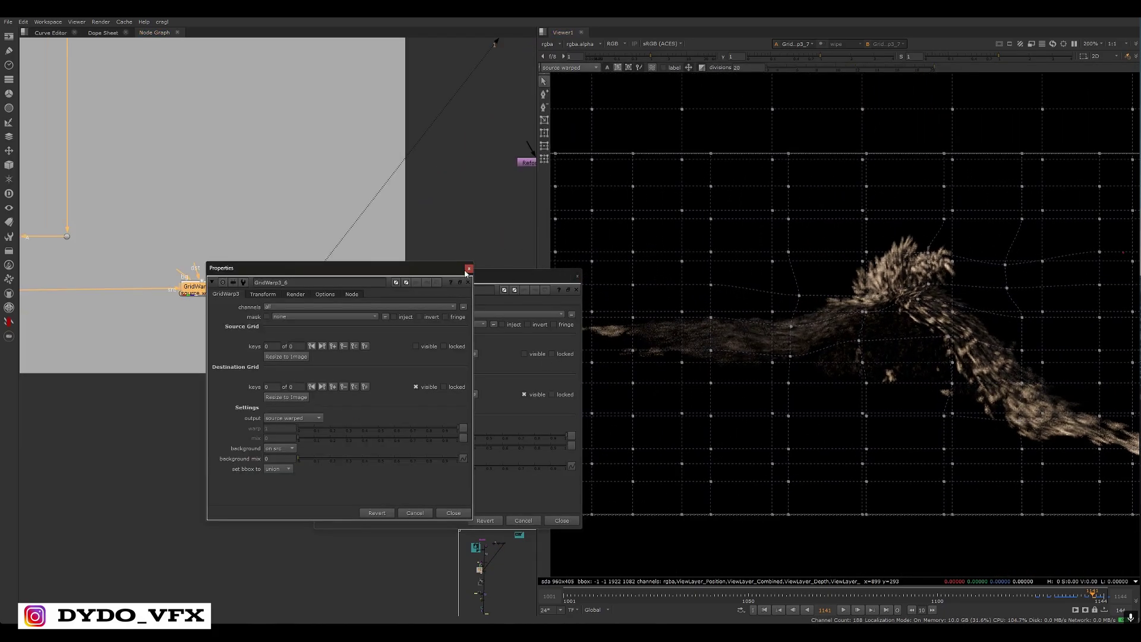
{"action": "left_click", "coordinate": [468, 271]}
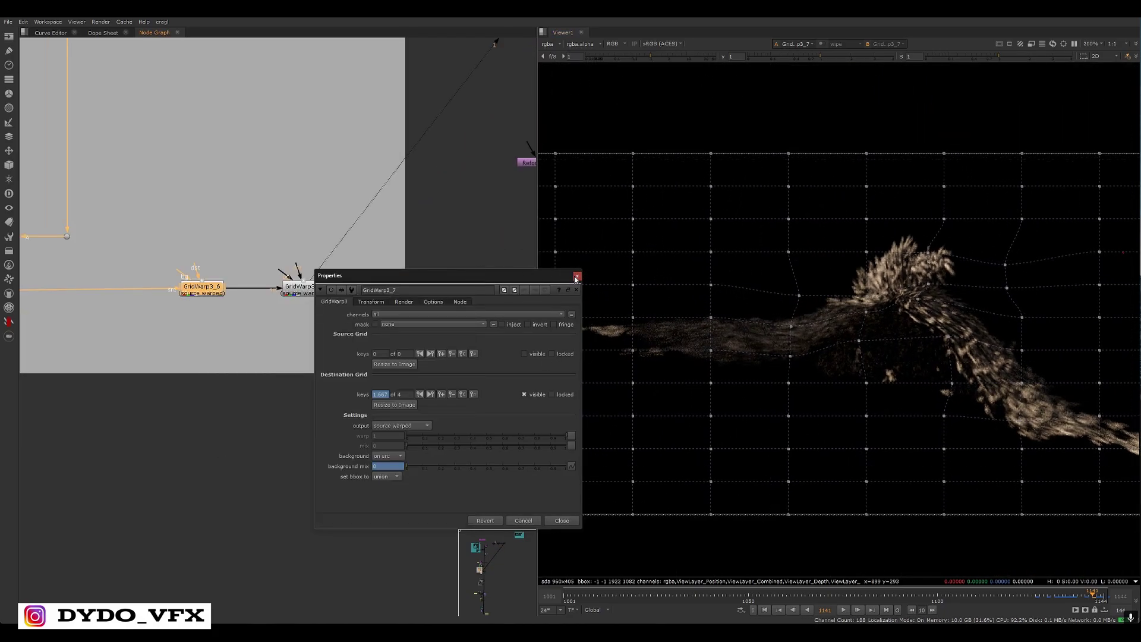
{"action": "left_click", "coordinate": [577, 276]}
Reconnect the Reformat node's input to GridWarp3_7
{"action": "middle_click_drag", "start_coordinate": [392, 291], "coordinate": [307, 342]}
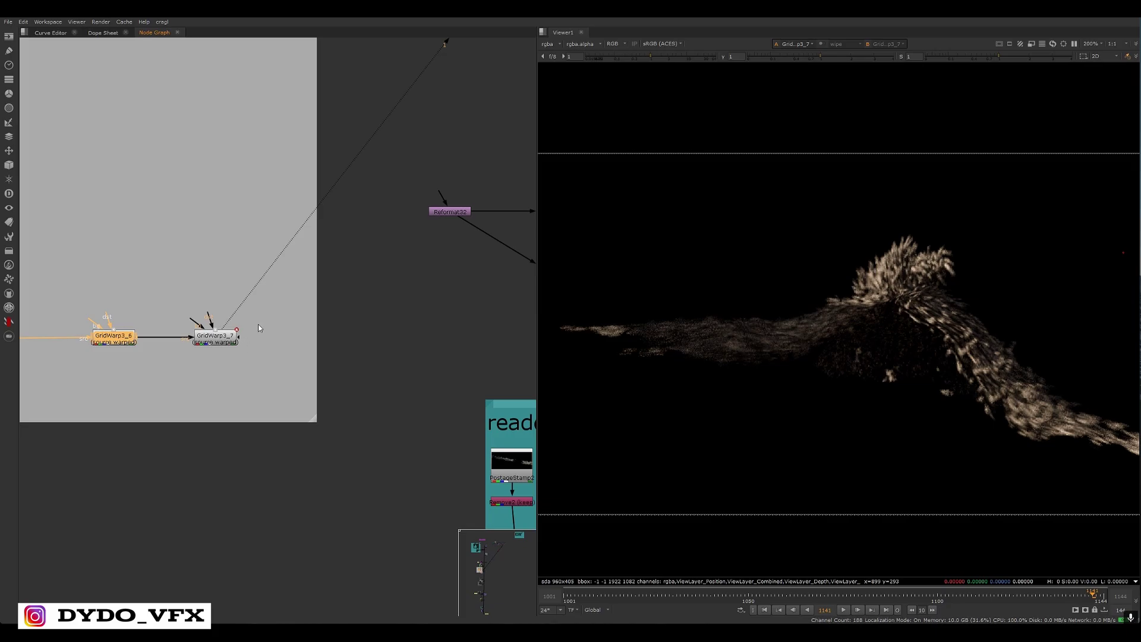
{"action": "left_click_drag", "start_coordinate": [353, 265], "coordinate": [217, 334]}
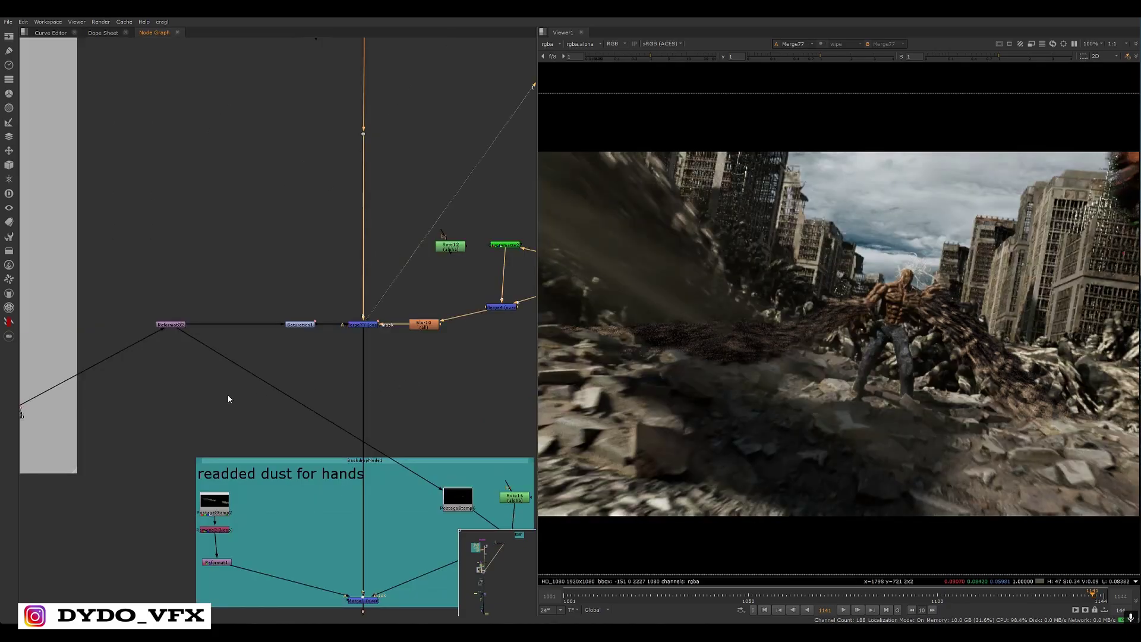
{"action": "scroll", "coordinate": [354, 287], "scroll_direction": "up", "scroll_amount": 3}
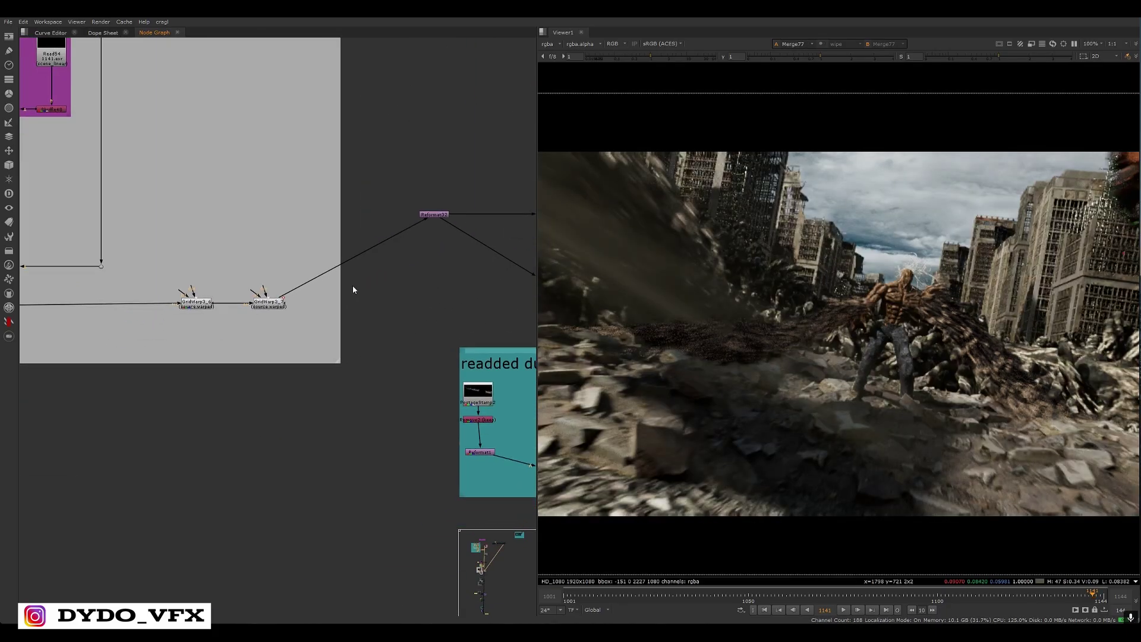
{"action": "left_click_drag", "start_coordinate": [335, 232], "coordinate": [131, 355]}
{"action": "middle_click_drag", "start_coordinate": [447, 289], "coordinate": [152, 368]}
Examine the warped hands integrated around the character in the full composite at Merge77
{"action": "left_click_drag", "start_coordinate": [391, 278], "coordinate": [316, 311]}
{"action": "left_click", "coordinate": [359, 387]}
{"action": "middle_click_drag", "start_coordinate": [359, 387], "coordinate": [373, 308]}
{"action": "scroll", "coordinate": [856, 320], "scroll_direction": "up", "scroll_amount": 3}
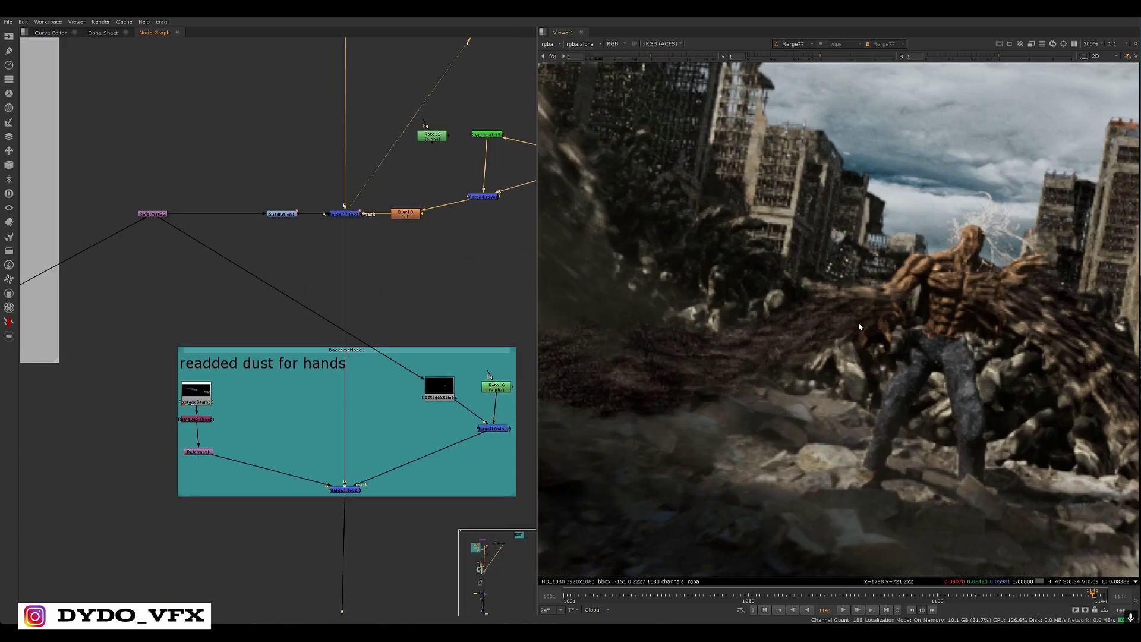
{"action": "scroll", "coordinate": [1009, 366], "scroll_direction": "down", "scroll_amount": 2}
{"action": "scroll", "coordinate": [1006, 374], "scroll_direction": "up", "scroll_amount": 2}
{"action": "middle_click_drag", "start_coordinate": [1004, 378], "coordinate": [789, 337]}
{"action": "scroll", "coordinate": [789, 342], "scroll_direction": "down", "scroll_amount": 2}
View the composite at the Merge1 (over) node in the readded dust for hands backdrop and examine it closely
{"action": "middle_click_drag", "start_coordinate": [296, 297], "coordinate": [329, 162]}
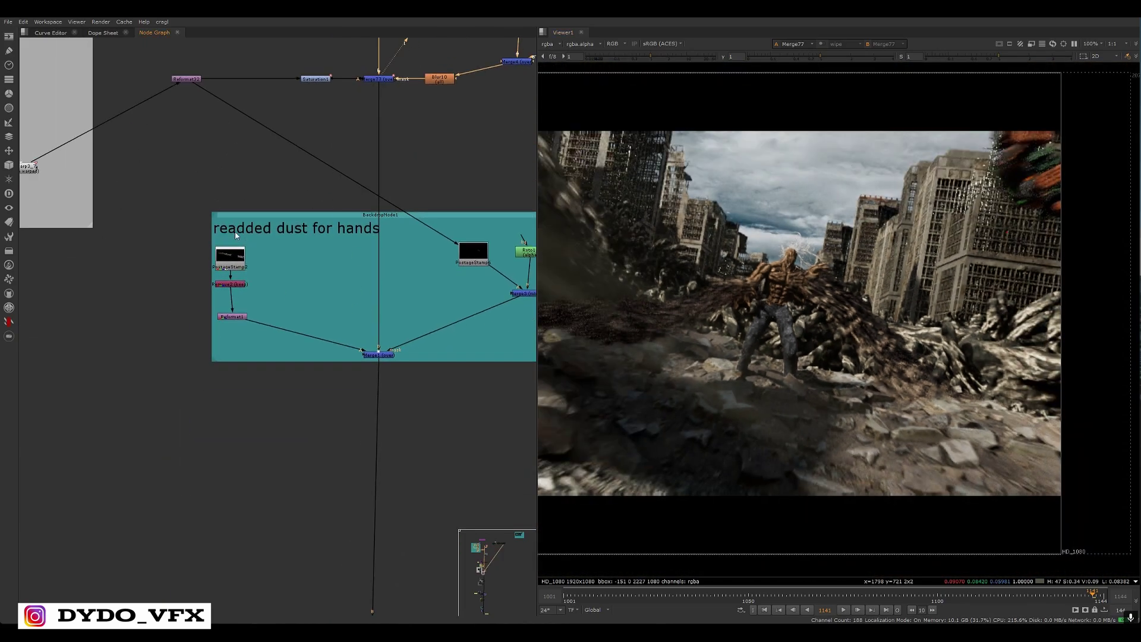
{"action": "left_click", "coordinate": [379, 355]}
{"action": "key", "text": "1"}
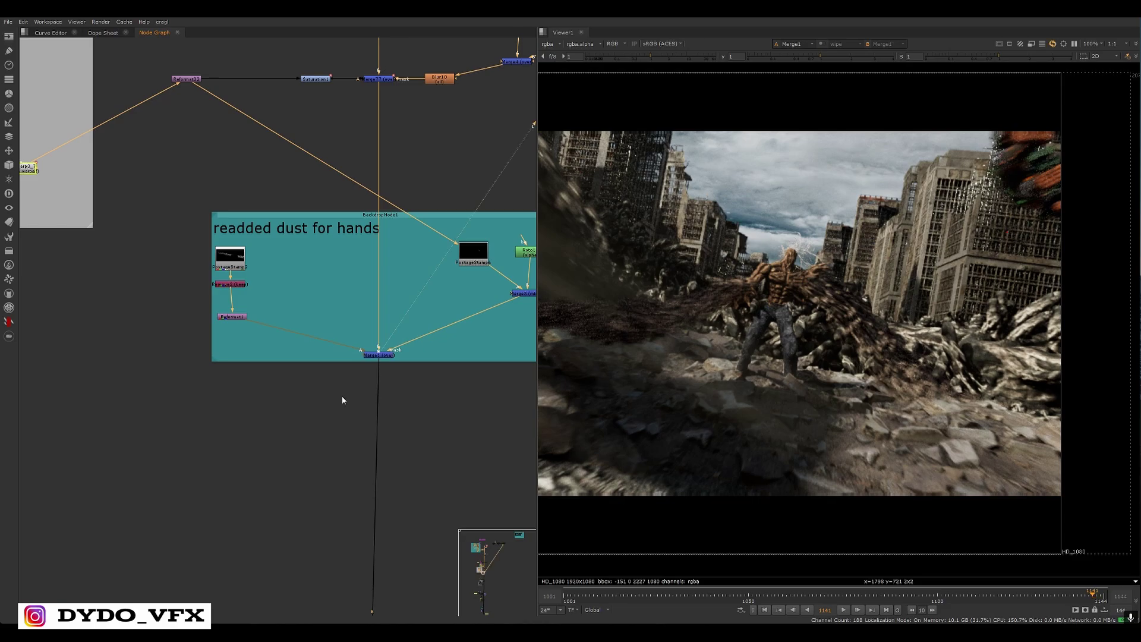
{"action": "scroll", "coordinate": [312, 287], "scroll_direction": "up", "scroll_amount": 2}
{"action": "scroll", "coordinate": [312, 283], "scroll_direction": "up", "scroll_amount": 2}
{"action": "scroll", "coordinate": [852, 338], "scroll_direction": "up", "scroll_amount": 3}
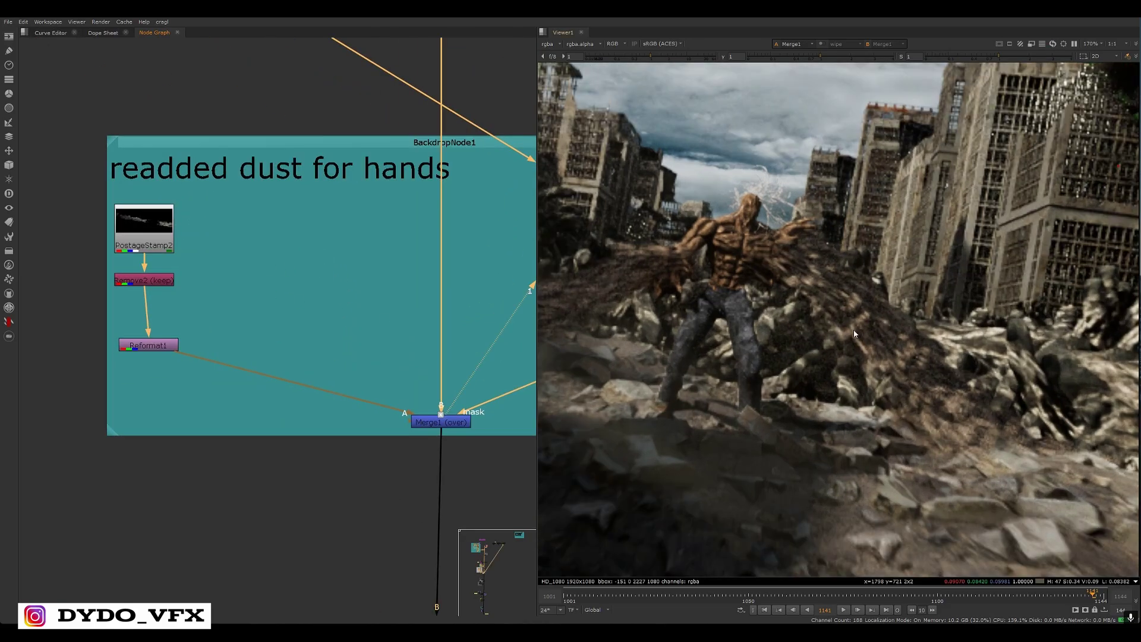
{"action": "scroll", "coordinate": [895, 354], "scroll_direction": "down", "scroll_amount": 3}
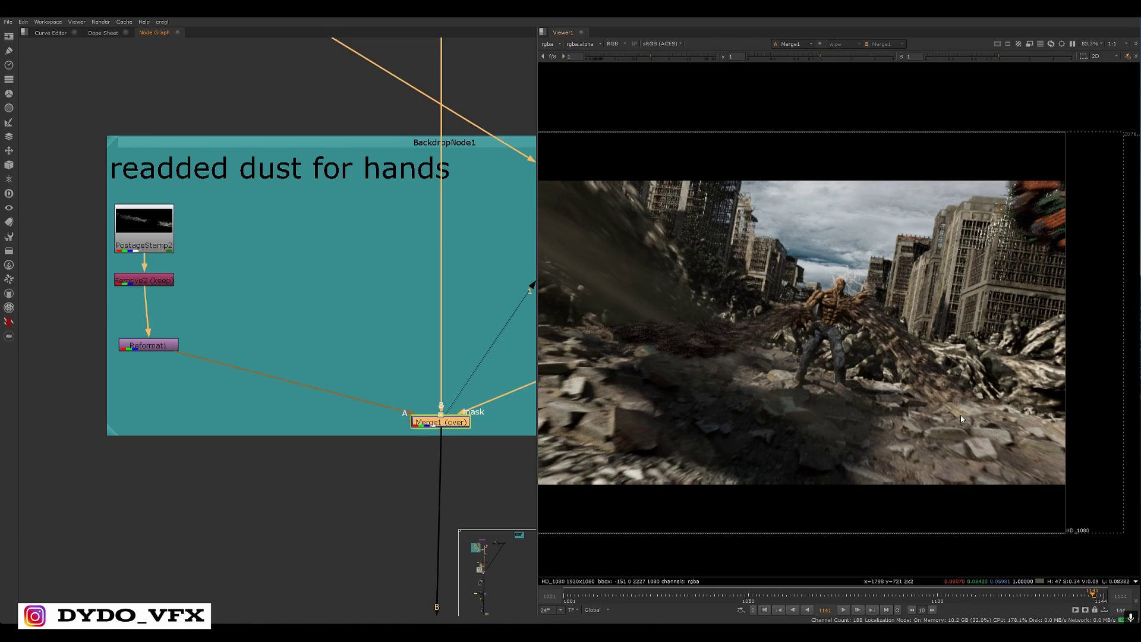
Toggle Merge1 off and on to compare the hands with and without the readded dust
{"action": "key", "text": "d"}
{"action": "scroll", "coordinate": [809, 437], "scroll_direction": "up", "scroll_amount": 4}
{"action": "middle_click_drag", "start_coordinate": [940, 396], "coordinate": [734, 472]}
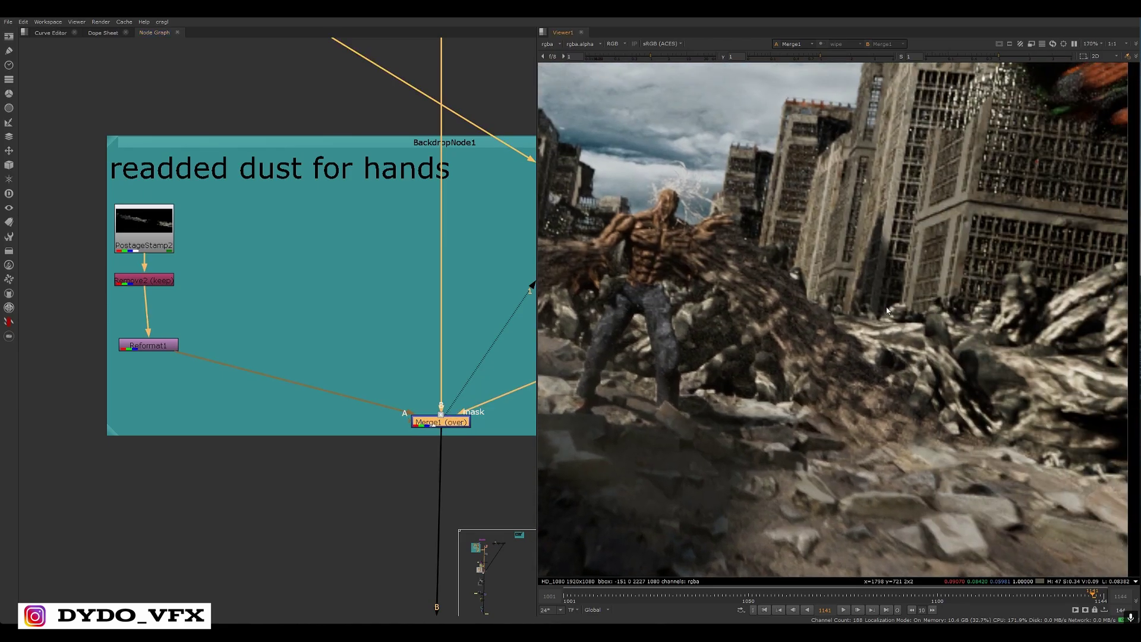
{"action": "middle_click_drag", "start_coordinate": [371, 323], "coordinate": [337, 254]}
{"action": "scroll", "coordinate": [338, 253], "scroll_direction": "down", "scroll_amount": 3}
{"action": "left_click_drag", "start_coordinate": [430, 279], "coordinate": [351, 316]}
{"action": "key", "text": "d"}
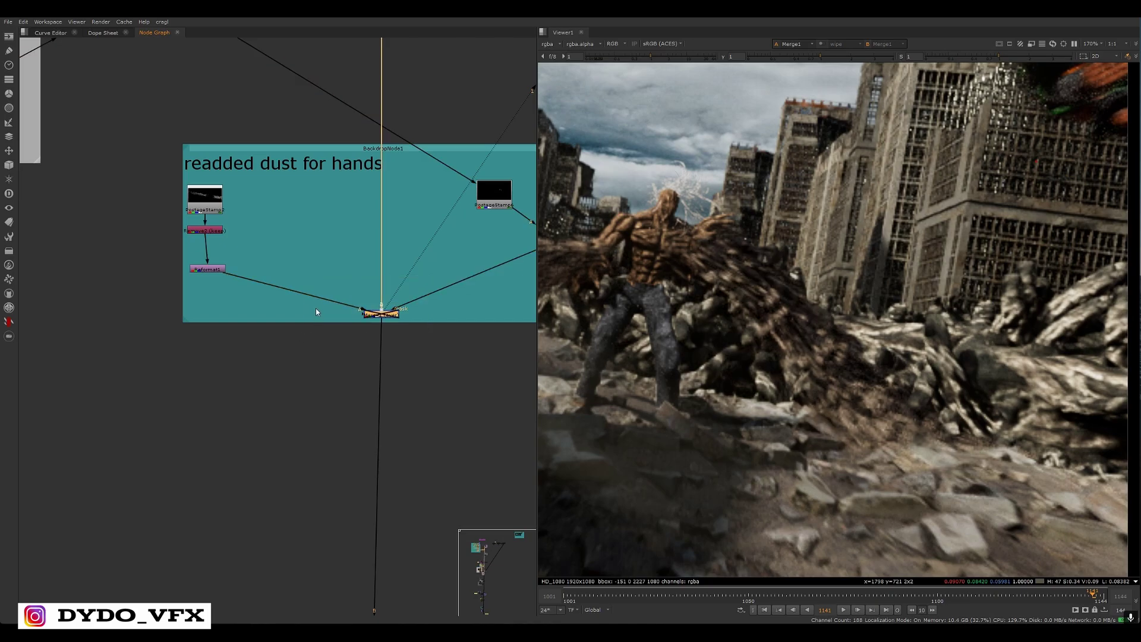
{"action": "key", "text": "d"}
View the dust pass on its own at PostageStamp2 and examine the whole frame
{"action": "middle_click_drag", "start_coordinate": [283, 257], "coordinate": [329, 288]}
{"action": "scroll", "coordinate": [261, 267], "scroll_direction": "up", "scroll_amount": 5}
{"action": "left_click", "coordinate": [253, 205]}
{"action": "key", "text": "1"}
{"action": "left_click", "coordinate": [252, 271]}
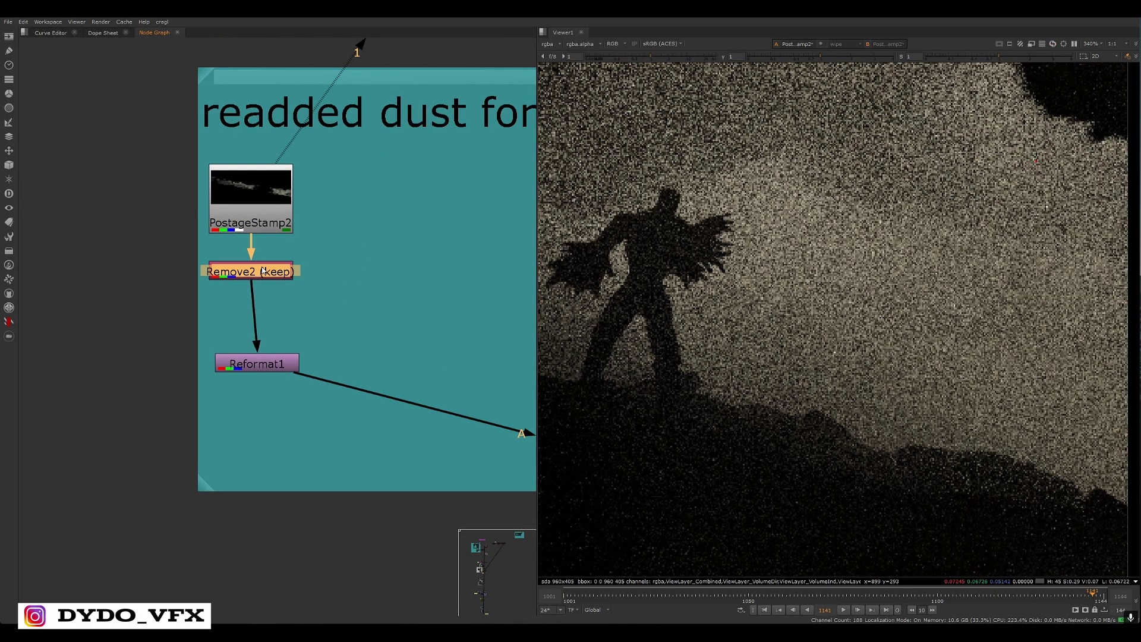
{"action": "scroll", "coordinate": [744, 278], "scroll_direction": "down", "scroll_amount": 4}
{"action": "scroll", "coordinate": [744, 279], "scroll_direction": "down", "scroll_amount": 4}
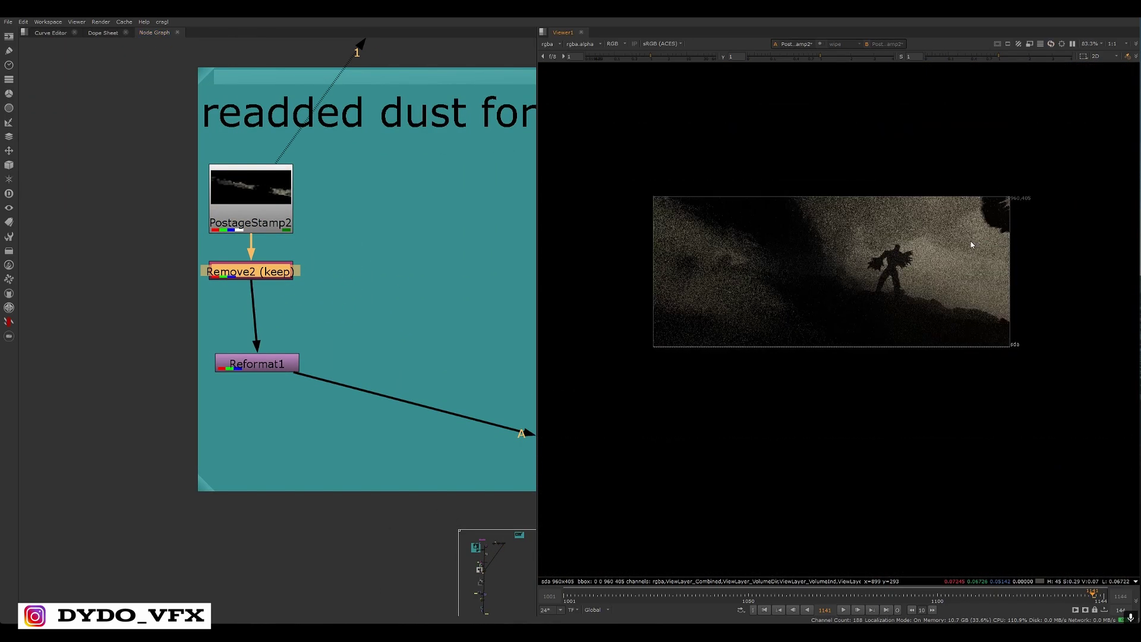
Trace the postage stamp's dust source up to the Read node in the DUST backdrop
{"action": "left_click_drag", "start_coordinate": [266, 204], "coordinate": [266, 181]}
{"action": "scroll", "coordinate": [298, 167], "scroll_direction": "down", "scroll_amount": 8}
{"action": "middle_click_drag", "start_coordinate": [306, 100], "coordinate": [357, 538]}
{"action": "middle_click_drag", "start_coordinate": [232, 51], "coordinate": [399, 495]}
{"action": "middle_click_drag", "start_coordinate": [325, 135], "coordinate": [358, 259]}
{"action": "scroll", "coordinate": [358, 259], "scroll_direction": "up", "scroll_amount": 5}
{"action": "left_click", "coordinate": [358, 248]}
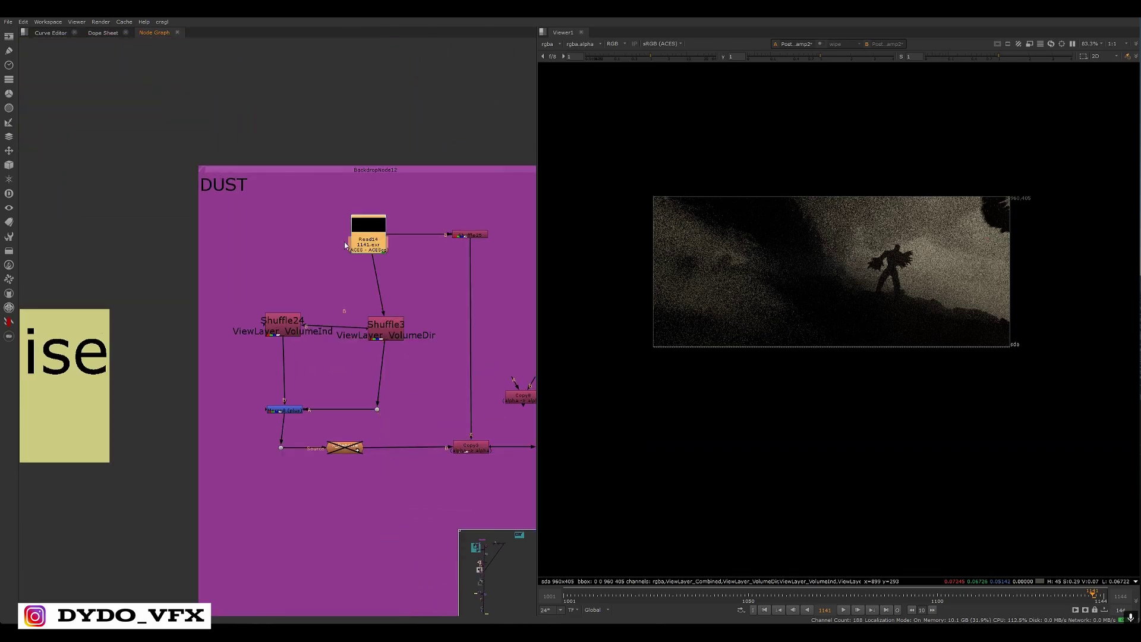
{"action": "scroll", "coordinate": [397, 363], "scroll_direction": "down", "scroll_amount": 3}
{"action": "middle_click_drag", "start_coordinate": [418, 476], "coordinate": [336, 361]}
{"action": "scroll", "coordinate": [378, 401], "scroll_direction": "down", "scroll_amount": 2}
{"action": "middle_click_drag", "start_coordinate": [381, 393], "coordinate": [216, 122]}
{"action": "scroll", "coordinate": [218, 125], "scroll_direction": "down", "scroll_amount": 2}
{"action": "middle_click_drag", "start_coordinate": [318, 528], "coordinate": [262, 247]}
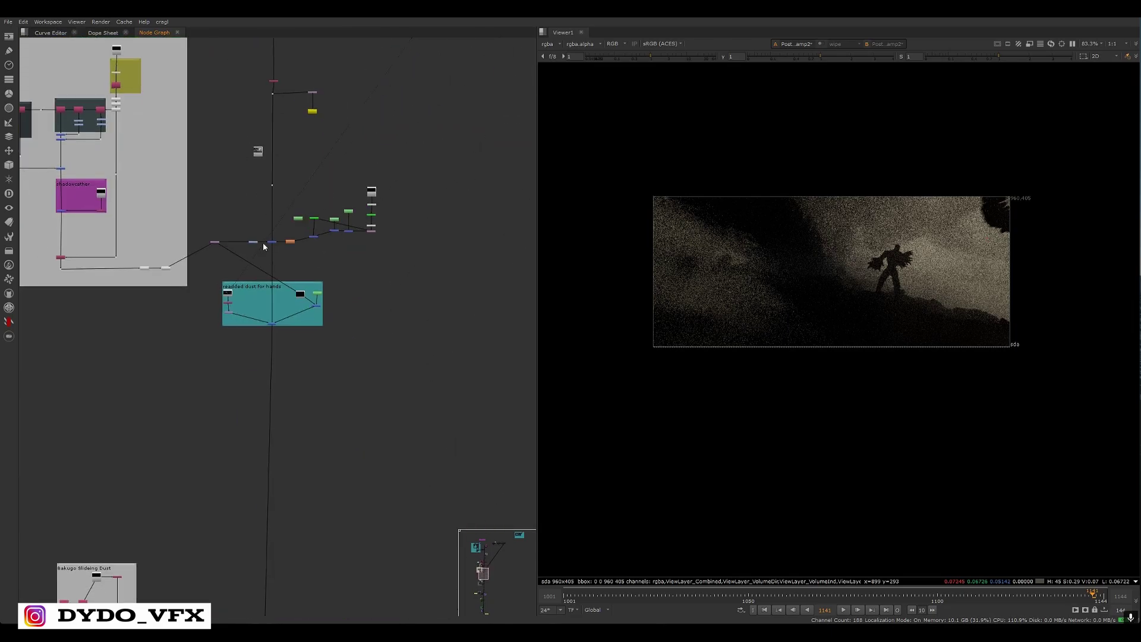
Return to the readded dust for hands backdrop and view the Remove2 and Reformat1 outputs one after the other
{"action": "scroll", "coordinate": [262, 248], "scroll_direction": "up", "scroll_amount": 6}
{"action": "middle_click_drag", "start_coordinate": [172, 371], "coordinate": [271, 227]}
{"action": "scroll", "coordinate": [278, 277], "scroll_direction": "up", "scroll_amount": 6}
{"action": "middle_click_drag", "start_coordinate": [278, 277], "coordinate": [362, 335]}
{"action": "left_click", "coordinate": [249, 297]}
{"action": "left_click", "coordinate": [312, 340]}
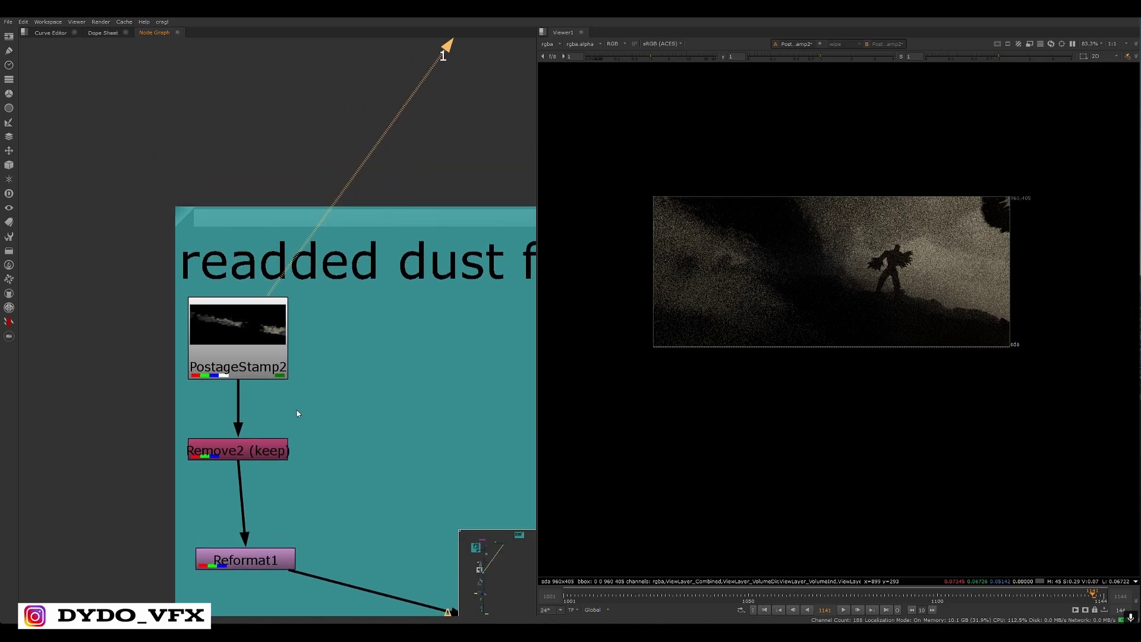
{"action": "left_click_drag", "start_coordinate": [344, 416], "coordinate": [278, 479]}
{"action": "key", "text": "1"}
{"action": "middle_click_drag", "start_coordinate": [364, 529], "coordinate": [335, 425]}
{"action": "left_click_drag", "start_coordinate": [335, 425], "coordinate": [256, 472]}
{"action": "key", "text": "1"}
View the composite at Merge1 again and examine the dust over the hands up close
{"action": "scroll", "coordinate": [279, 464], "scroll_direction": "down", "scroll_amount": 3}
{"action": "middle_click_drag", "start_coordinate": [463, 475], "coordinate": [273, 395]}
{"action": "left_click", "coordinate": [356, 457]}
{"action": "key", "text": "1"}
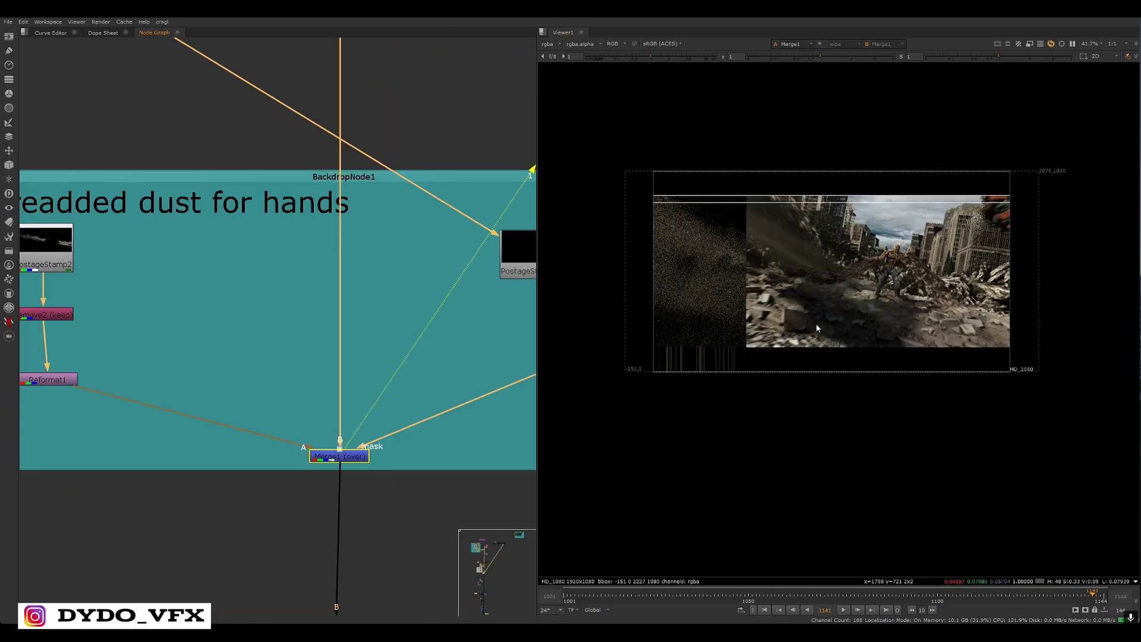
{"action": "scroll", "coordinate": [860, 280], "scroll_direction": "up", "scroll_amount": 8}
{"action": "middle_click_drag", "start_coordinate": [1033, 321], "coordinate": [856, 377]}
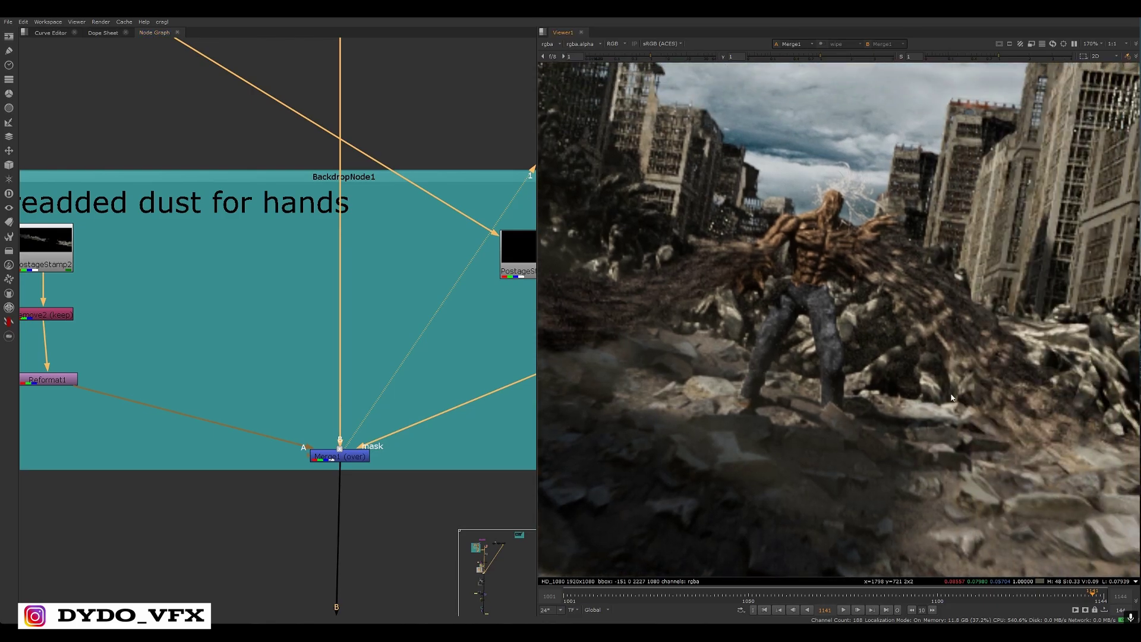
Examine the Merge1 mask branch built from PostageStamp6, Roto16 and the minus merge
{"action": "middle_click_drag", "start_coordinate": [266, 352], "coordinate": [172, 399]}
{"action": "left_click", "coordinate": [173, 398]}
{"action": "scroll", "coordinate": [364, 377], "scroll_direction": "down", "scroll_amount": 2}
{"action": "middle_click_drag", "start_coordinate": [364, 377], "coordinate": [237, 394]}
{"action": "scroll", "coordinate": [362, 395], "scroll_direction": "up", "scroll_amount": 2}
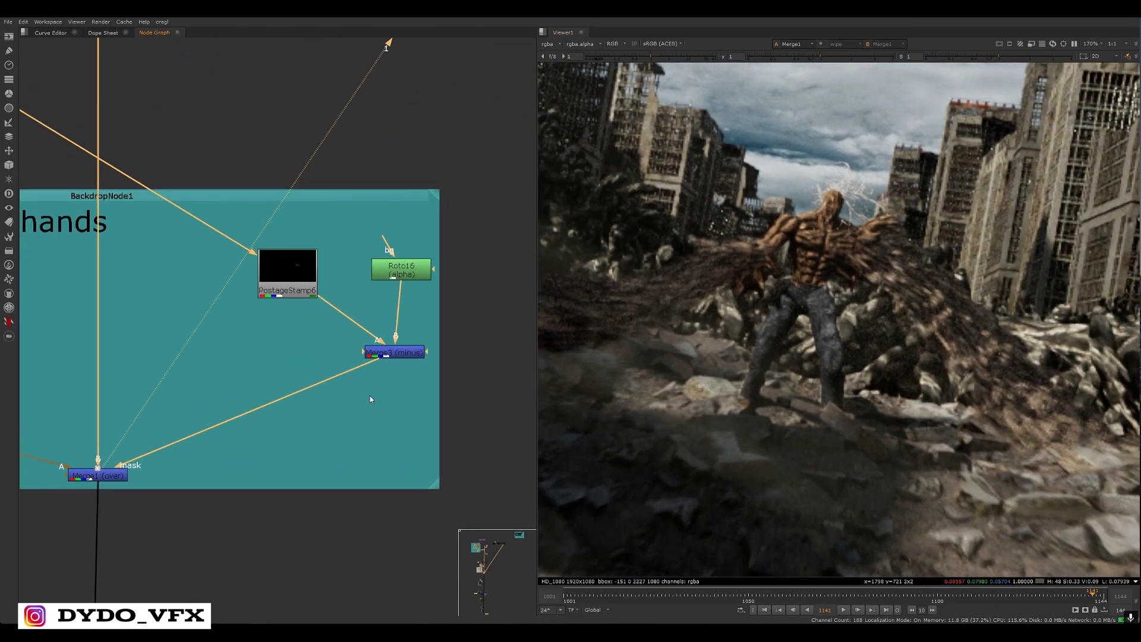
Go to frame 1010 and view the composite at Merge11 above the sparks backdrop, focusing on the running character
{"action": "scroll", "coordinate": [370, 399], "scroll_direction": "down", "scroll_amount": 7}
{"action": "scroll", "coordinate": [218, 247], "scroll_direction": "up", "scroll_amount": 3}
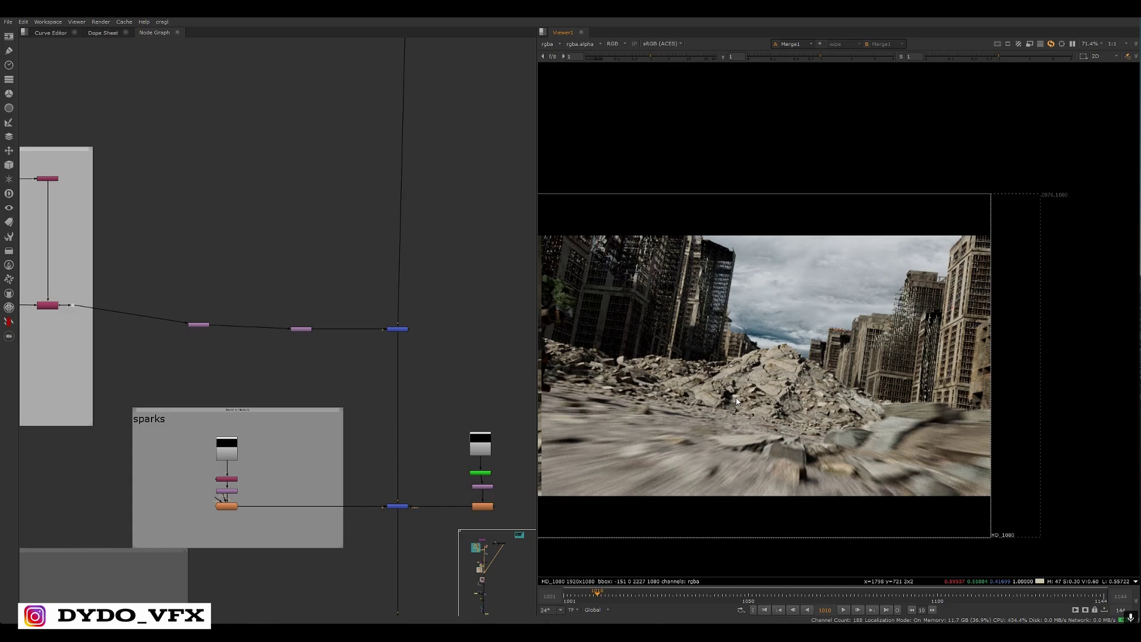
{"action": "scroll", "coordinate": [841, 374], "scroll_direction": "up", "scroll_amount": 1}
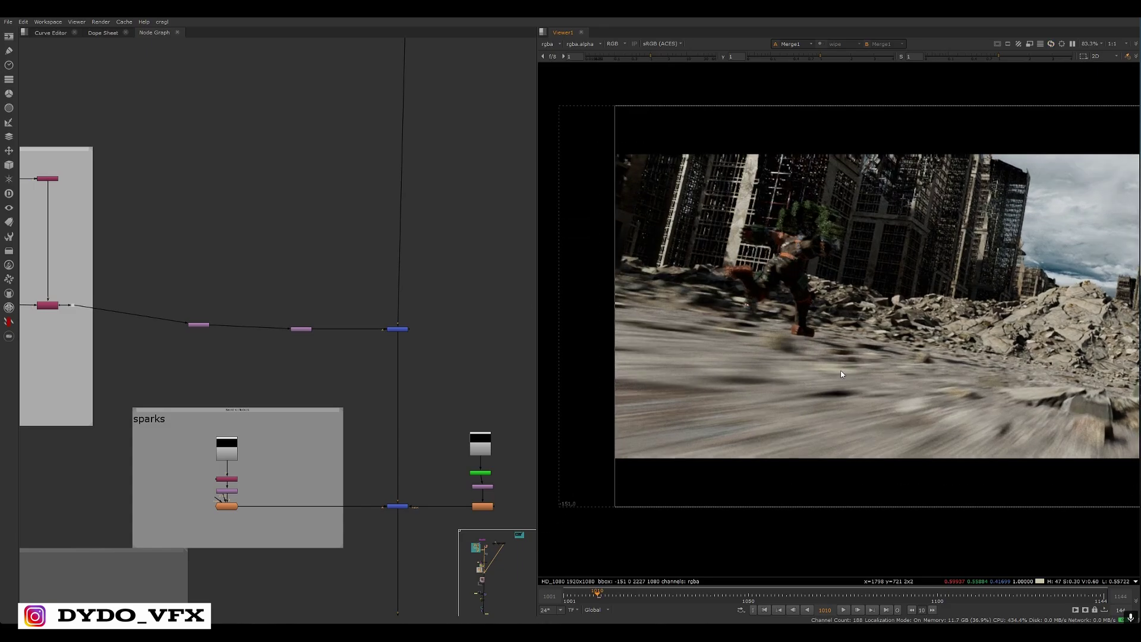
{"action": "scroll", "coordinate": [841, 374], "scroll_direction": "up", "scroll_amount": 1}
{"action": "left_click", "coordinate": [398, 328]}
{"action": "key", "text": "1"}
{"action": "left_click", "coordinate": [352, 374]}
{"action": "scroll", "coordinate": [662, 304], "scroll_direction": "up", "scroll_amount": 4}
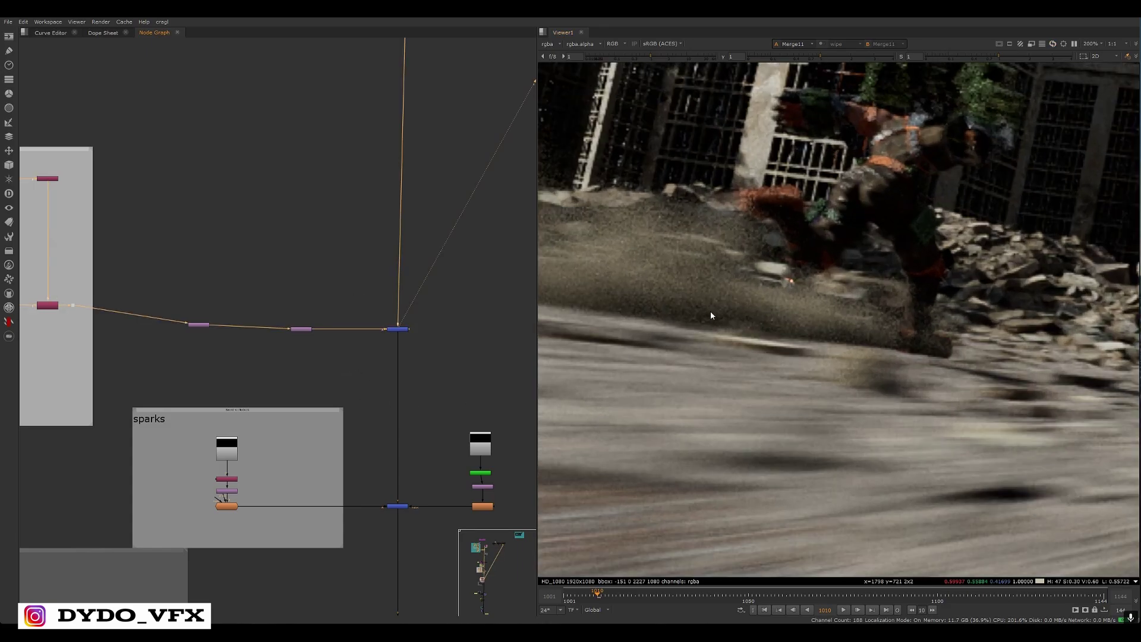
{"action": "scroll", "coordinate": [773, 318], "scroll_direction": "down", "scroll_amount": 5}
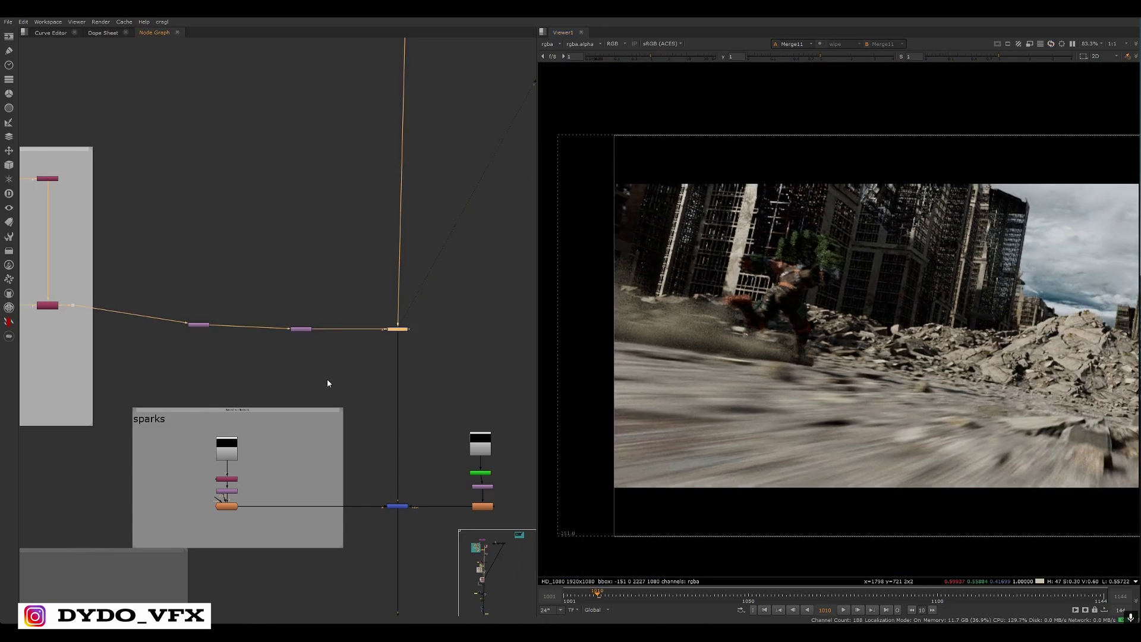
View the Read15 render in the Bakugo Slideing Dust backdrop
{"action": "middle_click_drag", "start_coordinate": [79, 286], "coordinate": [366, 339]}
{"action": "middle_click_drag", "start_coordinate": [286, 266], "coordinate": [372, 272]}
{"action": "scroll", "coordinate": [369, 238], "scroll_direction": "up", "scroll_amount": 3}
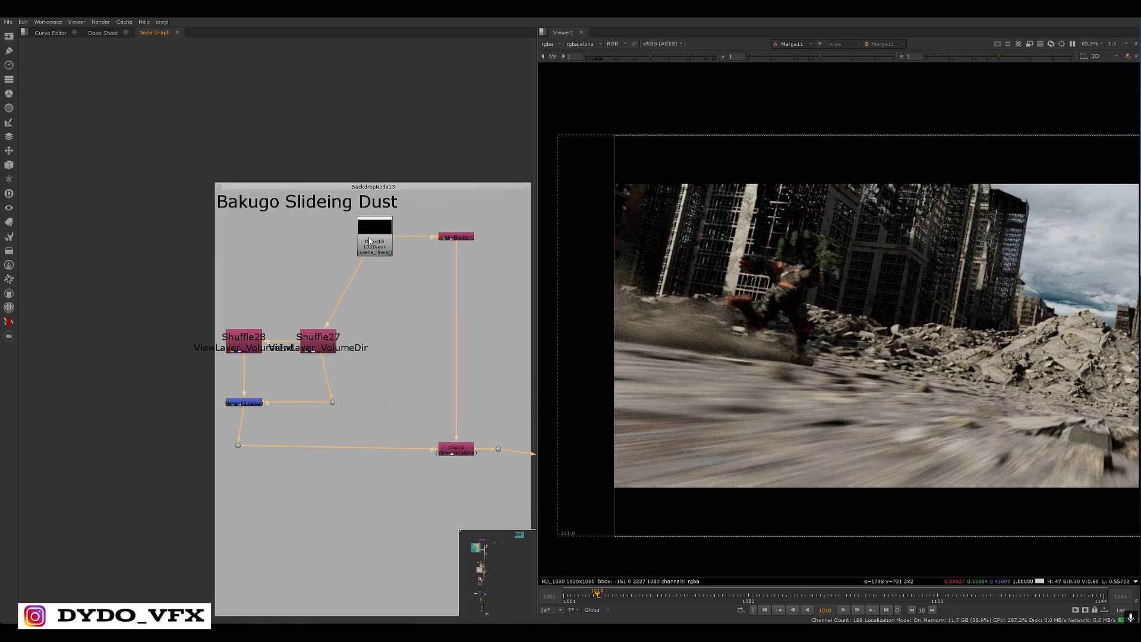
{"action": "left_click", "coordinate": [369, 241]}
{"action": "key", "text": "1"}
{"action": "left_click", "coordinate": [392, 310]}
{"action": "scroll", "coordinate": [395, 324], "scroll_direction": "up", "scroll_amount": 2}
Reposition Shuffle27, Shuffle28 and the plus merge below them within the Bakugo Slideing Dust backdrop
{"action": "left_click", "coordinate": [274, 355]}
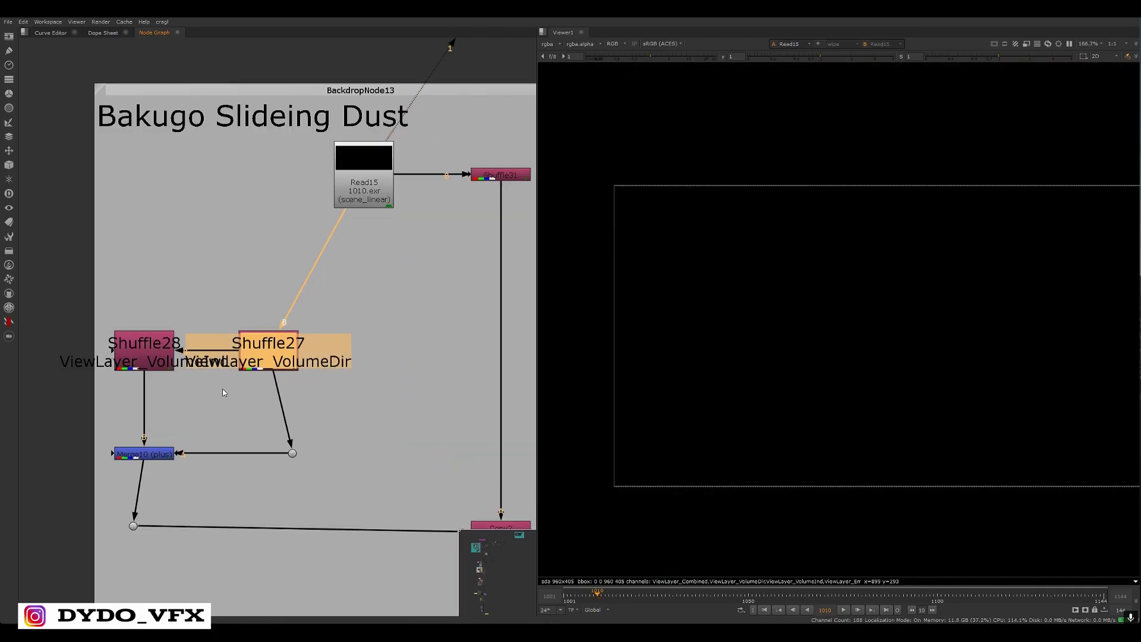
{"action": "left_click_drag", "start_coordinate": [270, 367], "coordinate": [303, 361]}
{"action": "left_click_drag", "start_coordinate": [167, 348], "coordinate": [158, 327]}
{"action": "left_click", "coordinate": [212, 421]}
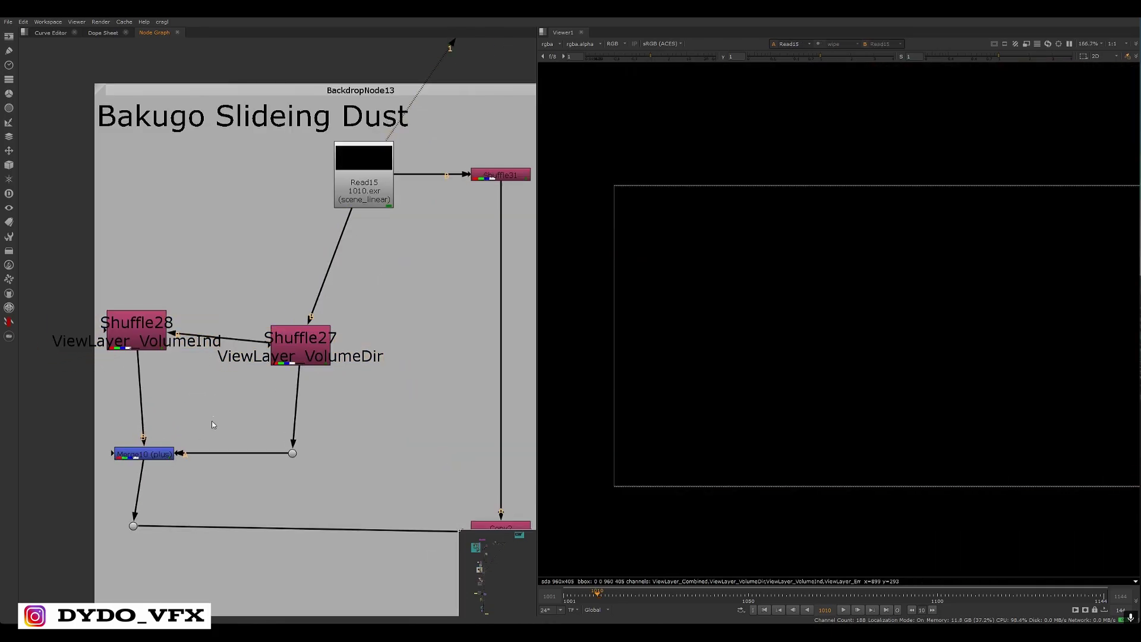
{"action": "left_click_drag", "start_coordinate": [149, 454], "coordinate": [143, 457]}
{"action": "middle_click_drag", "start_coordinate": [394, 423], "coordinate": [377, 312]}
{"action": "scroll", "coordinate": [345, 391], "scroll_direction": "down", "scroll_amount": 2}
Examine the Copy2 node that copies the alpha channel onto the recombined sliding dust
{"action": "left_click", "coordinate": [516, 318]}
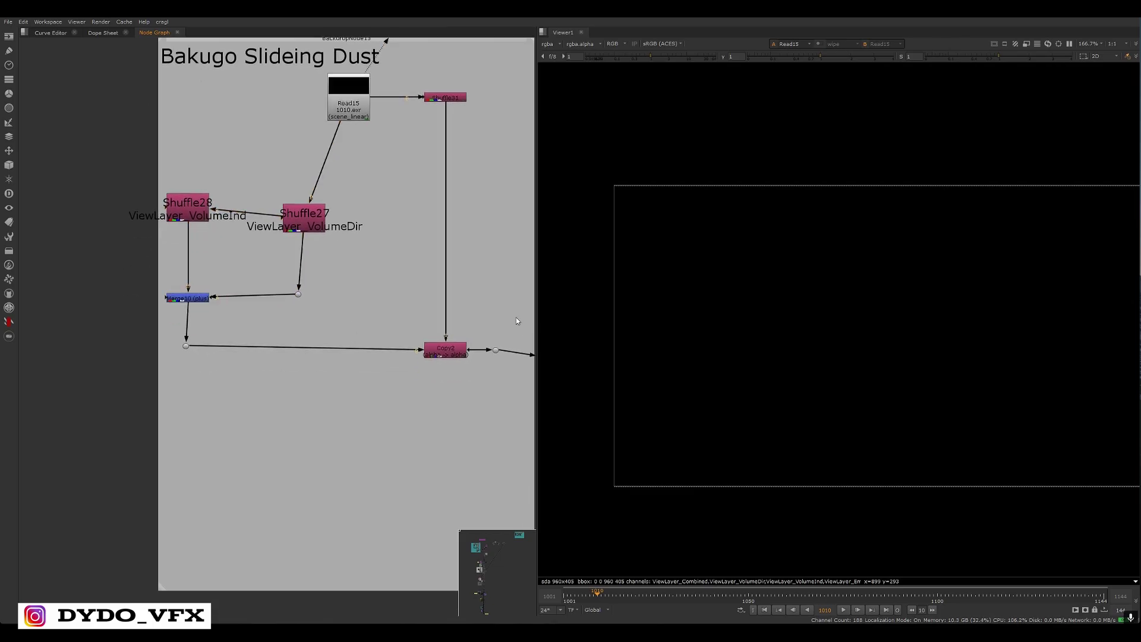
{"action": "left_click_drag", "start_coordinate": [516, 317], "coordinate": [440, 387]}
{"action": "scroll", "coordinate": [440, 388], "scroll_direction": "up", "scroll_amount": 4}
{"action": "left_click_drag", "start_coordinate": [531, 225], "coordinate": [332, 394]}
{"action": "middle_click_drag", "start_coordinate": [483, 332], "coordinate": [394, 393]}
{"action": "middle_click_drag", "start_coordinate": [401, 338], "coordinate": [328, 440]}
{"action": "scroll", "coordinate": [328, 440], "scroll_direction": "down", "scroll_amount": 3}
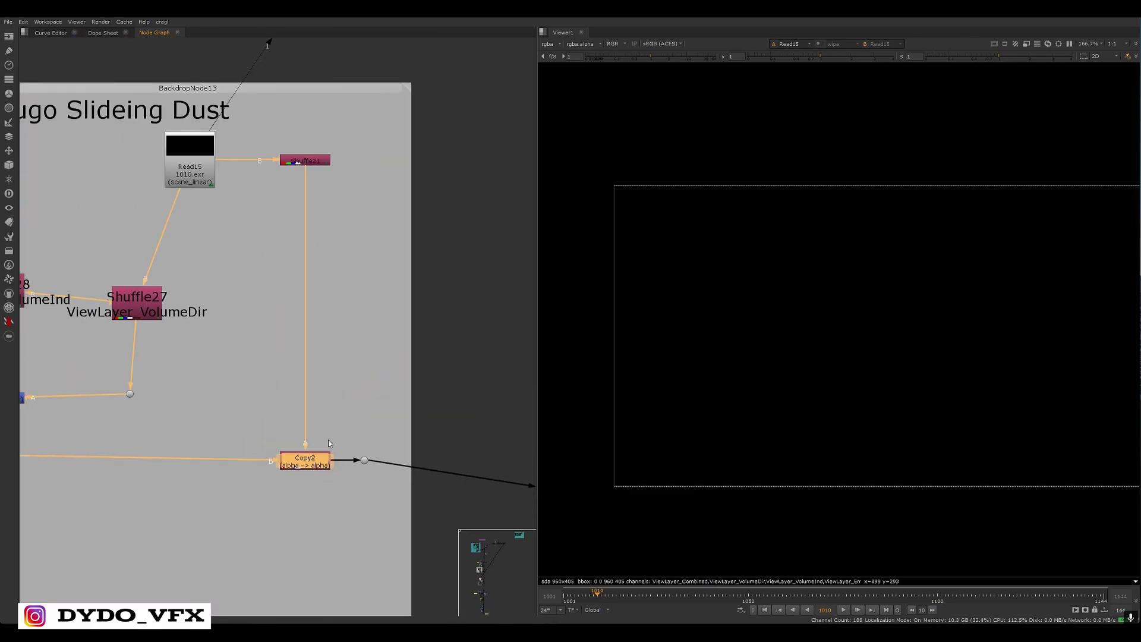
Follow the sliding dust branch out to Merge11 and view the composite there
{"action": "middle_click_drag", "start_coordinate": [379, 382], "coordinate": [194, 328]}
{"action": "scroll", "coordinate": [460, 345], "scroll_direction": "down", "scroll_amount": 3}
{"action": "middle_click_drag", "start_coordinate": [505, 344], "coordinate": [284, 375]}
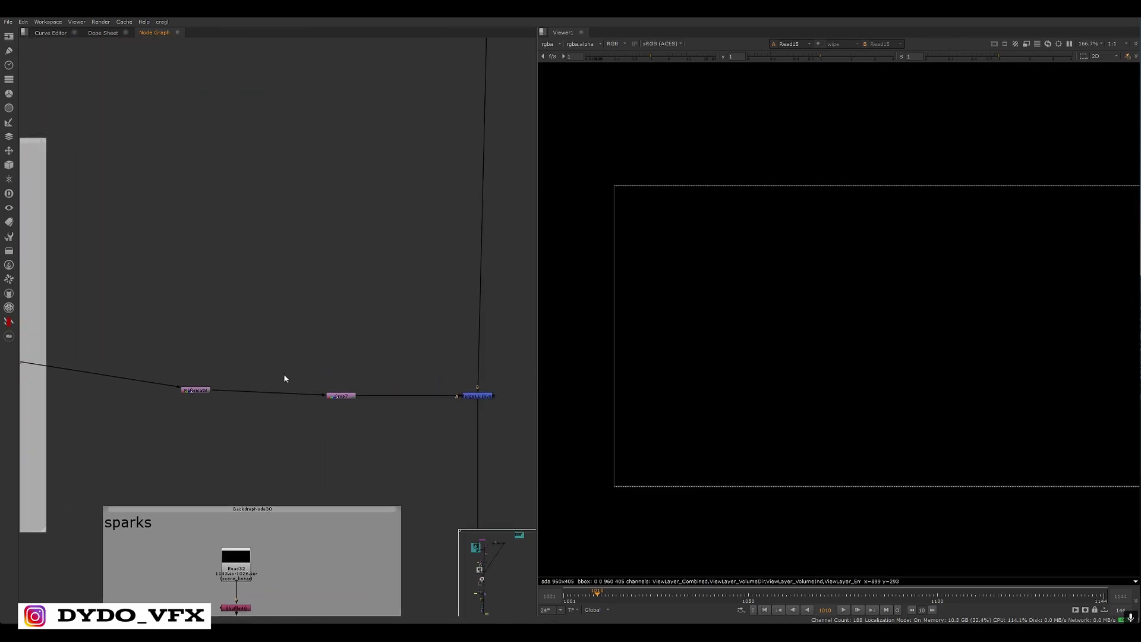
{"action": "left_click_drag", "start_coordinate": [517, 369], "coordinate": [429, 433]}
{"action": "key", "text": "1"}
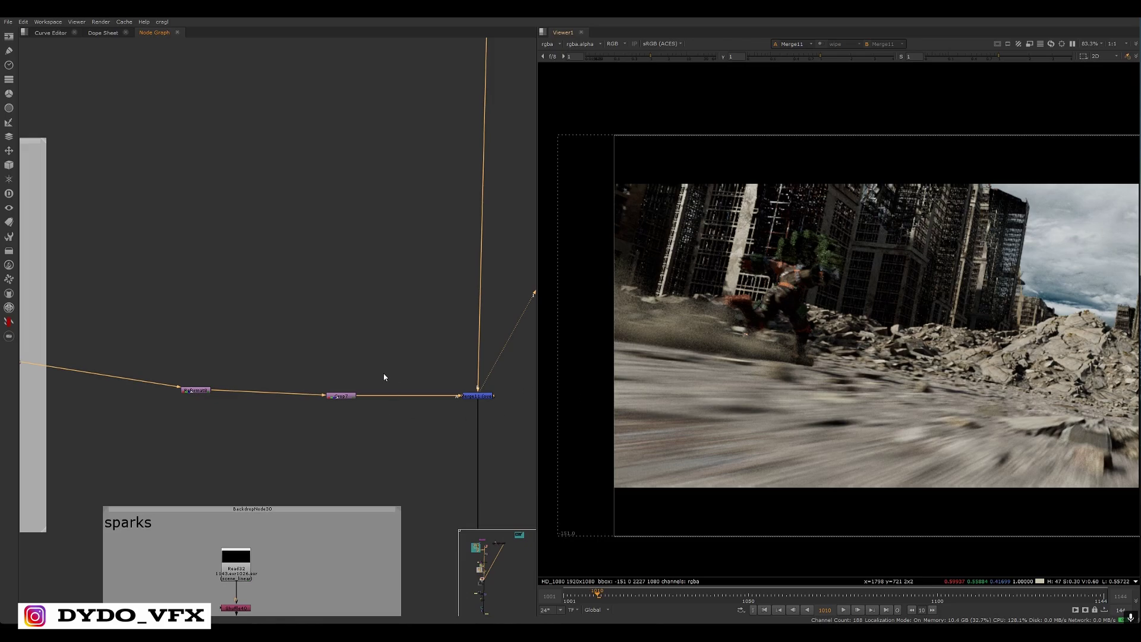
Toggle Merge11 off and on at frame 1010 to compare the character with and without the sliding dust
{"action": "middle_click_drag", "start_coordinate": [260, 329], "coordinate": [502, 339]}
{"action": "left_click", "coordinate": [224, 374]}
{"action": "middle_click_drag", "start_coordinate": [415, 422], "coordinate": [36, 393]}
{"action": "left_click_drag", "start_coordinate": [403, 349], "coordinate": [326, 388]}
{"action": "key", "text": "d"}
{"action": "key", "text": "d"}
{"action": "scroll", "coordinate": [694, 337], "scroll_direction": "up", "scroll_amount": 4}
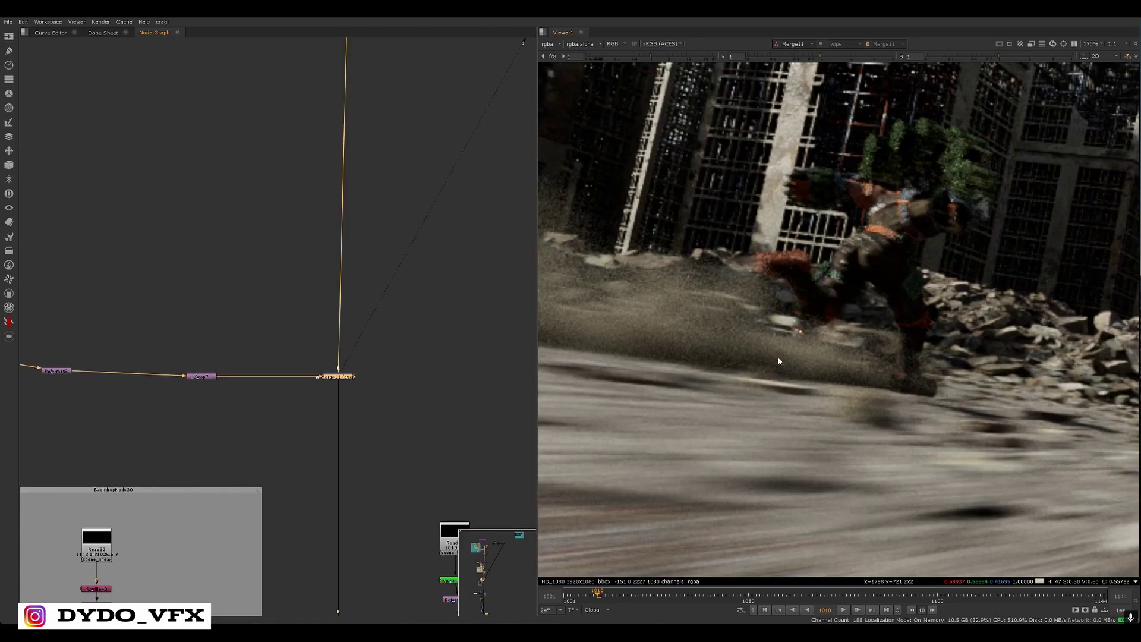
{"action": "key", "text": "d"}
{"action": "scroll", "coordinate": [915, 362], "scroll_direction": "down", "scroll_amount": 5}
{"action": "middle_click_drag", "start_coordinate": [915, 363], "coordinate": [761, 363]}
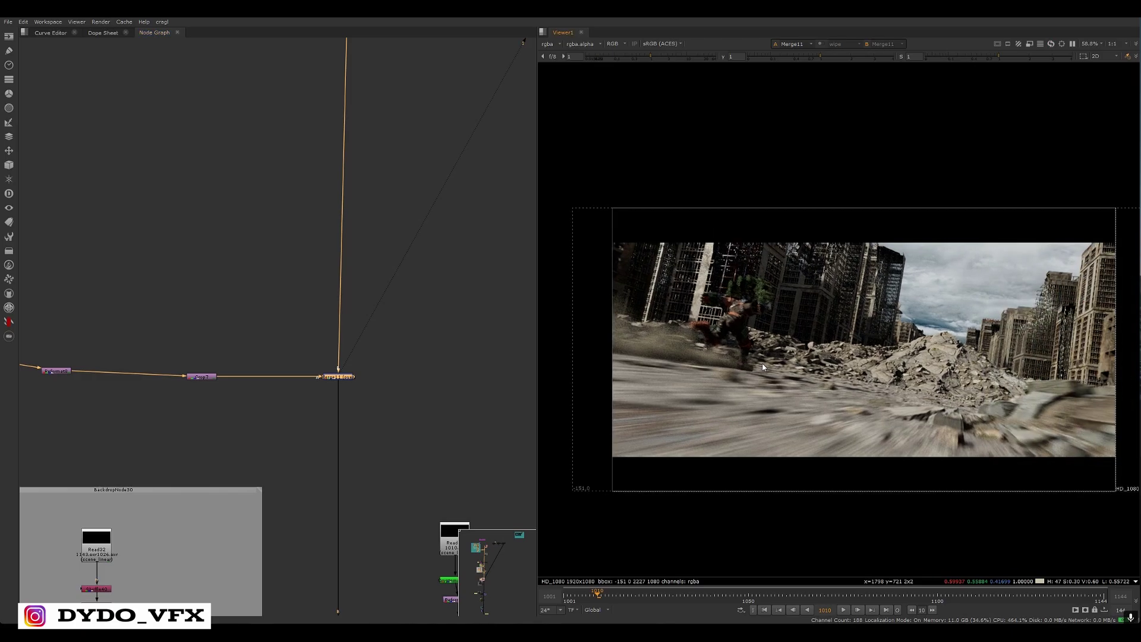
{"action": "key", "text": "d"}
Repeat the on and off comparison of Merge11 at frames 1019 and 1031
{"action": "left_click", "coordinate": [633, 593]}
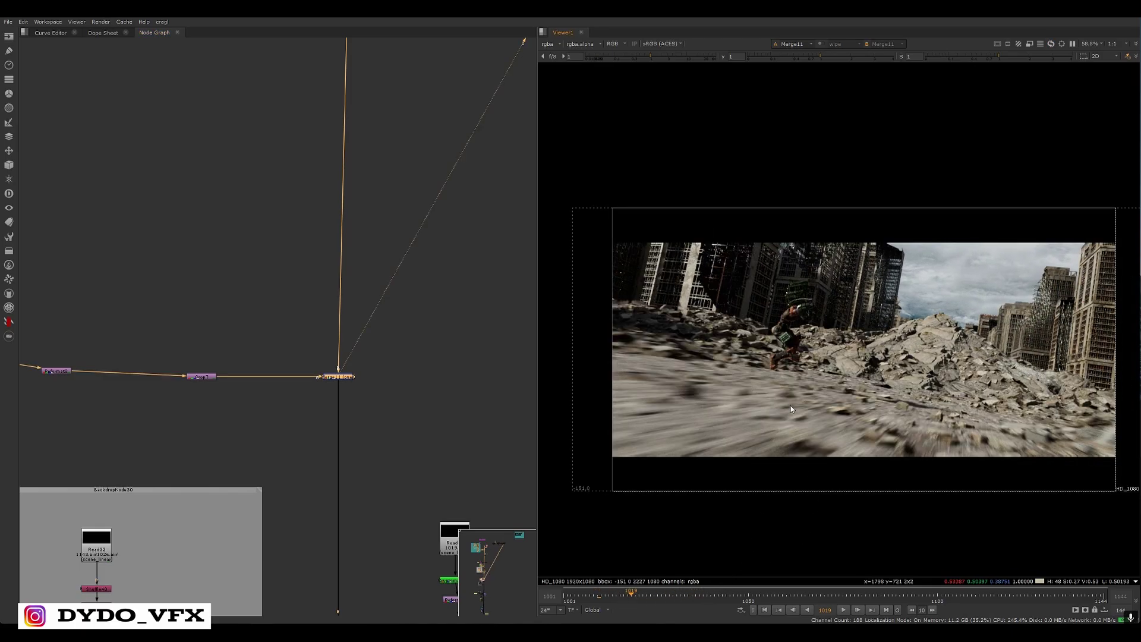
{"action": "key", "text": "d"}
{"action": "key", "text": "d"}
{"action": "left_click", "coordinate": [677, 593]}
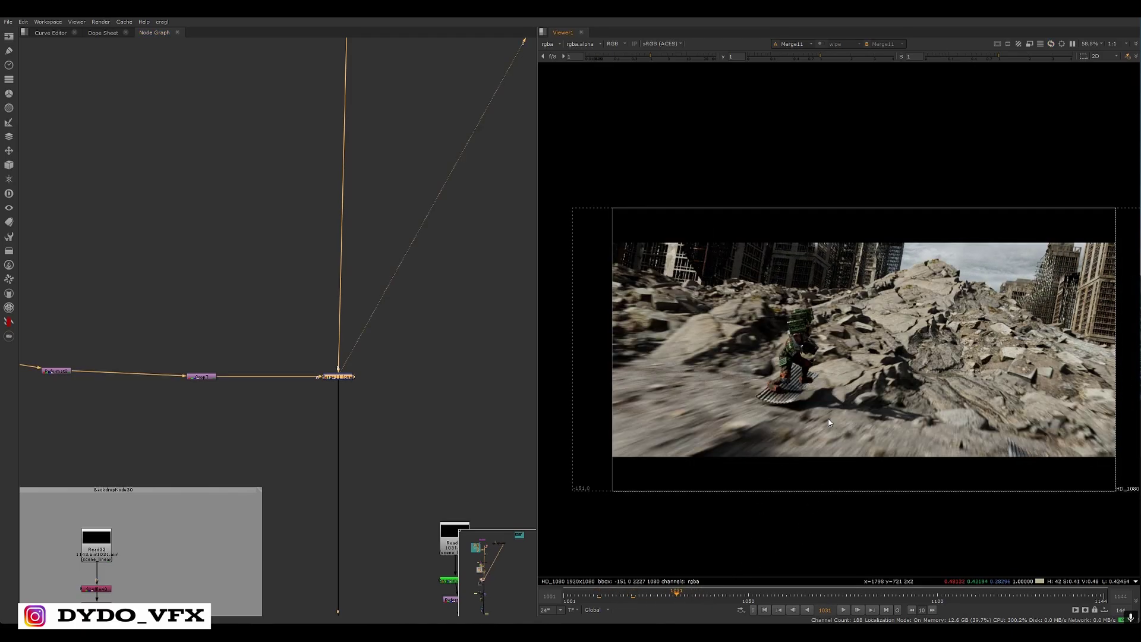
{"action": "key", "text": "d"}
{"action": "key", "text": "d"}
Scrub the Merge11 composite from frame 1005 to 1019, then stop at frame 1012
{"action": "left_click_drag", "start_coordinate": [408, 349], "coordinate": [387, 361]}
{"action": "left_click", "coordinate": [578, 593]}
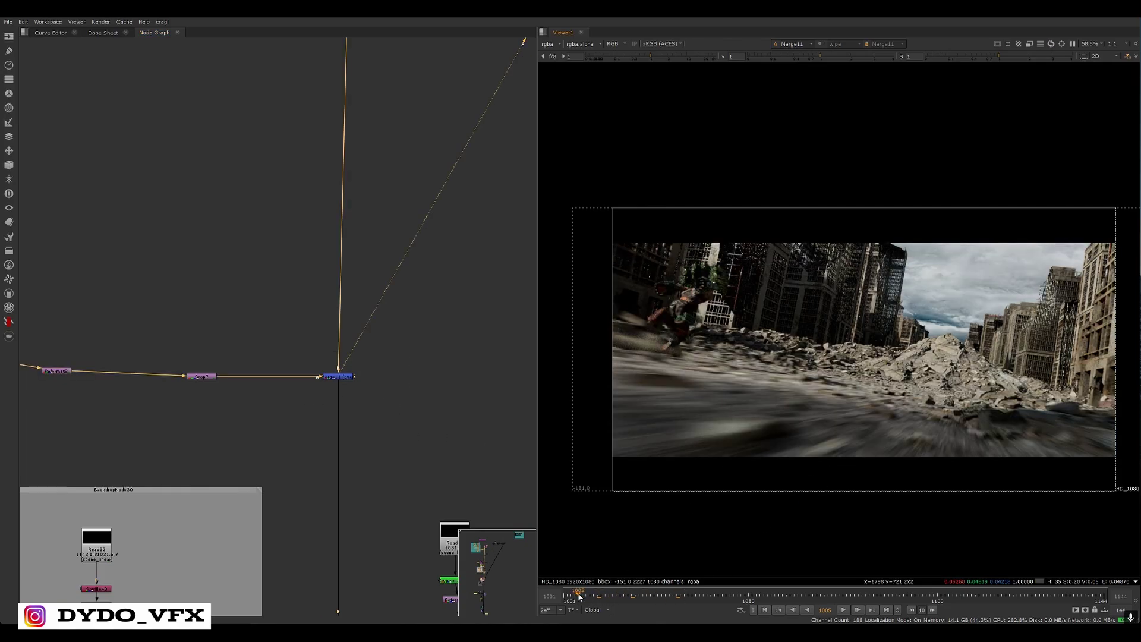
{"action": "left_click_drag", "start_coordinate": [580, 594], "coordinate": [632, 594]}
{"action": "left_click", "coordinate": [605, 595]}
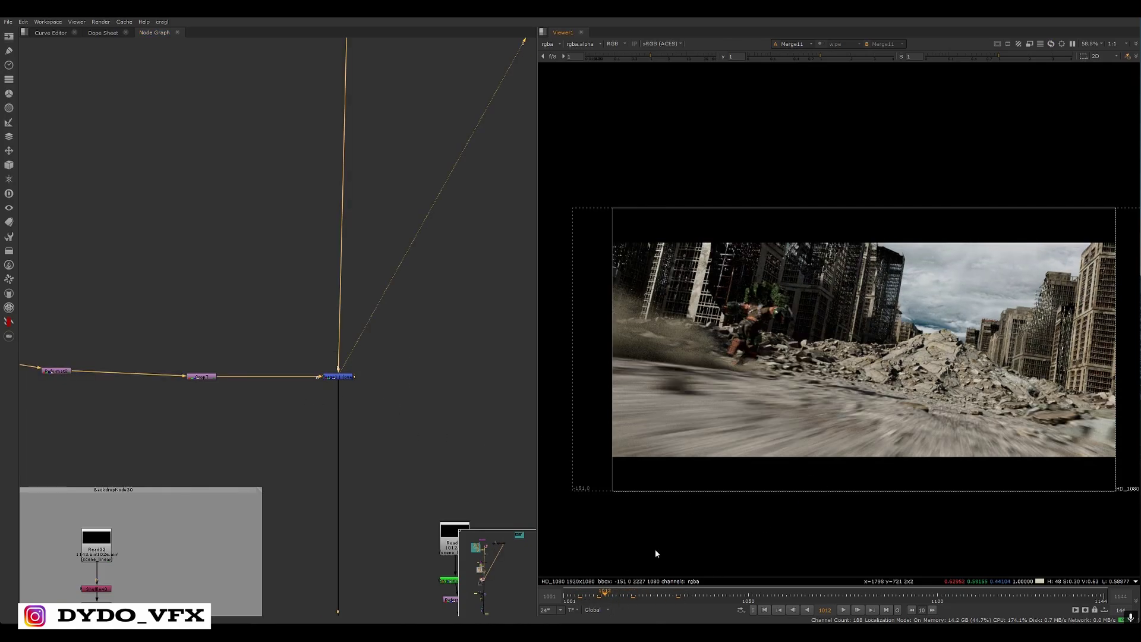
{"action": "scroll", "coordinate": [857, 361], "scroll_direction": "up", "scroll_amount": 3}
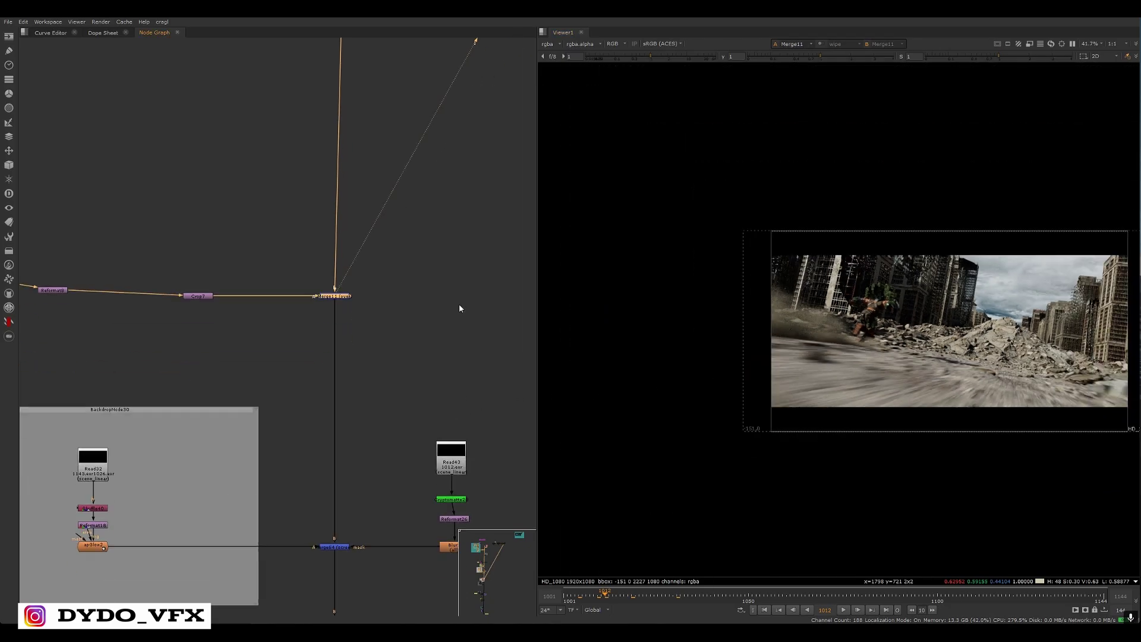
{"action": "scroll", "coordinate": [440, 308], "scroll_direction": "down", "scroll_amount": 5}
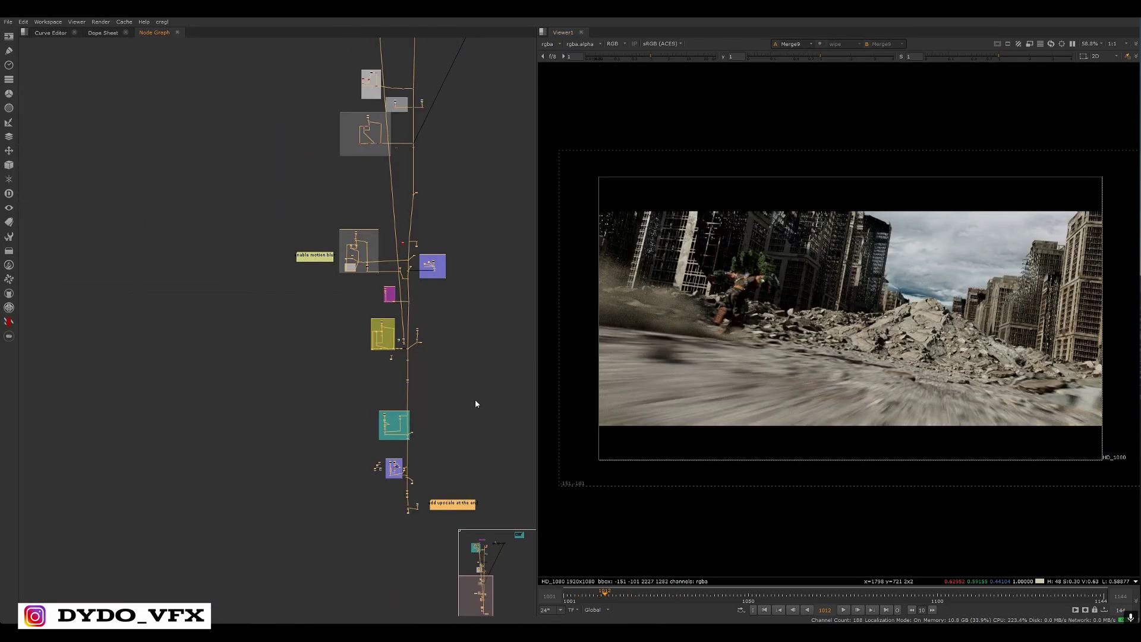